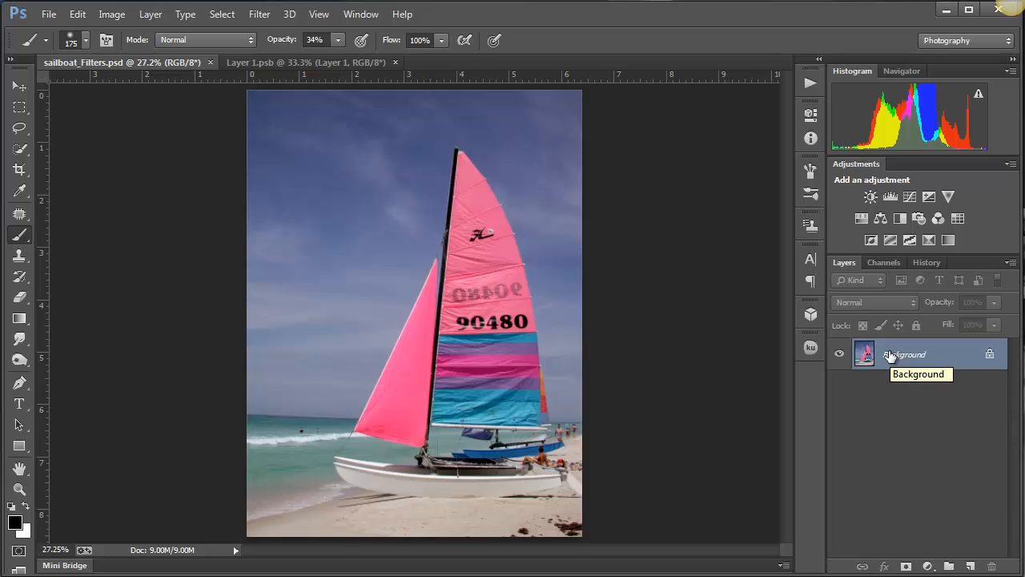
- Duplicate the Background layer, then hide and reshow the copy to compare it with the original
{"action": "left_click_drag", "start_coordinate": [891, 357], "coordinate": [891, 355]}
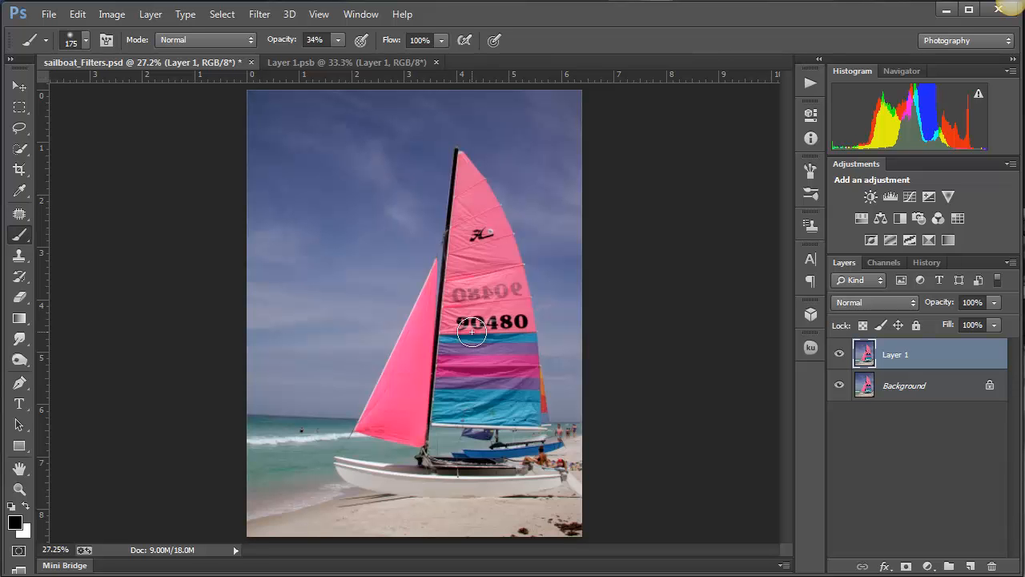
{"action": "left_click", "coordinate": [840, 356]}
{"action": "left_click", "coordinate": [840, 355]}
- Examine the seaweed clumps on the sand near the lower-right corner of the photo up close
{"action": "left_click", "coordinate": [563, 526], "text": "ctrl"}
{"action": "left_click", "coordinate": [562, 526], "text": "ctrl"}
{"action": "left_click", "coordinate": [562, 526], "text": "ctrl"}
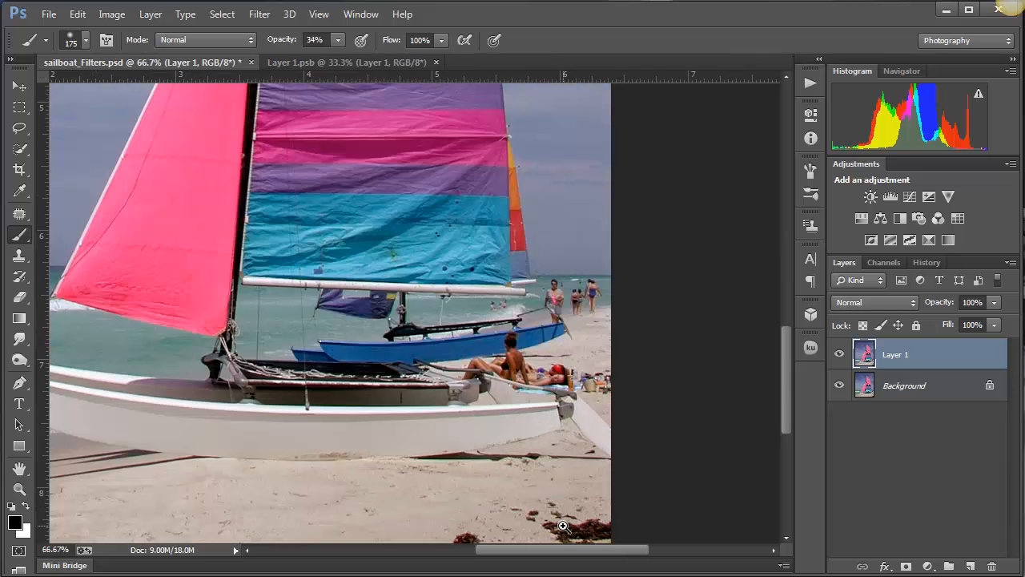
{"action": "left_click_drag", "start_coordinate": [784, 381], "coordinate": [785, 437]}
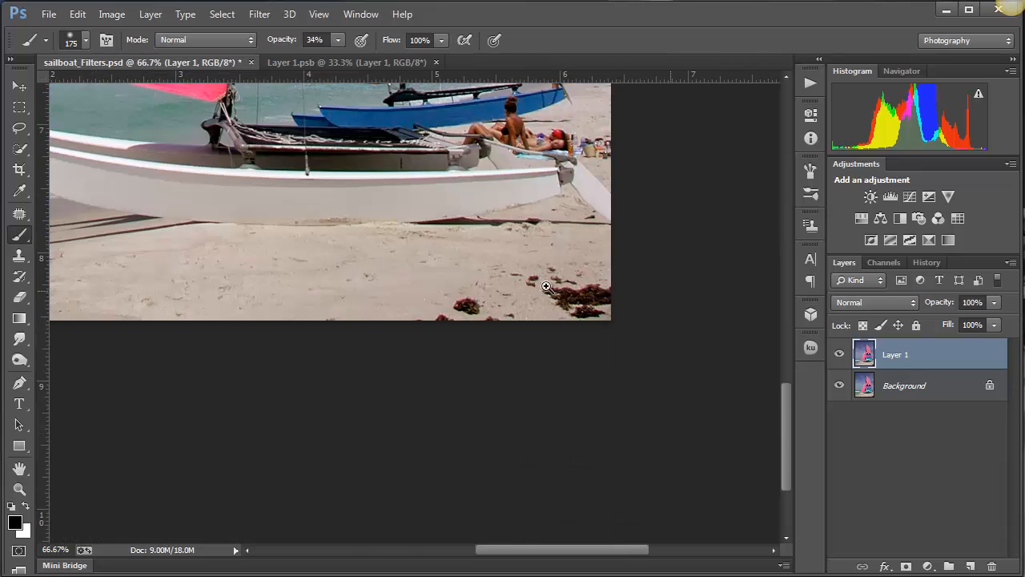
{"action": "left_click", "coordinate": [550, 300], "text": "ctrl"}
{"action": "left_click", "coordinate": [549, 300], "text": "ctrl"}
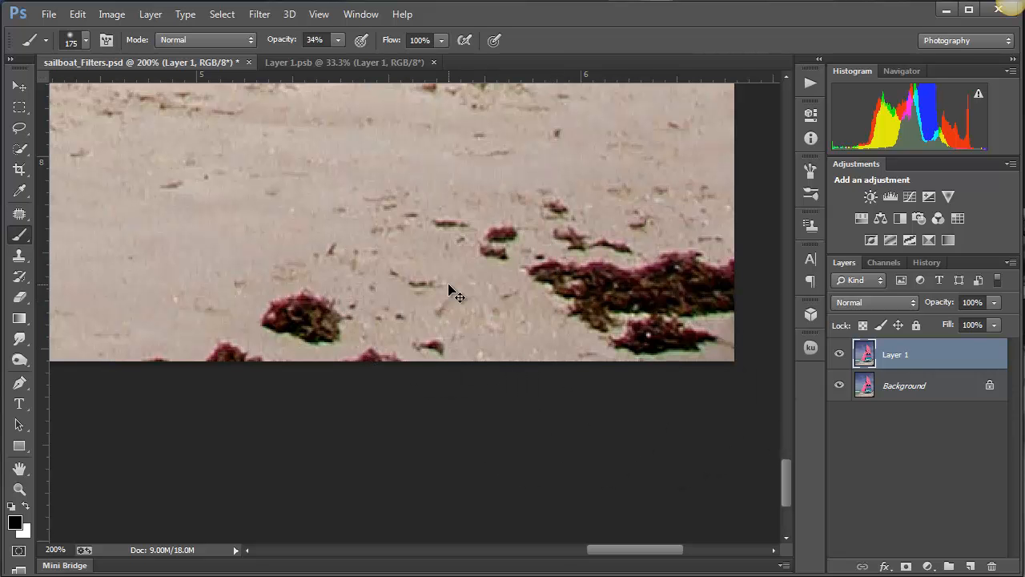
{"action": "key", "text": "ctrl+minus"}
{"action": "key", "text": "ctrl+minus"}
{"action": "key", "text": "ctrl+minus"}
{"action": "key", "text": "ctrl+minus"}
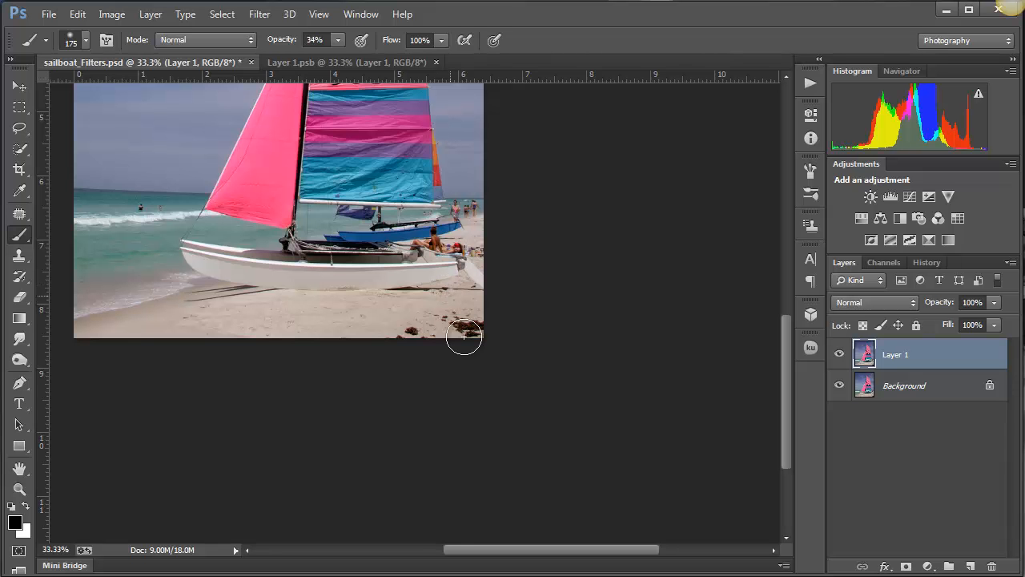
{"action": "left_click", "coordinate": [422, 332]}
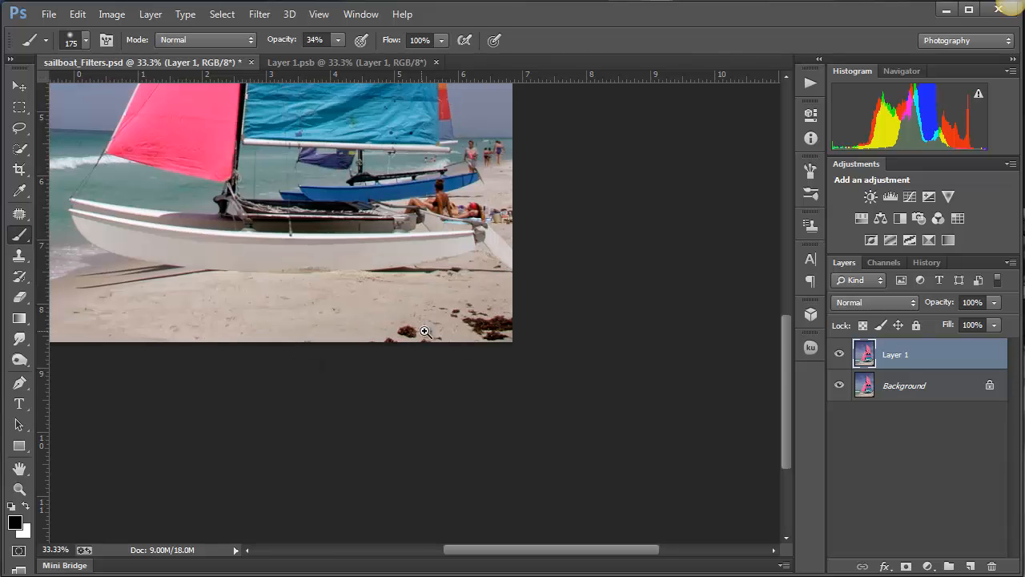
{"action": "left_click", "coordinate": [422, 332]}
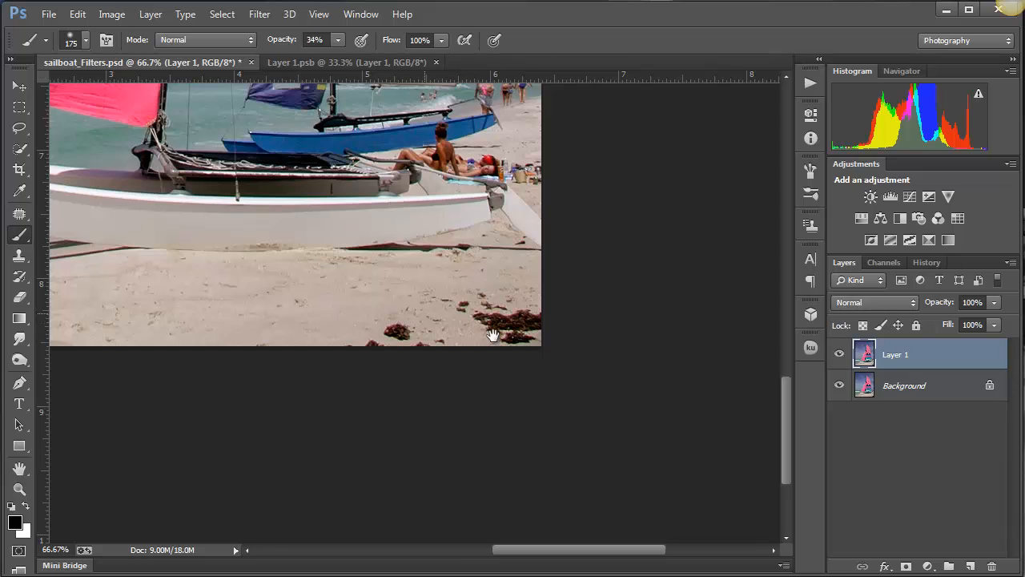
{"action": "mouse_move", "coordinate": [482, 319]}
{"action": "left_mouse_down"}
{"action": "mouse_move", "coordinate": [554, 353]}
{"action": "mouse_move", "coordinate": [566, 379]}
{"action": "left_mouse_up"}
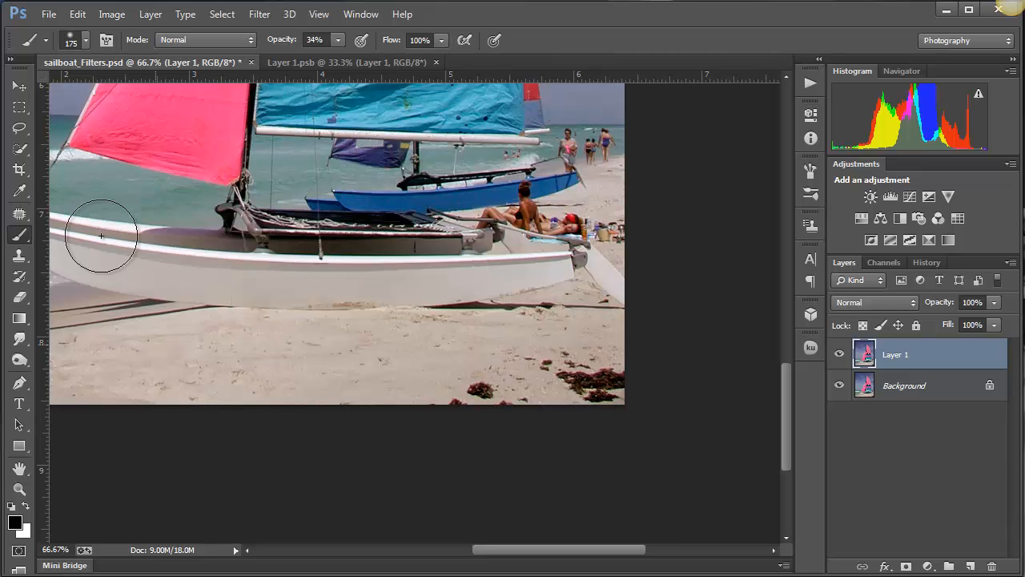
- Try to cover the seaweed clumps in the photo's lower-right corner with clean sand using the Patch tool
{"action": "left_click_drag", "start_coordinate": [19, 215], "coordinate": [120, 242]}
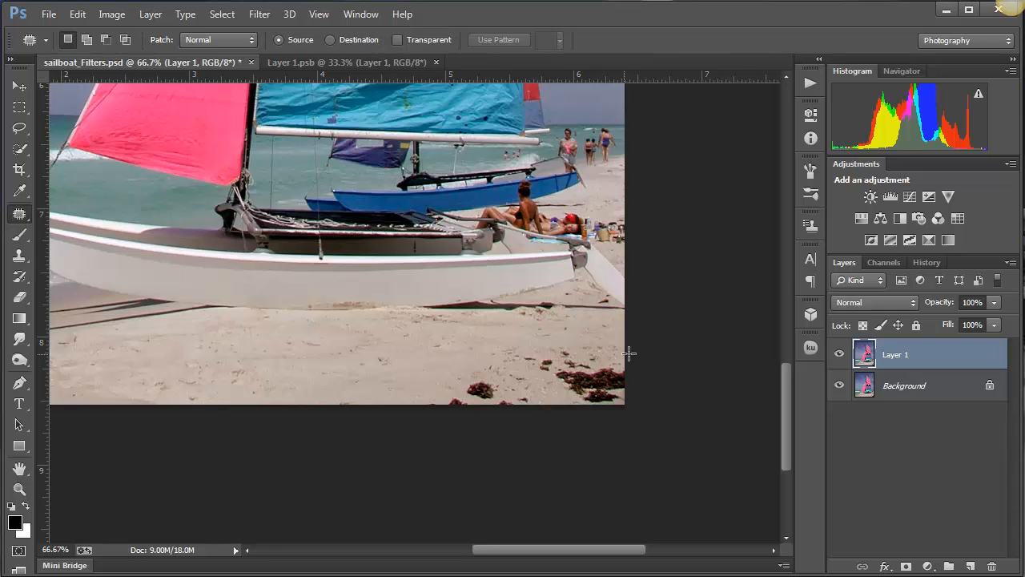
{"action": "mouse_move", "coordinate": [631, 355]}
{"action": "left_mouse_down"}
{"action": "mouse_move", "coordinate": [525, 347]}
{"action": "mouse_move", "coordinate": [523, 365]}
{"action": "mouse_move", "coordinate": [569, 405]}
{"action": "mouse_move", "coordinate": [618, 415]}
{"action": "mouse_move", "coordinate": [650, 397]}
{"action": "mouse_move", "coordinate": [639, 354]}
{"action": "mouse_move", "coordinate": [261, 354]}
{"action": "mouse_move", "coordinate": [564, 378]}
{"action": "mouse_move", "coordinate": [566, 367]}
{"action": "mouse_move", "coordinate": [534, 363]}
{"action": "mouse_move", "coordinate": [270, 351]}
{"action": "left_mouse_up"}
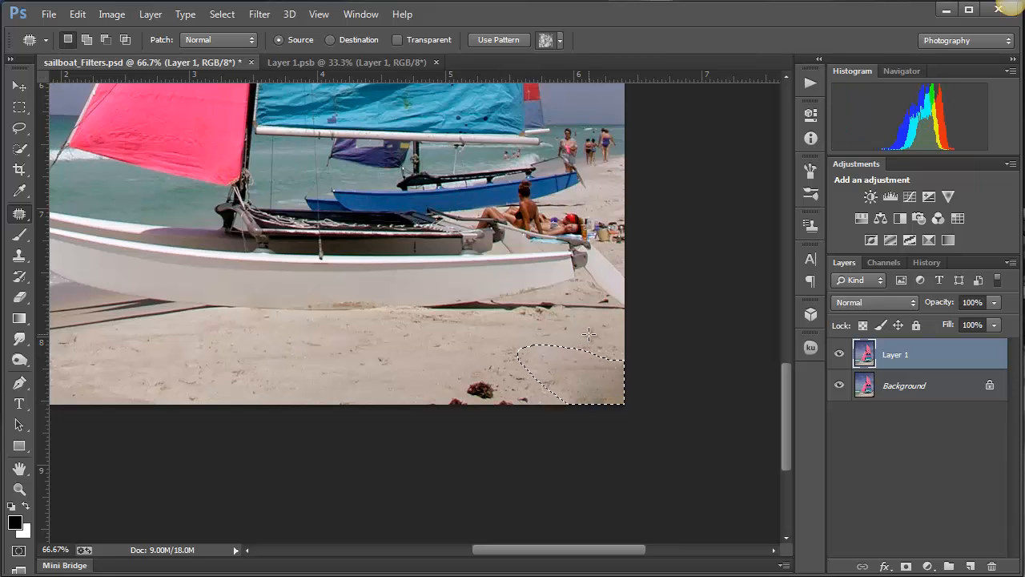
{"action": "key", "text": "ctrl+d"}
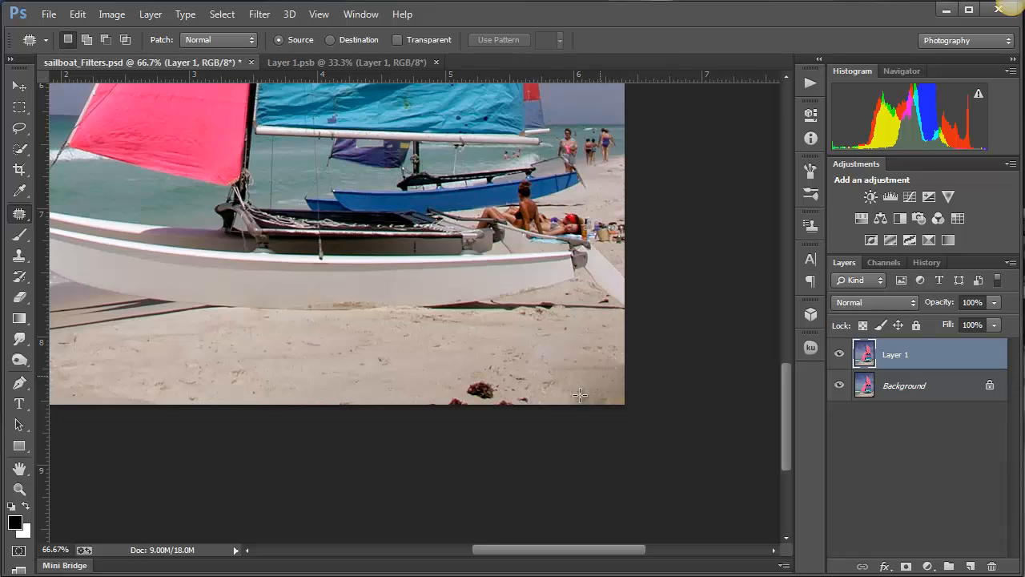
{"action": "mouse_move", "coordinate": [533, 389]}
{"action": "left_mouse_down"}
{"action": "mouse_move", "coordinate": [490, 367]}
{"action": "mouse_move", "coordinate": [444, 375]}
{"action": "mouse_move", "coordinate": [429, 403]}
{"action": "mouse_move", "coordinate": [466, 426]}
{"action": "mouse_move", "coordinate": [539, 422]}
{"action": "mouse_move", "coordinate": [498, 393]}
{"action": "mouse_move", "coordinate": [296, 397]}
{"action": "left_mouse_up"}
{"action": "key", "text": "ctrl+d"}
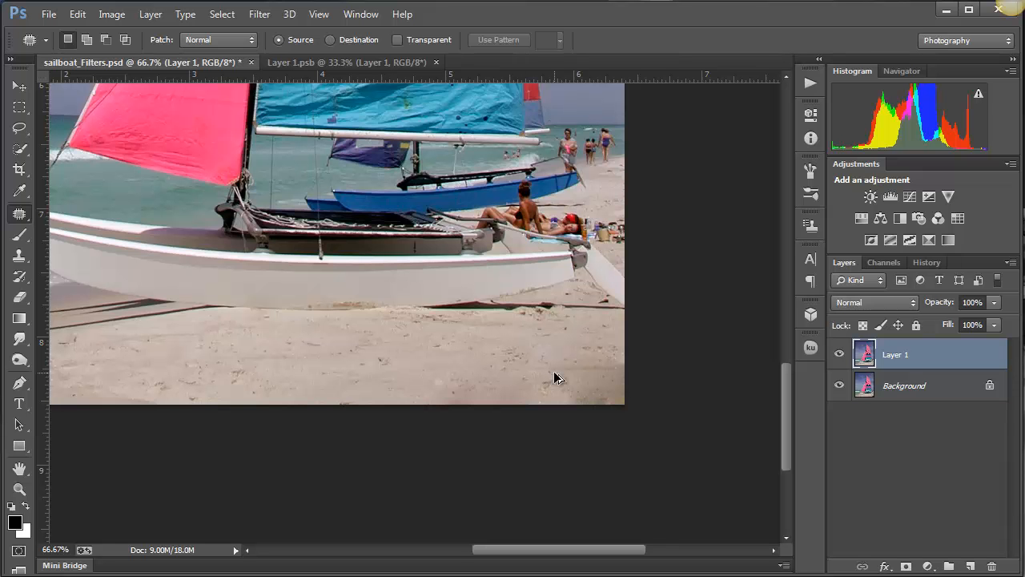
- Undo the seaweed patches on the sand and clear the remaining selection
{"action": "key", "text": "ctrl+alt+z"}
{"action": "key", "text": "ctrl+alt+z"}
{"action": "key", "text": "ctrl+alt+z"}
{"action": "key", "text": "ctrl+alt+z"}
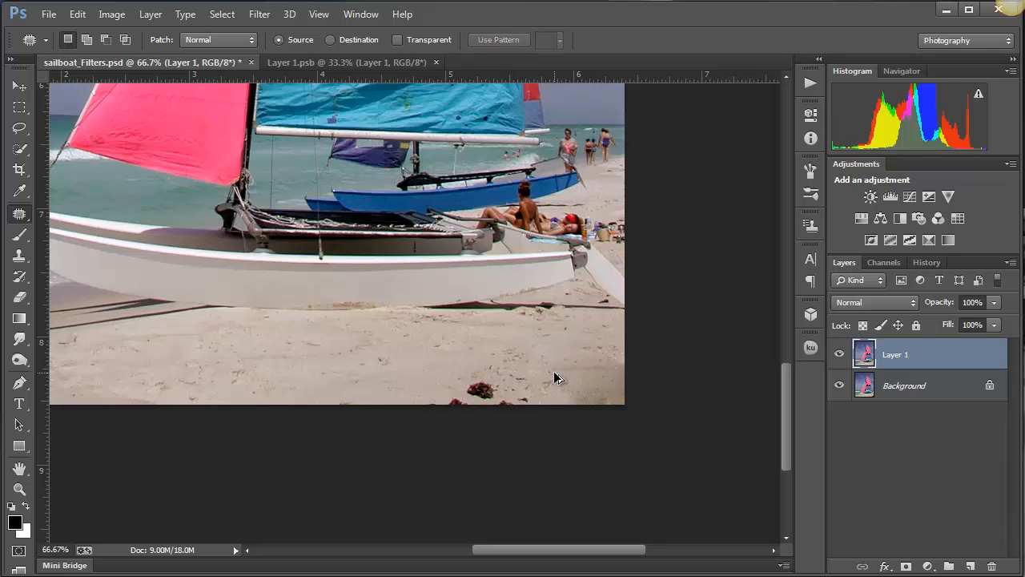
{"action": "key", "text": "ctrl+alt+z"}
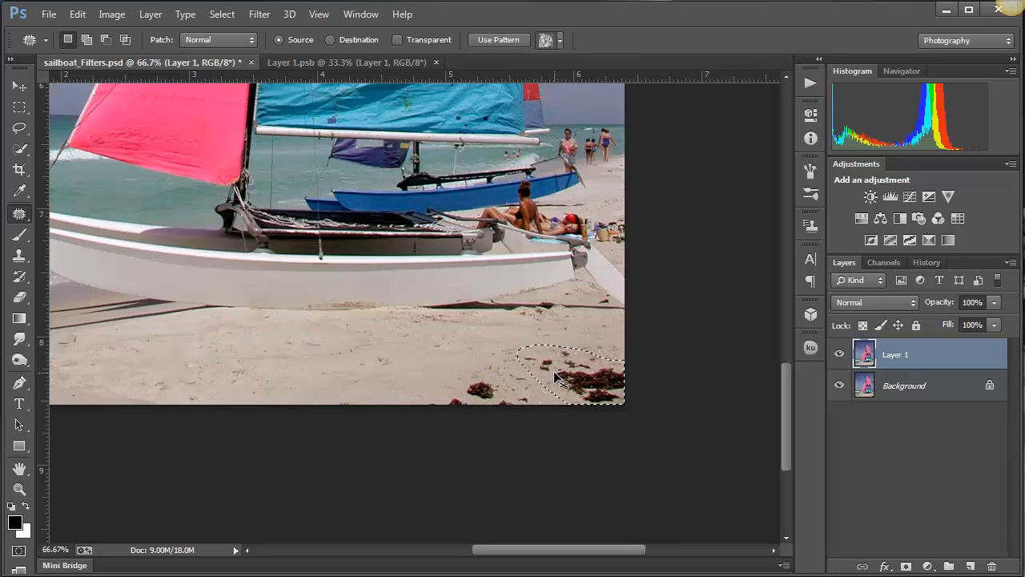
{"action": "key", "text": "ctrl+d"}
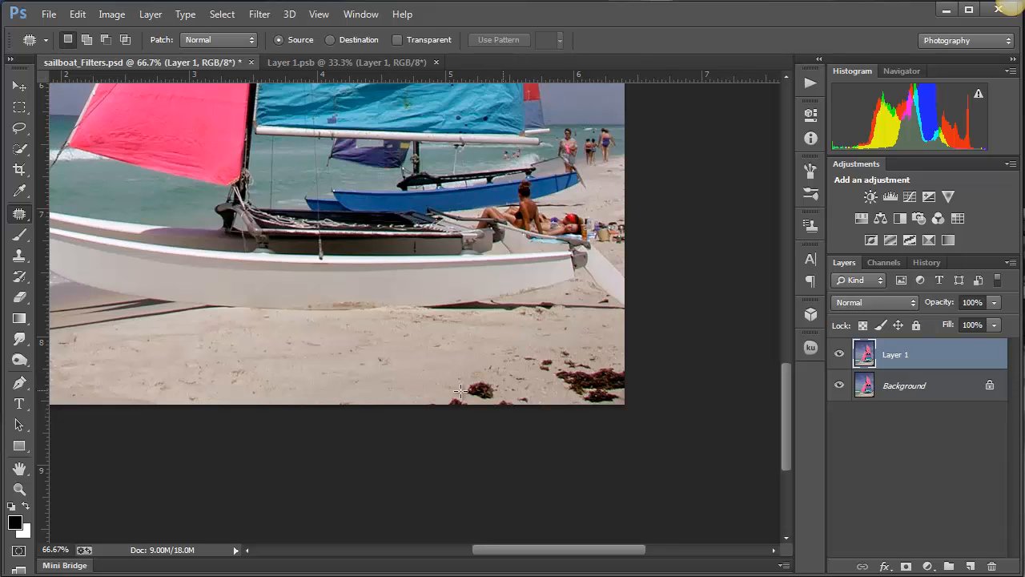
- Set up the Clone Stamp tool with 100% opacity, 0% hardness and a 132 px brush
{"action": "left_click", "coordinate": [20, 259]}
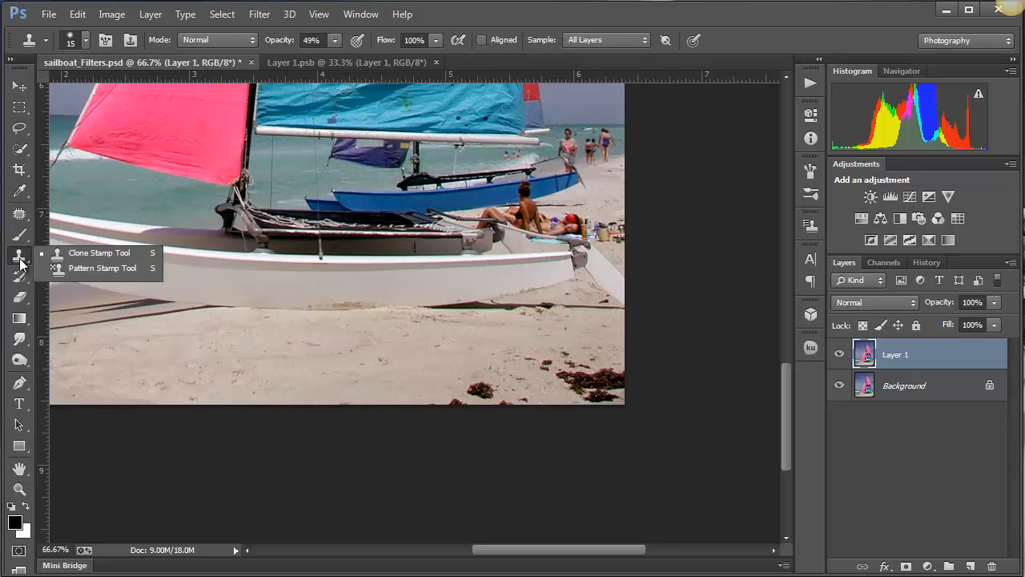
{"action": "left_click", "coordinate": [106, 252]}
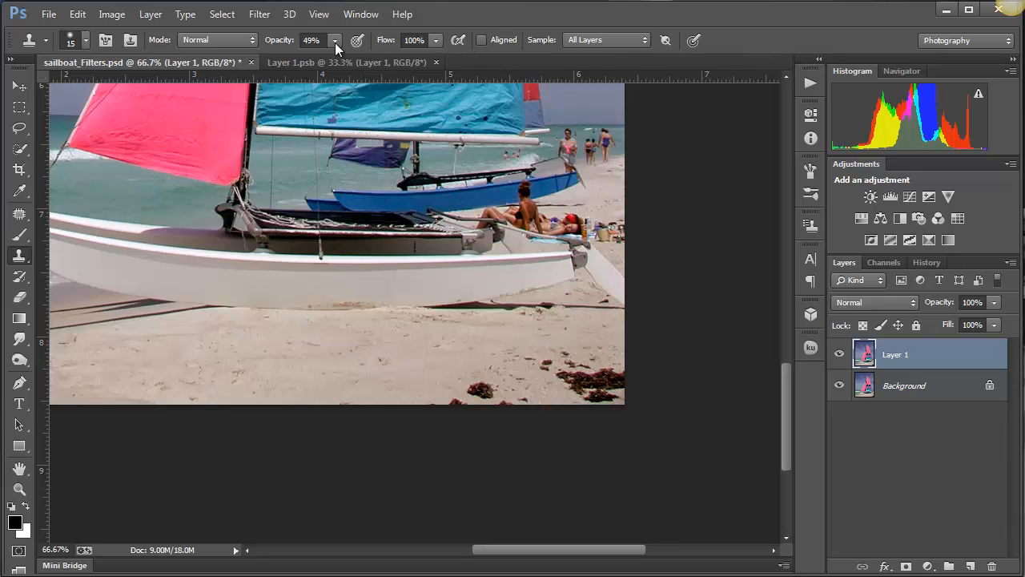
{"action": "left_click_drag", "start_coordinate": [335, 40], "coordinate": [418, 61]}
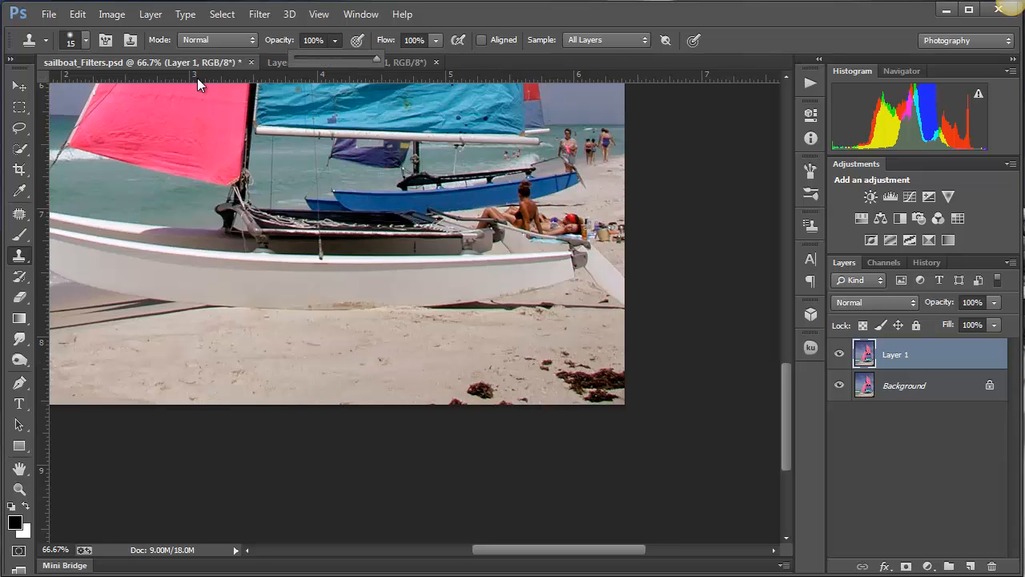
{"action": "left_click", "coordinate": [70, 42]}
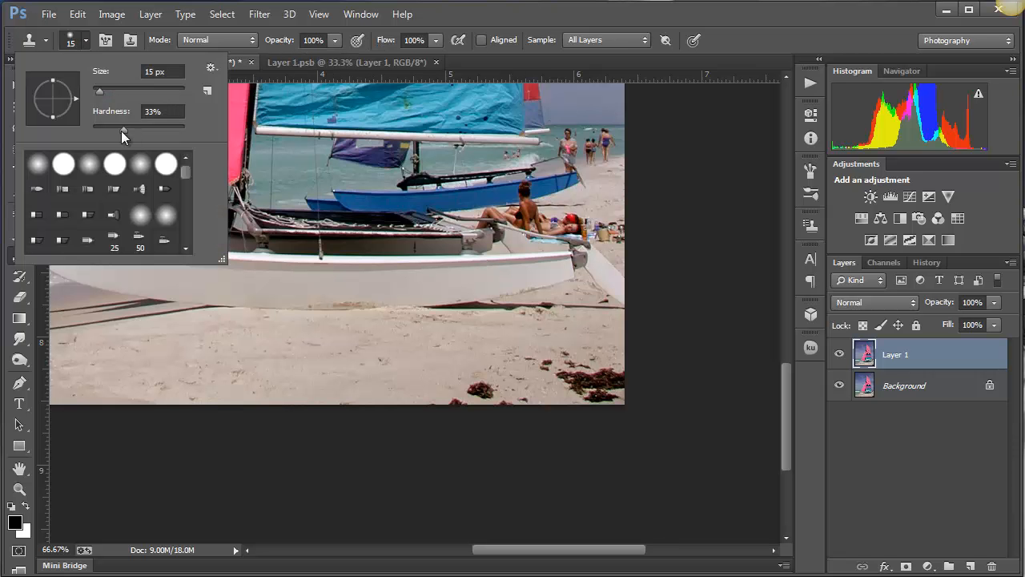
{"action": "left_click_drag", "start_coordinate": [121, 130], "coordinate": [77, 127]}
{"action": "left_click", "coordinate": [131, 89]}
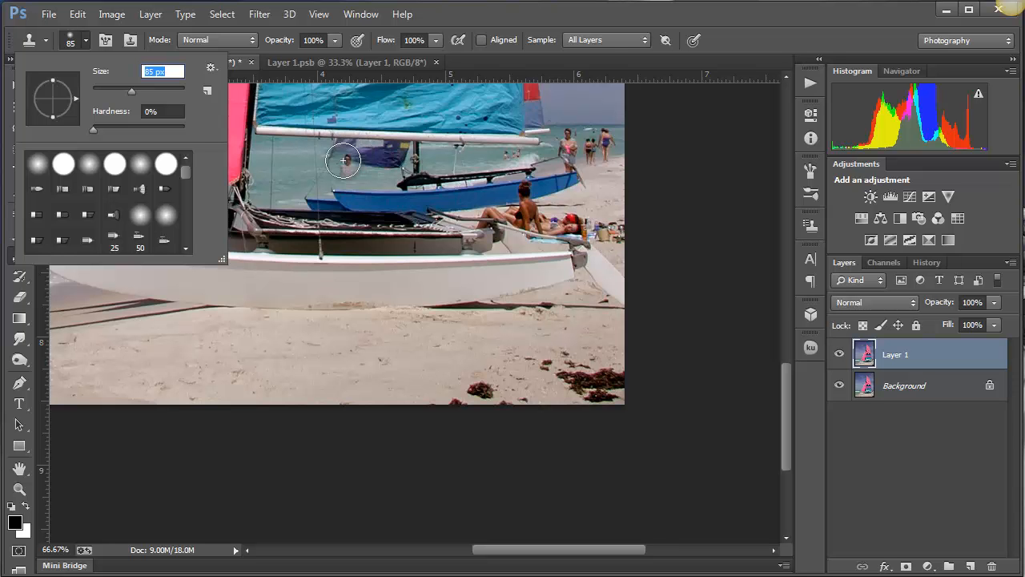
{"action": "left_click", "coordinate": [146, 89]}
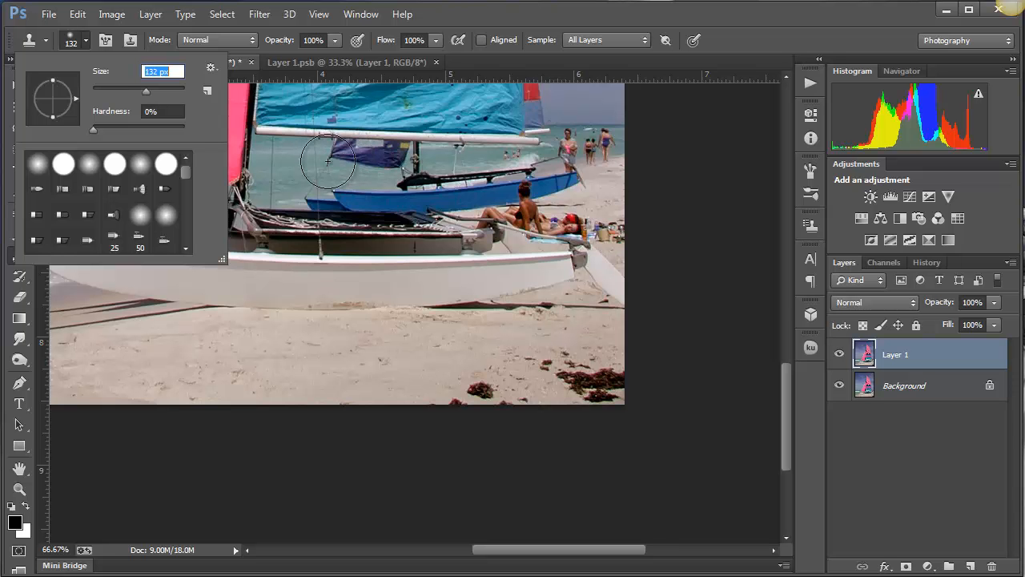
{"action": "left_click", "coordinate": [346, 161]}
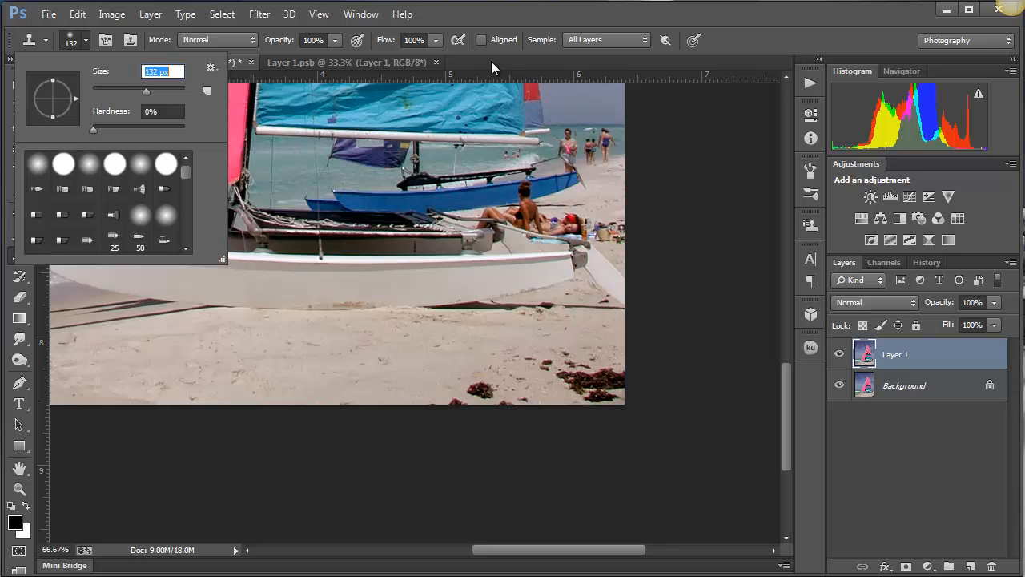
{"action": "left_click", "coordinate": [490, 14]}
- Stamp a trial clone of the beachgoer onto the open sand and undo it
{"action": "left_click", "coordinate": [367, 375]}
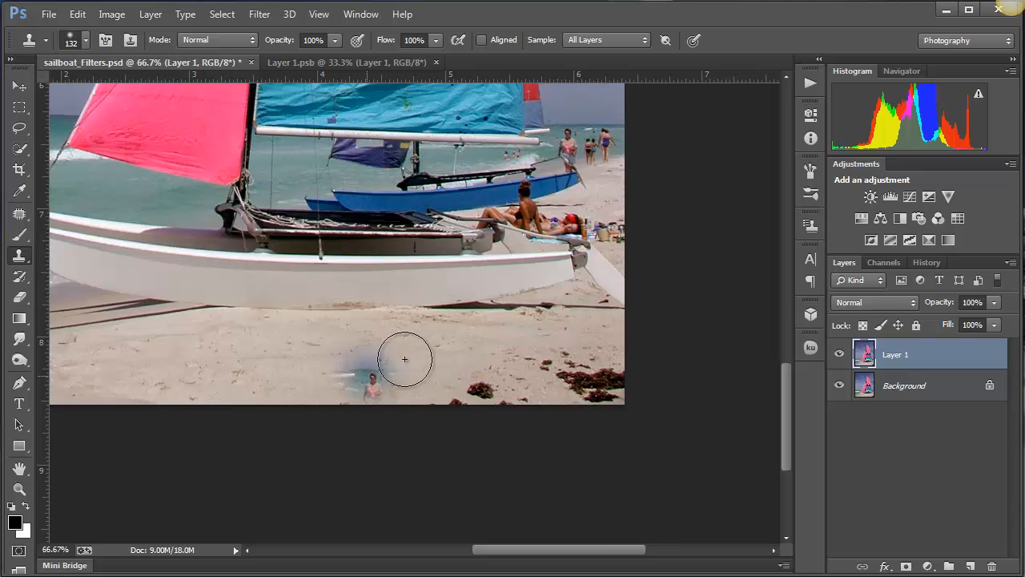
{"action": "key", "text": "ctrl+z"}
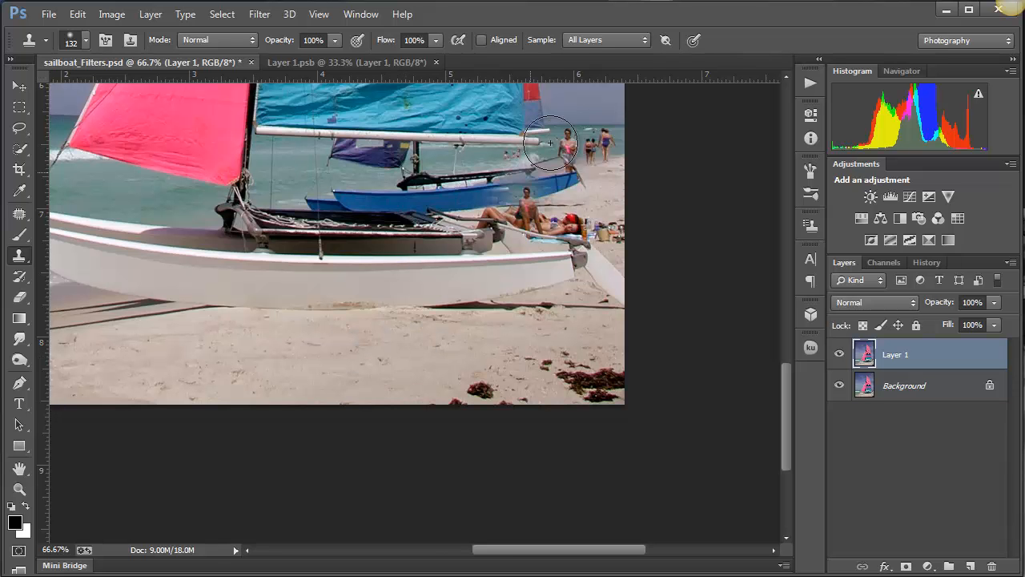
{"action": "left_click", "coordinate": [370, 373]}
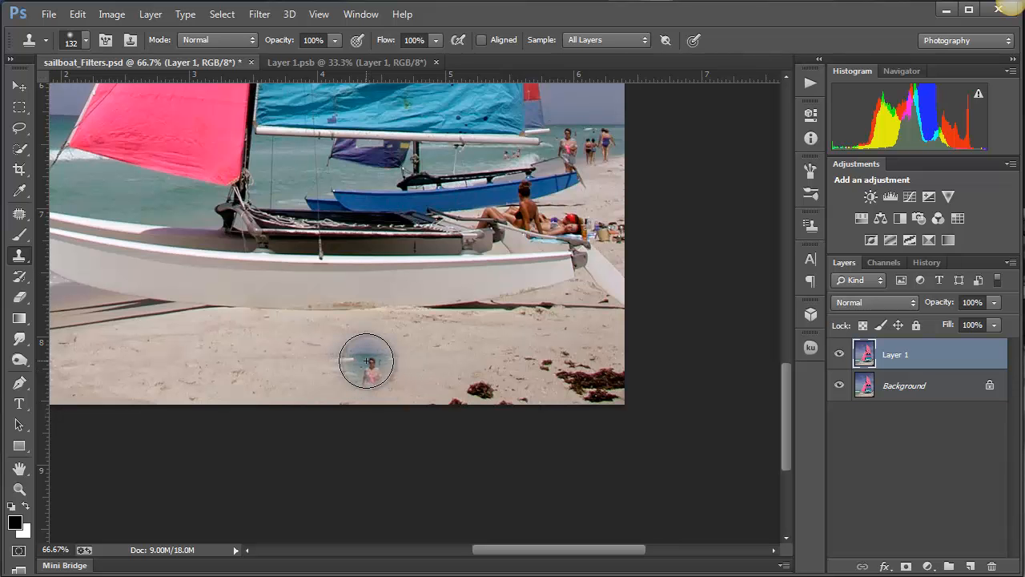
- Try cloning clean sand from below the hull over the small seaweed clump, then undo the strokes
{"action": "left_click", "coordinate": [237, 361], "text": "alt"}
{"action": "mouse_move", "coordinate": [480, 383]}
{"action": "left_mouse_down"}
{"action": "mouse_move", "coordinate": [497, 383]}
{"action": "mouse_move", "coordinate": [475, 393]}
{"action": "mouse_move", "coordinate": [491, 393]}
{"action": "left_mouse_up"}
{"action": "left_click", "coordinate": [421, 388], "text": "alt"}
{"action": "key", "text": "ctrl+alt+z"}
{"action": "key", "text": "ctrl+alt+z"}
- Change the painting cursor preference to Full Size Brush Tip and return to the Clone Stamp tool
{"action": "left_click", "coordinate": [77, 15]}
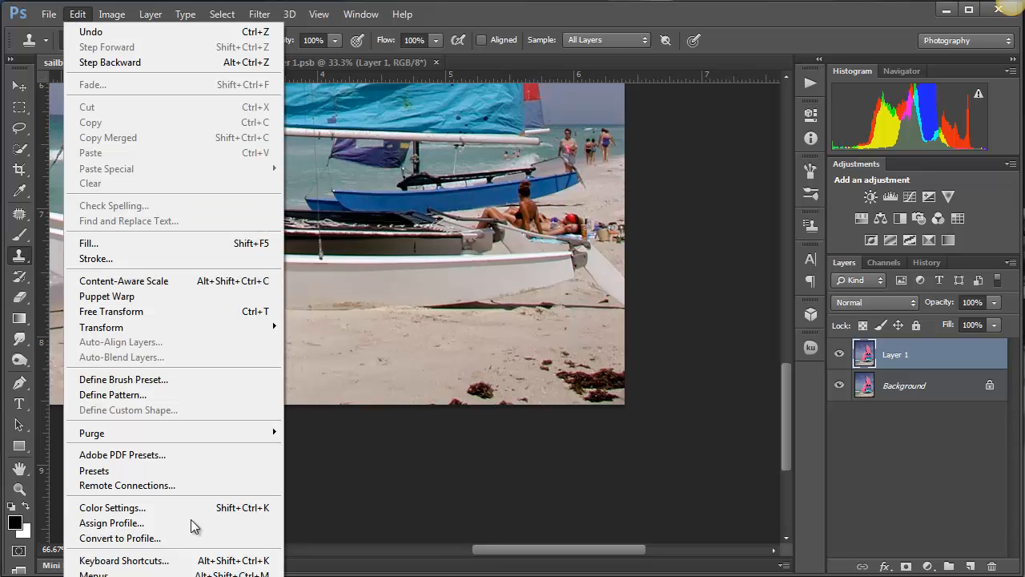
{"action": "mouse_move", "coordinate": [160, 576]}
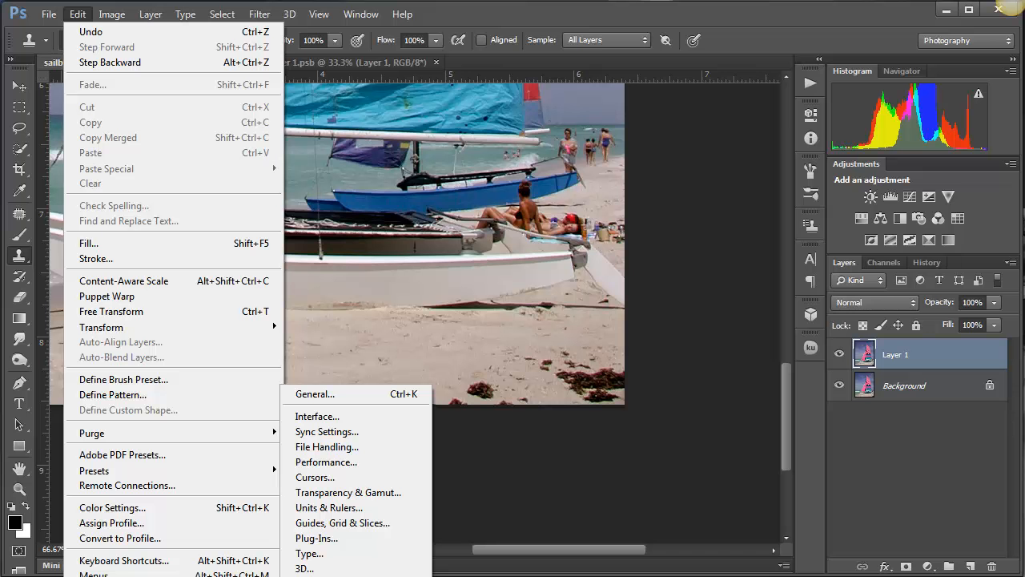
{"action": "left_click", "coordinate": [355, 476]}
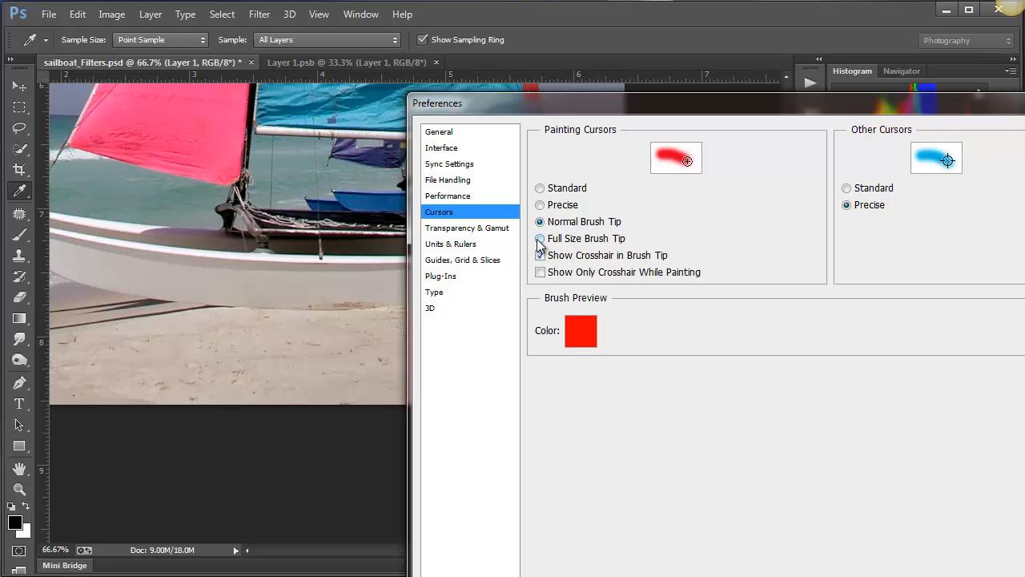
{"action": "left_click", "coordinate": [541, 239]}
{"action": "left_click_drag", "start_coordinate": [809, 103], "coordinate": [655, 30]}
{"action": "left_click", "coordinate": [849, 93]}
{"action": "key", "text": "s"}
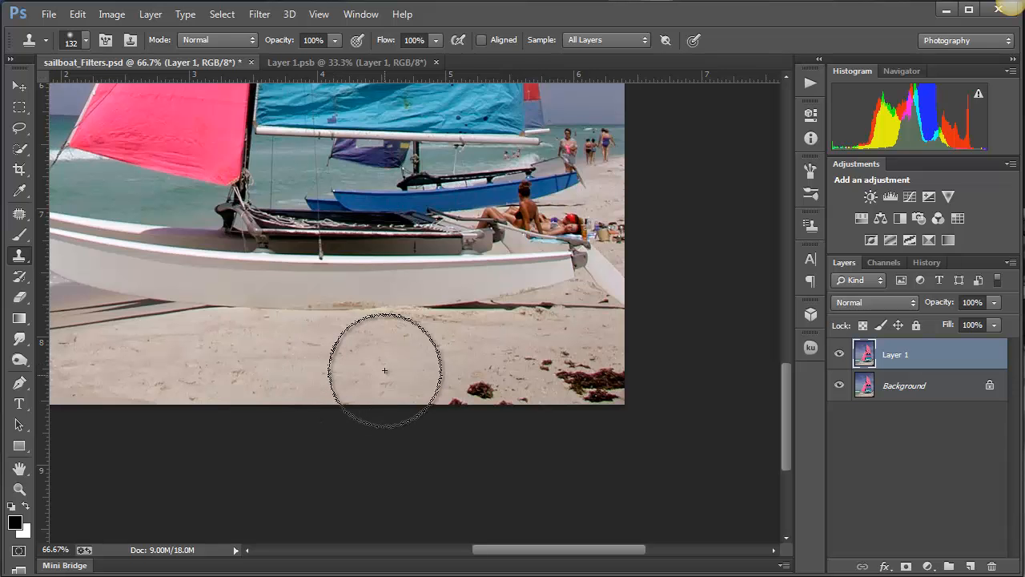
- Reduce the Clone Stamp brush size to 90 px
{"action": "key", "text": "bracketleft"}
{"action": "key", "text": "bracketleft"}
{"action": "key", "text": "bracketleft"}
{"action": "key", "text": "bracketleft"}
{"action": "key", "text": "bracketleft"}
{"action": "key", "text": "bracketleft"}
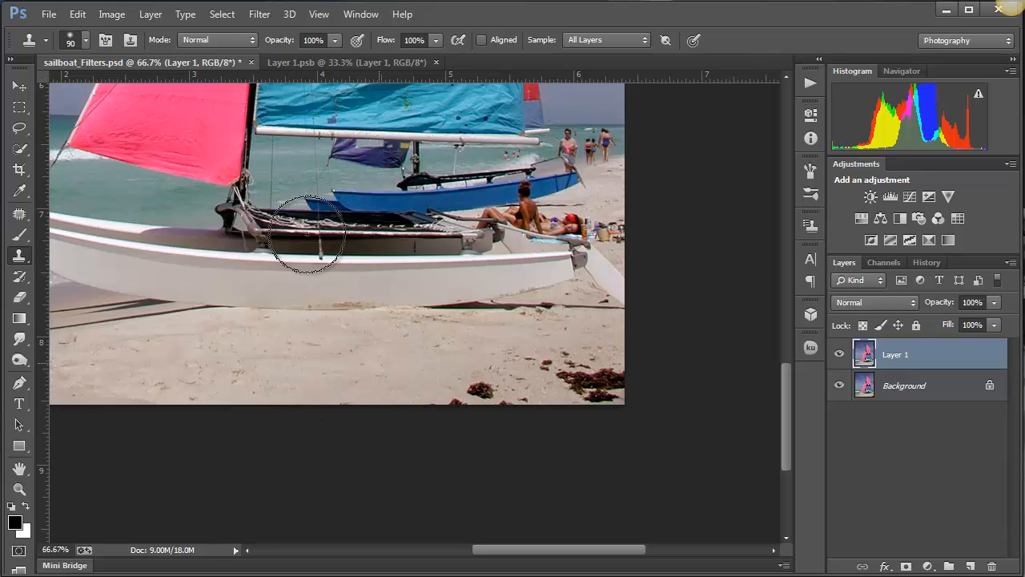
- Review the Clone Stamp's brush presets and its full brush tip options, then close them
{"action": "left_click", "coordinate": [75, 40]}
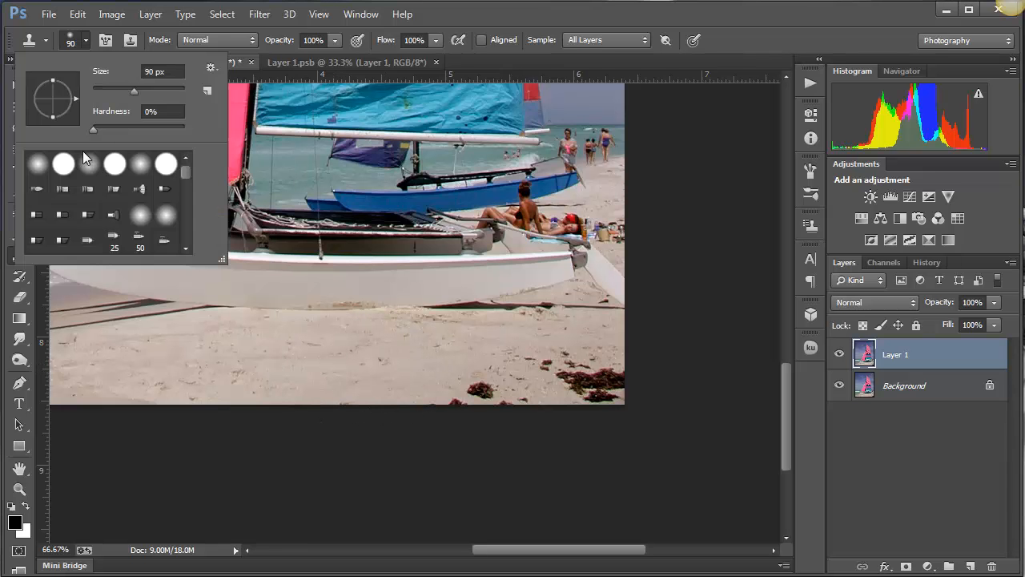
{"action": "left_click", "coordinate": [703, 184]}
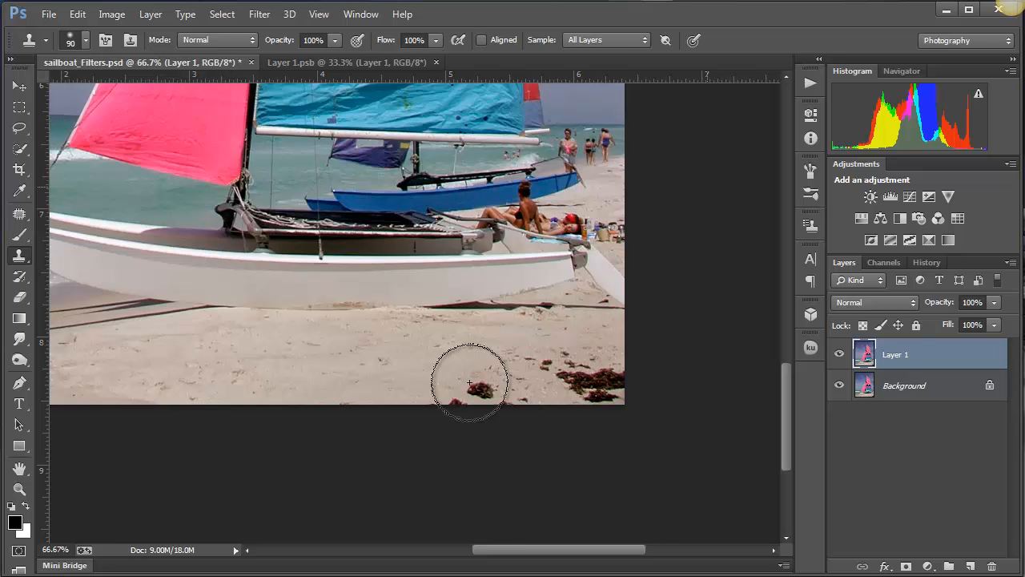
{"action": "left_click", "coordinate": [107, 42]}
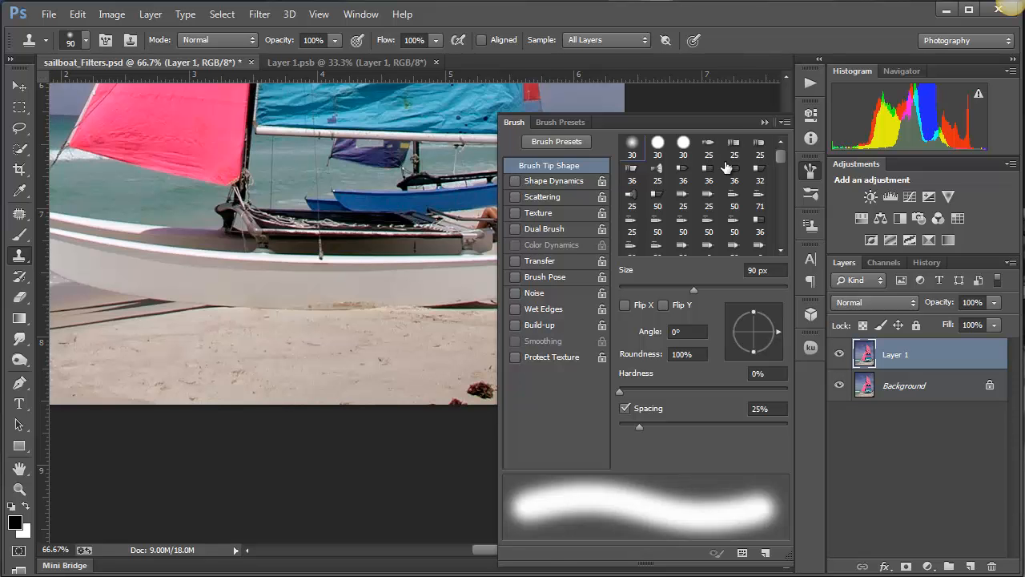
{"action": "left_click", "coordinate": [763, 123]}
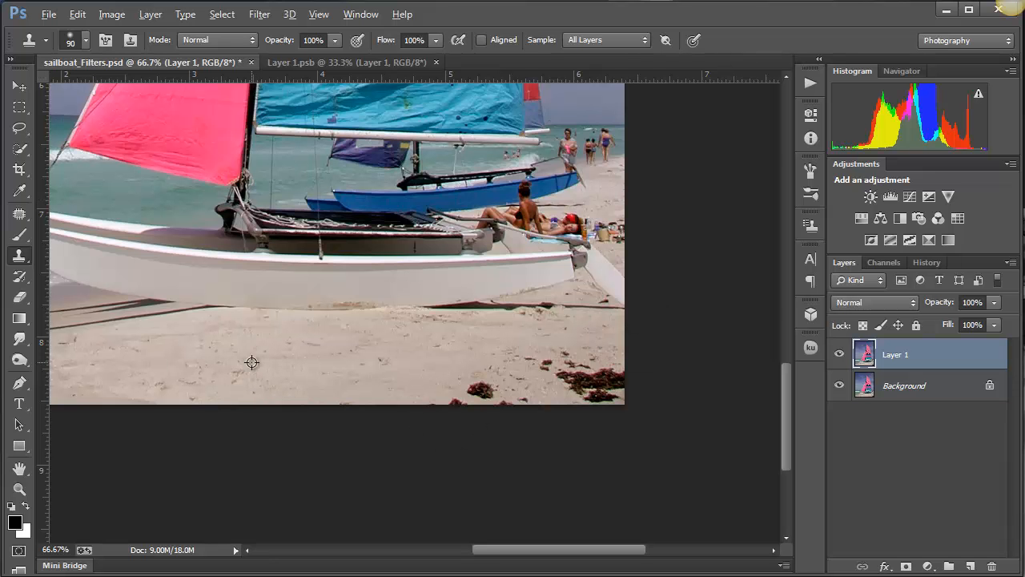
- Reduce the Clone Stamp brush to 60 px and clone clean sand over the small seaweed clump and the bits along the photo's lower edge
{"action": "key", "text": "bracketleft"}
{"action": "key", "text": "bracketleft"}
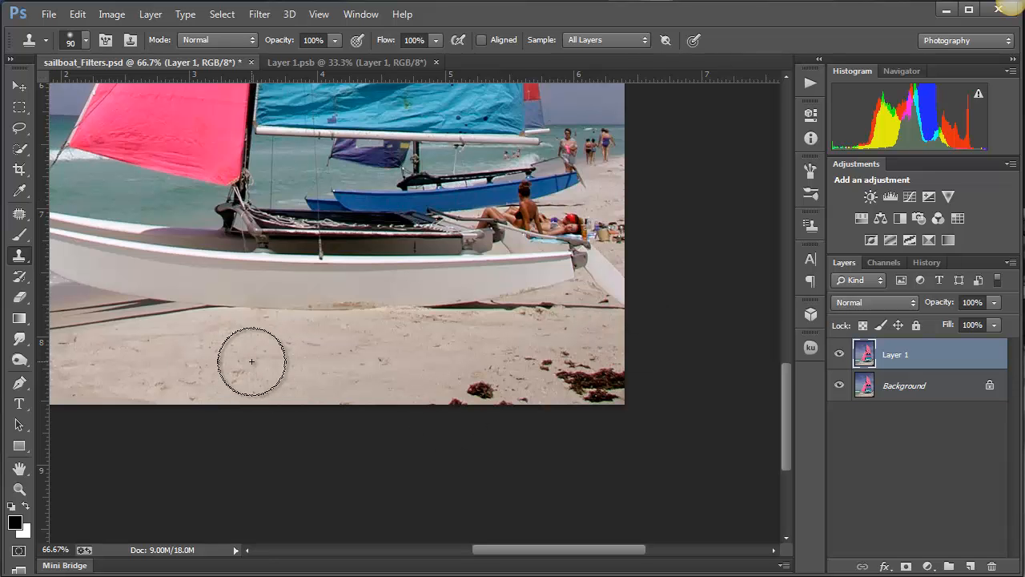
{"action": "key", "text": "bracketleft"}
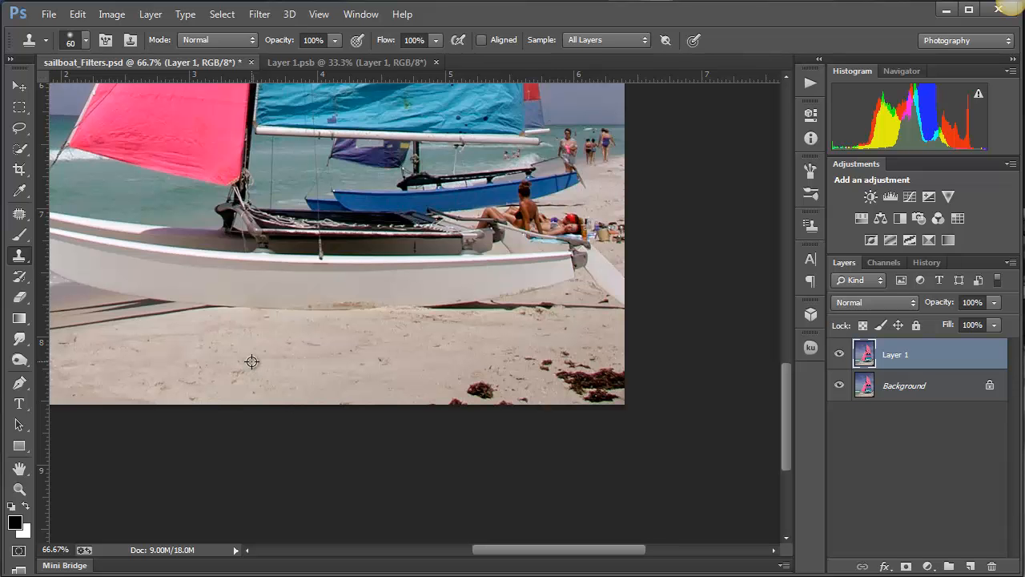
{"action": "left_click", "coordinate": [252, 362], "text": "alt"}
{"action": "mouse_move", "coordinate": [475, 395]}
{"action": "left_mouse_down"}
{"action": "mouse_move", "coordinate": [489, 395]}
{"action": "mouse_move", "coordinate": [446, 403]}
{"action": "mouse_move", "coordinate": [511, 403]}
{"action": "left_mouse_up"}
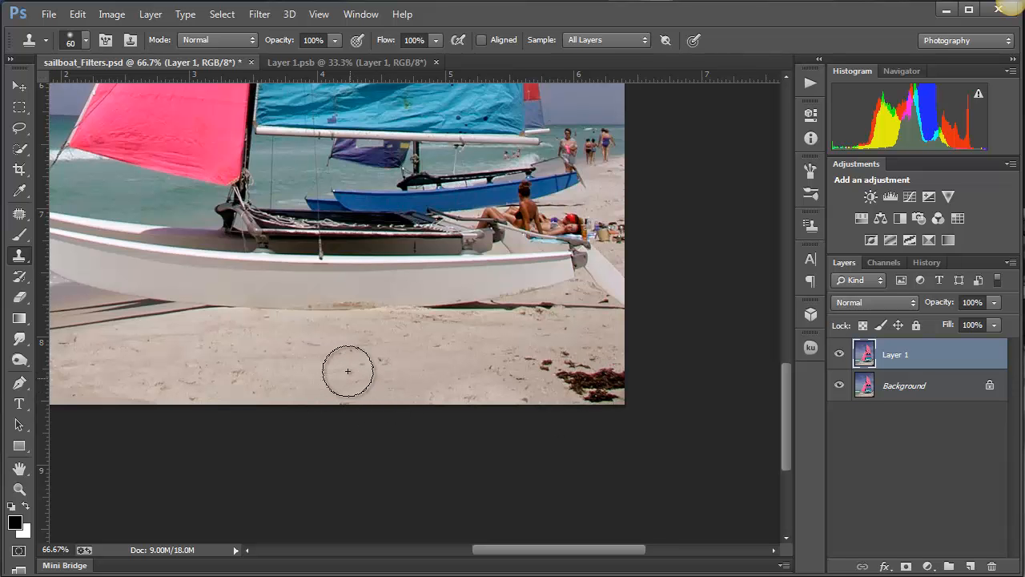
- Check the healing tools, then return to the Clone Stamp and clone clean sand over the large seaweed clump in the photo's lower-right corner
{"action": "left_click", "coordinate": [20, 149]}
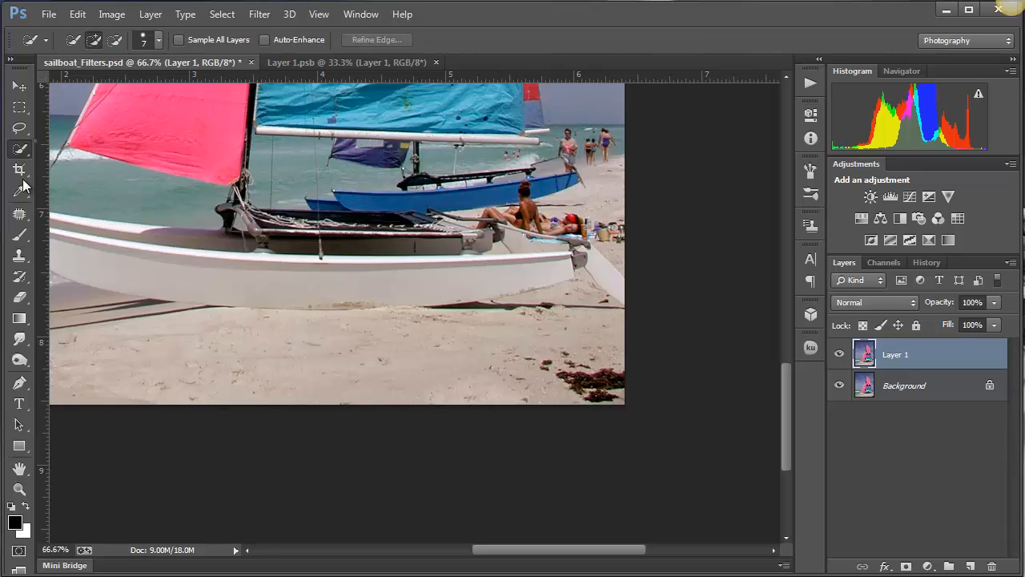
{"action": "left_click", "coordinate": [20, 213]}
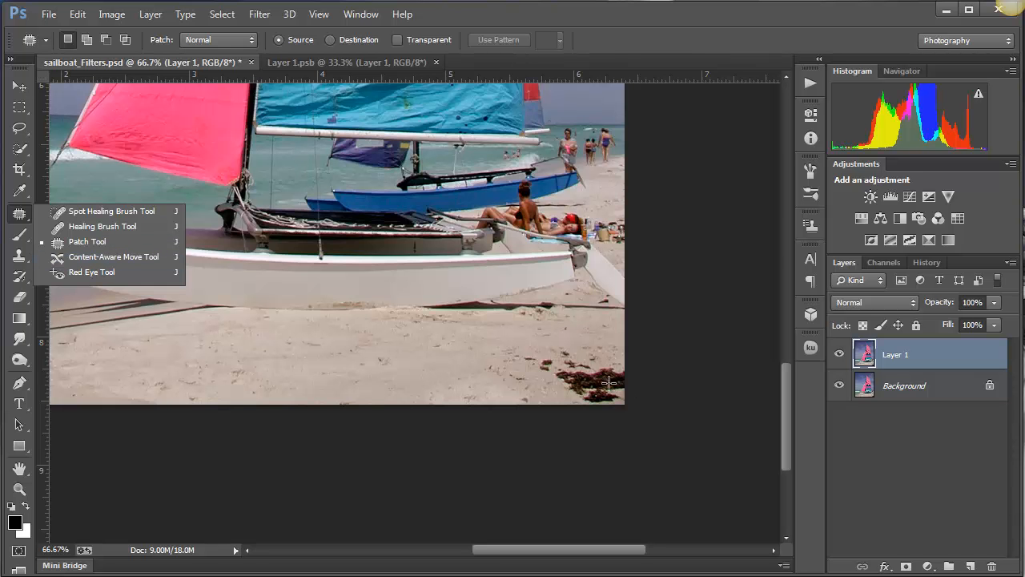
{"action": "left_click", "coordinate": [467, 357]}
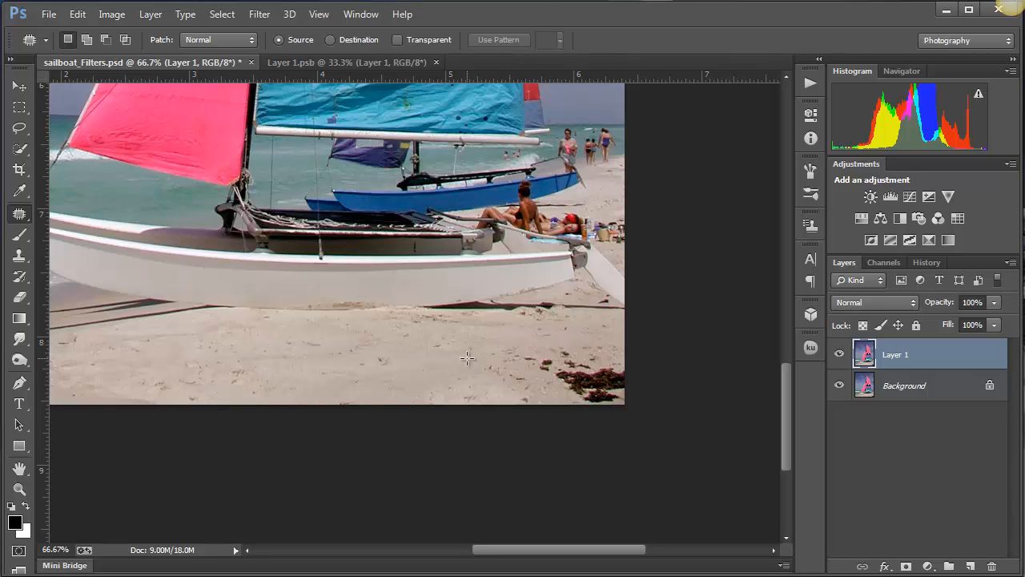
{"action": "key", "text": "s"}
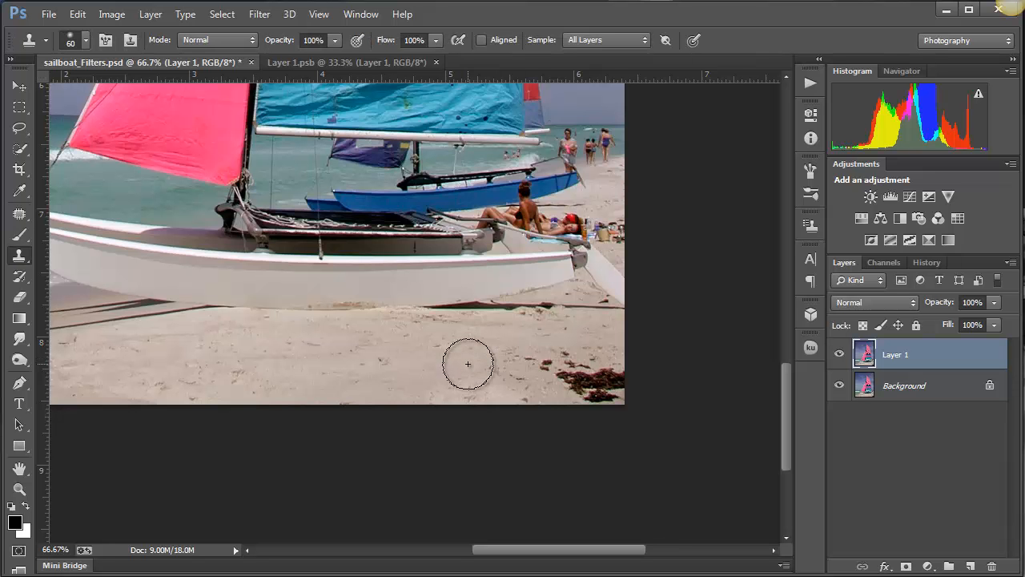
{"action": "left_click", "coordinate": [433, 362], "text": "alt"}
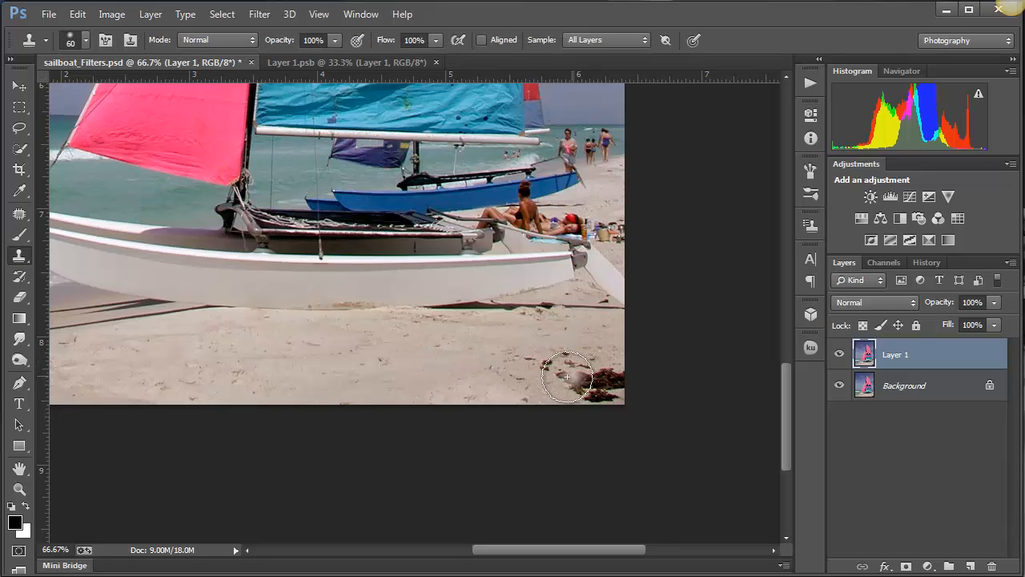
{"action": "mouse_move", "coordinate": [567, 378]}
{"action": "left_mouse_down"}
{"action": "mouse_move", "coordinate": [598, 393]}
{"action": "mouse_move", "coordinate": [618, 377]}
{"action": "mouse_move", "coordinate": [499, 366]}
{"action": "left_mouse_up"}
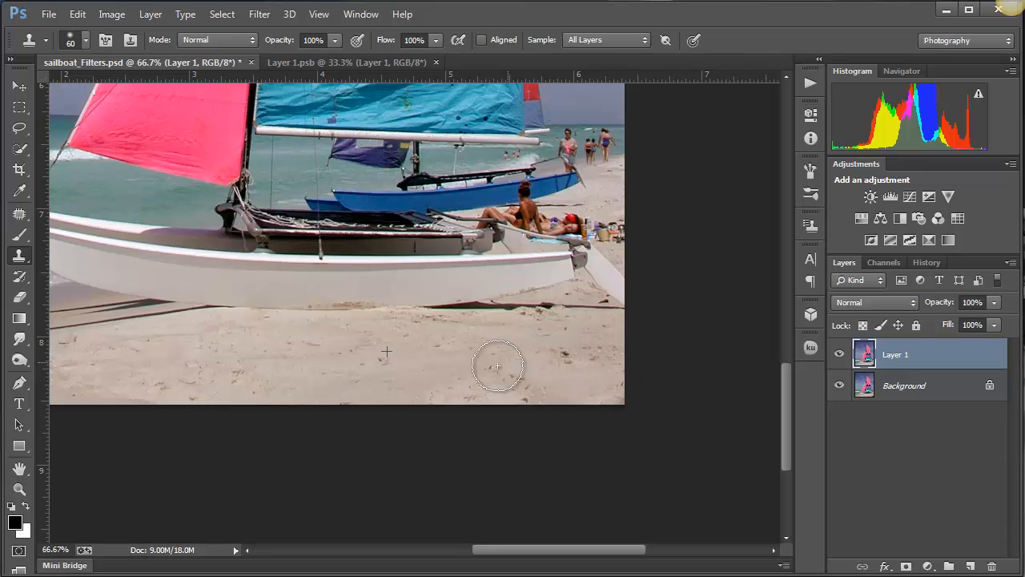
- Reduce the Clone Stamp brush to 45 px and clone sand over the leftover specks near the photo's lower-right edge
{"action": "left_click", "coordinate": [224, 371], "text": "alt"}
{"action": "key", "text": "bracketleft"}
{"action": "key", "text": "bracketleft"}
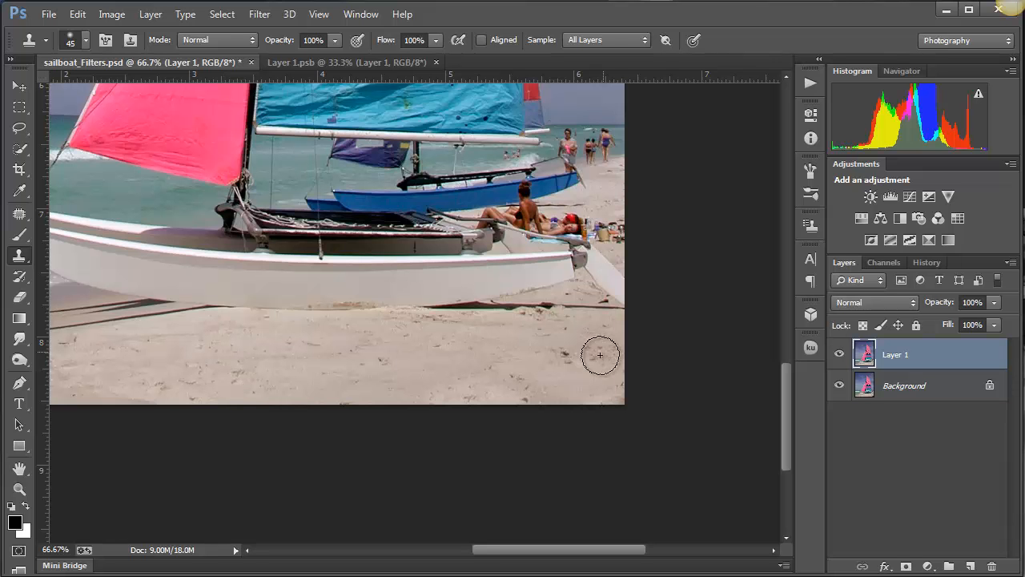
{"action": "mouse_move", "coordinate": [597, 354]}
{"action": "left_mouse_down"}
{"action": "mouse_move", "coordinate": [551, 355]}
{"action": "mouse_move", "coordinate": [524, 392]}
{"action": "mouse_move", "coordinate": [512, 381]}
{"action": "left_mouse_up"}
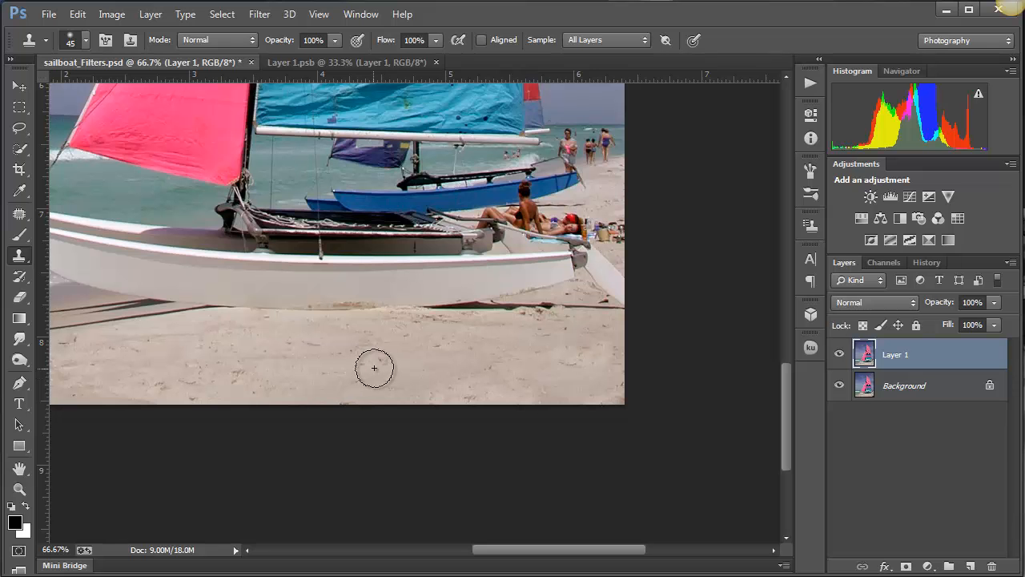
{"action": "left_click", "coordinate": [276, 353], "text": "alt"}
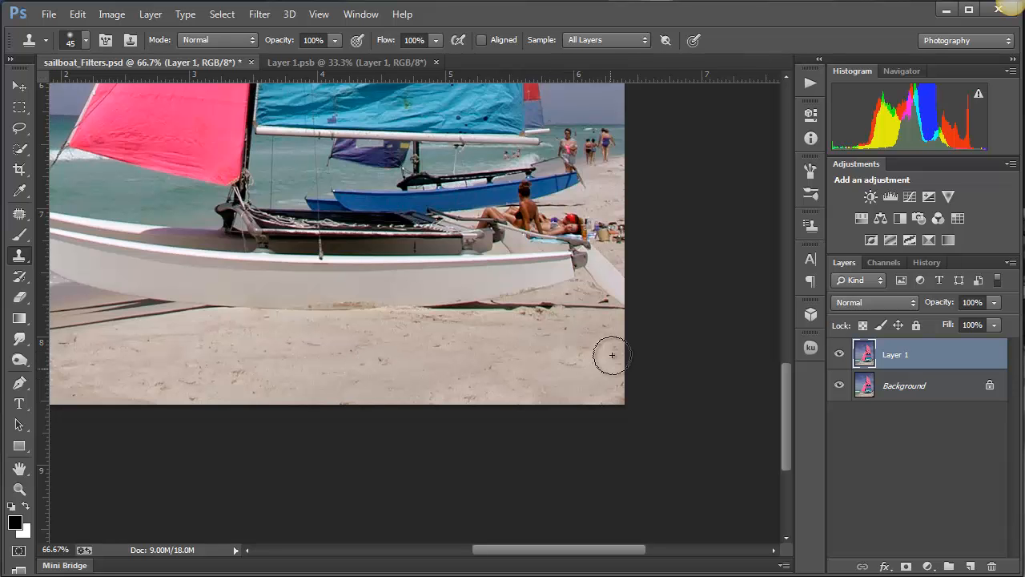
{"action": "mouse_move", "coordinate": [590, 365]}
{"action": "left_mouse_down"}
{"action": "mouse_move", "coordinate": [572, 372]}
{"action": "mouse_move", "coordinate": [576, 385]}
{"action": "mouse_move", "coordinate": [612, 393]}
{"action": "mouse_move", "coordinate": [615, 383]}
{"action": "left_mouse_up"}
{"action": "left_click", "coordinate": [197, 375], "text": "alt"}
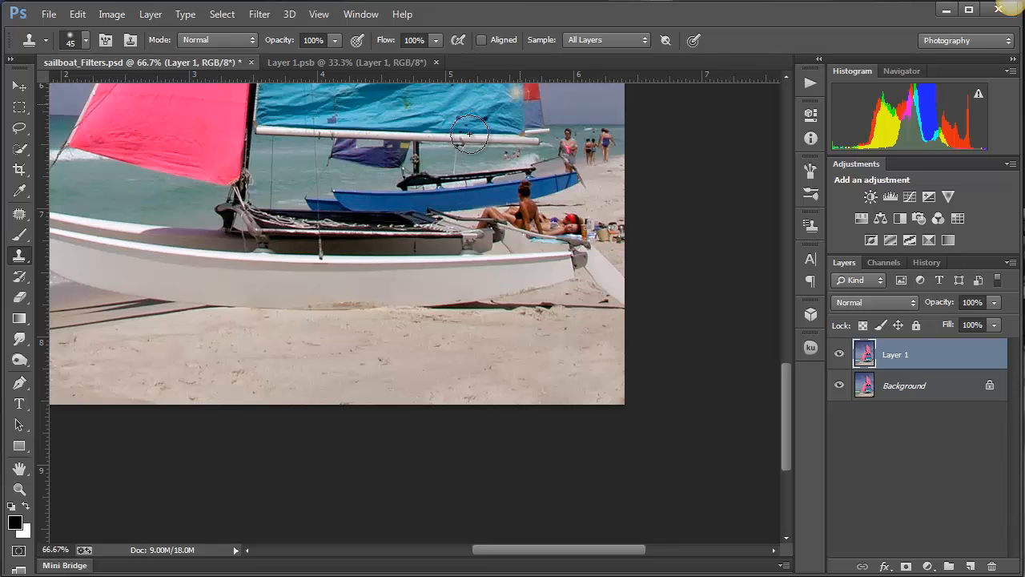
- Try the Clone Stamp's Aligned option, then turn it off and sample clean sand below the hull
{"action": "left_click", "coordinate": [481, 40]}
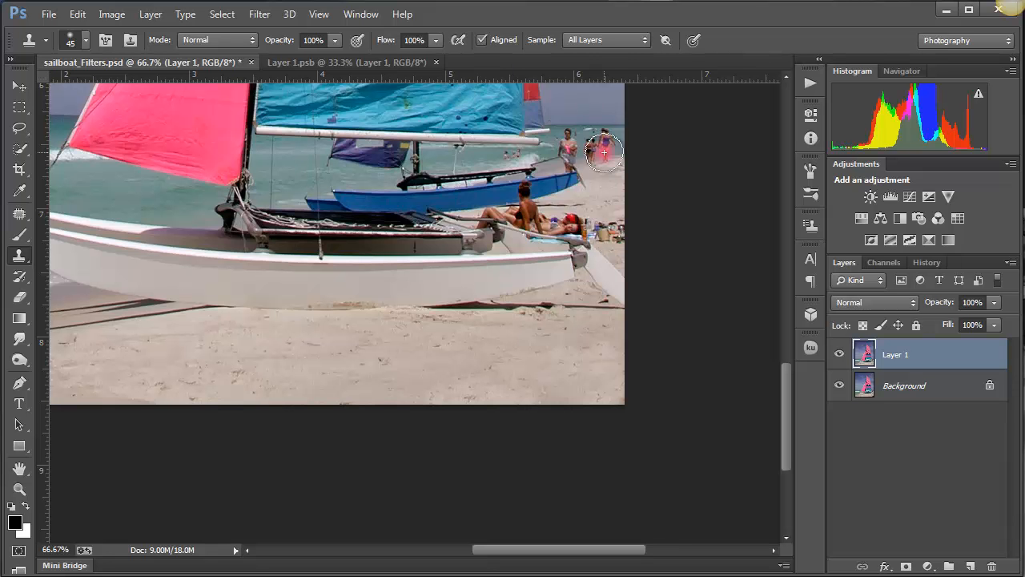
{"action": "key", "text": "ctrl+z"}
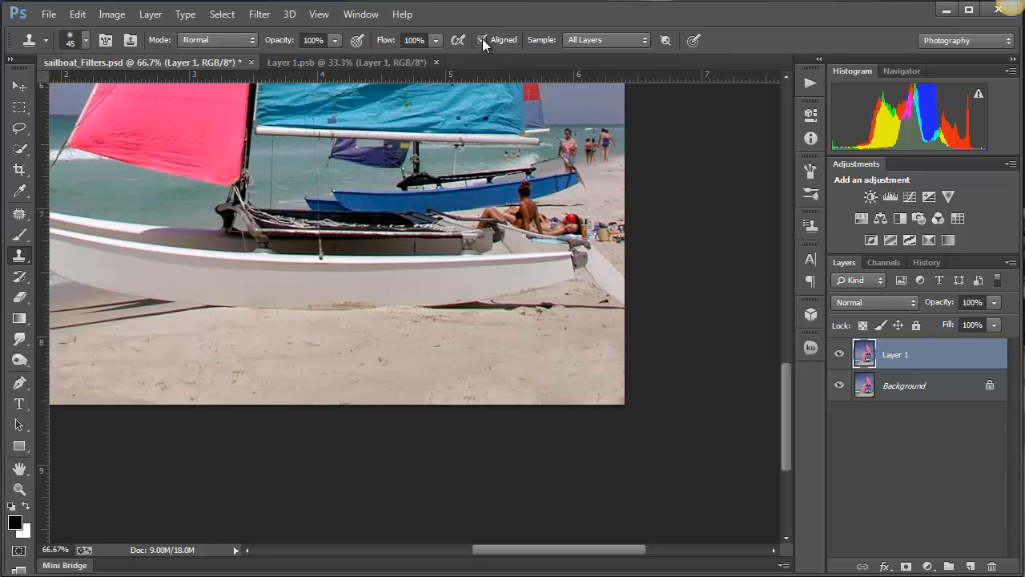
{"action": "left_click", "coordinate": [482, 40]}
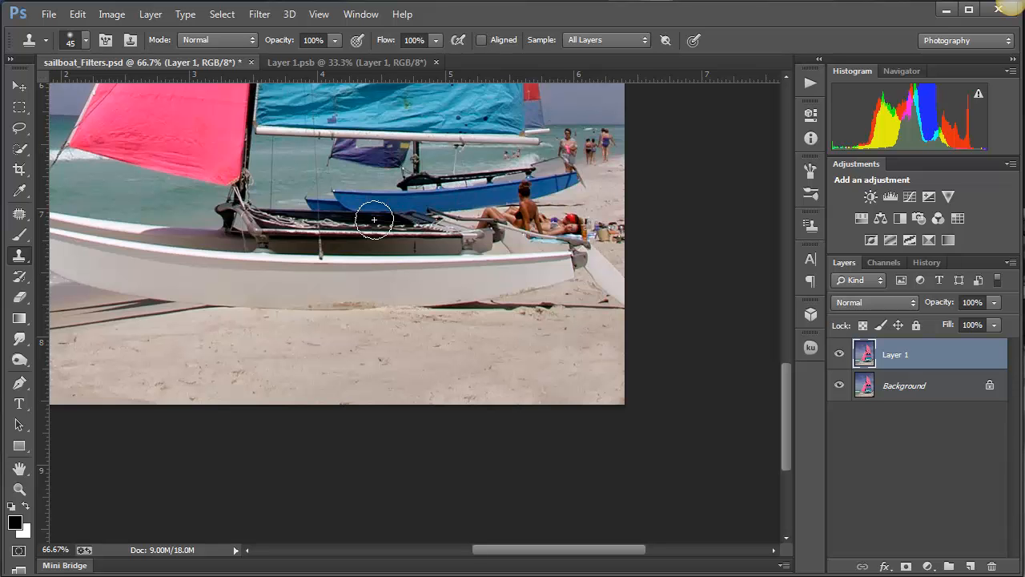
{"action": "left_click", "coordinate": [286, 359], "text": "alt"}
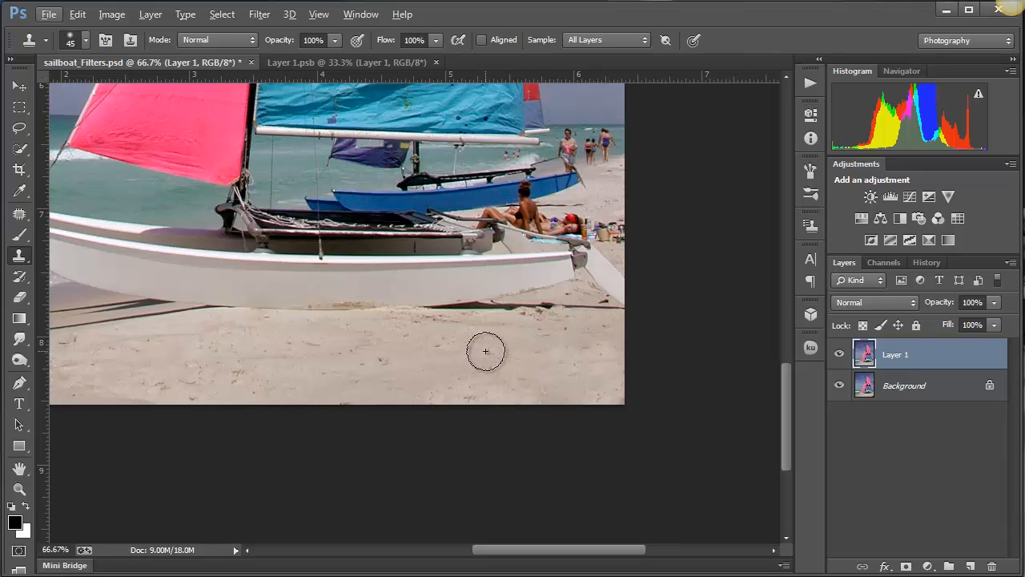
- Try cloning sand along the white hull's lower edge and shadows with Aligned turned on, then undo the strokes
{"action": "left_click", "coordinate": [482, 39]}
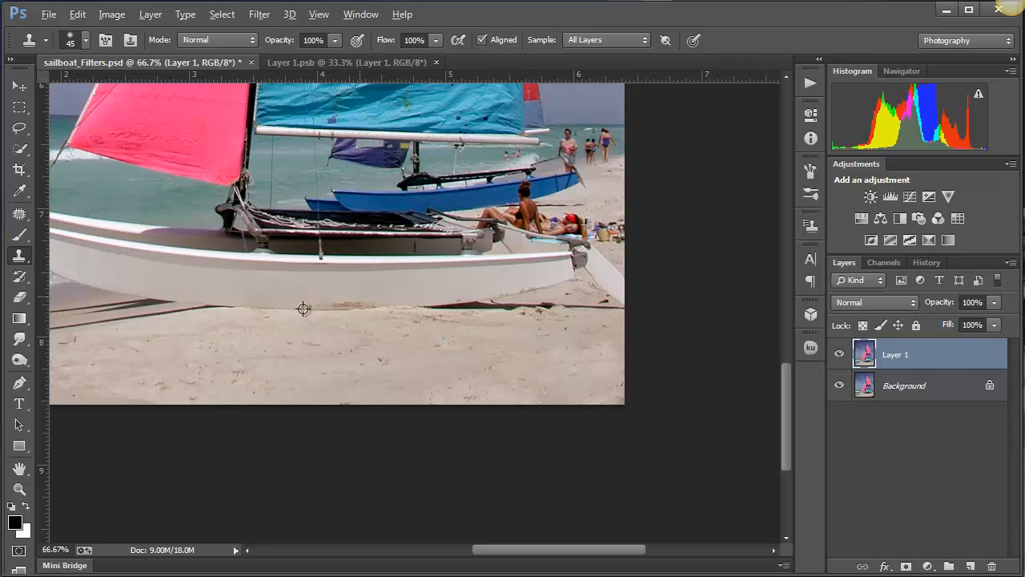
{"action": "left_click", "coordinate": [442, 357], "text": "alt"}
{"action": "mouse_move", "coordinate": [399, 305]}
{"action": "left_mouse_down"}
{"action": "mouse_move", "coordinate": [366, 297]}
{"action": "mouse_move", "coordinate": [346, 315]}
{"action": "mouse_move", "coordinate": [309, 297]}
{"action": "mouse_move", "coordinate": [289, 300]}
{"action": "mouse_move", "coordinate": [289, 310]}
{"action": "left_mouse_up"}
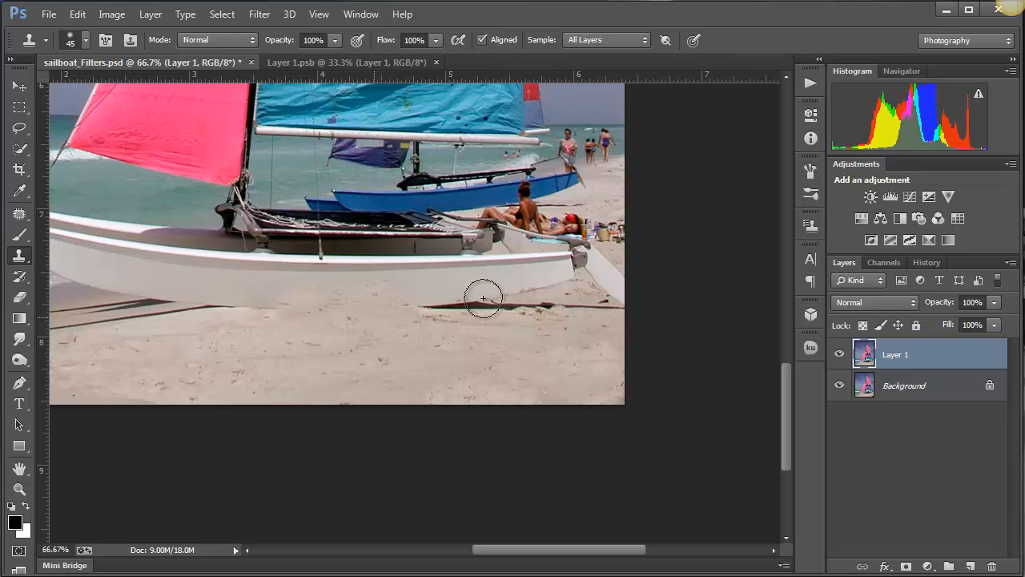
{"action": "mouse_move", "coordinate": [475, 291]}
{"action": "left_mouse_down"}
{"action": "mouse_move", "coordinate": [448, 312]}
{"action": "mouse_move", "coordinate": [428, 297]}
{"action": "mouse_move", "coordinate": [430, 313]}
{"action": "mouse_move", "coordinate": [395, 306]}
{"action": "left_mouse_up"}
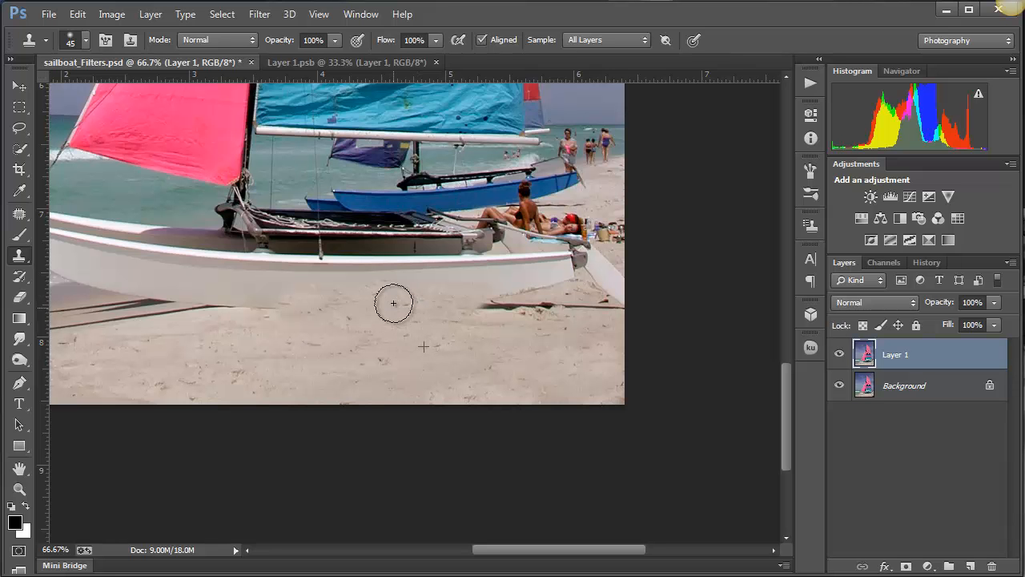
{"action": "mouse_move", "coordinate": [214, 305]}
{"action": "left_mouse_down"}
{"action": "mouse_move", "coordinate": [270, 307]}
{"action": "mouse_move", "coordinate": [240, 308]}
{"action": "left_mouse_up"}
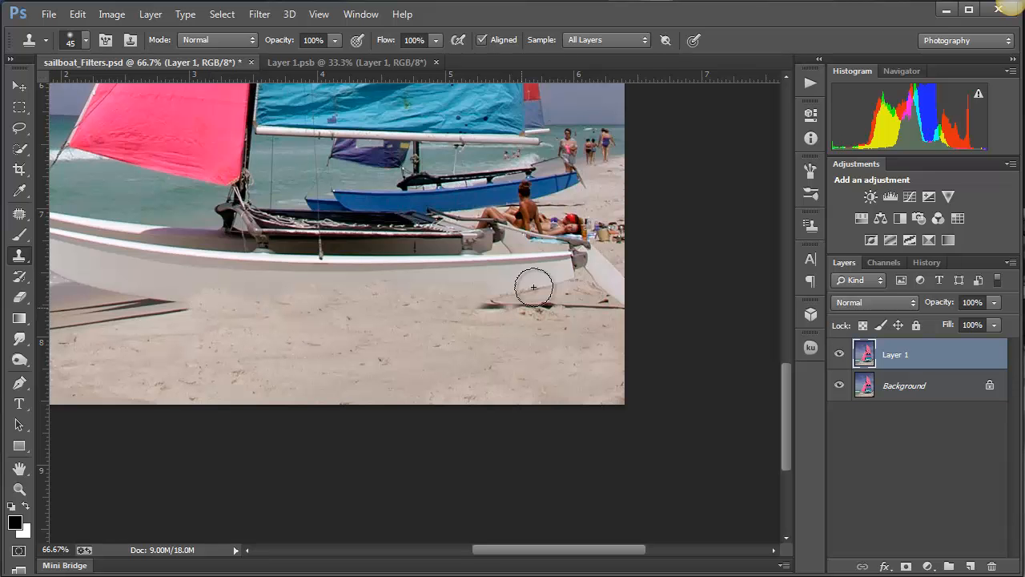
{"action": "left_click_drag", "start_coordinate": [519, 292], "coordinate": [503, 317]}
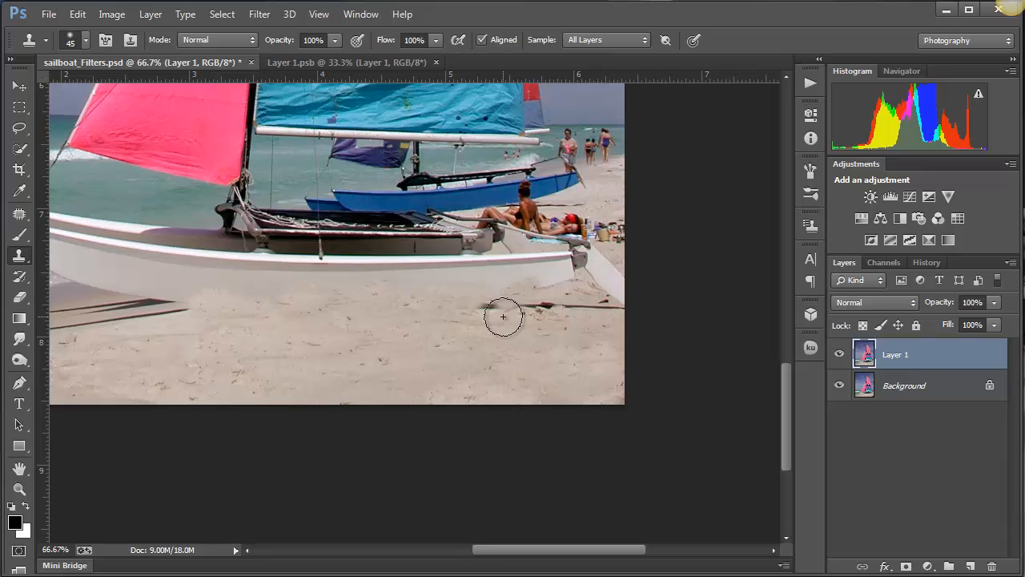
{"action": "key", "text": "ctrl+alt+z"}
{"action": "key", "text": "ctrl+alt+z"}
{"action": "key", "text": "ctrl+alt+z"}
{"action": "key", "text": "ctrl+alt+z"}
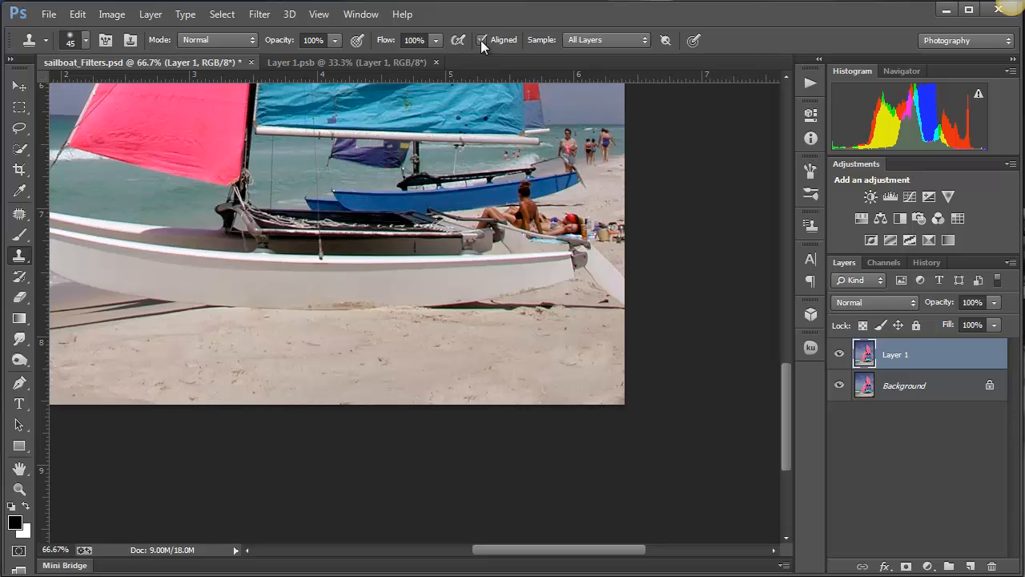
- Clone sand over the hull's lower edge with Aligned off, then over the shadows at both ends with Aligned on
{"action": "left_click", "coordinate": [451, 341], "text": "alt"}
{"action": "mouse_move", "coordinate": [427, 307]}
{"action": "left_mouse_down"}
{"action": "mouse_move", "coordinate": [383, 300]}
{"action": "mouse_move", "coordinate": [350, 312]}
{"action": "mouse_move", "coordinate": [314, 295]}
{"action": "mouse_move", "coordinate": [312, 308]}
{"action": "mouse_move", "coordinate": [243, 302]}
{"action": "mouse_move", "coordinate": [355, 309]}
{"action": "mouse_move", "coordinate": [283, 312]}
{"action": "mouse_move", "coordinate": [281, 322]}
{"action": "left_mouse_up"}
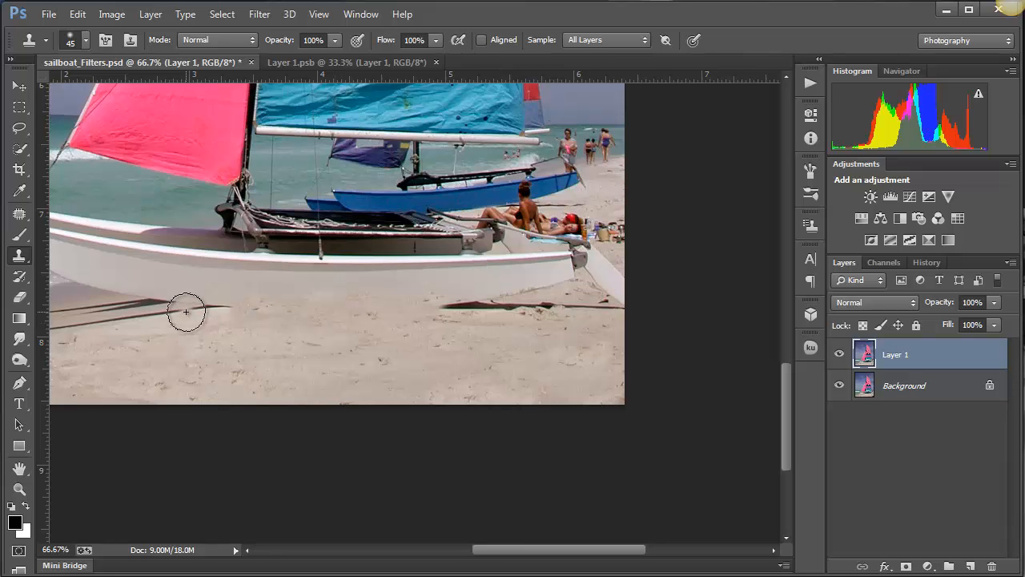
{"action": "left_click", "coordinate": [481, 40]}
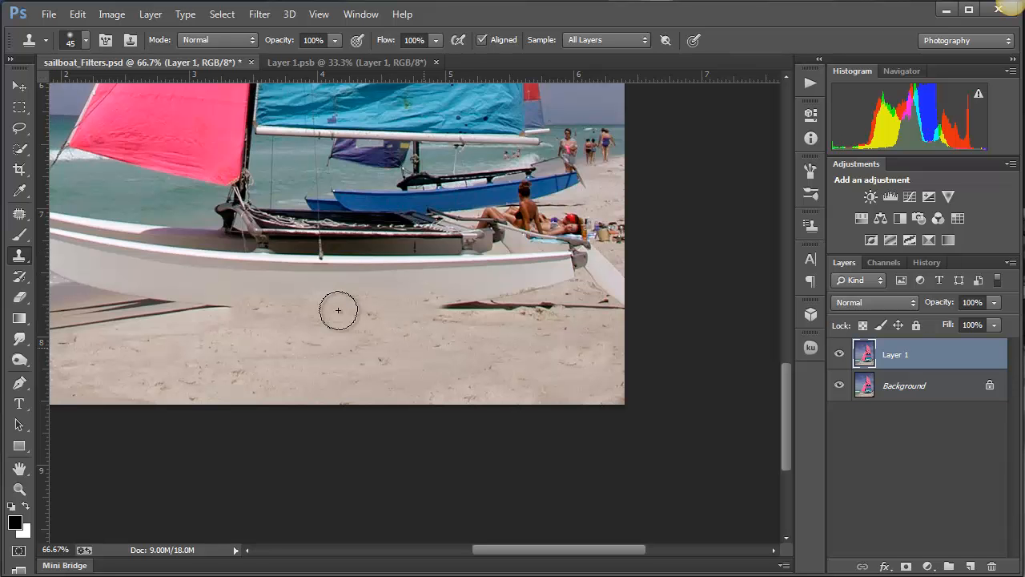
{"action": "mouse_move", "coordinate": [297, 306]}
{"action": "left_mouse_down"}
{"action": "mouse_move", "coordinate": [236, 311]}
{"action": "mouse_move", "coordinate": [219, 291]}
{"action": "mouse_move", "coordinate": [167, 286]}
{"action": "mouse_move", "coordinate": [160, 304]}
{"action": "mouse_move", "coordinate": [159, 294]}
{"action": "left_mouse_up"}
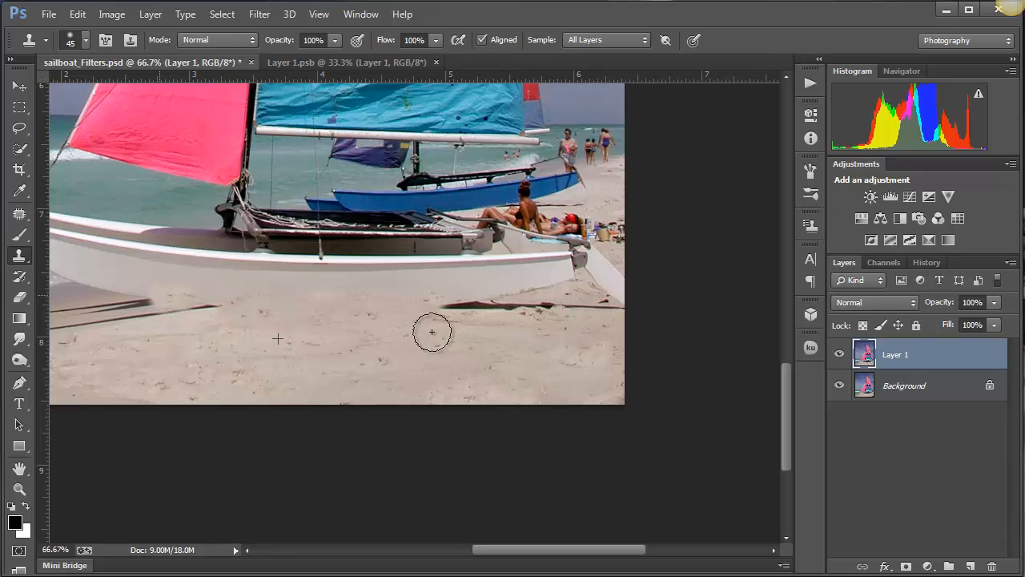
{"action": "left_click_drag", "start_coordinate": [499, 303], "coordinate": [435, 309]}
{"action": "left_click_drag", "start_coordinate": [190, 303], "coordinate": [161, 292]}
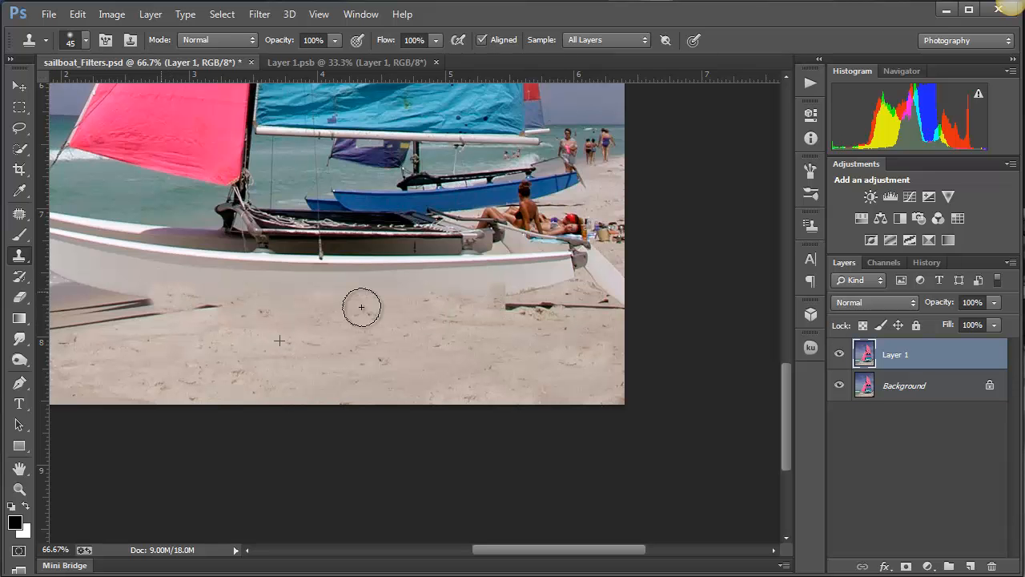
{"action": "left_click", "coordinate": [442, 289]}
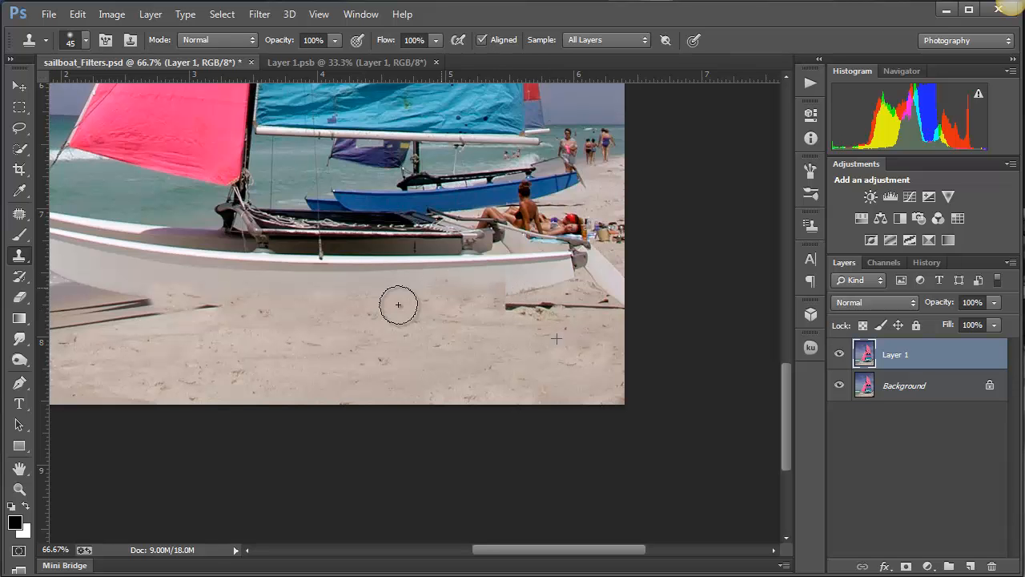
{"action": "left_click_drag", "start_coordinate": [398, 304], "coordinate": [380, 304]}
- Revert the photo to its last saved version and duplicate the Background layer
{"action": "left_click", "coordinate": [46, 13]}
{"action": "left_click", "coordinate": [85, 253]}
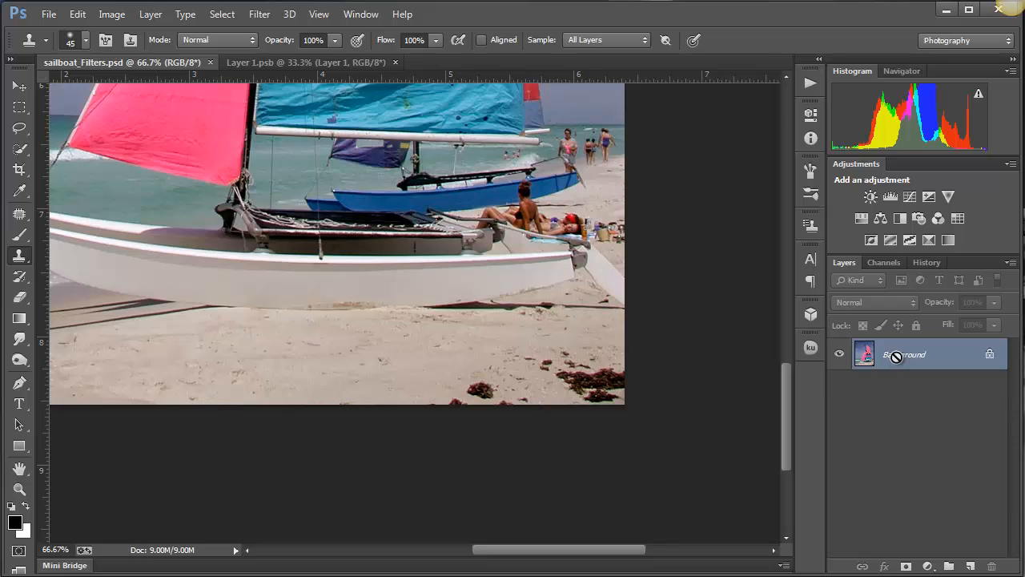
{"action": "key", "text": "ctrl+j"}
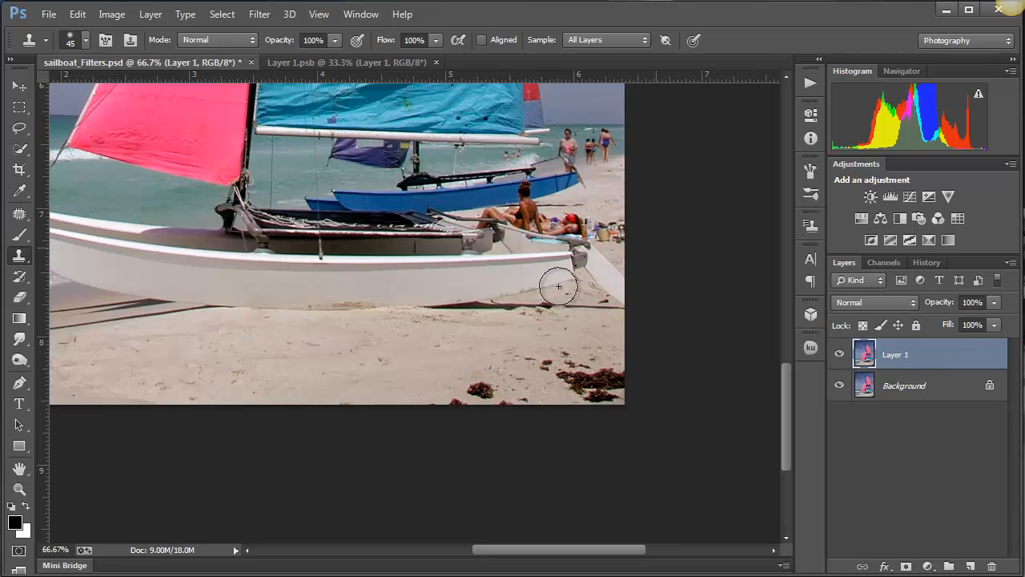
- At 300% zoom, draw a freehand Lasso selection around the head of the woman sitting behind the white hull
{"action": "left_click", "coordinate": [526, 210], "text": "ctrl"}
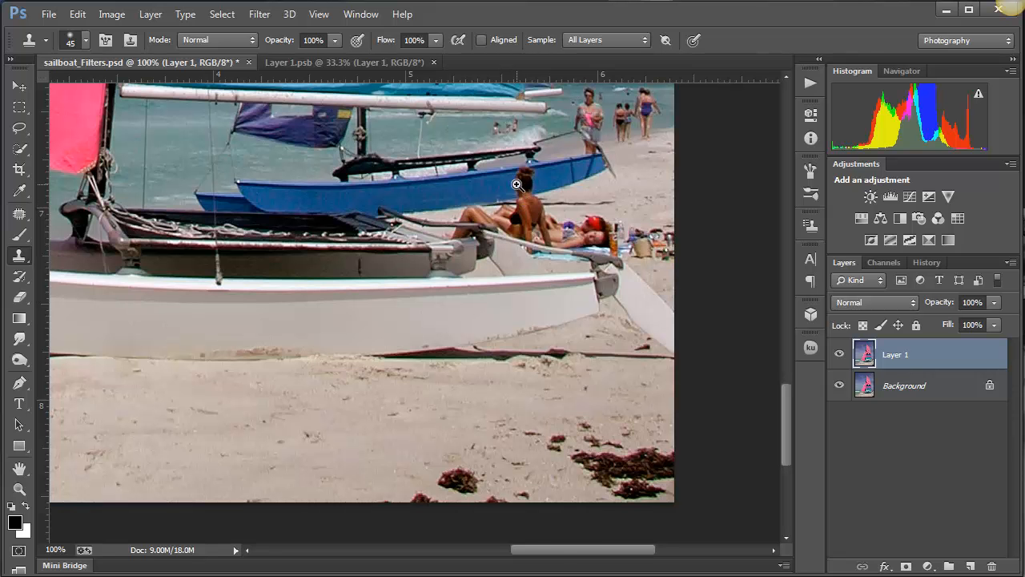
{"action": "left_click", "coordinate": [516, 185], "text": "ctrl"}
{"action": "left_click", "coordinate": [517, 185], "text": "ctrl"}
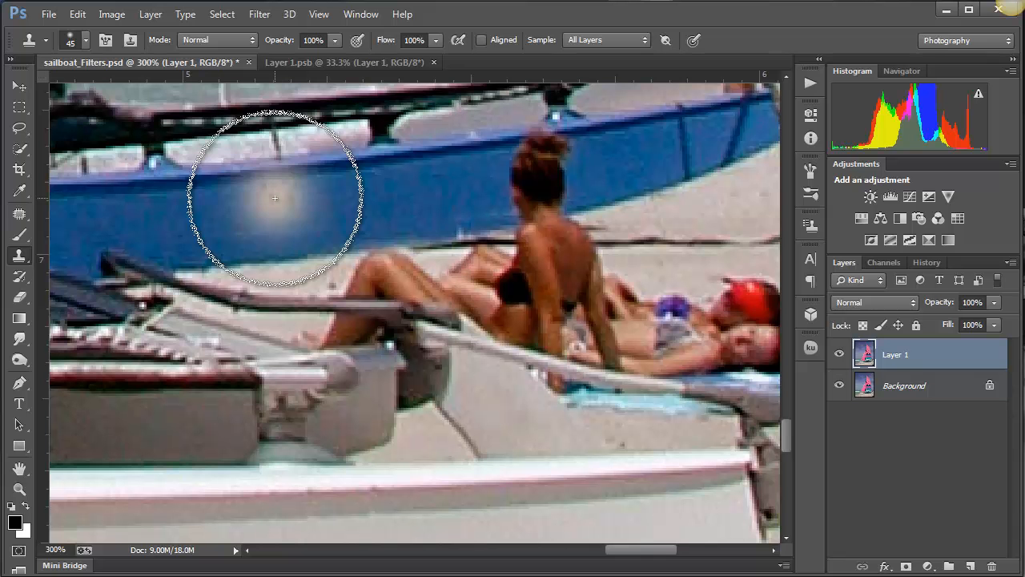
{"action": "left_click", "coordinate": [21, 130]}
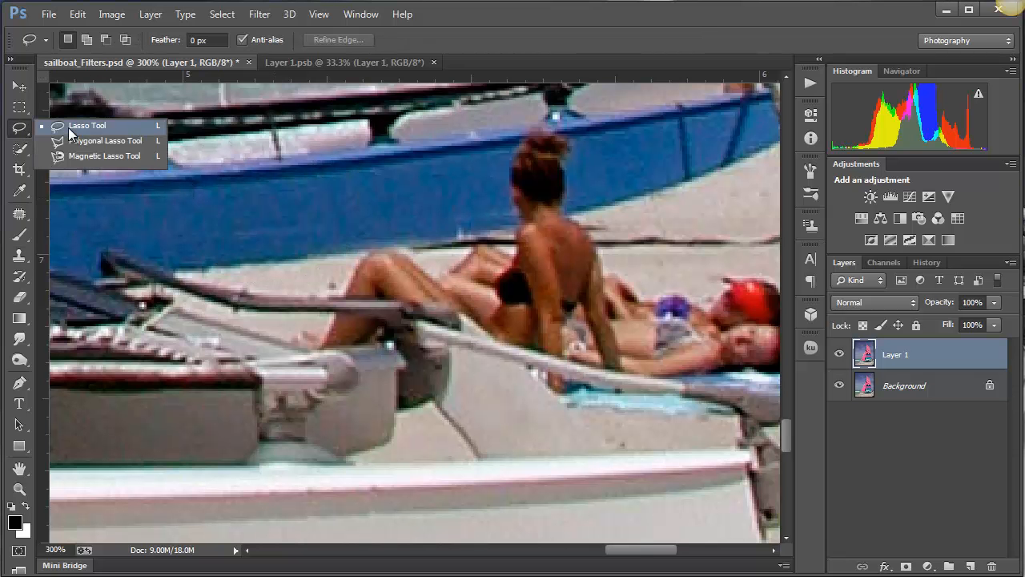
{"action": "left_click", "coordinate": [68, 129]}
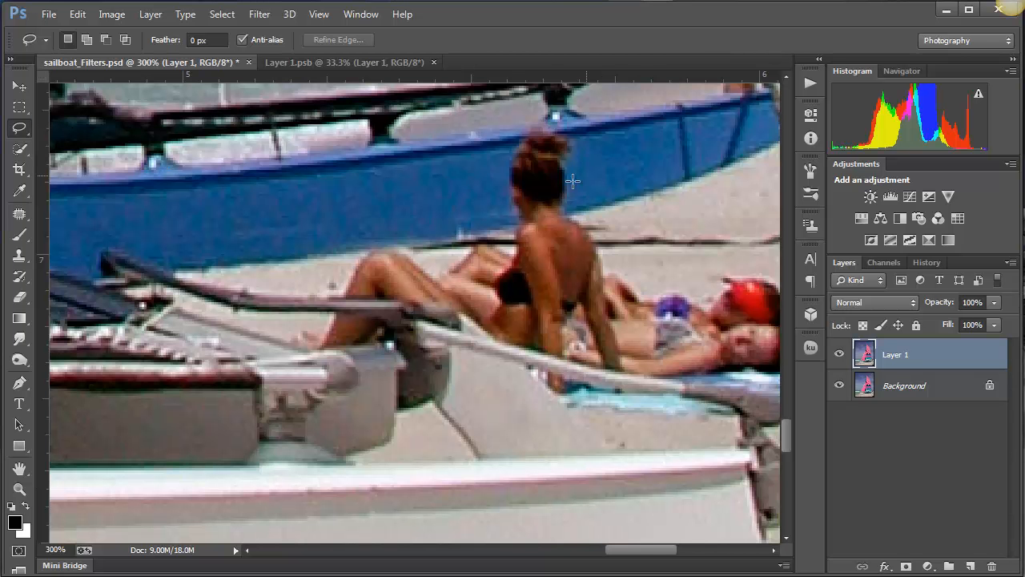
{"action": "mouse_move", "coordinate": [575, 181]}
{"action": "left_mouse_down"}
{"action": "mouse_move", "coordinate": [572, 136]}
{"action": "mouse_move", "coordinate": [542, 125]}
{"action": "mouse_move", "coordinate": [498, 167]}
{"action": "mouse_move", "coordinate": [496, 215]}
{"action": "mouse_move", "coordinate": [506, 228]}
{"action": "mouse_move", "coordinate": [529, 223]}
{"action": "mouse_move", "coordinate": [563, 214]}
{"action": "mouse_move", "coordinate": [579, 196]}
{"action": "left_mouse_up"}
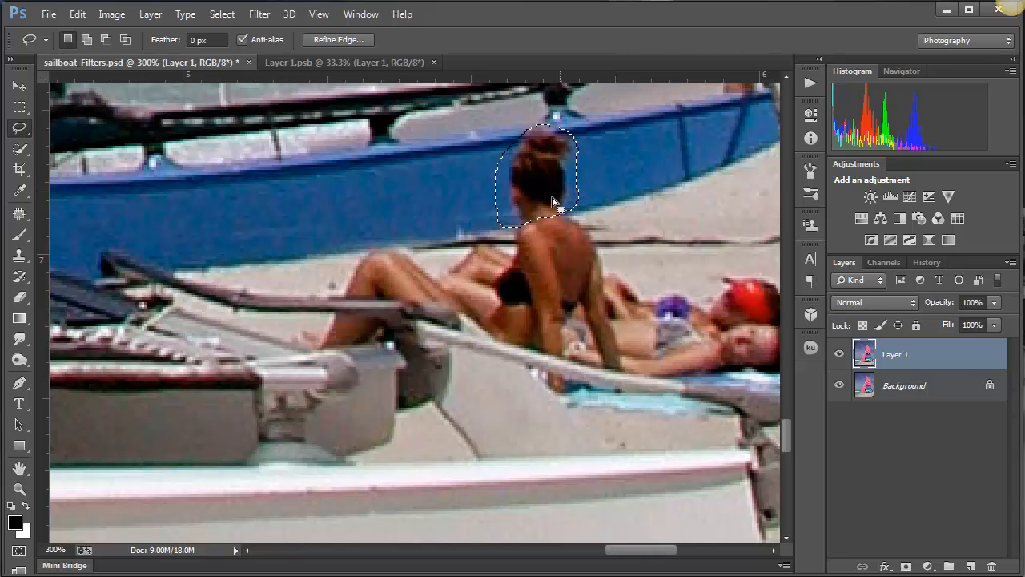
- Deselect, set the Lasso feather to 3 px and redraw the freehand selection around the seated woman's head
{"action": "left_click", "coordinate": [587, 147]}
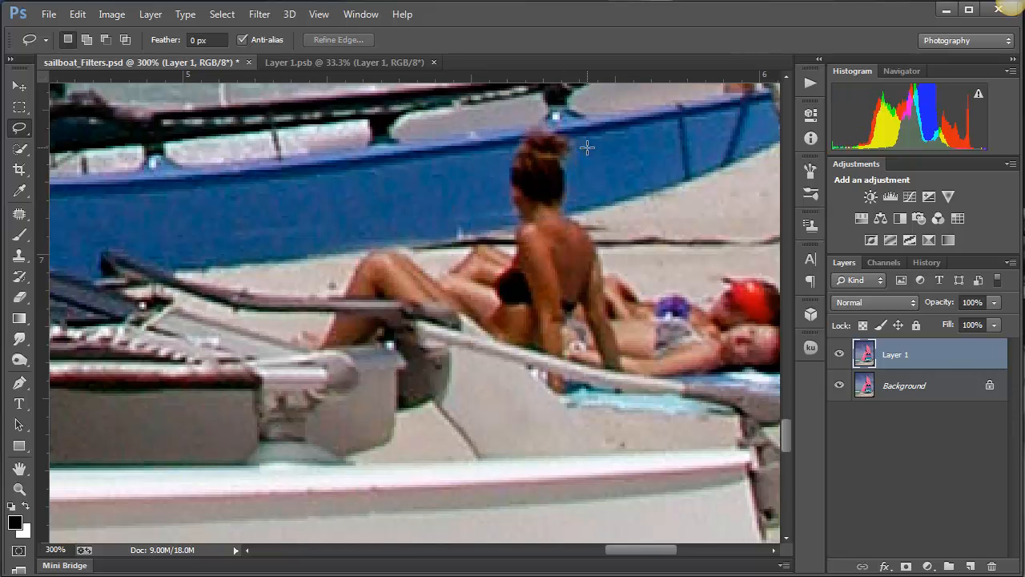
{"action": "left_click", "coordinate": [188, 39]}
{"action": "type", "text": "3"}
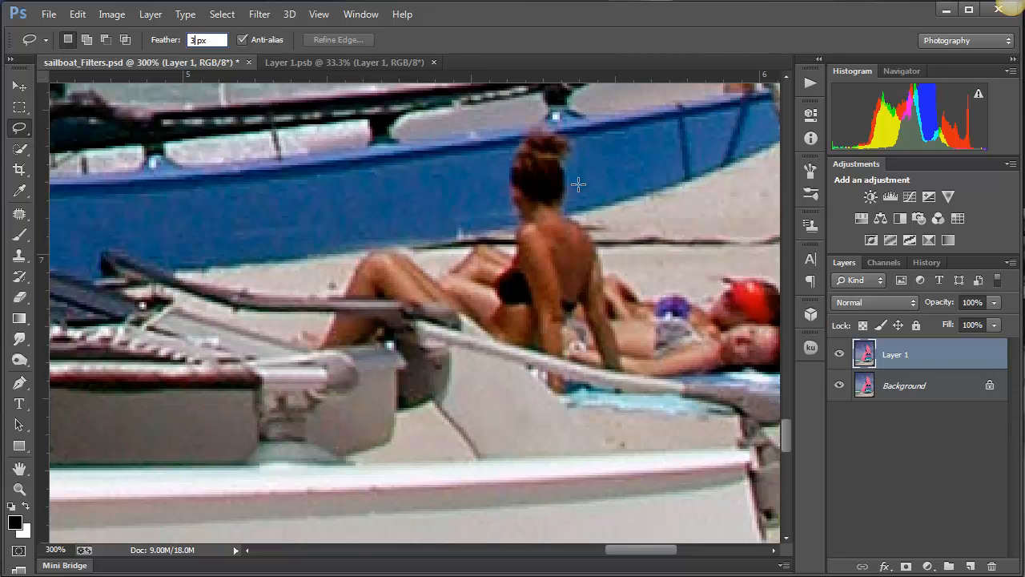
{"action": "mouse_move", "coordinate": [578, 184]}
{"action": "left_mouse_down"}
{"action": "mouse_move", "coordinate": [572, 137]}
{"action": "mouse_move", "coordinate": [555, 120]}
{"action": "mouse_move", "coordinate": [533, 121]}
{"action": "mouse_move", "coordinate": [513, 138]}
{"action": "mouse_move", "coordinate": [498, 185]}
{"action": "mouse_move", "coordinate": [505, 227]}
{"action": "mouse_move", "coordinate": [591, 202]}
{"action": "left_mouse_up"}
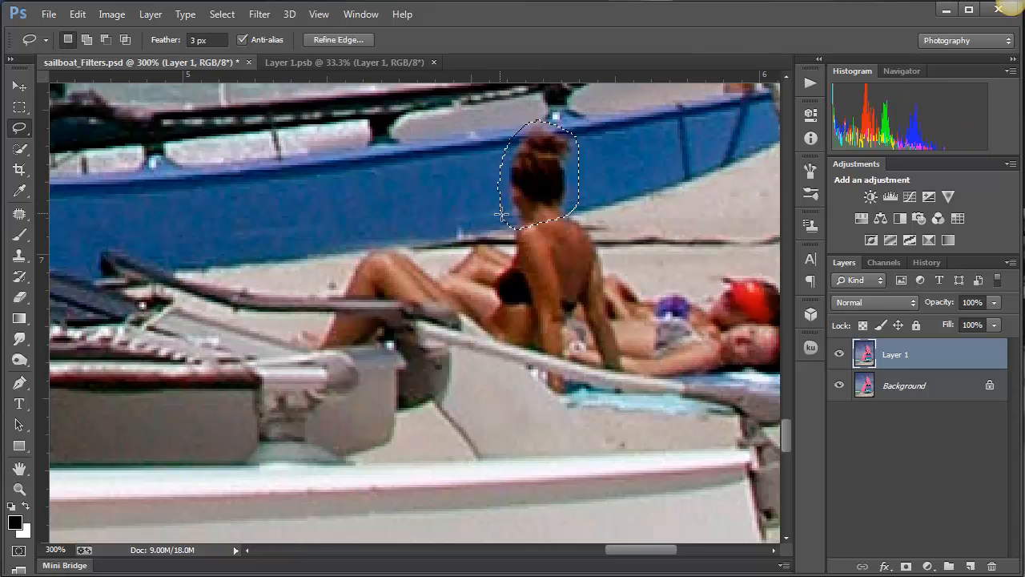
- Clone the blue hull over the seated woman's head inside the selection using an 8 px Clone Stamp brush, then deselect
{"action": "left_click", "coordinate": [24, 258]}
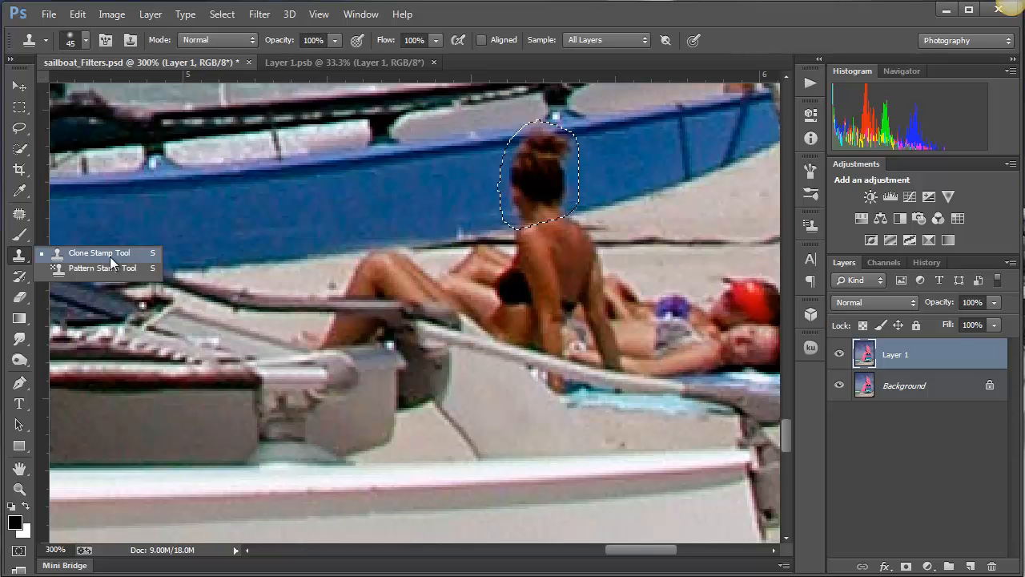
{"action": "left_click", "coordinate": [110, 253]}
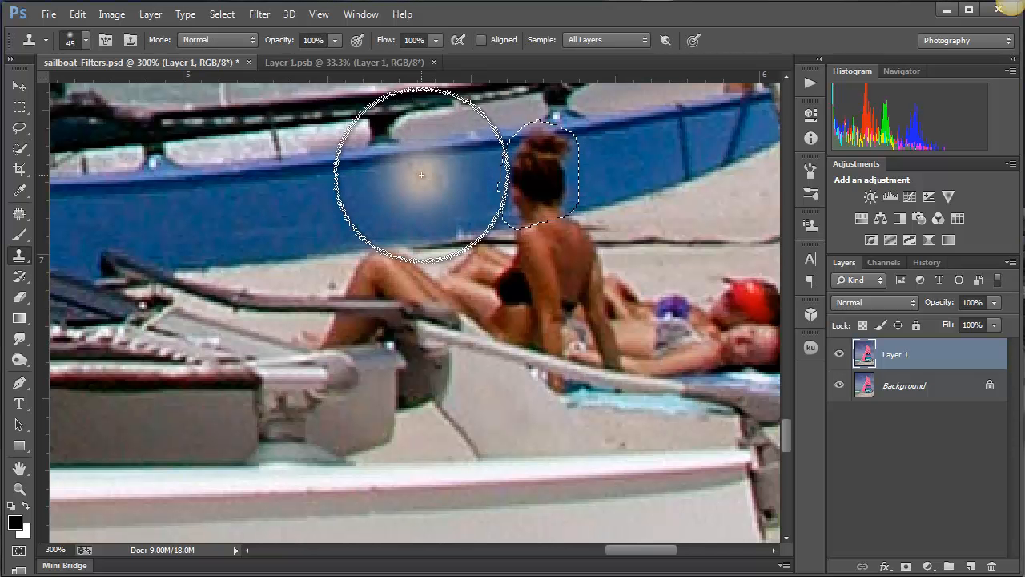
{"action": "key", "text": "bracketleft"}
{"action": "key", "text": "bracketleft"}
{"action": "key", "text": "bracketleft"}
{"action": "key", "text": "bracketleft"}
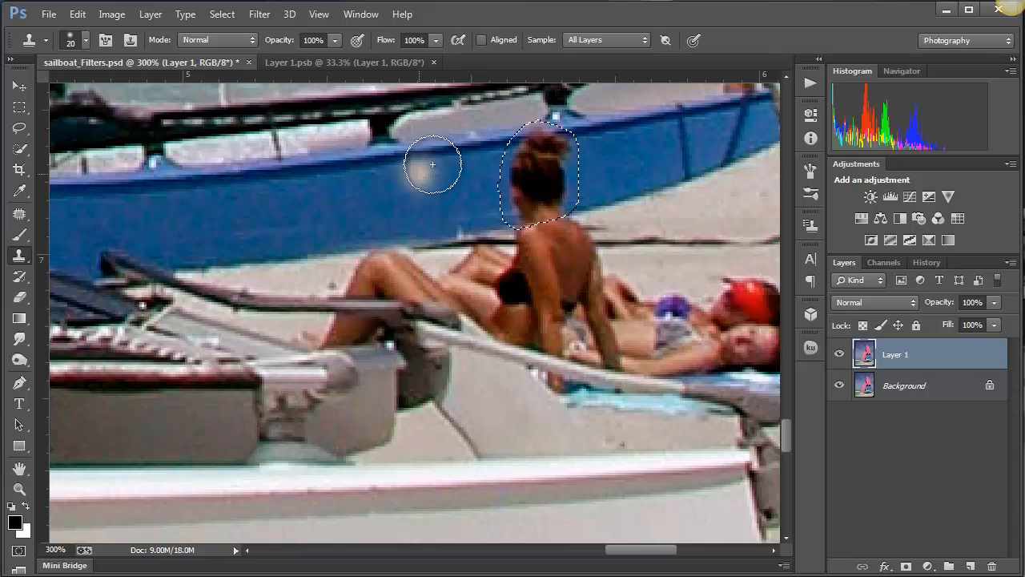
{"action": "key", "text": "bracketleft"}
{"action": "key", "text": "bracketleft"}
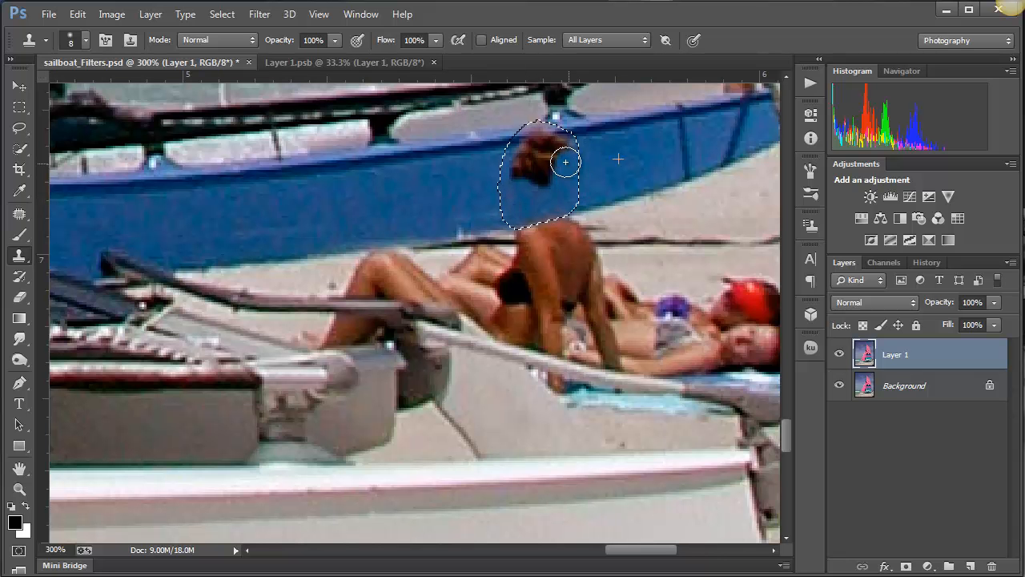
{"action": "left_click", "coordinate": [412, 181], "text": "alt"}
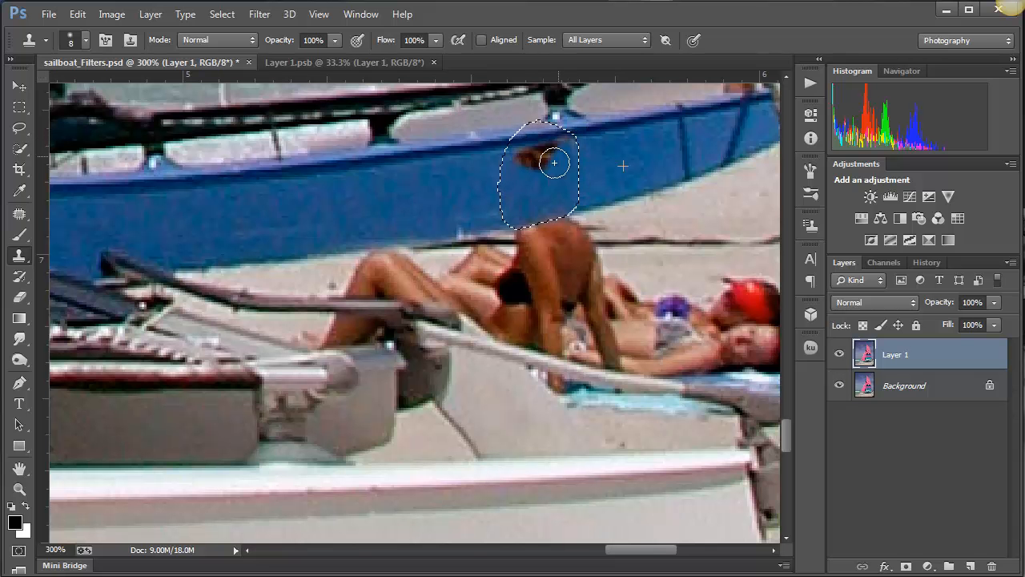
{"action": "mouse_move", "coordinate": [559, 158]}
{"action": "left_mouse_down"}
{"action": "mouse_move", "coordinate": [529, 169]}
{"action": "mouse_move", "coordinate": [516, 158]}
{"action": "mouse_move", "coordinate": [539, 169]}
{"action": "left_mouse_up"}
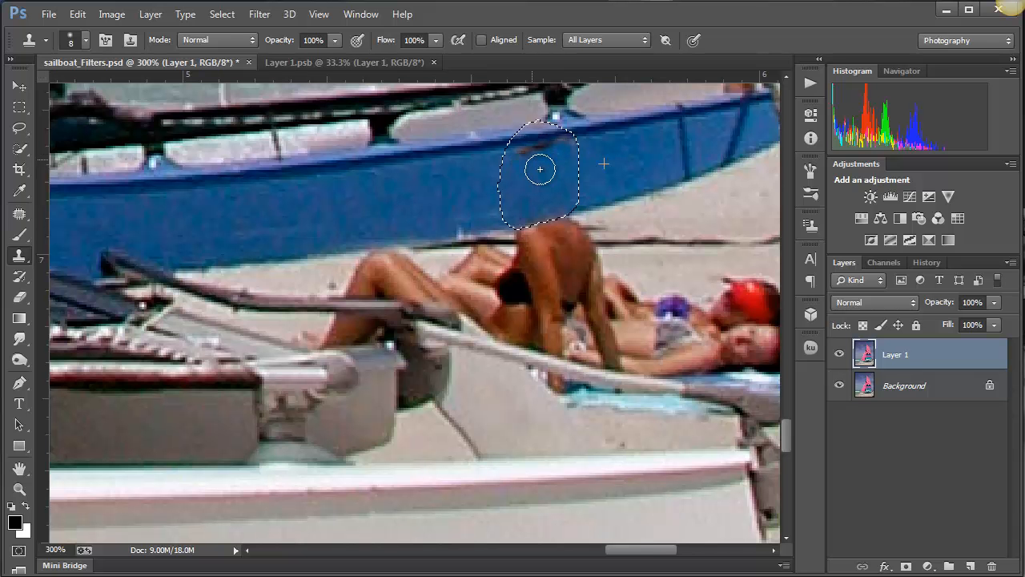
{"action": "left_click", "coordinate": [445, 151], "text": "alt"}
{"action": "mouse_move", "coordinate": [539, 138]}
{"action": "left_mouse_down"}
{"action": "mouse_move", "coordinate": [545, 149]}
{"action": "mouse_move", "coordinate": [535, 147]}
{"action": "mouse_move", "coordinate": [566, 139]}
{"action": "mouse_move", "coordinate": [510, 156]}
{"action": "mouse_move", "coordinate": [698, 224]}
{"action": "mouse_move", "coordinate": [523, 173]}
{"action": "mouse_move", "coordinate": [676, 225]}
{"action": "mouse_move", "coordinate": [540, 235]}
{"action": "left_mouse_up"}
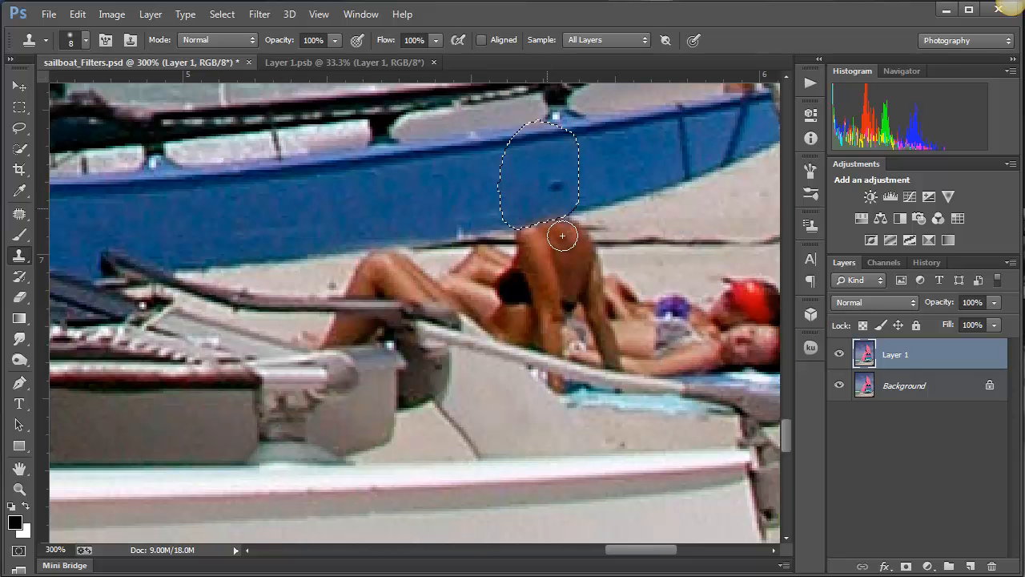
{"action": "key", "text": "ctrl+d"}
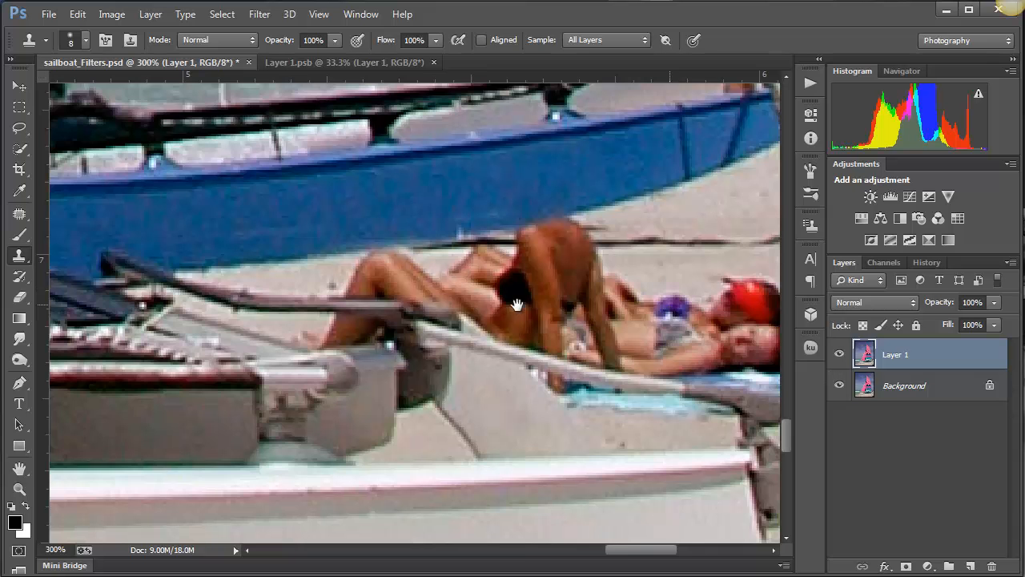
- Use the Patch tool to replace the beach bags and belongings near the photo's right edge with clean sand, then deselect
{"action": "key", "text": "space"}
{"action": "mouse_move", "coordinate": [520, 300]}
{"action": "left_mouse_down"}
{"action": "mouse_move", "coordinate": [377, 295]}
{"action": "mouse_move", "coordinate": [378, 273]}
{"action": "left_mouse_up"}
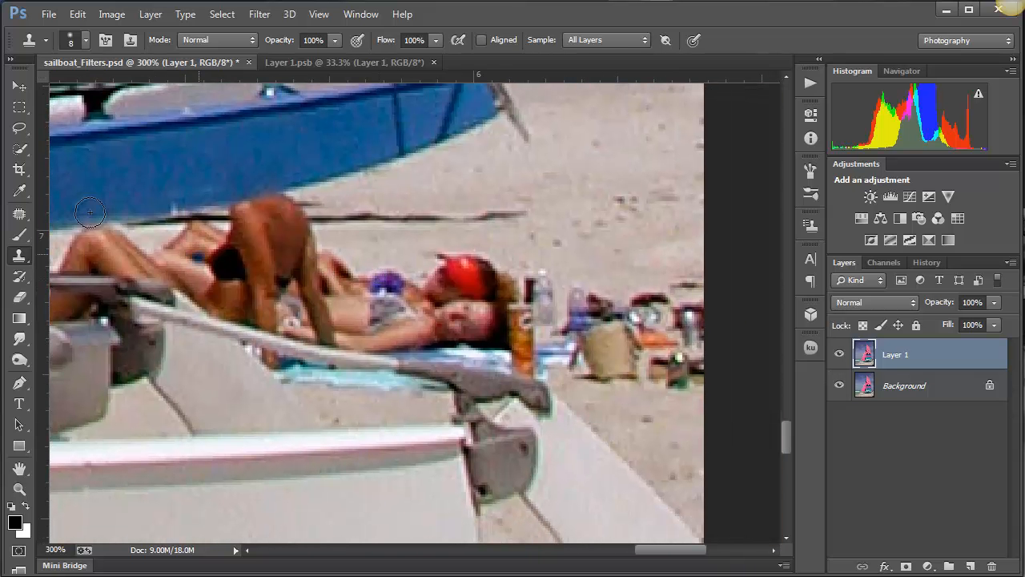
{"action": "mouse_move", "coordinate": [21, 217]}
{"action": "left_mouse_down"}
{"action": "mouse_move", "coordinate": [87, 225]}
{"action": "mouse_move", "coordinate": [80, 245]}
{"action": "left_mouse_up"}
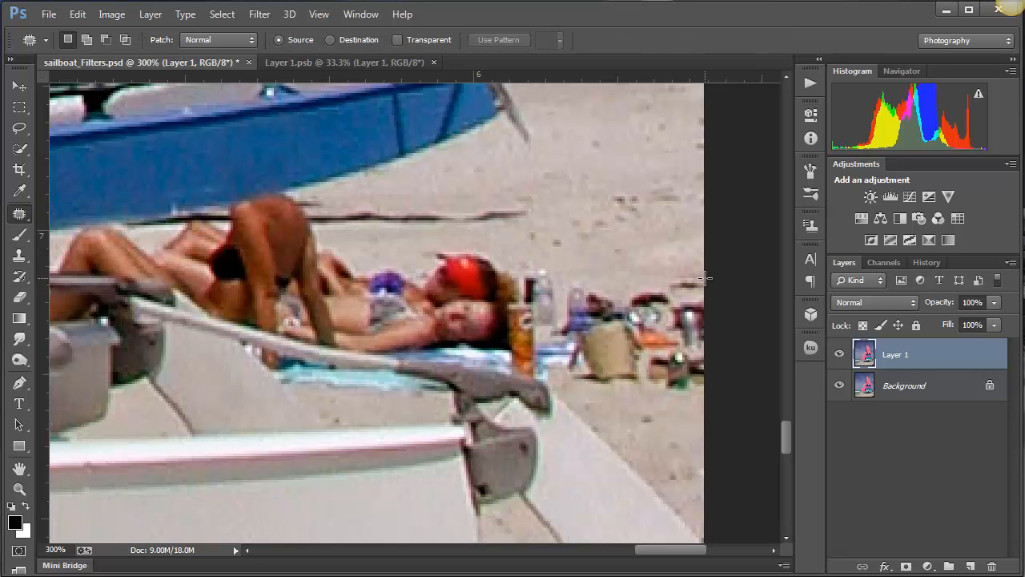
{"action": "mouse_move", "coordinate": [703, 276]}
{"action": "left_mouse_down"}
{"action": "mouse_move", "coordinate": [562, 278]}
{"action": "mouse_move", "coordinate": [572, 375]}
{"action": "mouse_move", "coordinate": [592, 394]}
{"action": "mouse_move", "coordinate": [688, 404]}
{"action": "mouse_move", "coordinate": [731, 377]}
{"action": "mouse_move", "coordinate": [721, 275]}
{"action": "left_mouse_up"}
{"action": "left_click_drag", "start_coordinate": [643, 313], "coordinate": [615, 169]}
{"action": "key", "text": "ctrl+d"}
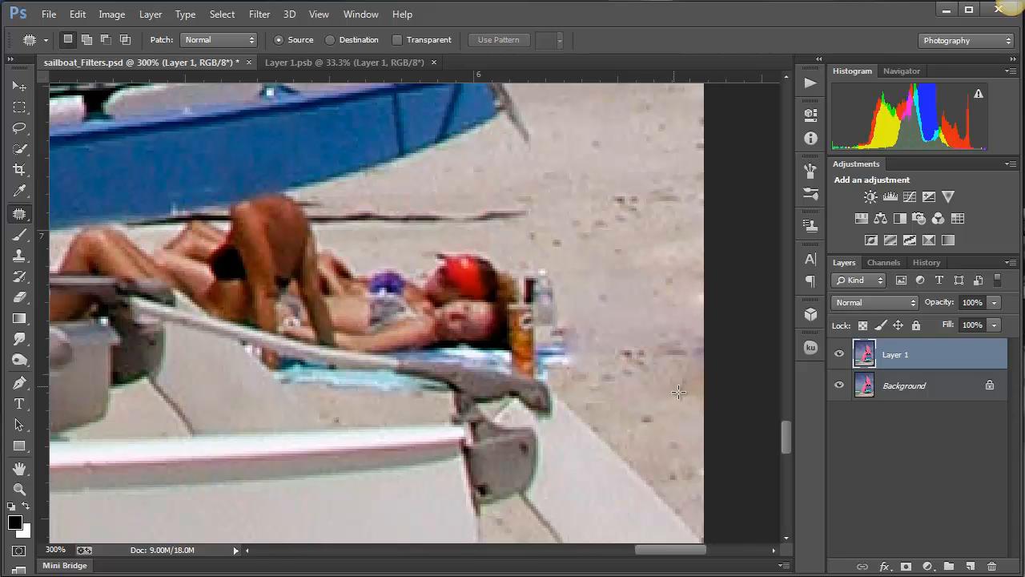
- Patch the leftover smudges at the photo's right edge, where the belongings were, with cleaner sand from farther up the beach
{"action": "mouse_move", "coordinate": [675, 419]}
{"action": "left_mouse_down"}
{"action": "mouse_move", "coordinate": [710, 360]}
{"action": "mouse_move", "coordinate": [668, 335]}
{"action": "mouse_move", "coordinate": [621, 360]}
{"action": "mouse_move", "coordinate": [653, 428]}
{"action": "mouse_move", "coordinate": [675, 420]}
{"action": "left_mouse_up"}
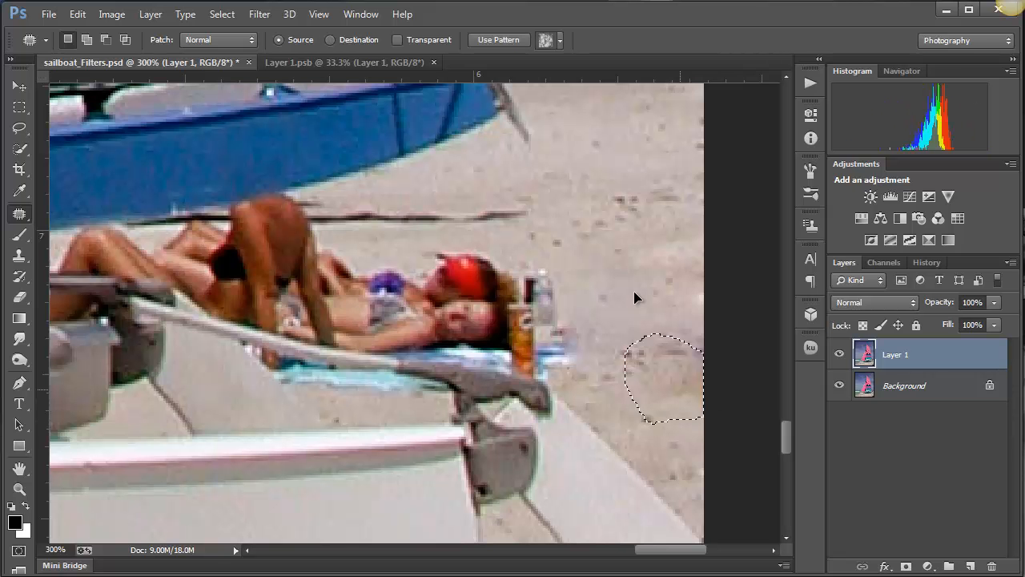
{"action": "mouse_move", "coordinate": [669, 344]}
{"action": "left_mouse_down"}
{"action": "mouse_move", "coordinate": [608, 217]}
{"action": "mouse_move", "coordinate": [602, 120]}
{"action": "left_mouse_up"}
{"action": "key", "text": "ctrl+d"}
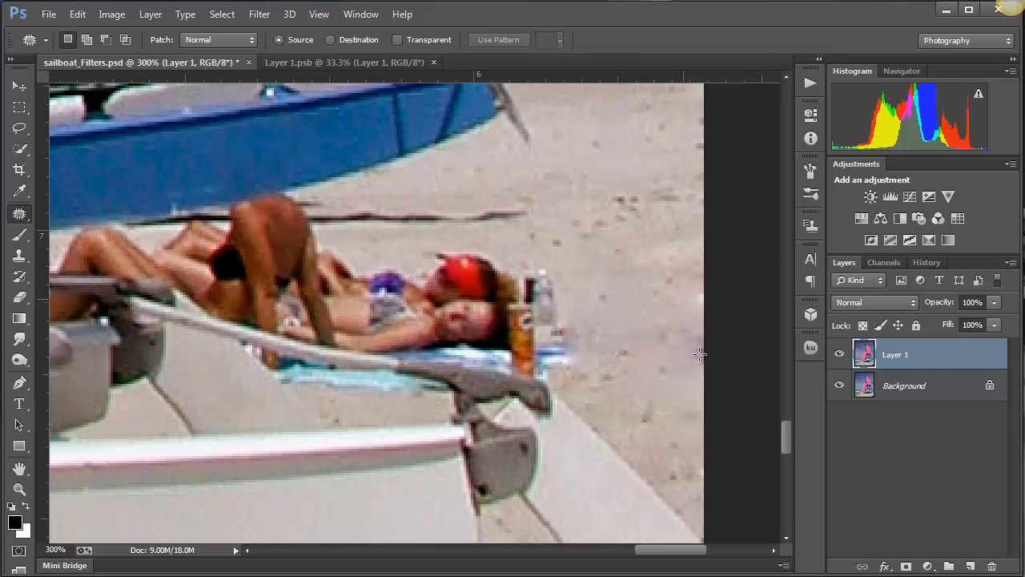
{"action": "mouse_move", "coordinate": [699, 326]}
{"action": "left_mouse_down"}
{"action": "mouse_move", "coordinate": [640, 330]}
{"action": "mouse_move", "coordinate": [649, 386]}
{"action": "mouse_move", "coordinate": [704, 398]}
{"action": "mouse_move", "coordinate": [708, 314]}
{"action": "left_mouse_up"}
{"action": "left_click_drag", "start_coordinate": [694, 366], "coordinate": [640, 184]}
{"action": "key", "text": "ctrl+d"}
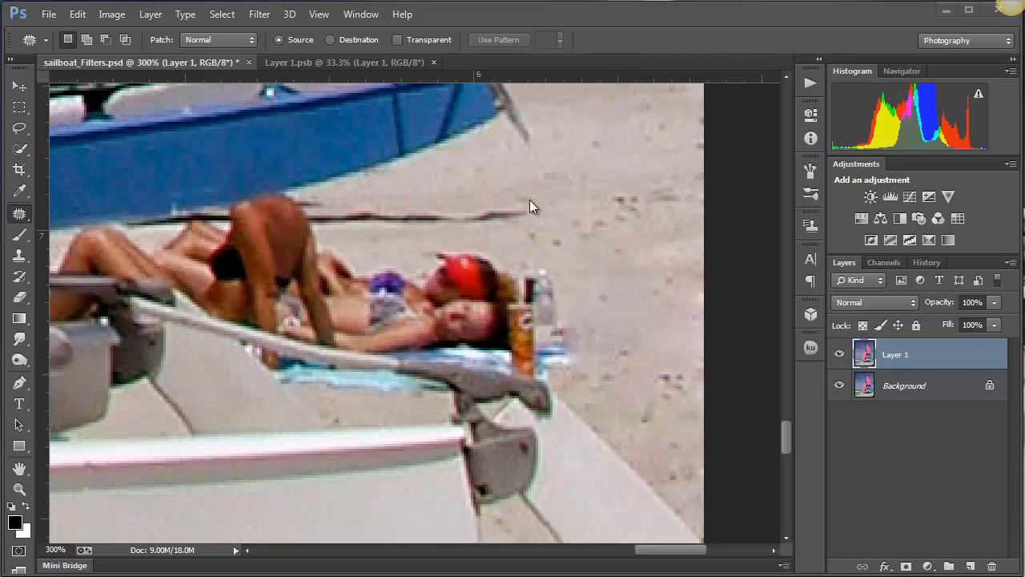
- Patch the thin dark line in the sand behind the sunbathers with clean sand and deselect
{"action": "mouse_move", "coordinate": [530, 199]}
{"action": "left_mouse_down"}
{"action": "mouse_move", "coordinate": [331, 213]}
{"action": "mouse_move", "coordinate": [409, 240]}
{"action": "mouse_move", "coordinate": [481, 234]}
{"action": "mouse_move", "coordinate": [544, 212]}
{"action": "mouse_move", "coordinate": [533, 202]}
{"action": "left_mouse_up"}
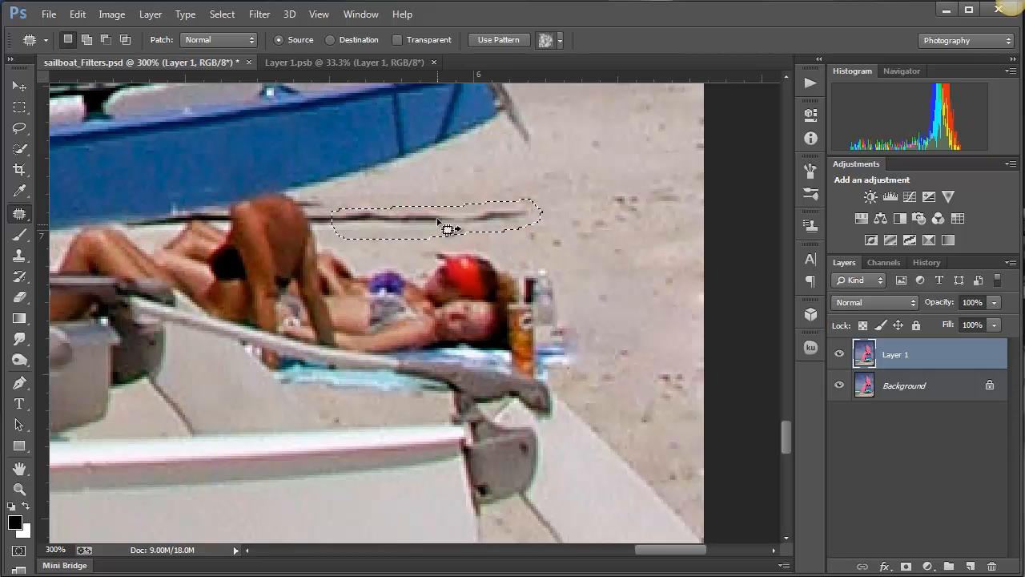
{"action": "left_click_drag", "start_coordinate": [447, 230], "coordinate": [574, 183]}
{"action": "key", "text": "ctrl+d"}
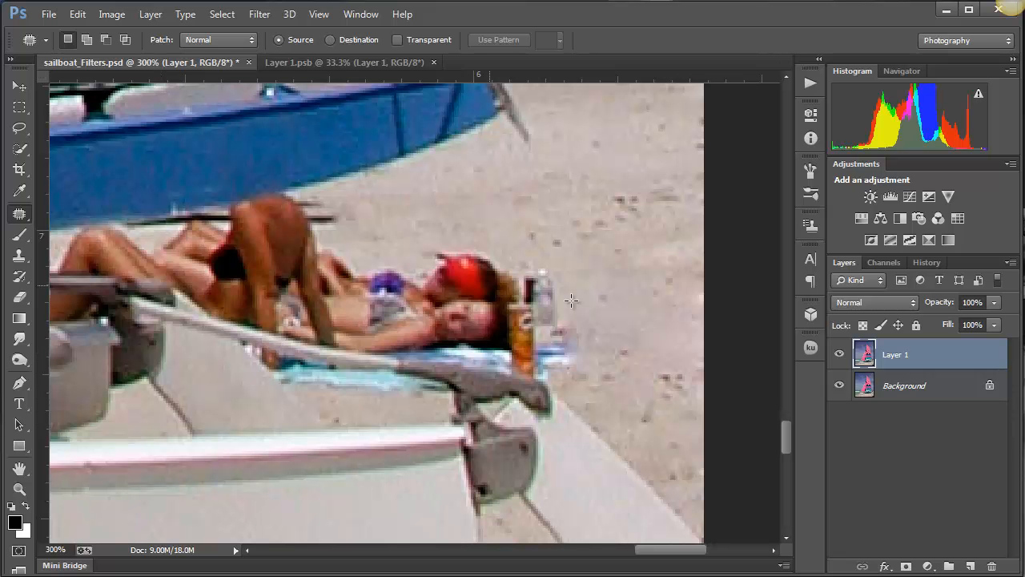
- Try patching the reclining sunbathers' heads and bottles with sand, then undo the patch and deselect
{"action": "mouse_move", "coordinate": [595, 324]}
{"action": "left_mouse_down"}
{"action": "mouse_move", "coordinate": [555, 274]}
{"action": "mouse_move", "coordinate": [437, 245]}
{"action": "mouse_move", "coordinate": [399, 293]}
{"action": "mouse_move", "coordinate": [402, 351]}
{"action": "mouse_move", "coordinate": [415, 363]}
{"action": "mouse_move", "coordinate": [500, 370]}
{"action": "mouse_move", "coordinate": [559, 395]}
{"action": "mouse_move", "coordinate": [586, 379]}
{"action": "mouse_move", "coordinate": [594, 328]}
{"action": "left_mouse_up"}
{"action": "left_click_drag", "start_coordinate": [510, 299], "coordinate": [617, 179]}
{"action": "key", "text": "ctrl+d"}
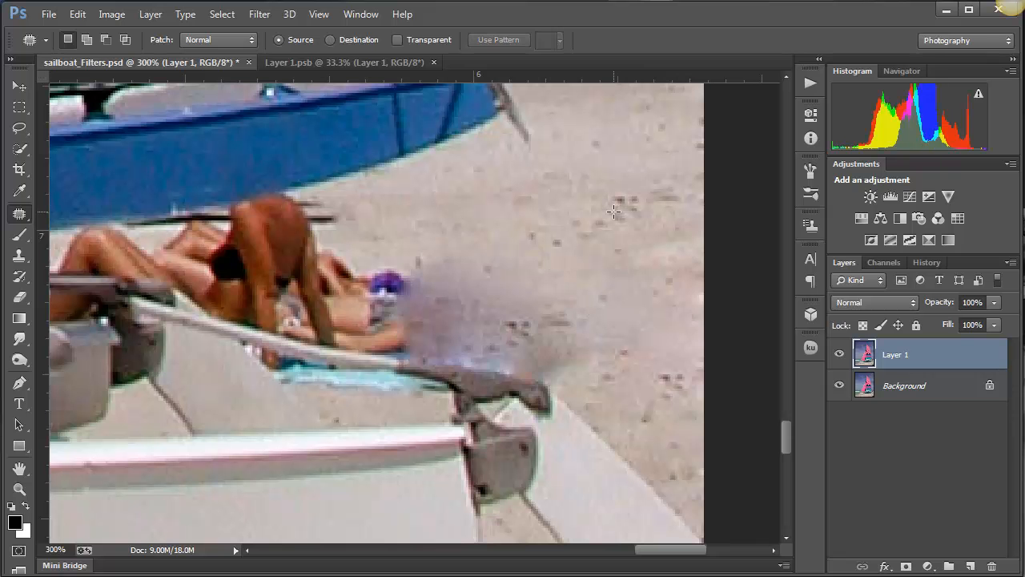
{"action": "key", "text": "ctrl+alt+z"}
{"action": "key", "text": "ctrl+alt+z"}
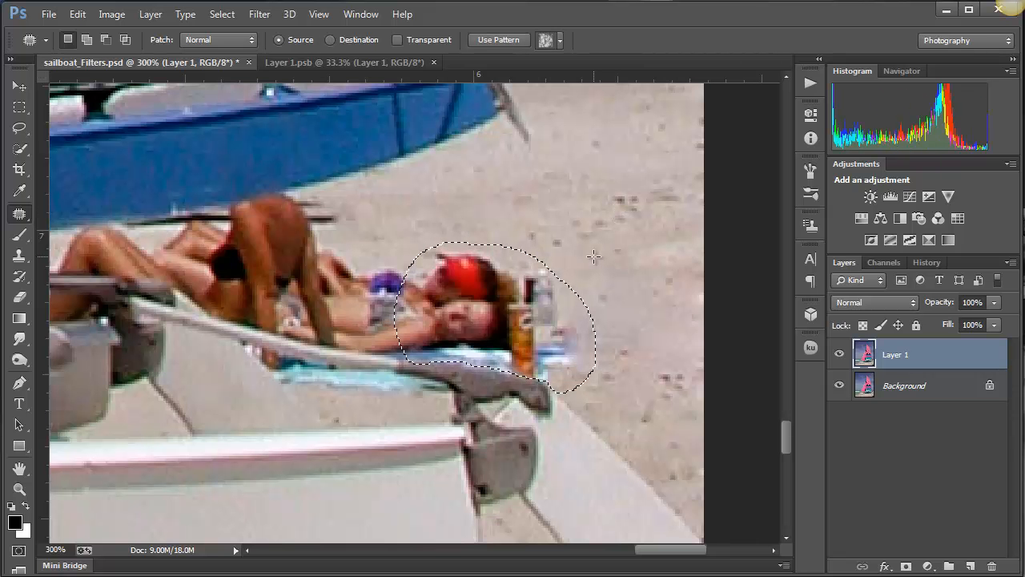
{"action": "key", "text": "ctrl+d"}
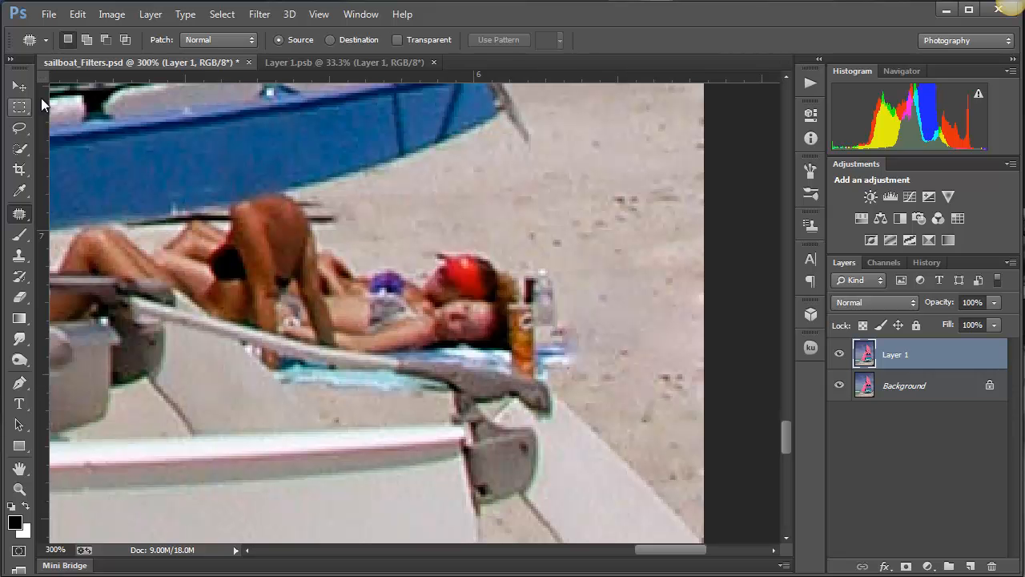
- Draw a Lasso selection with 3 px feather around the reclining sunbathers, towel and bottles, and subtract the excess sand around its edges
{"action": "left_click", "coordinate": [24, 128]}
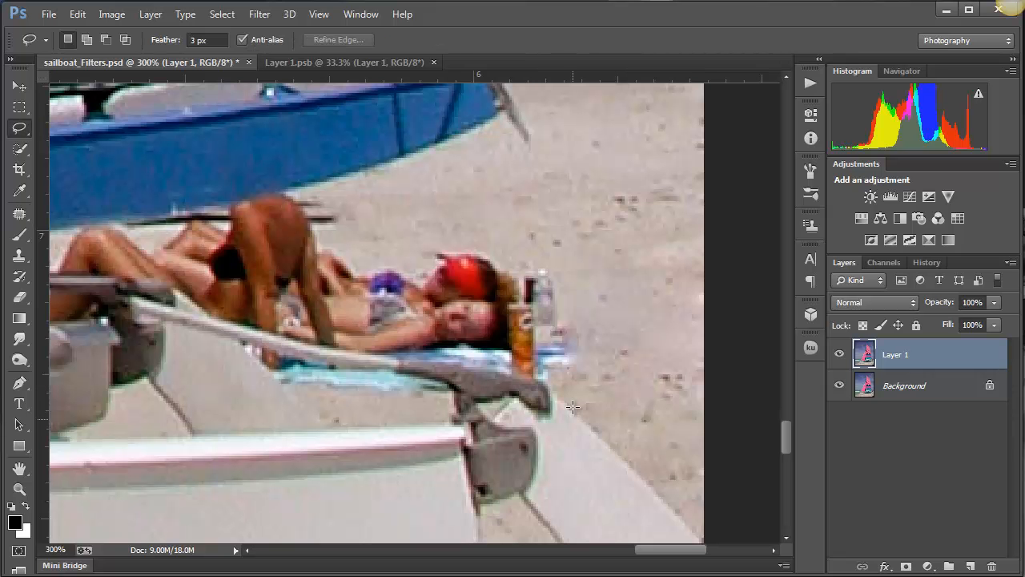
{"action": "mouse_move", "coordinate": [571, 410]}
{"action": "left_mouse_down"}
{"action": "mouse_move", "coordinate": [533, 378]}
{"action": "mouse_move", "coordinate": [312, 342]}
{"action": "mouse_move", "coordinate": [294, 270]}
{"action": "mouse_move", "coordinate": [301, 228]}
{"action": "mouse_move", "coordinate": [325, 206]}
{"action": "mouse_move", "coordinate": [405, 209]}
{"action": "mouse_move", "coordinate": [575, 254]}
{"action": "mouse_move", "coordinate": [593, 312]}
{"action": "mouse_move", "coordinate": [590, 364]}
{"action": "mouse_move", "coordinate": [565, 395]}
{"action": "left_mouse_up"}
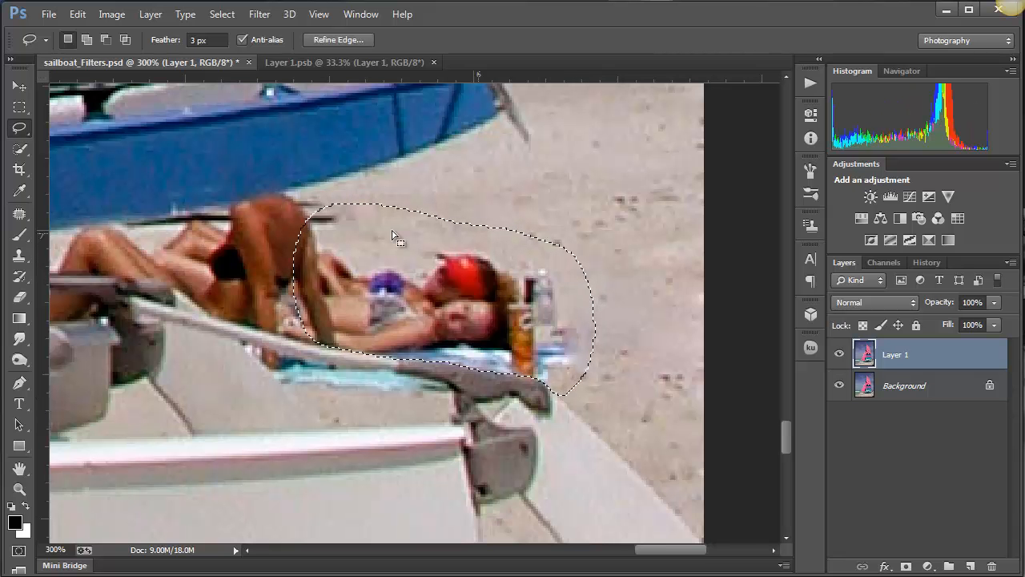
{"action": "key", "text": "shift"}
{"action": "mouse_move", "coordinate": [339, 192]}
{"action": "left_mouse_down"}
{"action": "mouse_move", "coordinate": [361, 268]}
{"action": "mouse_move", "coordinate": [452, 238]}
{"action": "mouse_move", "coordinate": [548, 267]}
{"action": "mouse_move", "coordinate": [586, 343]}
{"action": "mouse_move", "coordinate": [638, 297]}
{"action": "mouse_move", "coordinate": [559, 203]}
{"action": "mouse_move", "coordinate": [496, 190]}
{"action": "mouse_move", "coordinate": [565, 196]}
{"action": "left_mouse_up"}
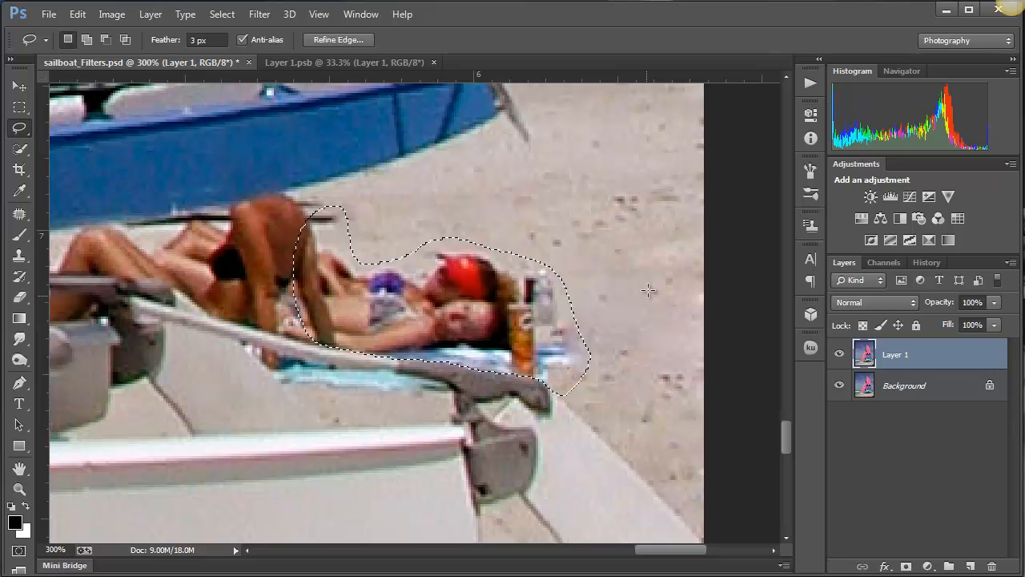
{"action": "key", "text": "alt"}
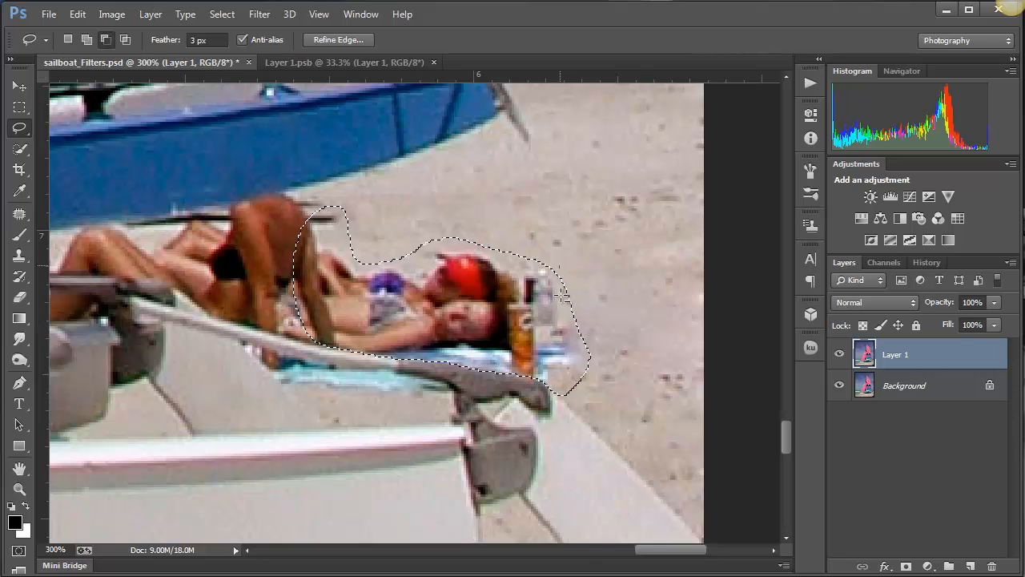
{"action": "mouse_move", "coordinate": [560, 266]}
{"action": "left_mouse_down"}
{"action": "mouse_move", "coordinate": [569, 318]}
{"action": "mouse_move", "coordinate": [591, 282]}
{"action": "left_mouse_up"}
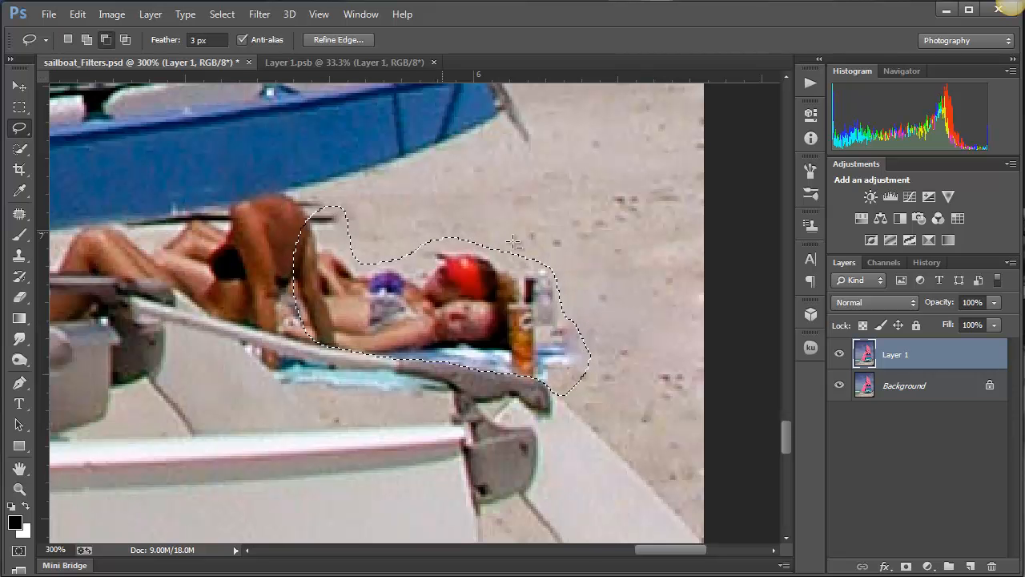
{"action": "mouse_move", "coordinate": [516, 241]}
{"action": "left_mouse_down"}
{"action": "mouse_move", "coordinate": [452, 245]}
{"action": "mouse_move", "coordinate": [400, 265]}
{"action": "mouse_move", "coordinate": [407, 213]}
{"action": "mouse_move", "coordinate": [498, 233]}
{"action": "left_mouse_up"}
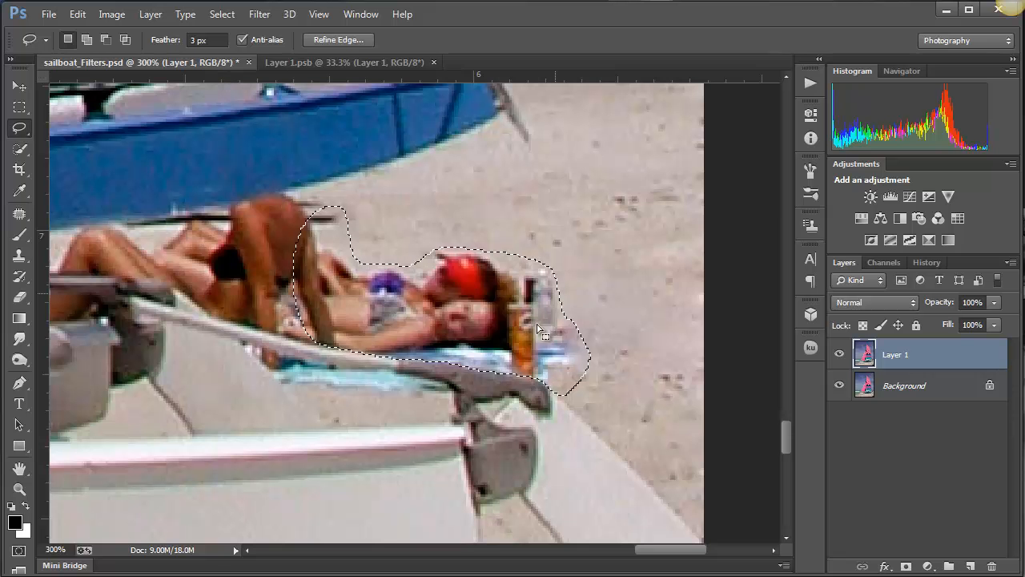
{"action": "key", "text": "alt"}
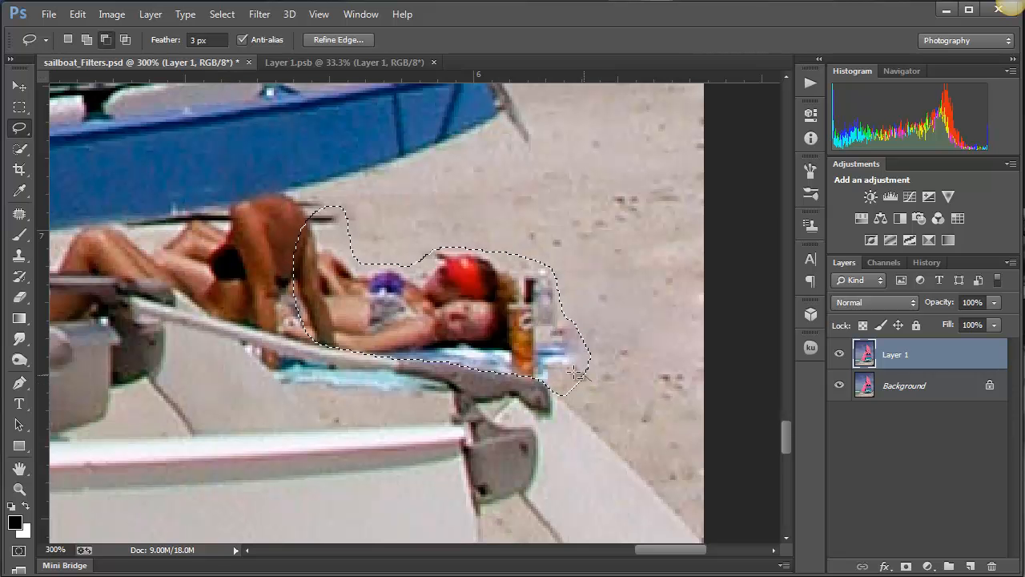
{"action": "left_click_drag", "start_coordinate": [564, 397], "coordinate": [561, 386]}
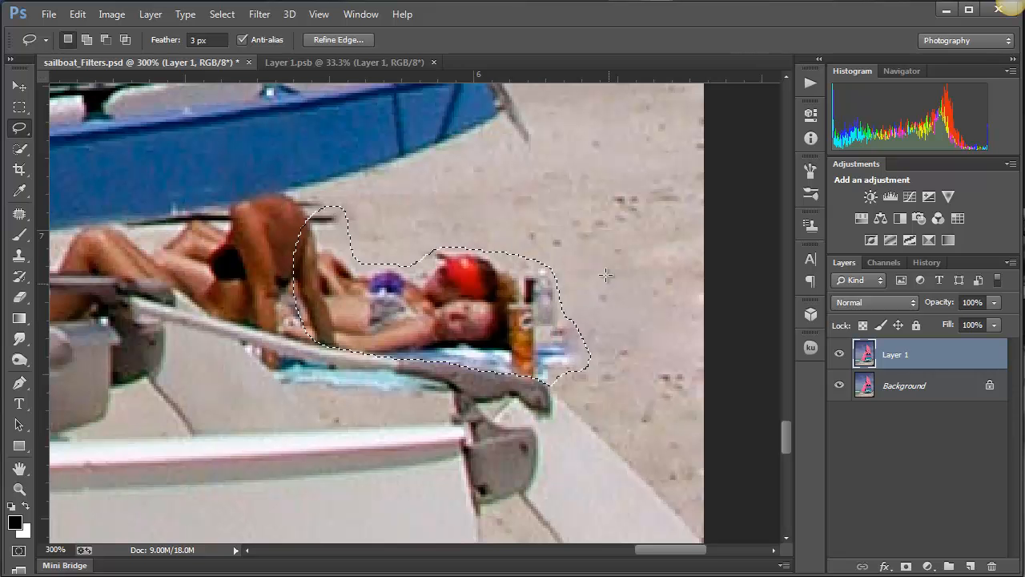
- Set up the Clone Stamp tool with a 15 px brush for cloning clean sand over the reclining sunbathers
{"action": "mouse_move", "coordinate": [596, 241]}
{"action": "left_mouse_down"}
{"action": "mouse_move", "coordinate": [575, 252]}
{"action": "mouse_move", "coordinate": [479, 258]}
{"action": "mouse_move", "coordinate": [469, 293]}
{"action": "left_mouse_up"}
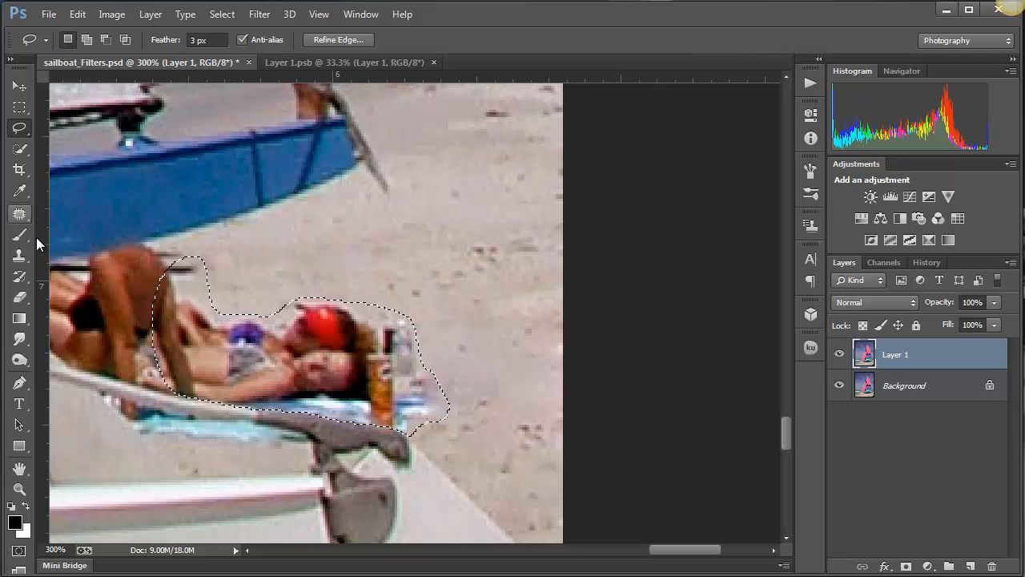
{"action": "left_click", "coordinate": [16, 257]}
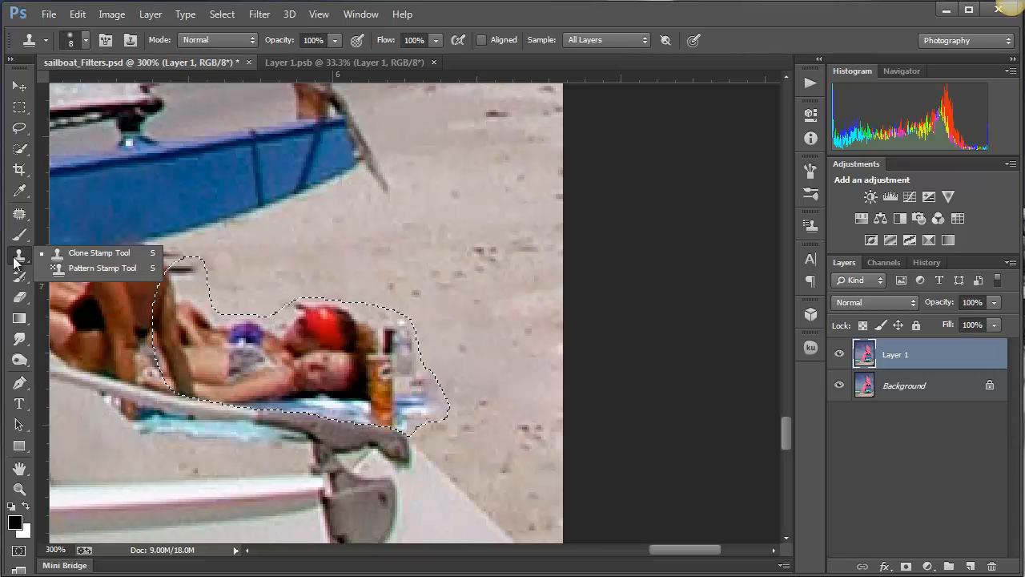
{"action": "left_click", "coordinate": [68, 255]}
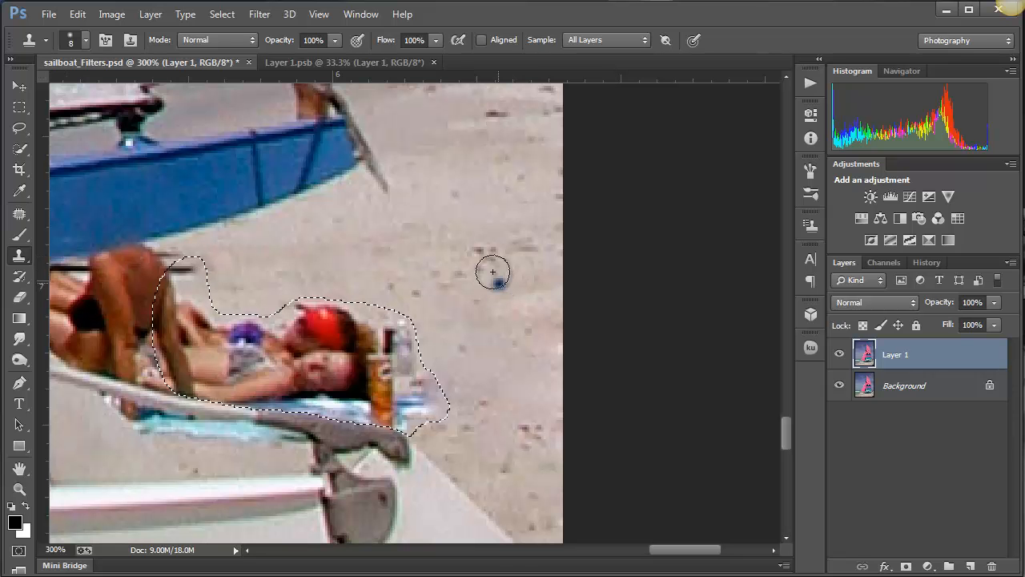
{"action": "key", "text": "bracketright"}
{"action": "key", "text": "bracketright"}
{"action": "key", "text": "bracketright"}
{"action": "key", "text": "bracketright"}
{"action": "key", "text": "bracketleft"}
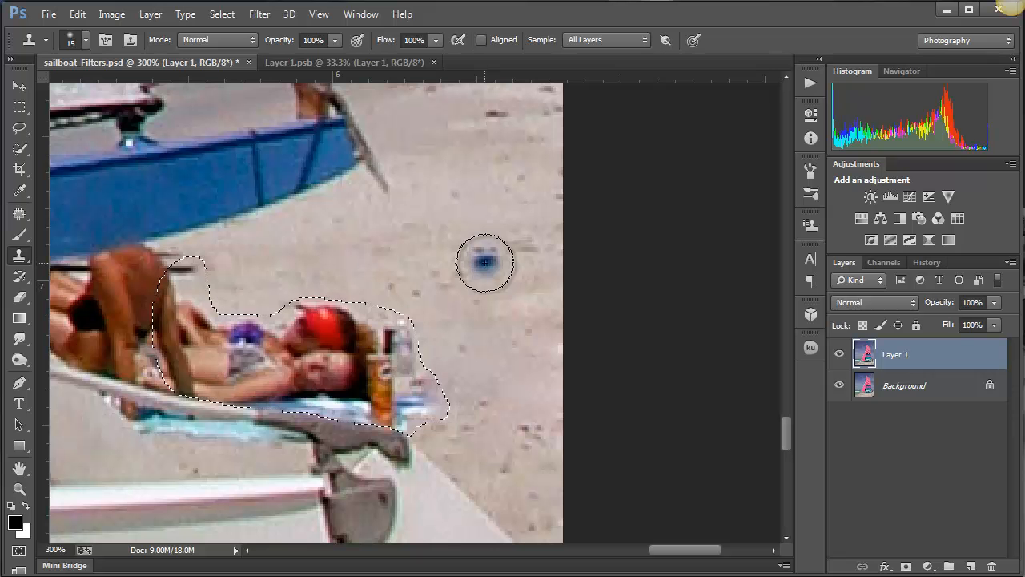
{"action": "left_click", "coordinate": [480, 238], "text": "alt"}
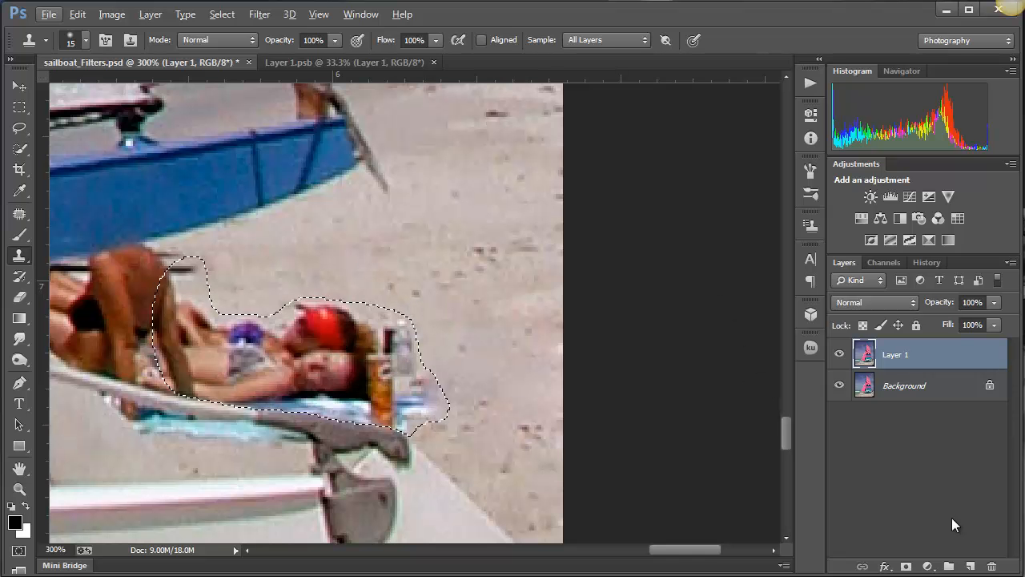
- Add a new layer above Layer 1 and name it Cloning
{"action": "left_click", "coordinate": [970, 566]}
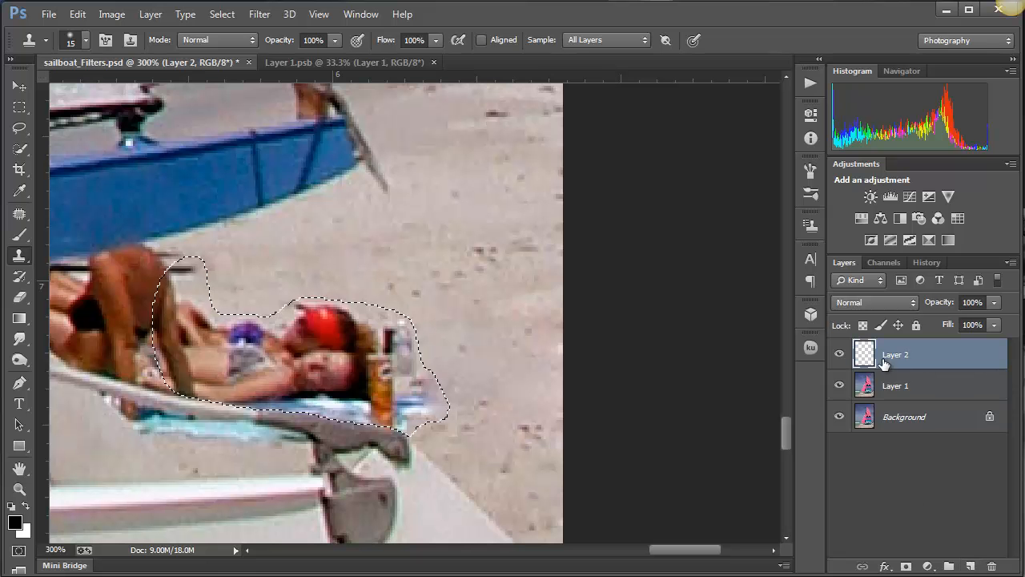
{"action": "double_click", "coordinate": [897, 354]}
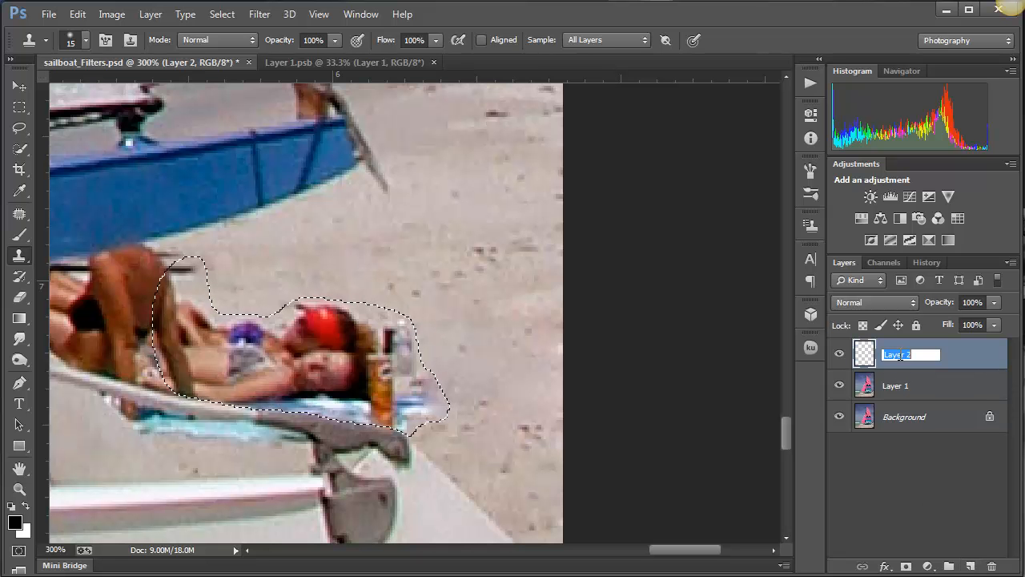
{"action": "type", "text": "Cloning"}
{"action": "key", "text": "Return"}
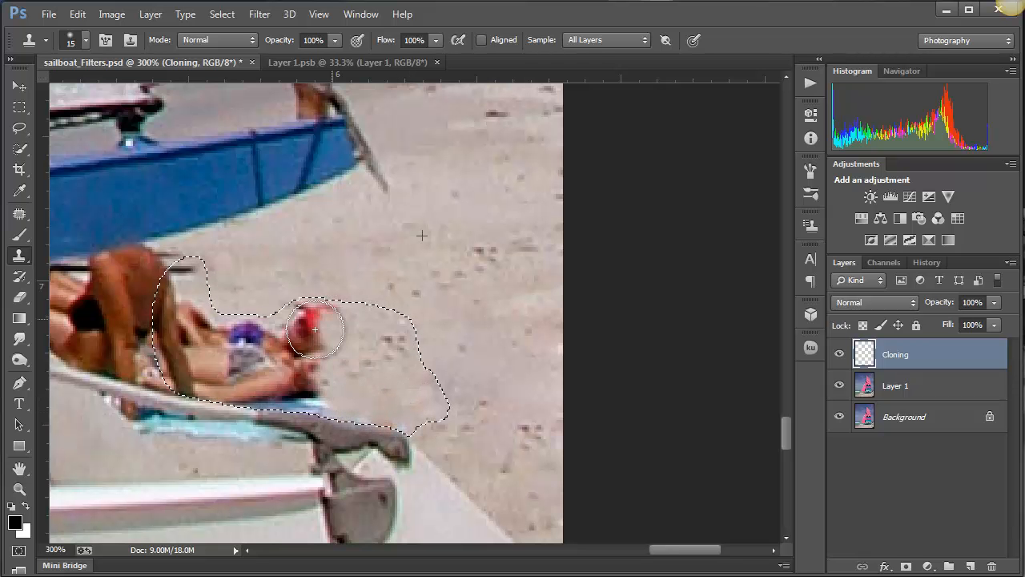
- Clone sand over the sunbather's red headwear, reduce the brush to 9 px and cover the towel remnants along the boat's grey arm
{"action": "left_click_drag", "start_coordinate": [310, 333], "coordinate": [346, 366]}
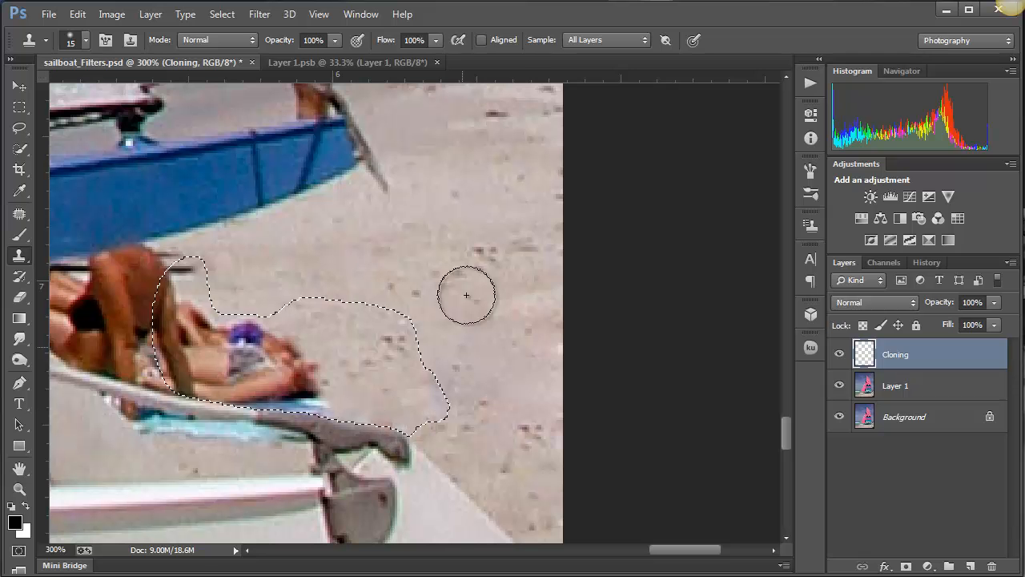
{"action": "key", "text": "bracketleft"}
{"action": "key", "text": "bracketleft"}
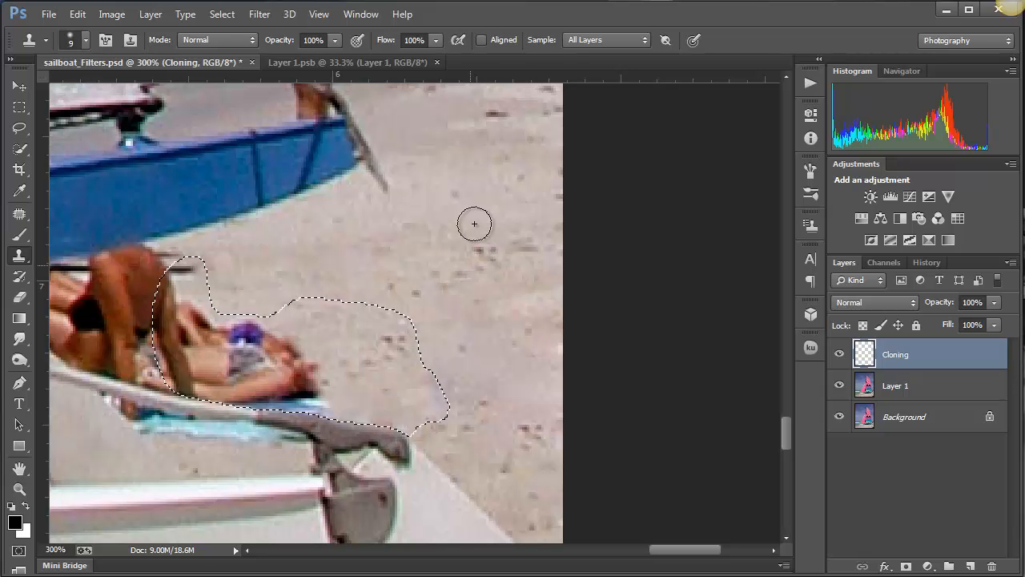
{"action": "left_click", "coordinate": [476, 222], "text": "alt"}
{"action": "mouse_move", "coordinate": [444, 407]}
{"action": "left_mouse_down"}
{"action": "mouse_move", "coordinate": [422, 378]}
{"action": "mouse_move", "coordinate": [437, 399]}
{"action": "mouse_move", "coordinate": [418, 420]}
{"action": "mouse_move", "coordinate": [308, 403]}
{"action": "left_mouse_up"}
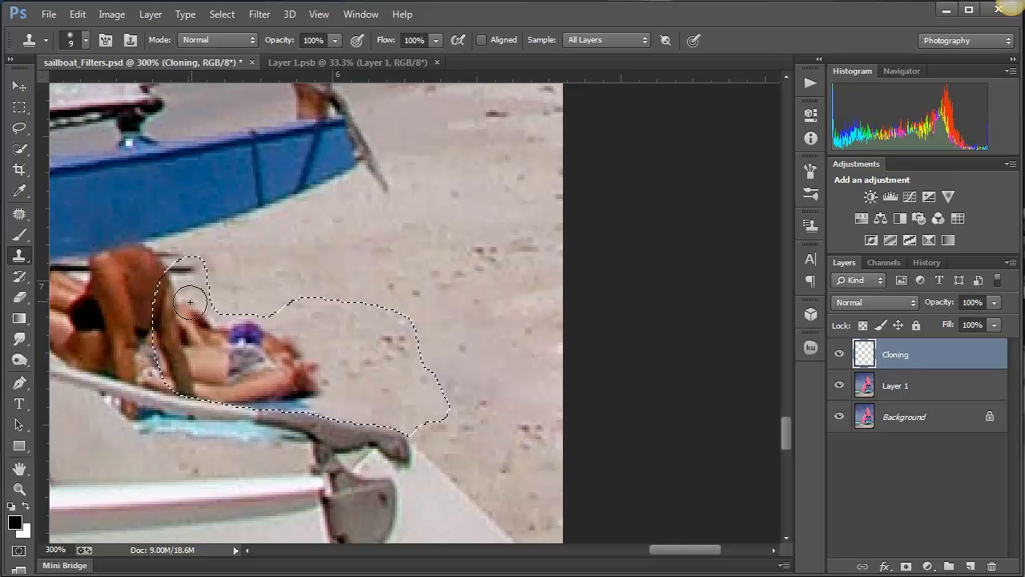
- Clone sand over the reclining sunbathers' remaining torsos, arms and legs inside the selection with the 9 px brush, and deselect
{"action": "mouse_move", "coordinate": [191, 304]}
{"action": "left_mouse_down"}
{"action": "mouse_move", "coordinate": [238, 333]}
{"action": "mouse_move", "coordinate": [245, 298]}
{"action": "mouse_move", "coordinate": [246, 331]}
{"action": "mouse_move", "coordinate": [255, 328]}
{"action": "mouse_move", "coordinate": [228, 330]}
{"action": "mouse_move", "coordinate": [242, 360]}
{"action": "mouse_move", "coordinate": [290, 348]}
{"action": "mouse_move", "coordinate": [279, 363]}
{"action": "mouse_move", "coordinate": [278, 354]}
{"action": "mouse_move", "coordinate": [325, 388]}
{"action": "mouse_move", "coordinate": [267, 395]}
{"action": "mouse_move", "coordinate": [333, 407]}
{"action": "mouse_move", "coordinate": [242, 399]}
{"action": "mouse_move", "coordinate": [310, 374]}
{"action": "mouse_move", "coordinate": [259, 367]}
{"action": "left_mouse_up"}
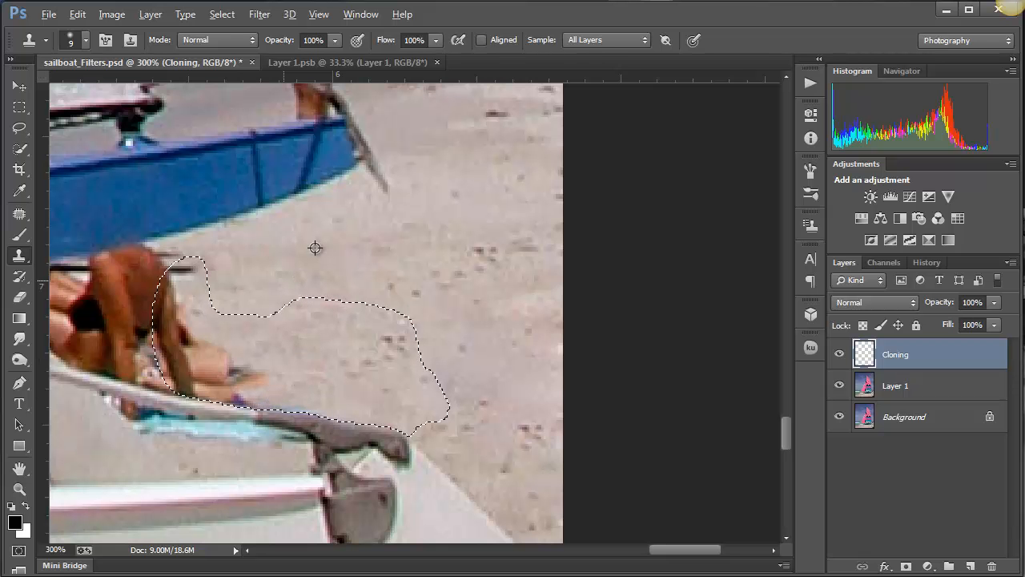
{"action": "left_click_drag", "start_coordinate": [179, 313], "coordinate": [175, 277]}
{"action": "left_click", "coordinate": [281, 256], "text": "alt"}
{"action": "left_click", "coordinate": [364, 249], "text": "alt"}
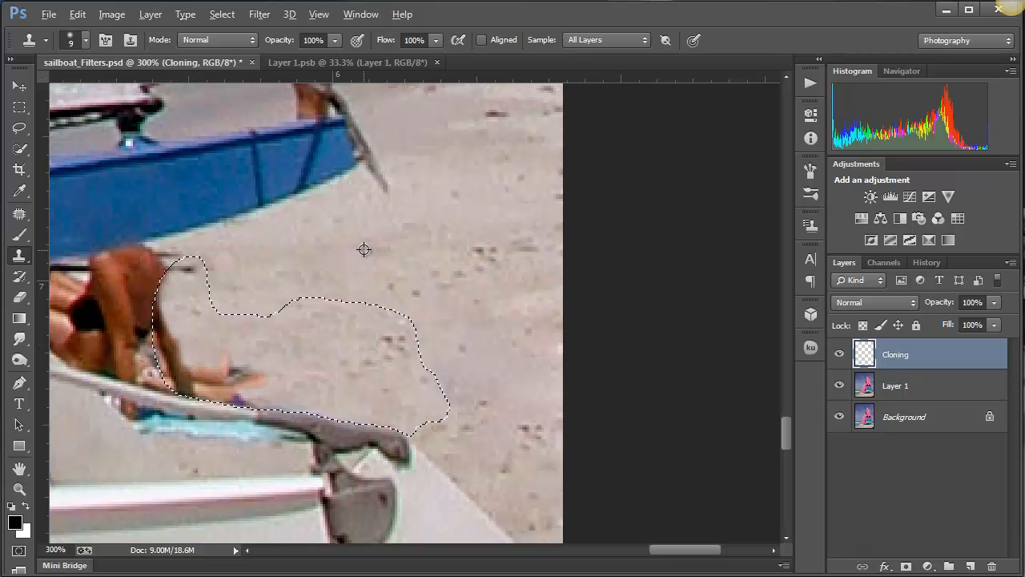
{"action": "mouse_move", "coordinate": [181, 334]}
{"action": "left_mouse_down"}
{"action": "mouse_move", "coordinate": [165, 316]}
{"action": "mouse_move", "coordinate": [164, 346]}
{"action": "mouse_move", "coordinate": [154, 304]}
{"action": "mouse_move", "coordinate": [149, 325]}
{"action": "left_mouse_up"}
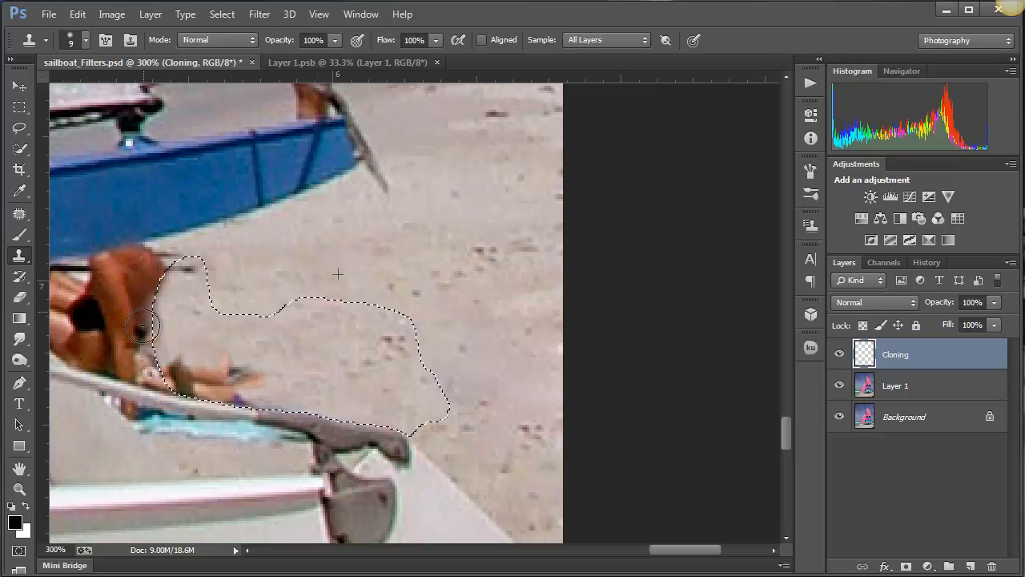
{"action": "left_click", "coordinate": [210, 374]}
{"action": "left_click", "coordinate": [420, 244], "text": "alt"}
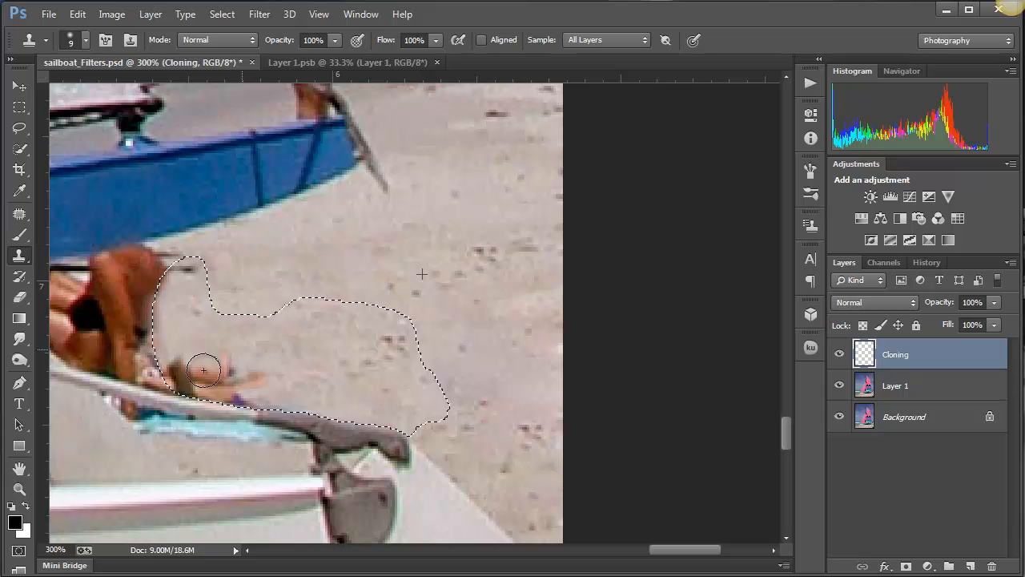
{"action": "mouse_move", "coordinate": [203, 369]}
{"action": "left_mouse_down"}
{"action": "mouse_move", "coordinate": [233, 366]}
{"action": "mouse_move", "coordinate": [293, 390]}
{"action": "mouse_move", "coordinate": [241, 400]}
{"action": "mouse_move", "coordinate": [187, 389]}
{"action": "mouse_move", "coordinate": [158, 344]}
{"action": "mouse_move", "coordinate": [186, 351]}
{"action": "mouse_move", "coordinate": [193, 377]}
{"action": "mouse_move", "coordinate": [201, 336]}
{"action": "left_mouse_up"}
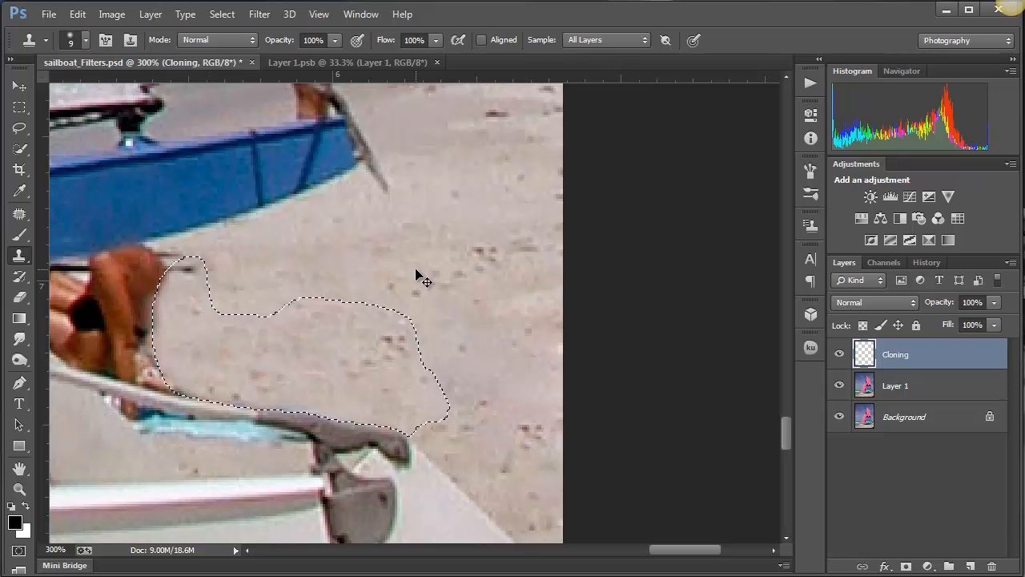
{"action": "key", "text": "ctrl+d"}
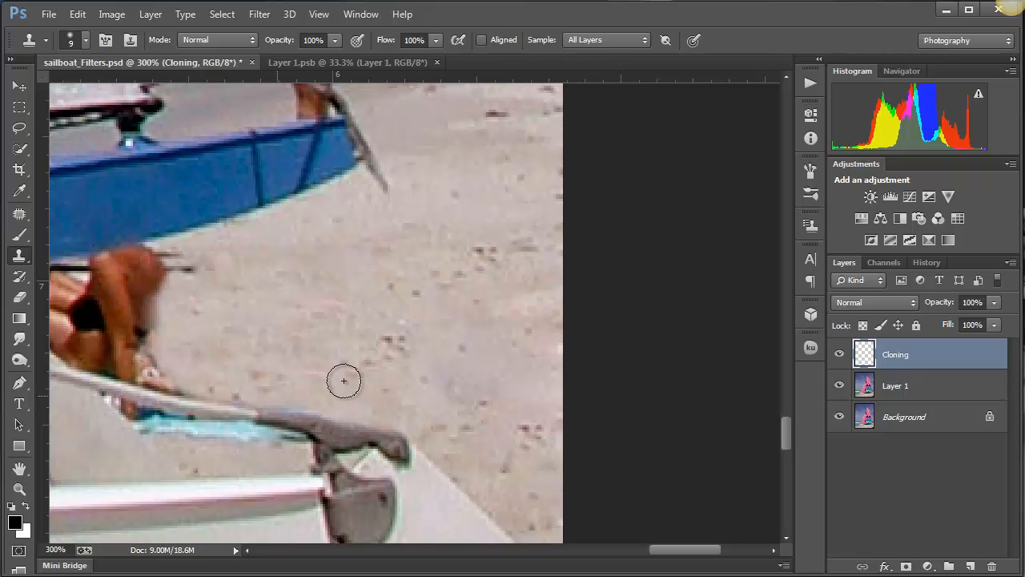
- Reduce the clone brush to 4 px and clone sand over the blue towel fringe along the upper edge of the boat's arm
{"action": "key", "text": "bracketleft"}
{"action": "key", "text": "bracketleft"}
{"action": "key", "text": "bracketleft"}
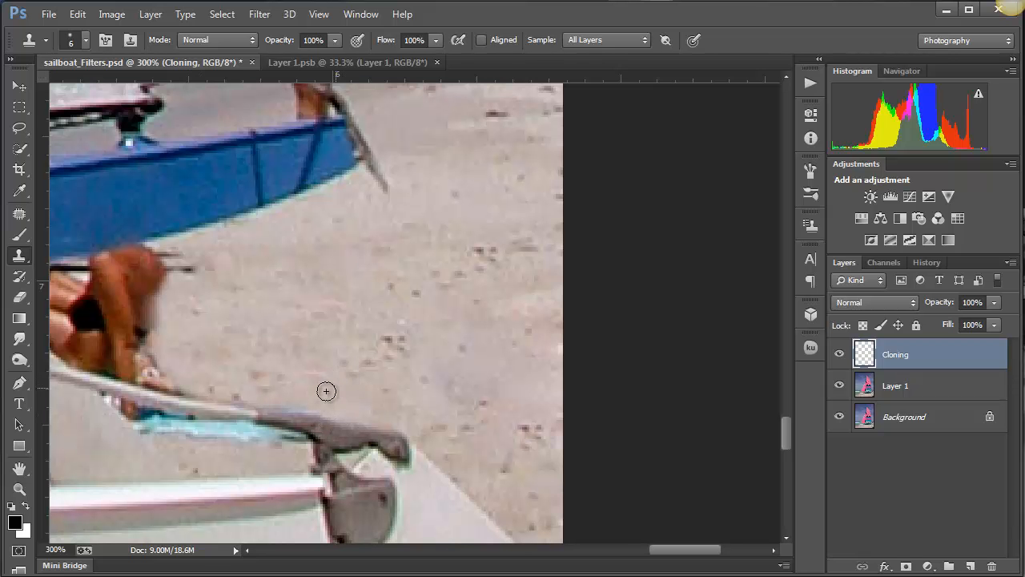
{"action": "key", "text": "bracketleft"}
{"action": "left_click_drag", "start_coordinate": [314, 406], "coordinate": [248, 401]}
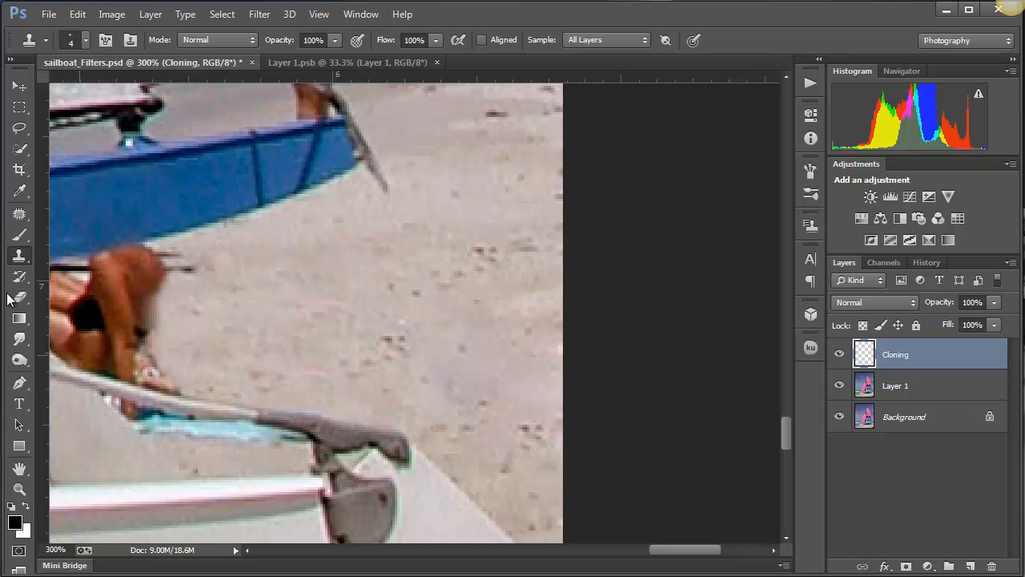
{"action": "key", "text": "e"}
- Draw a Lasso selection with 3 px feather around the bending sunbather and raised legs, and subtract the overlap with the boat's arm
{"action": "mouse_move", "coordinate": [306, 348]}
{"action": "left_mouse_down"}
{"action": "mouse_move", "coordinate": [483, 360]}
{"action": "mouse_move", "coordinate": [483, 330]}
{"action": "left_mouse_up"}
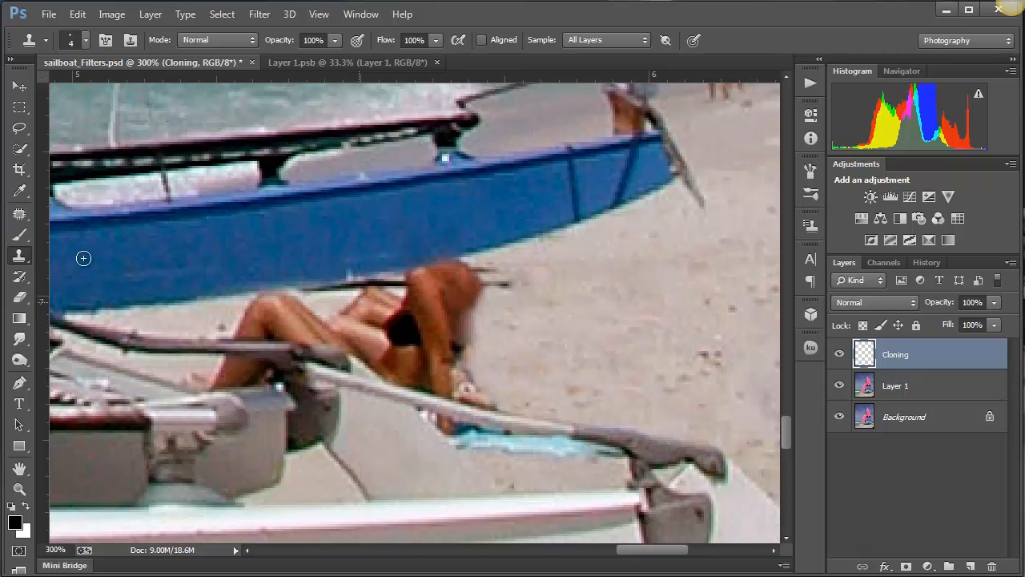
{"action": "left_click", "coordinate": [20, 128]}
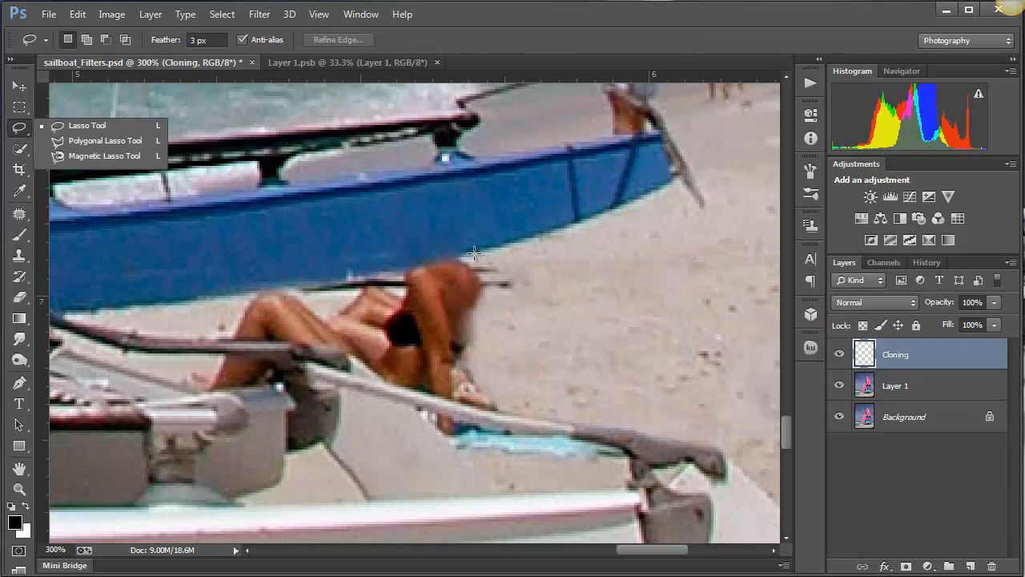
{"action": "mouse_move", "coordinate": [474, 254]}
{"action": "left_mouse_down"}
{"action": "mouse_move", "coordinate": [246, 292]}
{"action": "mouse_move", "coordinate": [222, 339]}
{"action": "mouse_move", "coordinate": [339, 346]}
{"action": "mouse_move", "coordinate": [382, 385]}
{"action": "mouse_move", "coordinate": [507, 411]}
{"action": "mouse_move", "coordinate": [535, 387]}
{"action": "mouse_move", "coordinate": [538, 363]}
{"action": "mouse_move", "coordinate": [516, 257]}
{"action": "left_mouse_up"}
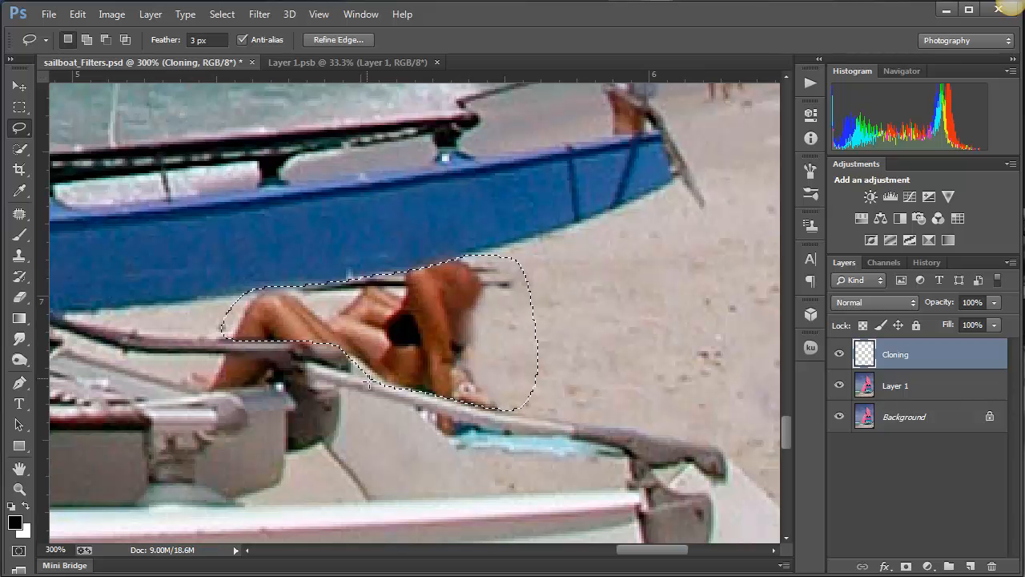
{"action": "key", "text": "alt"}
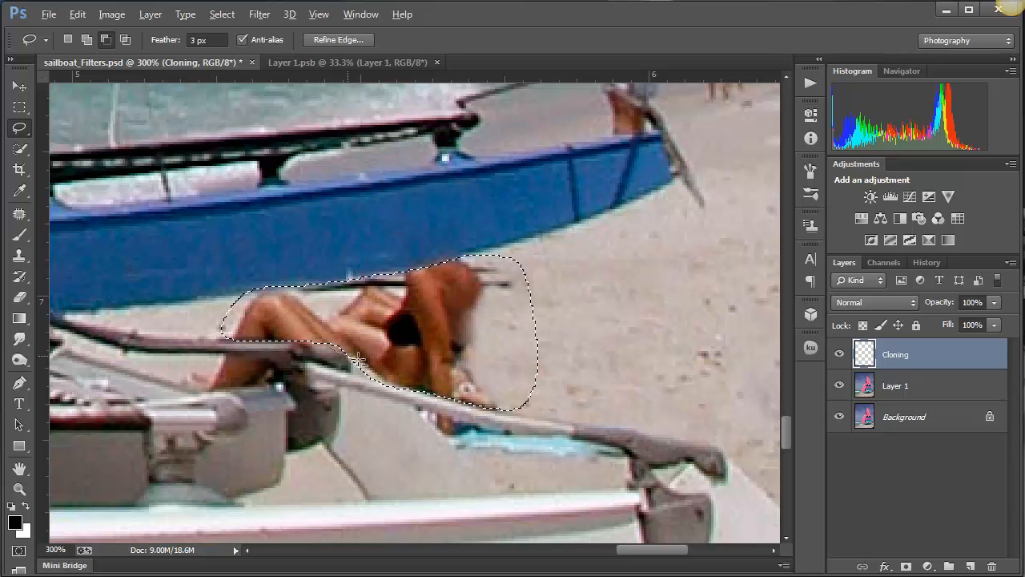
{"action": "mouse_move", "coordinate": [363, 364]}
{"action": "left_mouse_down"}
{"action": "mouse_move", "coordinate": [393, 384]}
{"action": "mouse_move", "coordinate": [385, 405]}
{"action": "left_mouse_up"}
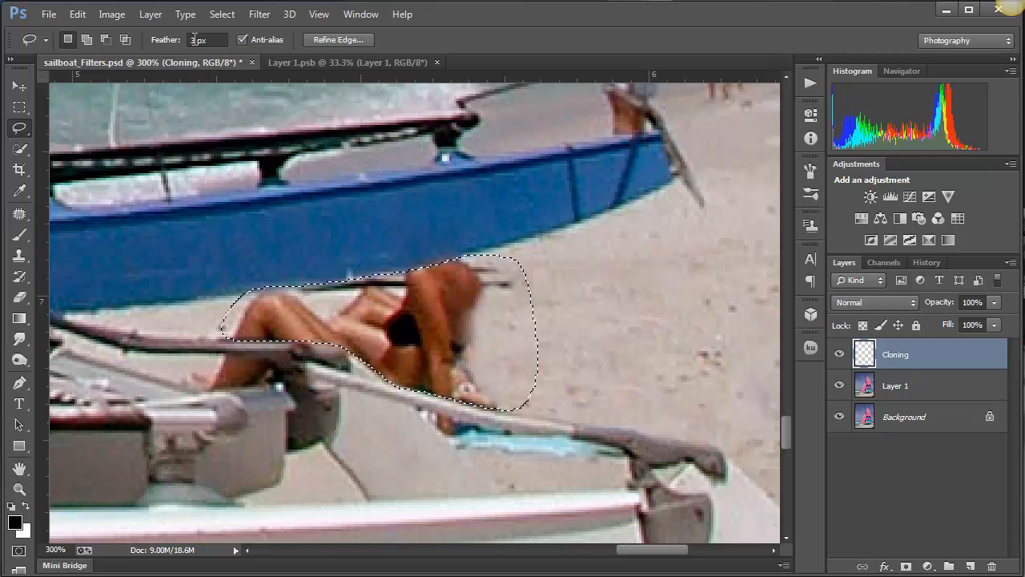
- Set the Lasso feather to 1 px, reselect the bending sunbather and raised legs above the boat's arm, and subtract the excess sand
{"action": "left_click", "coordinate": [181, 39]}
{"action": "type", "text": "1"}
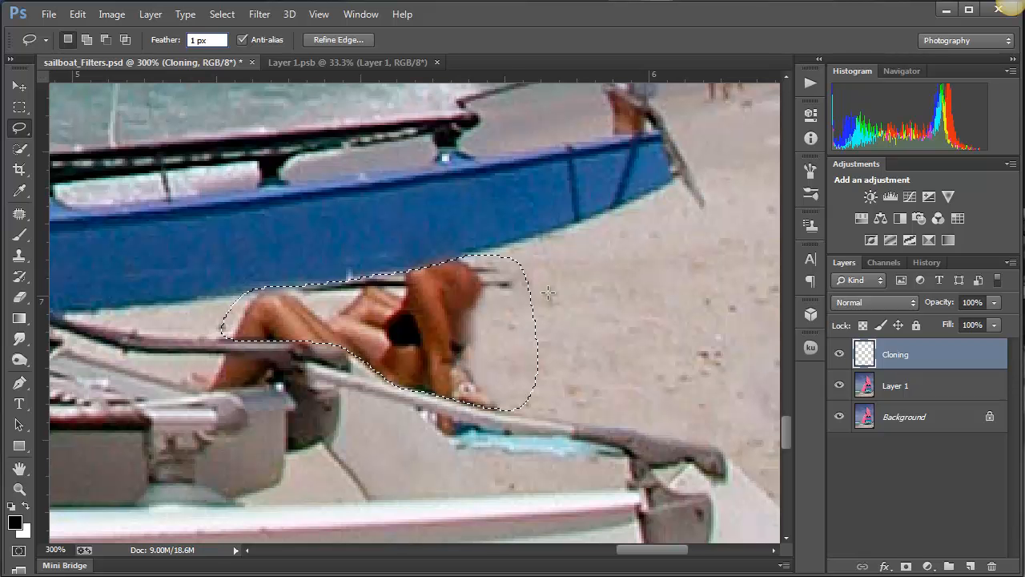
{"action": "left_click", "coordinate": [510, 277]}
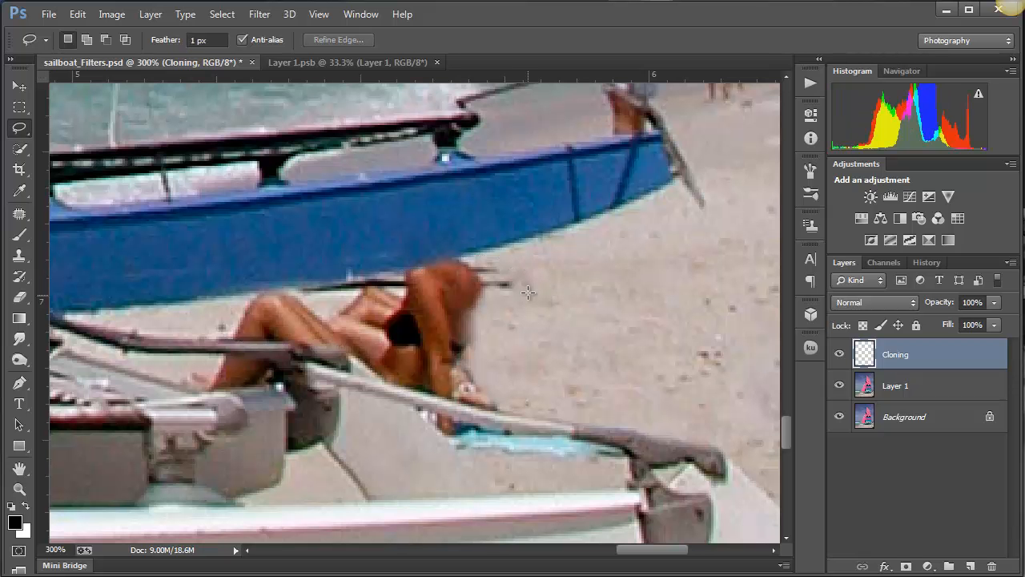
{"action": "mouse_move", "coordinate": [529, 296]}
{"action": "left_mouse_down"}
{"action": "mouse_move", "coordinate": [515, 273]}
{"action": "mouse_move", "coordinate": [470, 254]}
{"action": "mouse_move", "coordinate": [256, 291]}
{"action": "mouse_move", "coordinate": [225, 335]}
{"action": "mouse_move", "coordinate": [344, 350]}
{"action": "mouse_move", "coordinate": [387, 382]}
{"action": "mouse_move", "coordinate": [447, 403]}
{"action": "mouse_move", "coordinate": [508, 403]}
{"action": "left_mouse_up"}
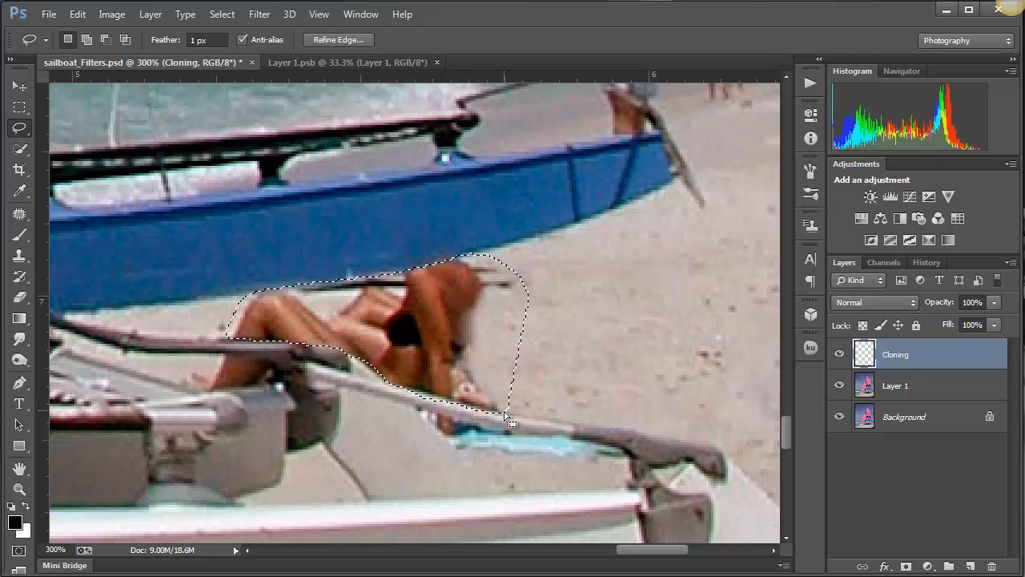
{"action": "key", "text": "alt"}
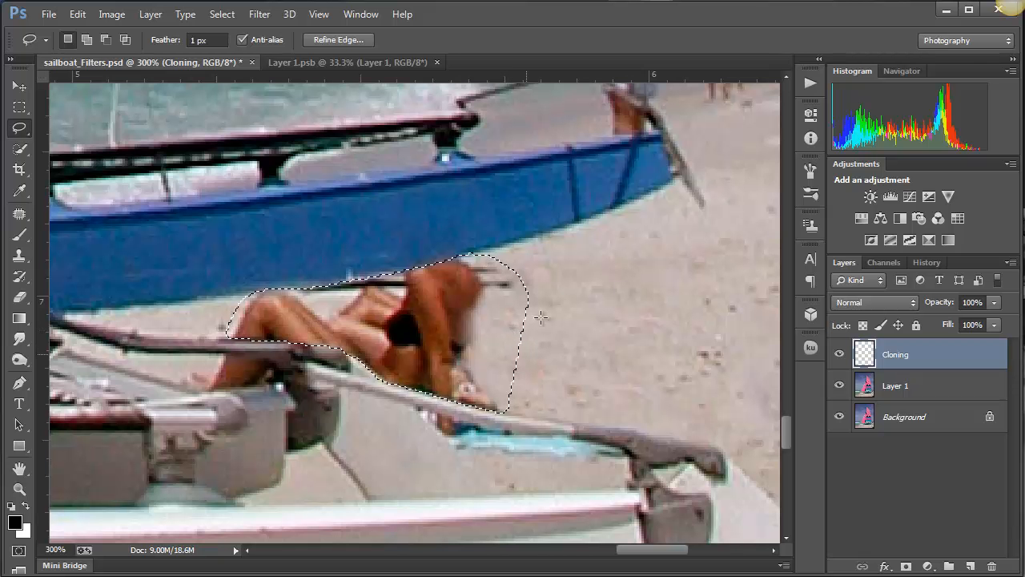
{"action": "key", "text": "alt"}
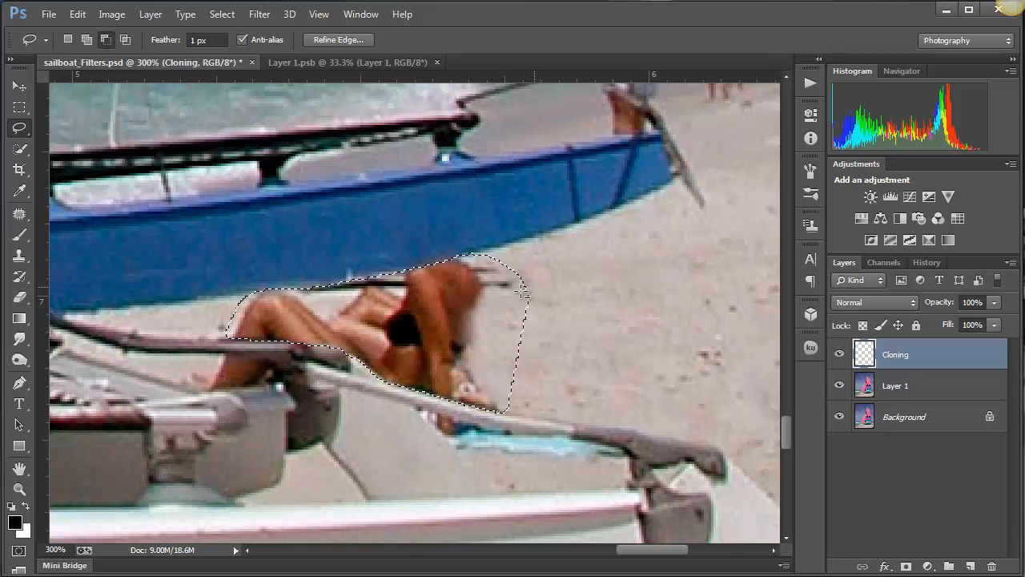
{"action": "left_click_drag", "start_coordinate": [540, 399], "coordinate": [577, 381]}
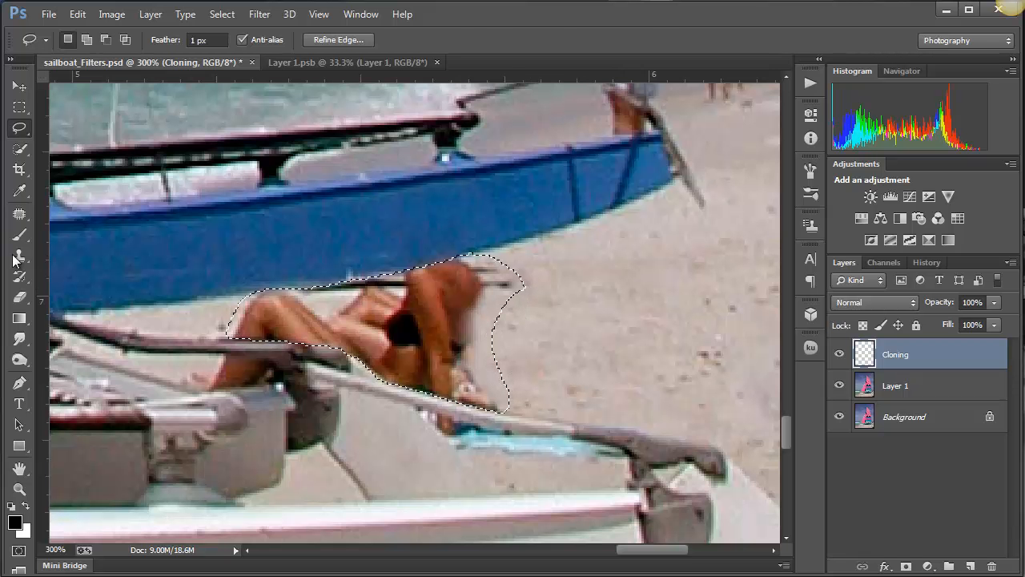
- Enlarge the Clone Stamp brush to 10 px and clone sand over the bending sunbather's head and lower arm inside the selection
{"action": "left_click_drag", "start_coordinate": [16, 260], "coordinate": [137, 256]}
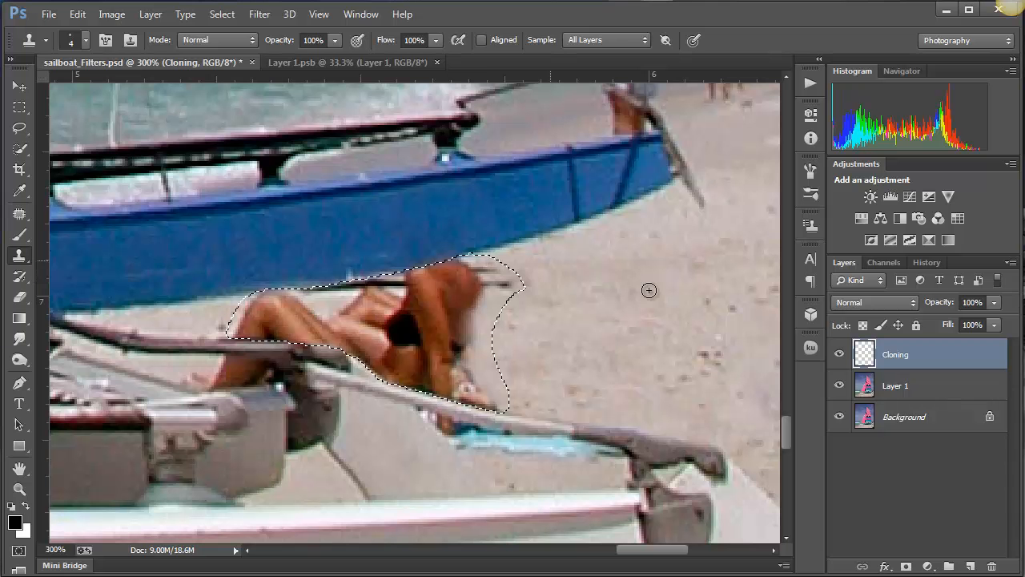
{"action": "key", "text": "bracketright"}
{"action": "key", "text": "bracketright"}
{"action": "key", "text": "bracketright"}
{"action": "key", "text": "bracketright"}
{"action": "key", "text": "bracketright"}
{"action": "key", "text": "bracketright"}
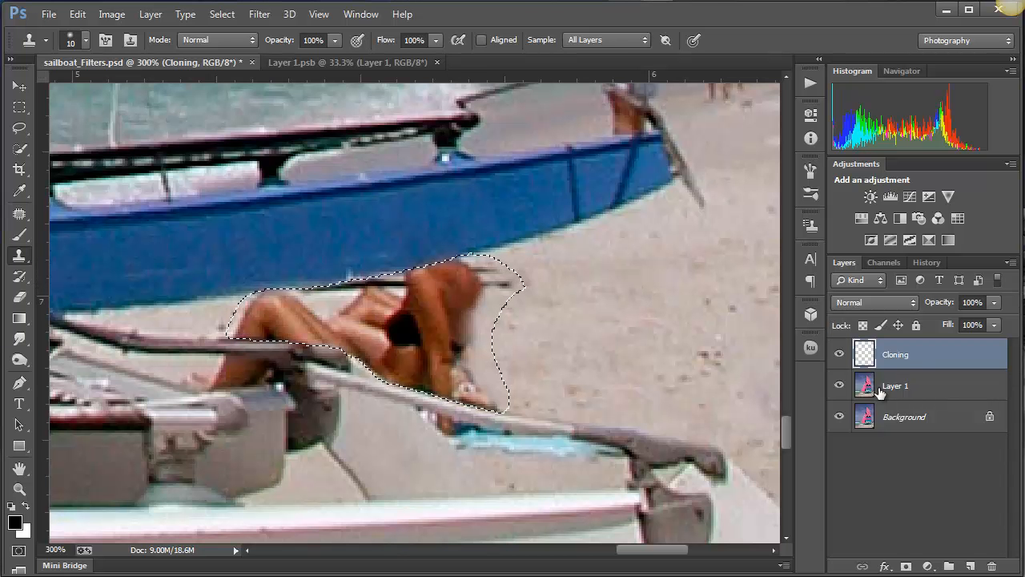
{"action": "left_click", "coordinate": [596, 283], "text": "alt"}
{"action": "mouse_move", "coordinate": [463, 290]}
{"action": "left_mouse_down"}
{"action": "mouse_move", "coordinate": [463, 319]}
{"action": "mouse_move", "coordinate": [478, 366]}
{"action": "mouse_move", "coordinate": [472, 325]}
{"action": "mouse_move", "coordinate": [441, 297]}
{"action": "mouse_move", "coordinate": [443, 262]}
{"action": "mouse_move", "coordinate": [515, 274]}
{"action": "left_mouse_up"}
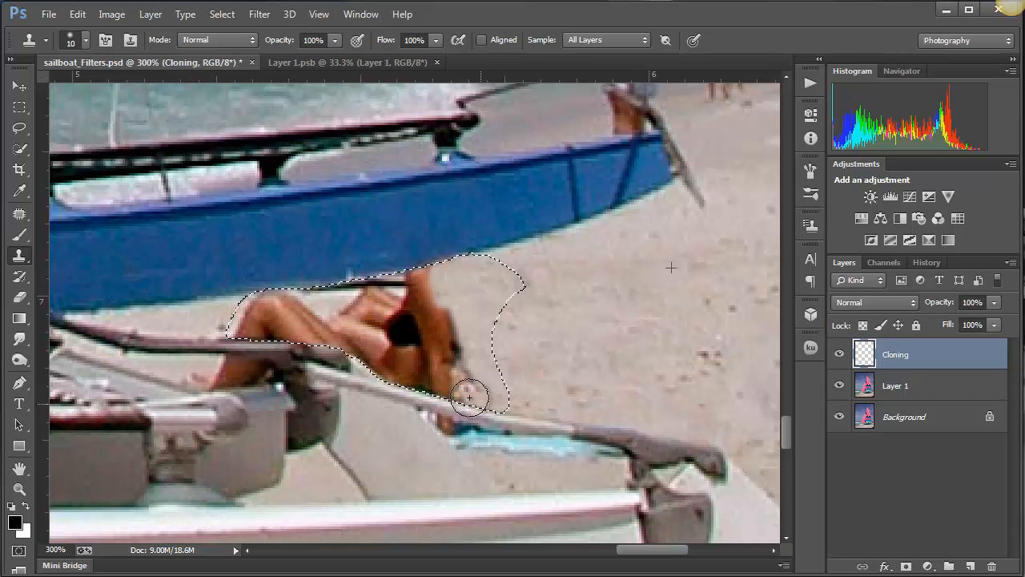
{"action": "mouse_move", "coordinate": [463, 366]}
{"action": "left_mouse_down"}
{"action": "mouse_move", "coordinate": [422, 381]}
{"action": "mouse_move", "coordinate": [458, 393]}
{"action": "mouse_move", "coordinate": [455, 369]}
{"action": "mouse_move", "coordinate": [436, 366]}
{"action": "mouse_move", "coordinate": [431, 386]}
{"action": "mouse_move", "coordinate": [482, 398]}
{"action": "left_mouse_up"}
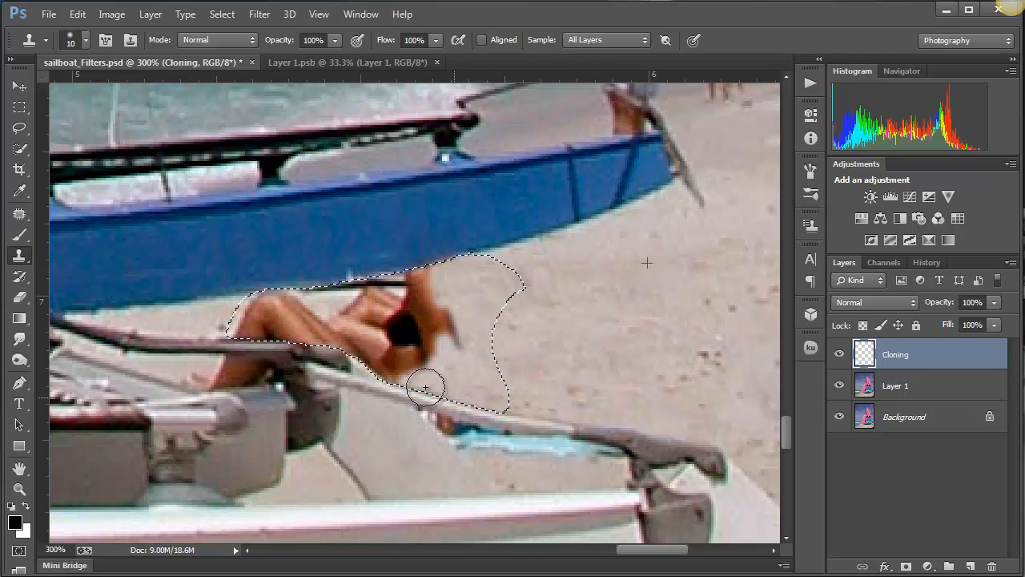
{"action": "mouse_move", "coordinate": [426, 389]}
{"action": "left_mouse_down"}
{"action": "mouse_move", "coordinate": [390, 371]}
{"action": "mouse_move", "coordinate": [498, 406]}
{"action": "left_mouse_up"}
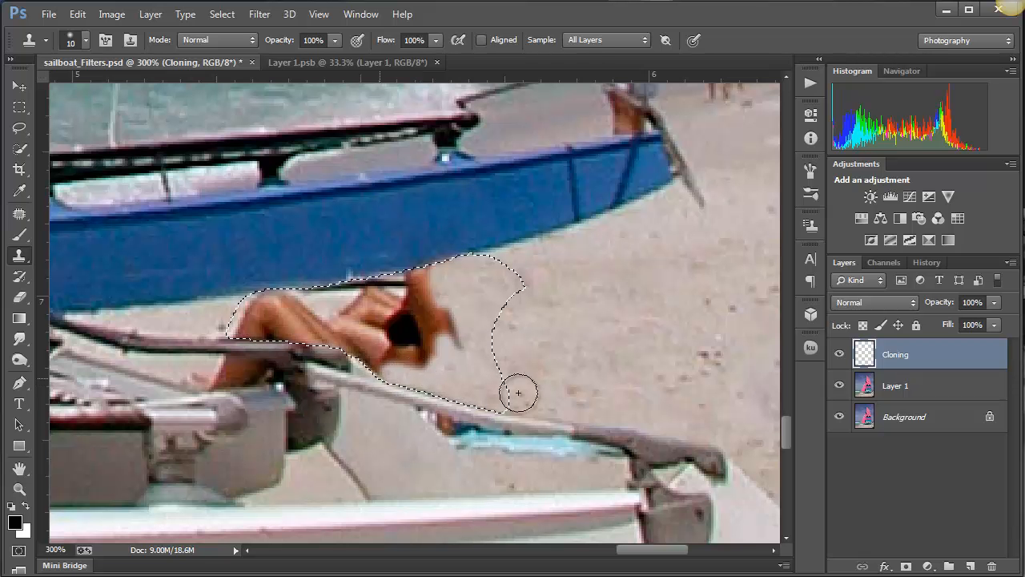
- Clone sand over the bending sunbather's remaining torso and the dark line beneath the blue hull
{"action": "left_click", "coordinate": [626, 283], "text": "alt"}
{"action": "mouse_move", "coordinate": [439, 277]}
{"action": "left_mouse_down"}
{"action": "mouse_move", "coordinate": [403, 281]}
{"action": "mouse_move", "coordinate": [422, 279]}
{"action": "mouse_move", "coordinate": [401, 311]}
{"action": "mouse_move", "coordinate": [444, 317]}
{"action": "mouse_move", "coordinate": [419, 330]}
{"action": "mouse_move", "coordinate": [451, 314]}
{"action": "mouse_move", "coordinate": [465, 321]}
{"action": "mouse_move", "coordinate": [424, 323]}
{"action": "mouse_move", "coordinate": [404, 366]}
{"action": "left_mouse_up"}
{"action": "left_click", "coordinate": [655, 344], "text": "alt"}
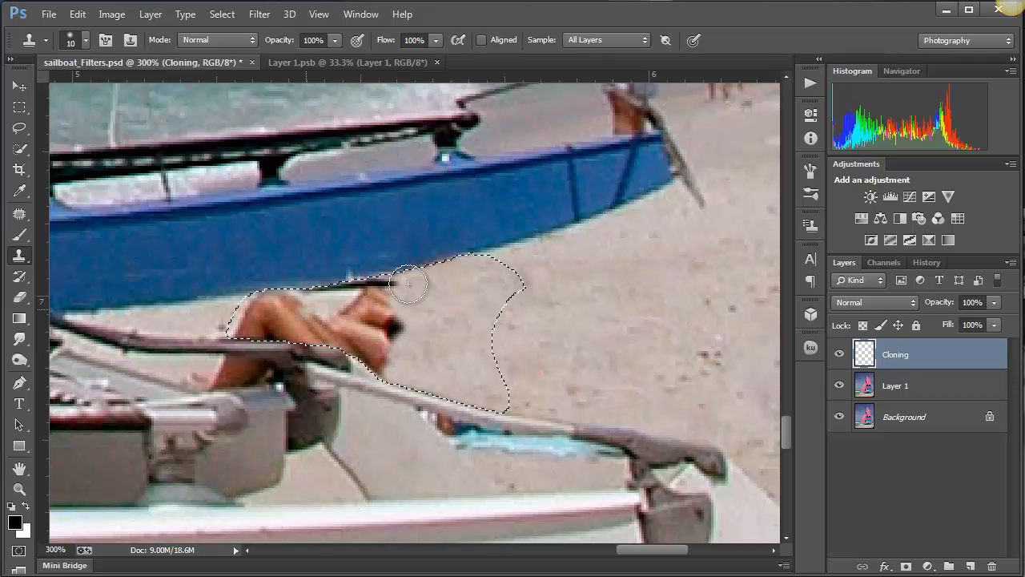
{"action": "mouse_move", "coordinate": [391, 285]}
{"action": "left_mouse_down"}
{"action": "mouse_move", "coordinate": [331, 293]}
{"action": "mouse_move", "coordinate": [362, 309]}
{"action": "mouse_move", "coordinate": [381, 305]}
{"action": "mouse_move", "coordinate": [401, 336]}
{"action": "mouse_move", "coordinate": [407, 304]}
{"action": "left_mouse_up"}
- Clone sand over the raised legs down to the boat's arm, resampling nearby sand as needed, and deselect
{"action": "left_click", "coordinate": [647, 374], "text": "alt"}
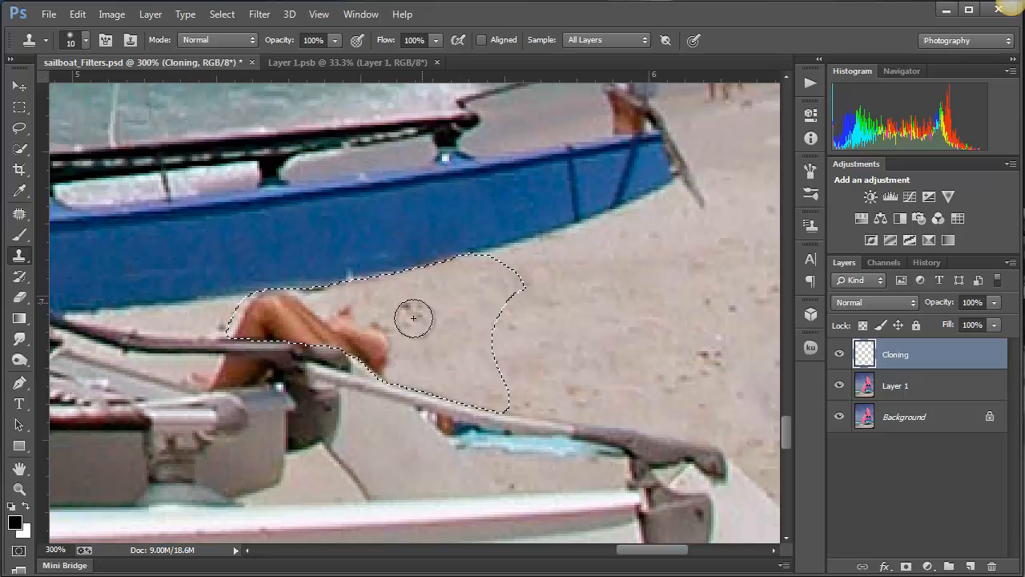
{"action": "left_click", "coordinate": [590, 371], "text": "alt"}
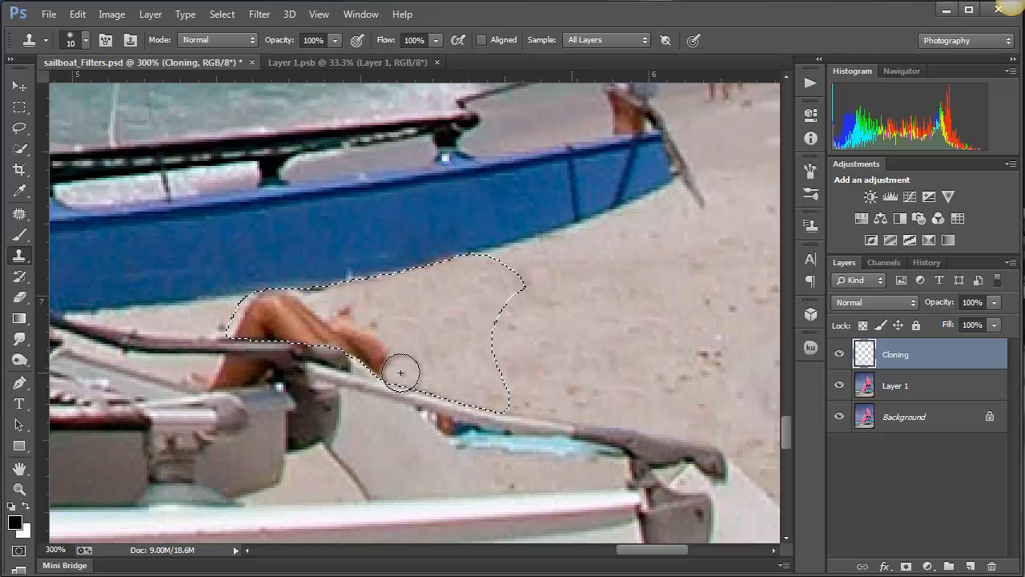
{"action": "mouse_move", "coordinate": [399, 371]}
{"action": "left_mouse_down"}
{"action": "mouse_move", "coordinate": [364, 344]}
{"action": "mouse_move", "coordinate": [369, 360]}
{"action": "mouse_move", "coordinate": [384, 359]}
{"action": "mouse_move", "coordinate": [364, 327]}
{"action": "mouse_move", "coordinate": [382, 350]}
{"action": "left_mouse_up"}
{"action": "left_click", "coordinate": [637, 275], "text": "alt"}
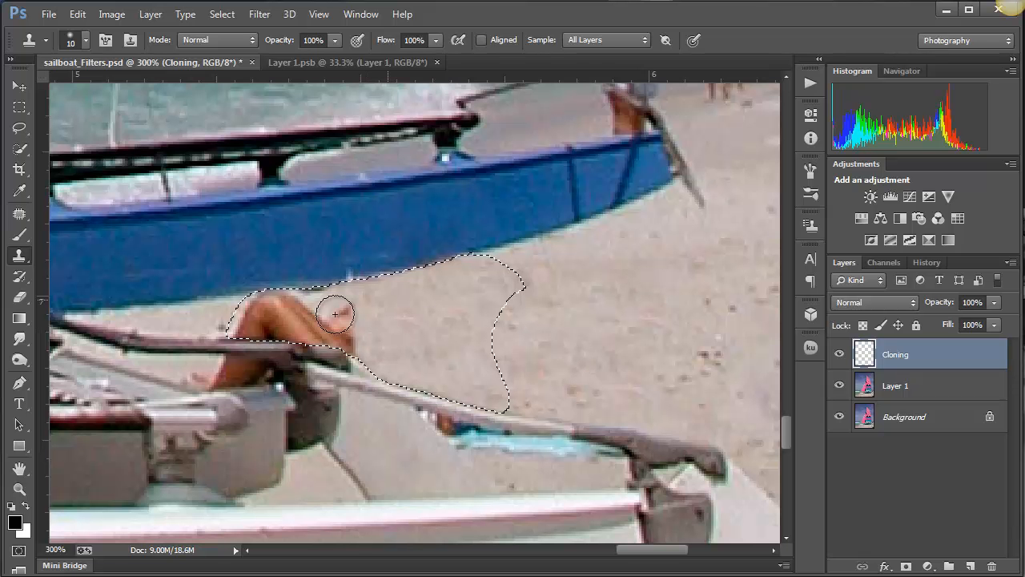
{"action": "mouse_move", "coordinate": [336, 313]}
{"action": "left_mouse_down"}
{"action": "mouse_move", "coordinate": [375, 311]}
{"action": "mouse_move", "coordinate": [326, 325]}
{"action": "mouse_move", "coordinate": [344, 343]}
{"action": "mouse_move", "coordinate": [389, 360]}
{"action": "left_mouse_up"}
{"action": "left_click", "coordinate": [652, 278], "text": "alt"}
{"action": "mouse_move", "coordinate": [329, 286]}
{"action": "left_mouse_down"}
{"action": "mouse_move", "coordinate": [259, 297]}
{"action": "mouse_move", "coordinate": [241, 321]}
{"action": "mouse_move", "coordinate": [307, 308]}
{"action": "mouse_move", "coordinate": [257, 314]}
{"action": "mouse_move", "coordinate": [314, 332]}
{"action": "mouse_move", "coordinate": [287, 333]}
{"action": "mouse_move", "coordinate": [355, 344]}
{"action": "left_mouse_up"}
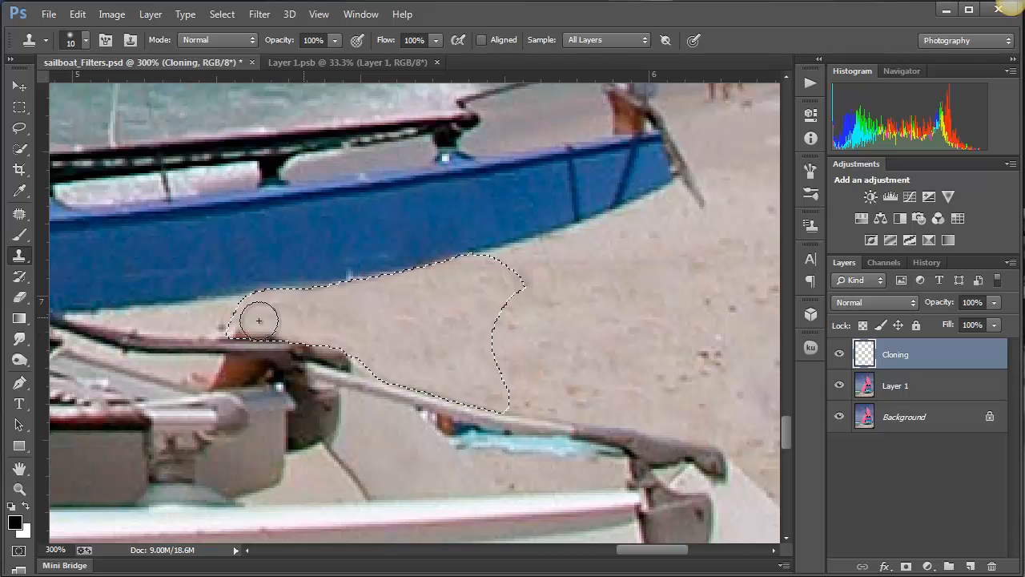
{"action": "mouse_move", "coordinate": [258, 313]}
{"action": "left_mouse_down"}
{"action": "mouse_move", "coordinate": [236, 325]}
{"action": "mouse_move", "coordinate": [354, 348]}
{"action": "mouse_move", "coordinate": [270, 325]}
{"action": "mouse_move", "coordinate": [251, 332]}
{"action": "left_mouse_up"}
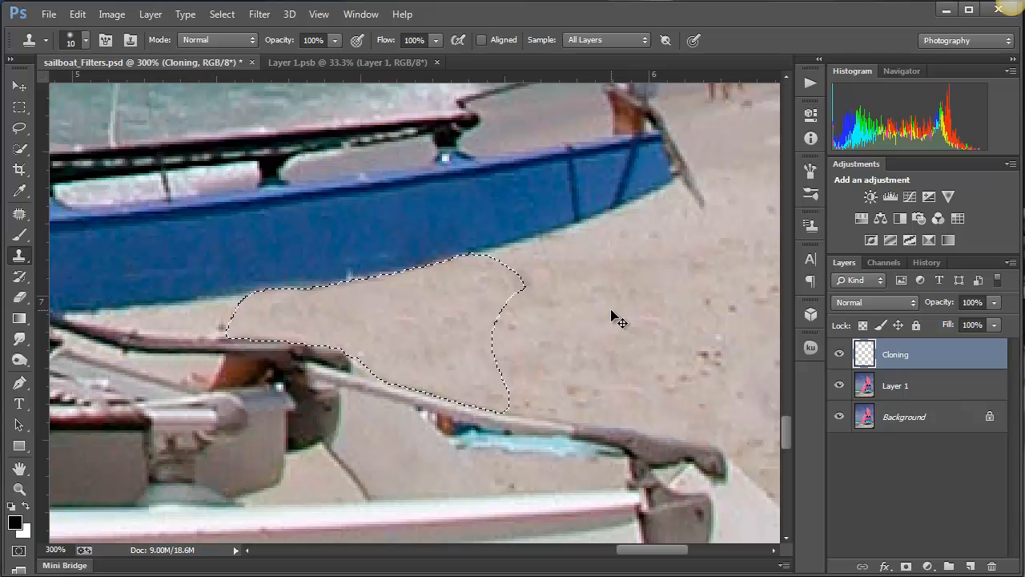
{"action": "key", "text": "ctrl+d"}
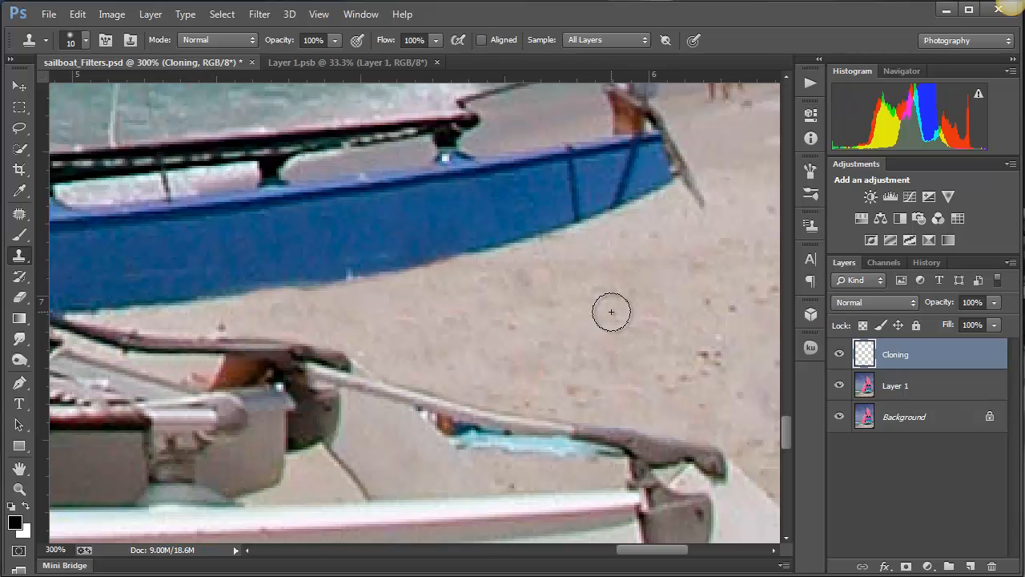
- Draw a Lasso selection with 1 px feather around the blue towel and hand beneath the boat's arm, adding the missed edge
{"action": "left_click_drag", "start_coordinate": [492, 341], "coordinate": [470, 238]}
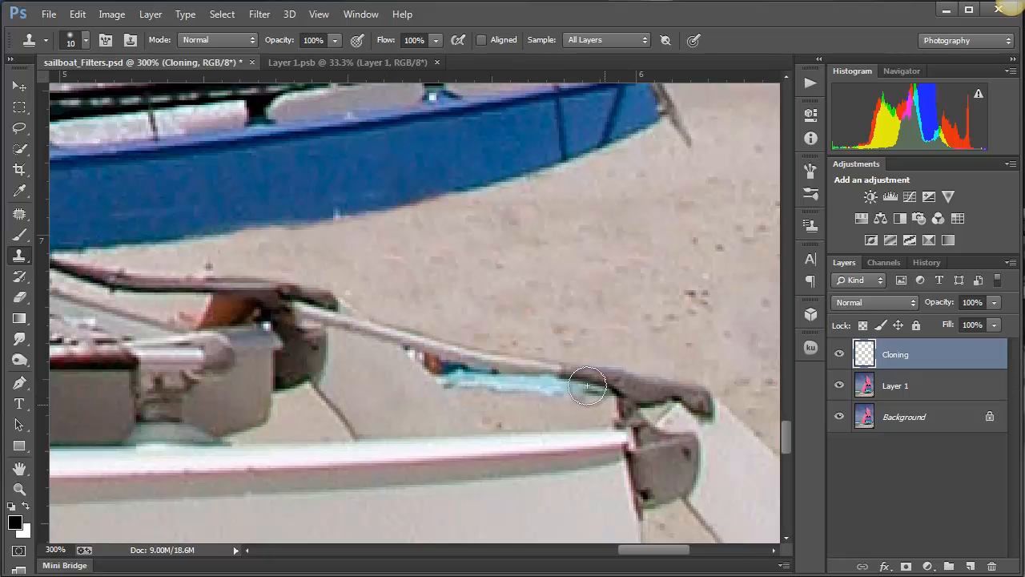
{"action": "left_click", "coordinate": [18, 129]}
{"action": "left_click", "coordinate": [101, 126]}
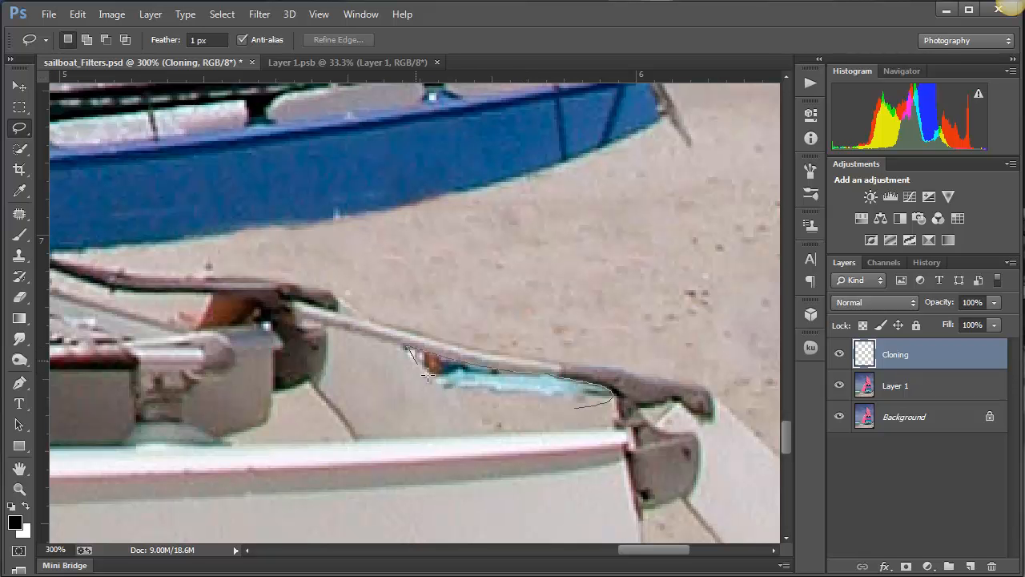
{"action": "left_click_drag", "start_coordinate": [474, 411], "coordinate": [444, 392]}
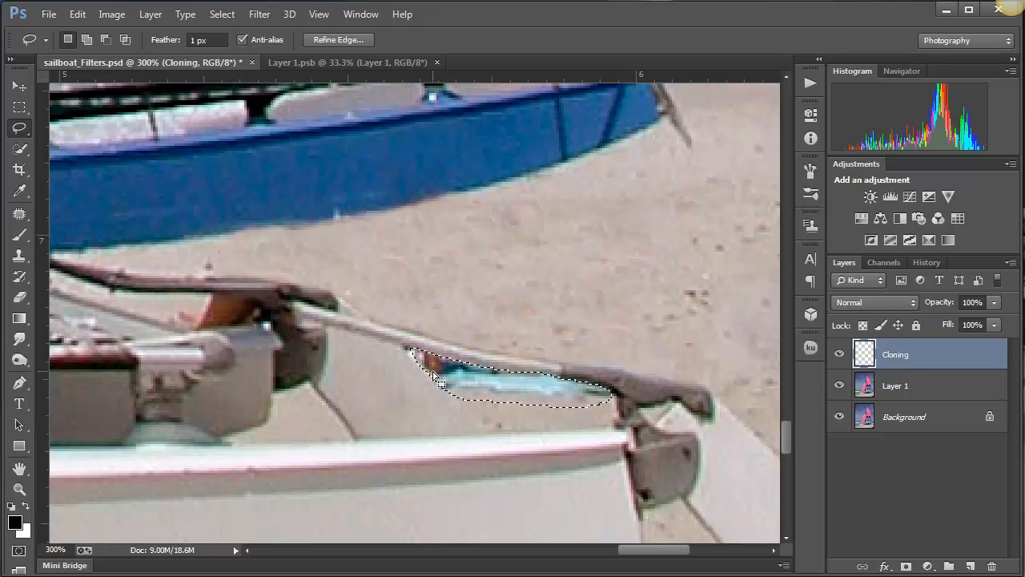
{"action": "key", "text": "shift"}
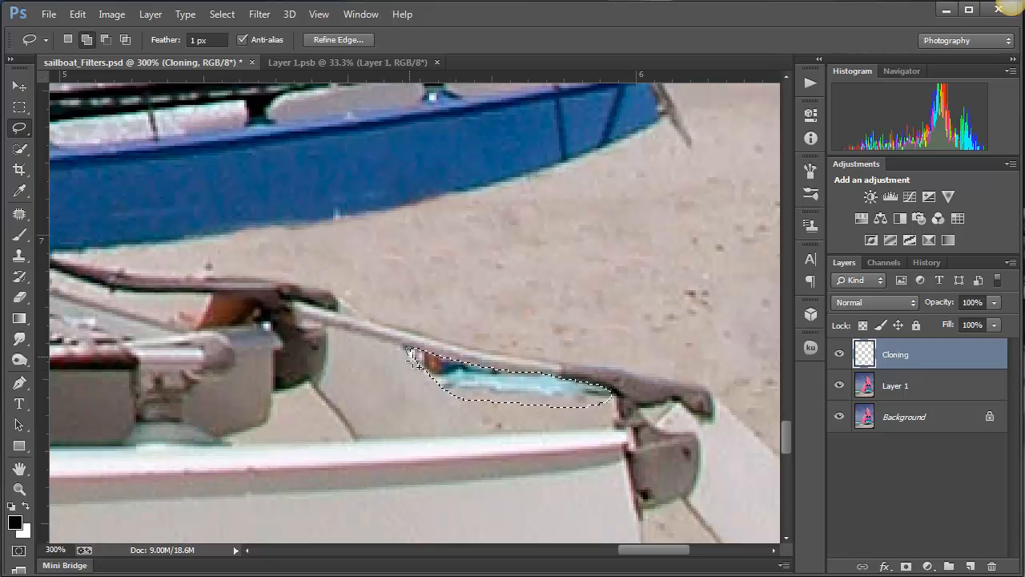
{"action": "mouse_move", "coordinate": [422, 368]}
{"action": "left_mouse_down"}
{"action": "mouse_move", "coordinate": [441, 378]}
{"action": "mouse_move", "coordinate": [431, 362]}
{"action": "left_mouse_up"}
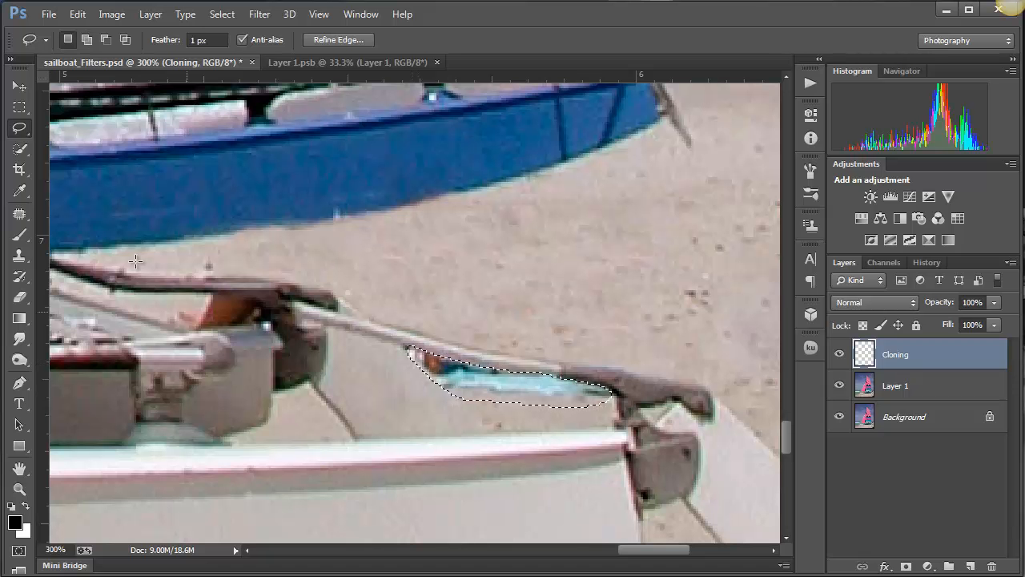
- Clone sand over the blue towel and hand inside the selection with the 10 px Clone Stamp brush, and deselect
{"action": "left_click", "coordinate": [19, 254]}
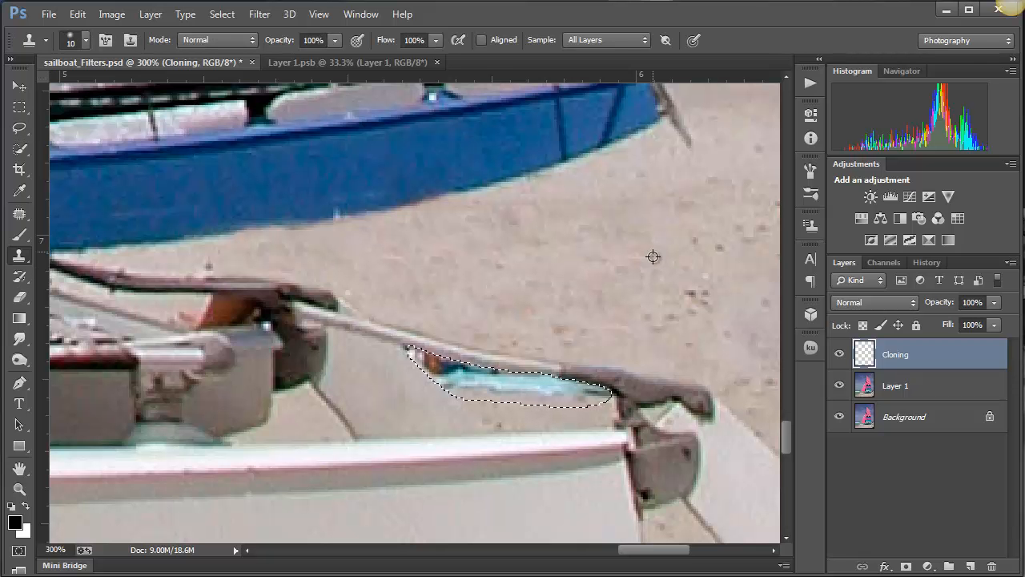
{"action": "mouse_move", "coordinate": [623, 384]}
{"action": "left_mouse_down"}
{"action": "mouse_move", "coordinate": [549, 394]}
{"action": "mouse_move", "coordinate": [419, 355]}
{"action": "mouse_move", "coordinate": [587, 384]}
{"action": "left_mouse_up"}
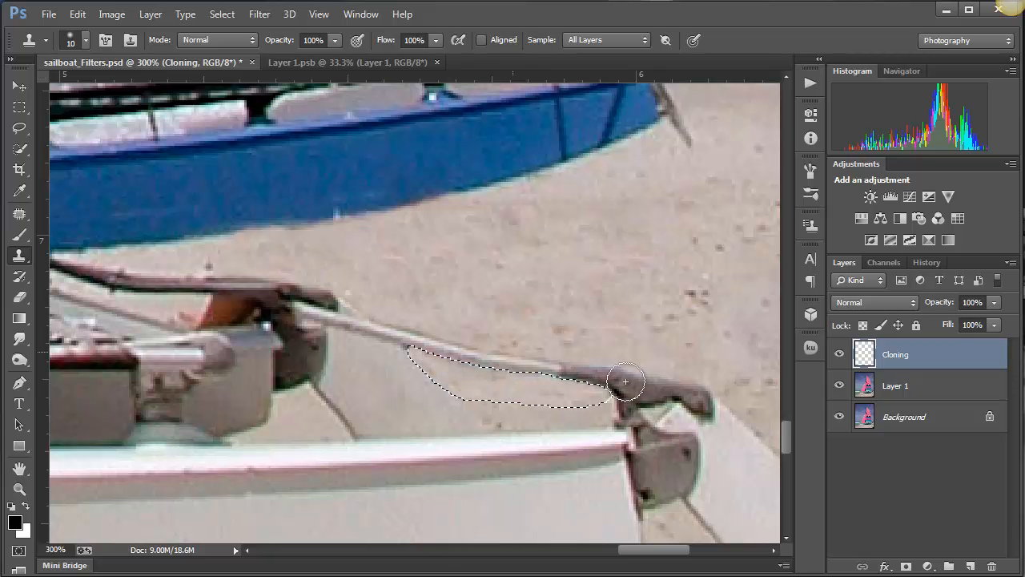
{"action": "key", "text": "ctrl+d"}
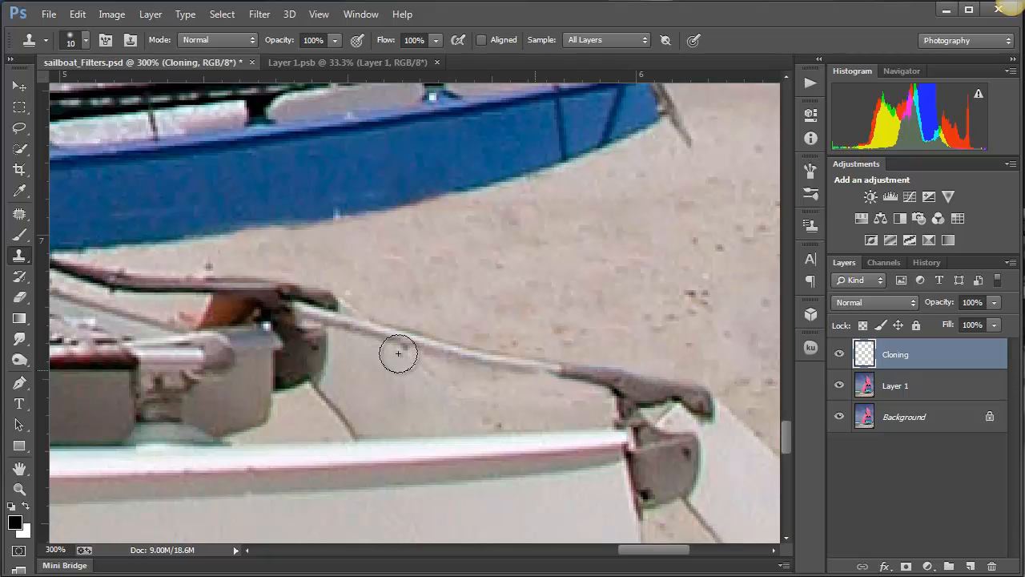
- Compare the retouched beach with the original by hiding and reshowing the Layer 1 and Cloning layers
{"action": "mouse_move", "coordinate": [301, 337]}
{"action": "left_mouse_down"}
{"action": "mouse_move", "coordinate": [669, 342]}
{"action": "mouse_move", "coordinate": [310, 422]}
{"action": "left_mouse_up"}
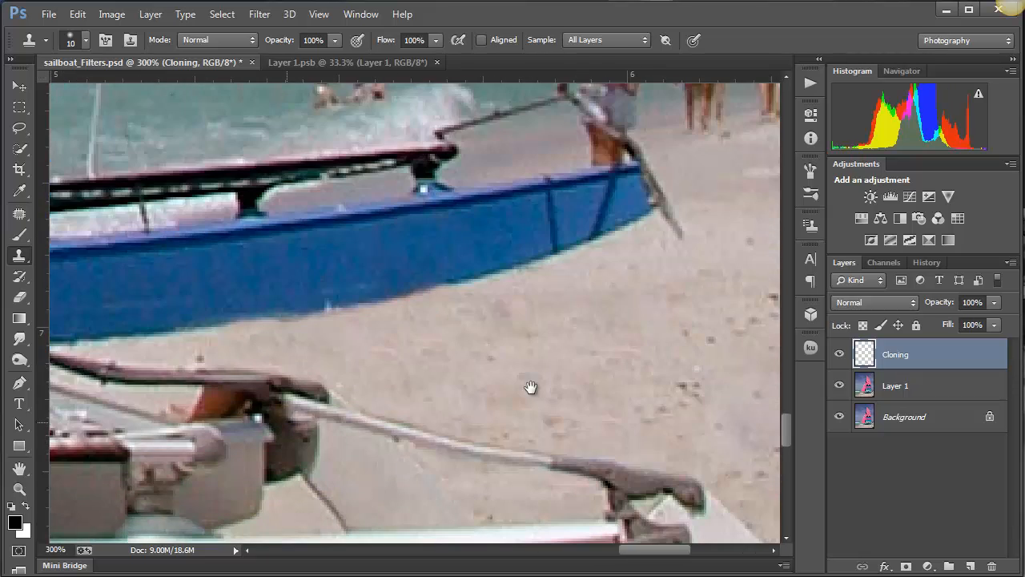
{"action": "scroll", "coordinate": [575, 366], "scroll_direction": "down", "scroll_amount": 3}
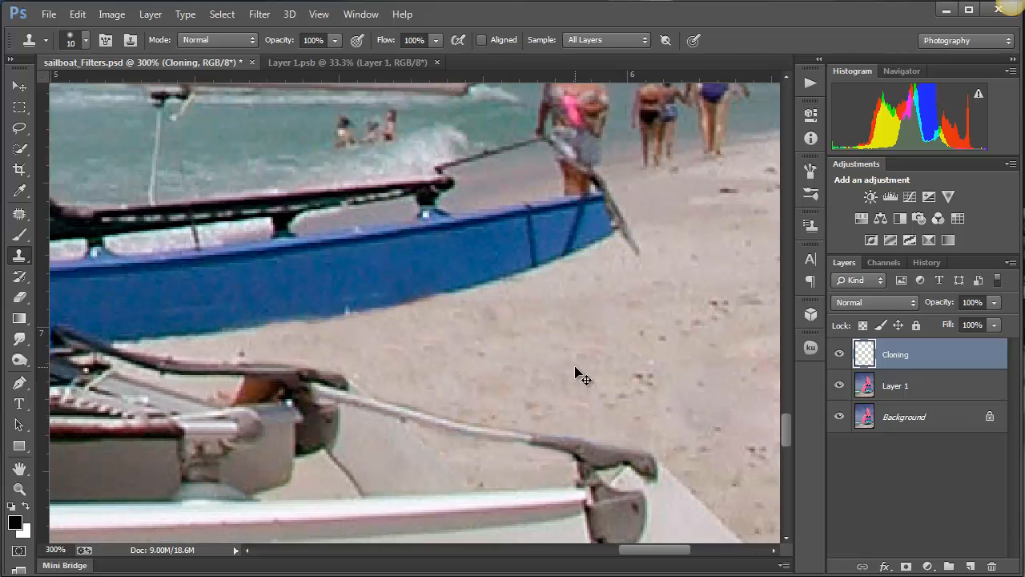
{"action": "left_click", "coordinate": [839, 387]}
{"action": "left_click", "coordinate": [841, 355]}
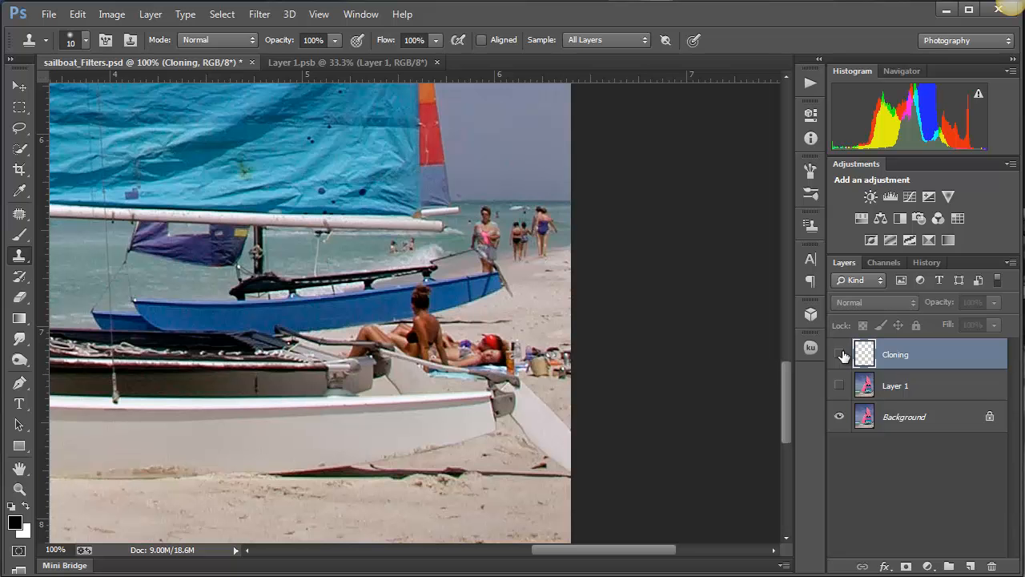
{"action": "left_click", "coordinate": [842, 355]}
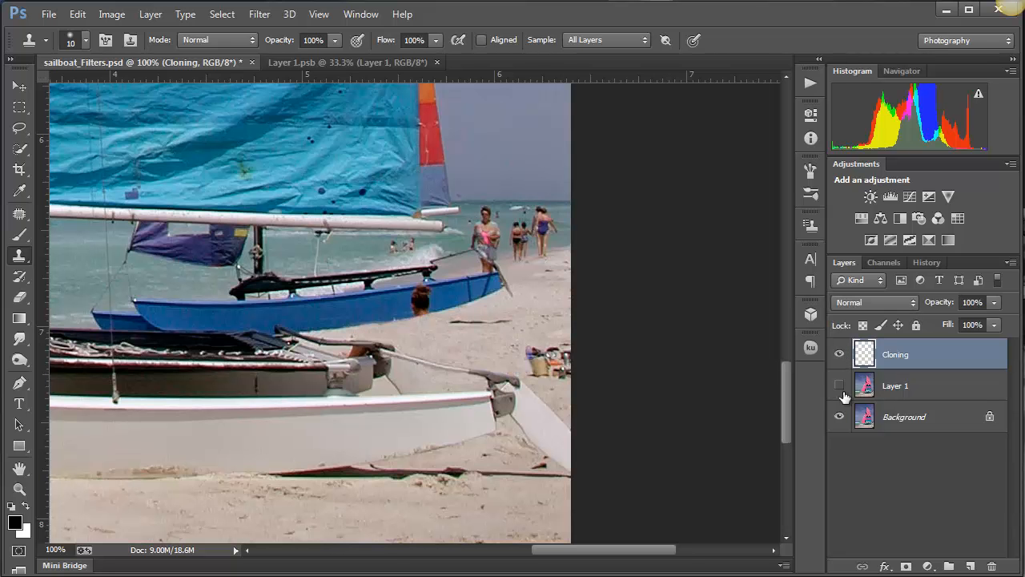
{"action": "left_click", "coordinate": [839, 387]}
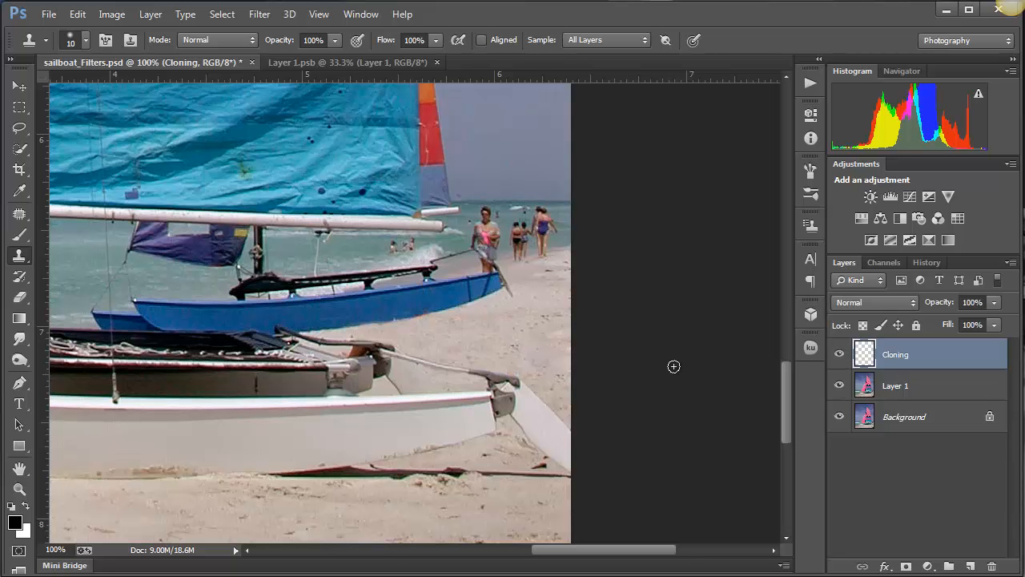
- Clone sea water over the heads and shoulders of the walkers beside the blue swimsuit at the shoreline
{"action": "left_click", "coordinate": [482, 293]}
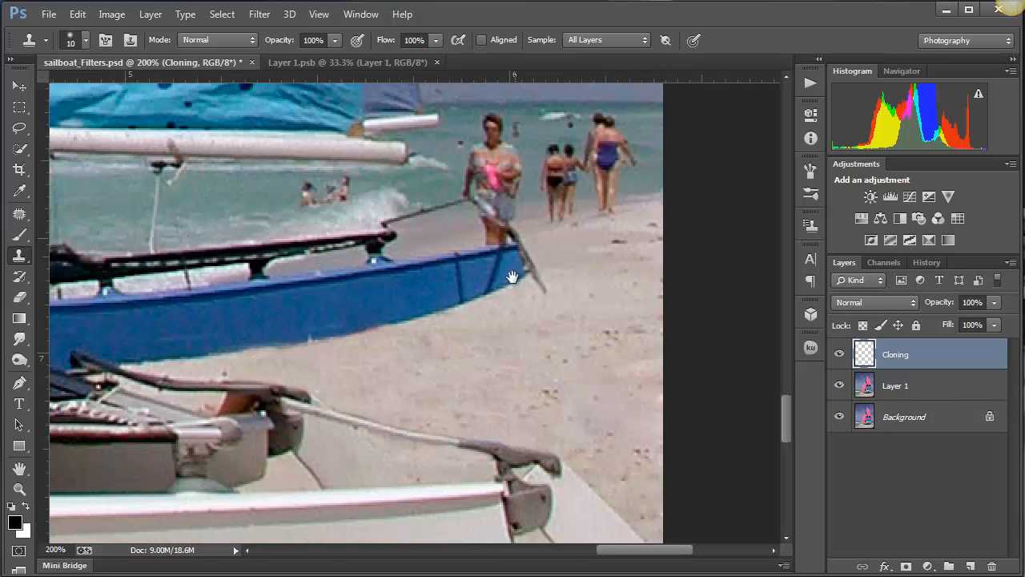
{"action": "left_click_drag", "start_coordinate": [498, 290], "coordinate": [476, 458]}
{"action": "left_click_drag", "start_coordinate": [538, 336], "coordinate": [447, 369]}
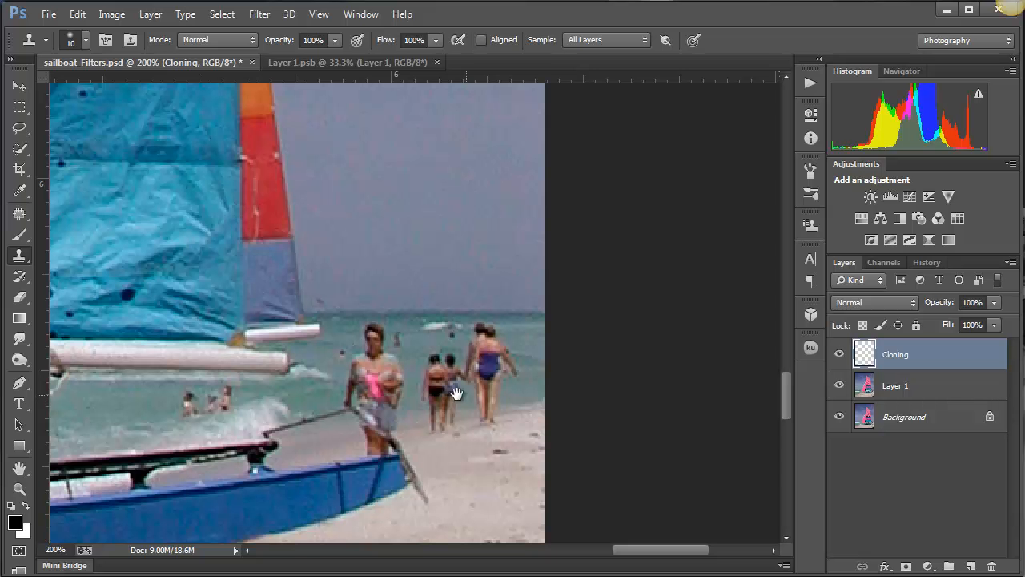
{"action": "left_click_drag", "start_coordinate": [236, 385], "coordinate": [747, 327]}
{"action": "mouse_move", "coordinate": [191, 366]}
{"action": "left_mouse_down"}
{"action": "mouse_move", "coordinate": [616, 354]}
{"action": "mouse_move", "coordinate": [582, 206]}
{"action": "mouse_move", "coordinate": [5, 245]}
{"action": "mouse_move", "coordinate": [602, 264]}
{"action": "mouse_move", "coordinate": [220, 389]}
{"action": "left_mouse_up"}
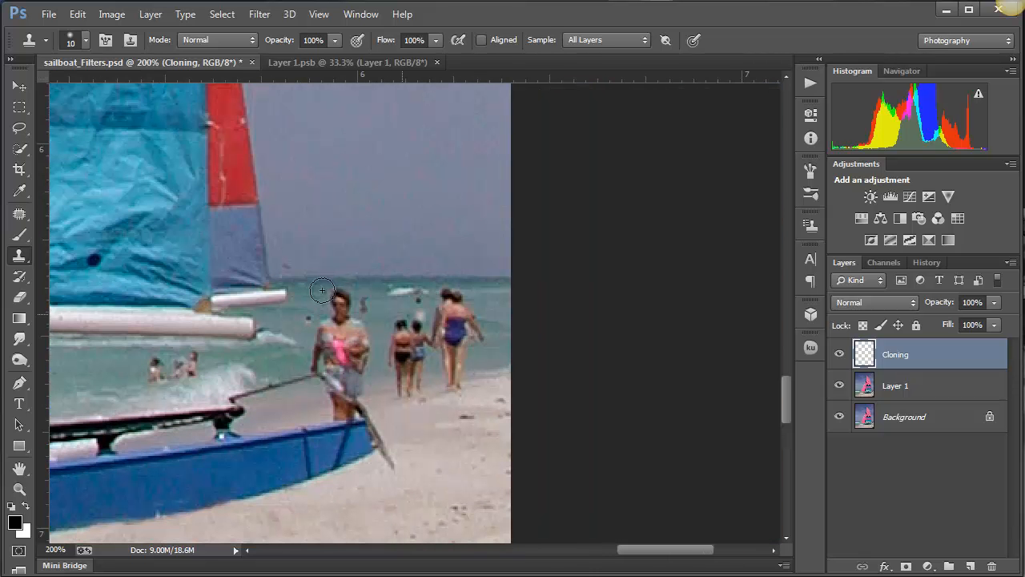
{"action": "left_click_drag", "start_coordinate": [315, 334], "coordinate": [350, 362]}
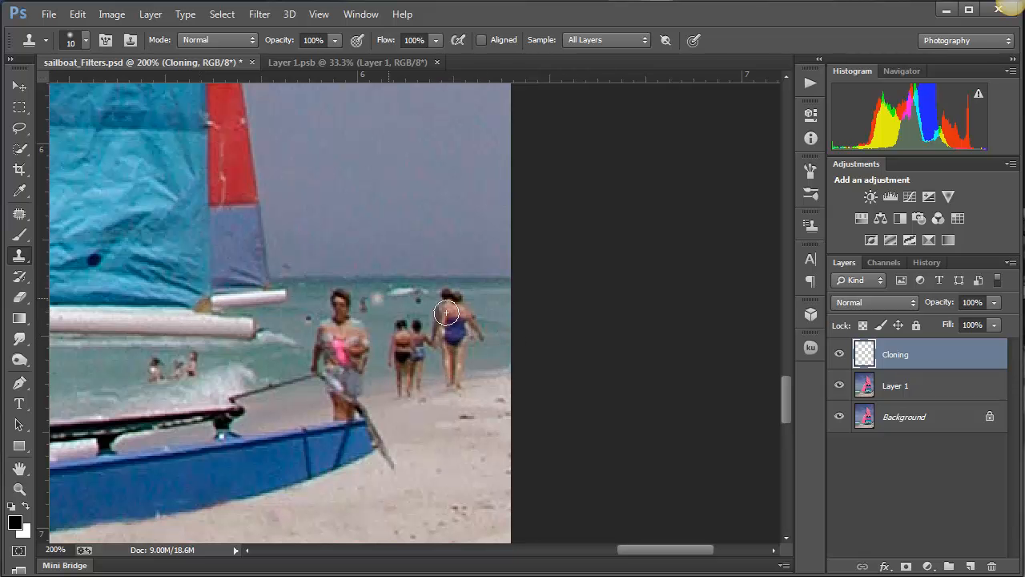
{"action": "left_click", "coordinate": [496, 303], "text": "alt"}
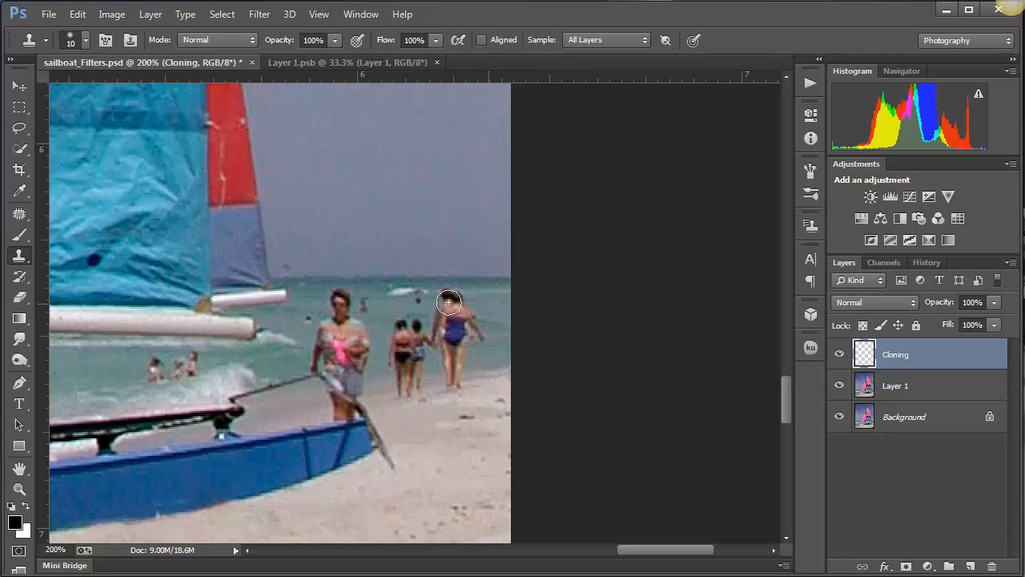
{"action": "mouse_move", "coordinate": [455, 301]}
{"action": "left_mouse_down"}
{"action": "mouse_move", "coordinate": [434, 297]}
{"action": "mouse_move", "coordinate": [473, 339]}
{"action": "left_mouse_up"}
{"action": "left_click", "coordinate": [499, 315], "text": "alt"}
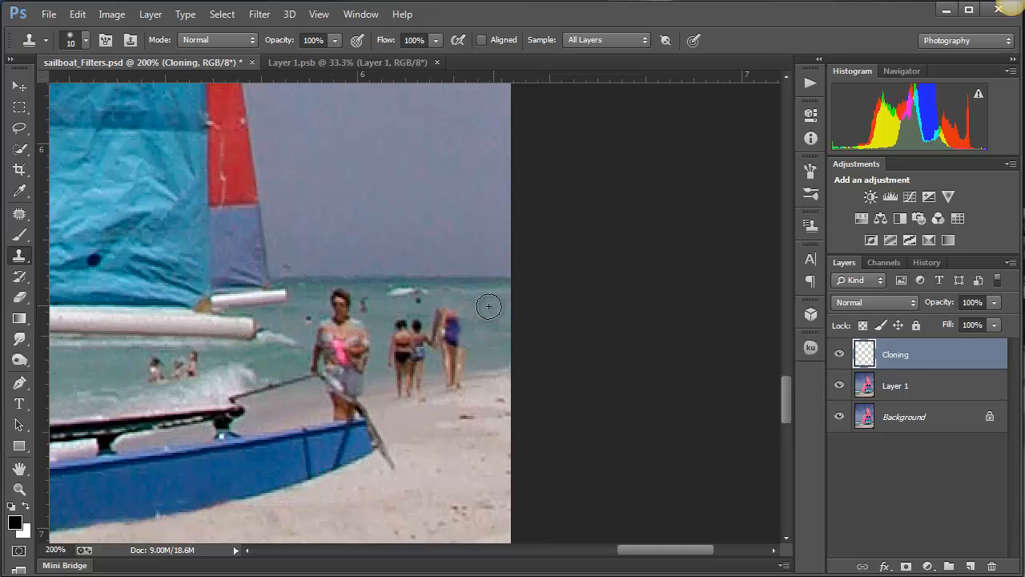
- Clone sampled water over the walker's blue swimsuit and legs, and undo the last clone stroke
{"action": "left_click", "coordinate": [488, 351], "text": "alt"}
{"action": "left_click_drag", "start_coordinate": [461, 370], "coordinate": [451, 323]}
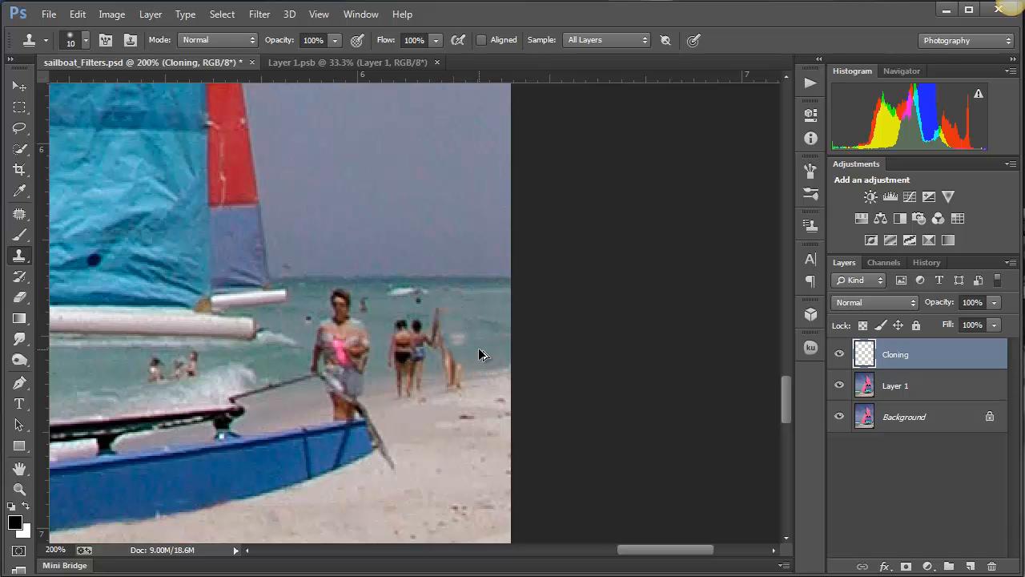
{"action": "key", "text": "ctrl+z"}
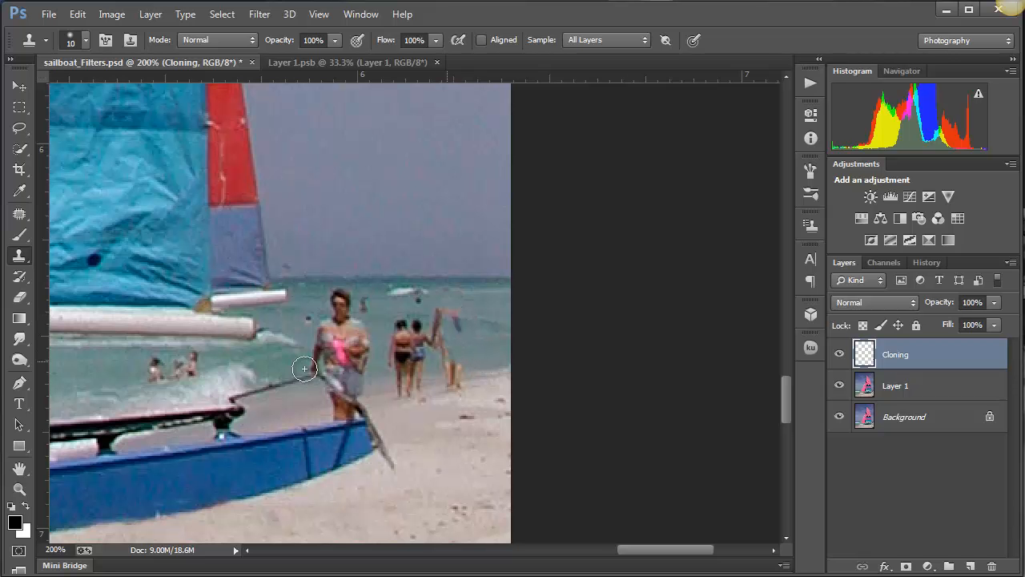
- Sample water from the open sea in front of the bow and clone it over the remaining walkers at the far shoreline
{"action": "left_click_drag", "start_coordinate": [275, 372], "coordinate": [556, 355]}
{"action": "left_click_drag", "start_coordinate": [241, 374], "coordinate": [458, 383]}
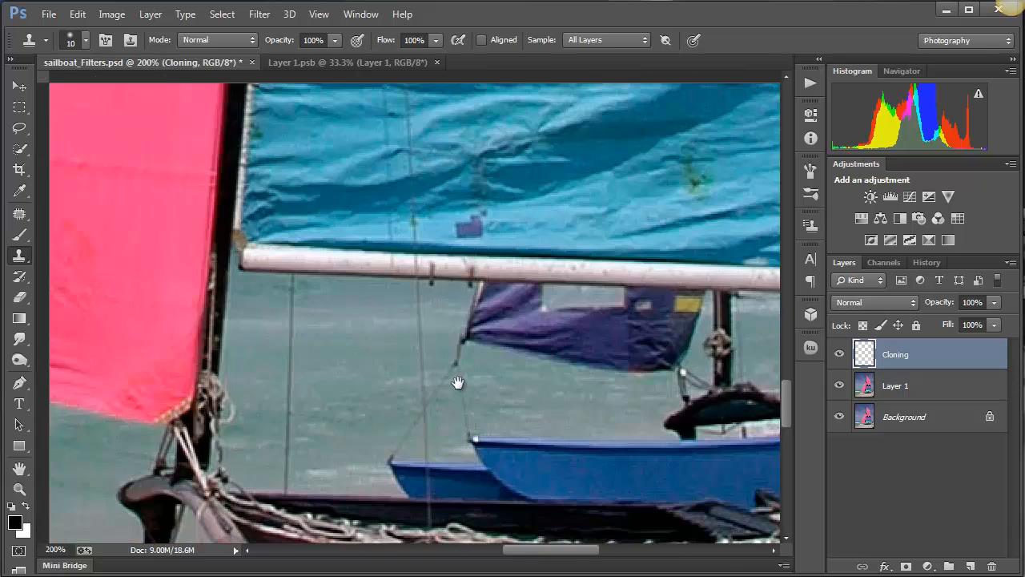
{"action": "mouse_move", "coordinate": [57, 417]}
{"action": "left_mouse_down"}
{"action": "mouse_move", "coordinate": [204, 387]}
{"action": "mouse_move", "coordinate": [527, 366]}
{"action": "mouse_move", "coordinate": [640, 344]}
{"action": "mouse_move", "coordinate": [751, 246]}
{"action": "left_mouse_up"}
{"action": "left_click_drag", "start_coordinate": [358, 385], "coordinate": [464, 385]}
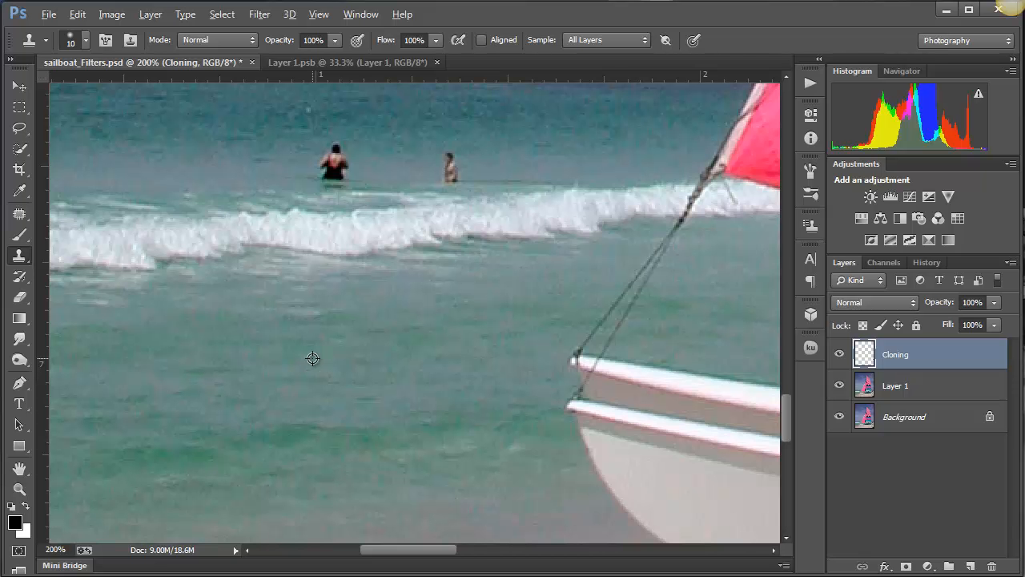
{"action": "left_click", "coordinate": [313, 358], "text": "alt"}
{"action": "left_click_drag", "start_coordinate": [387, 351], "coordinate": [61, 357]}
{"action": "left_click_drag", "start_coordinate": [641, 353], "coordinate": [112, 436]}
{"action": "left_click_drag", "start_coordinate": [650, 384], "coordinate": [185, 481]}
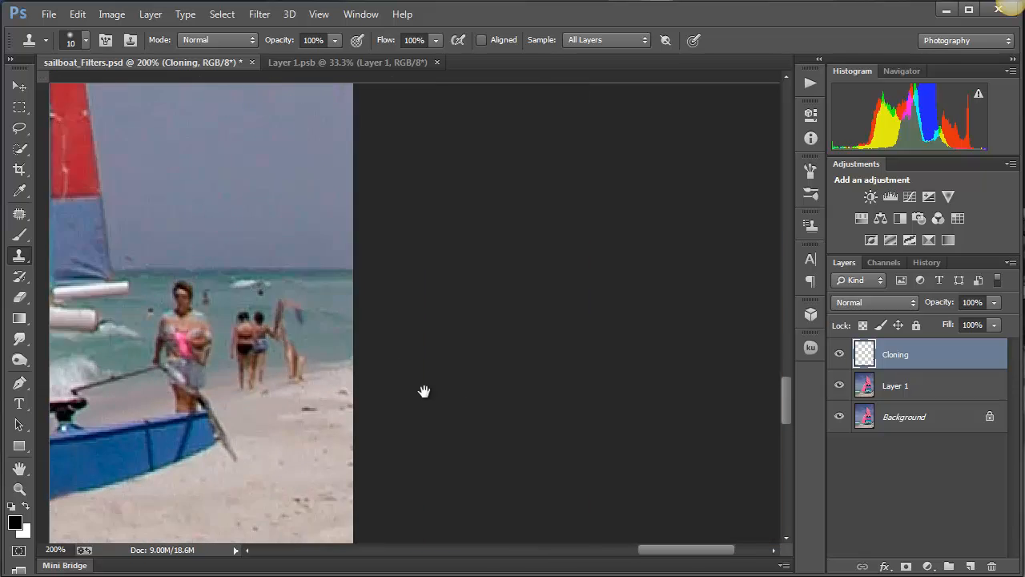
{"action": "left_click_drag", "start_coordinate": [417, 388], "coordinate": [505, 413]}
{"action": "mouse_move", "coordinate": [404, 364]}
{"action": "left_mouse_down"}
{"action": "mouse_move", "coordinate": [381, 350]}
{"action": "mouse_move", "coordinate": [405, 348]}
{"action": "mouse_move", "coordinate": [370, 342]}
{"action": "mouse_move", "coordinate": [344, 353]}
{"action": "mouse_move", "coordinate": [372, 362]}
{"action": "mouse_move", "coordinate": [338, 362]}
{"action": "mouse_move", "coordinate": [337, 377]}
{"action": "mouse_move", "coordinate": [394, 374]}
{"action": "mouse_move", "coordinate": [357, 361]}
{"action": "mouse_move", "coordinate": [371, 371]}
{"action": "mouse_move", "coordinate": [335, 392]}
{"action": "mouse_move", "coordinate": [338, 372]}
{"action": "mouse_move", "coordinate": [383, 385]}
{"action": "mouse_move", "coordinate": [360, 389]}
{"action": "mouse_move", "coordinate": [401, 387]}
{"action": "mouse_move", "coordinate": [328, 404]}
{"action": "mouse_move", "coordinate": [366, 398]}
{"action": "mouse_move", "coordinate": [330, 408]}
{"action": "mouse_move", "coordinate": [359, 405]}
{"action": "left_mouse_up"}
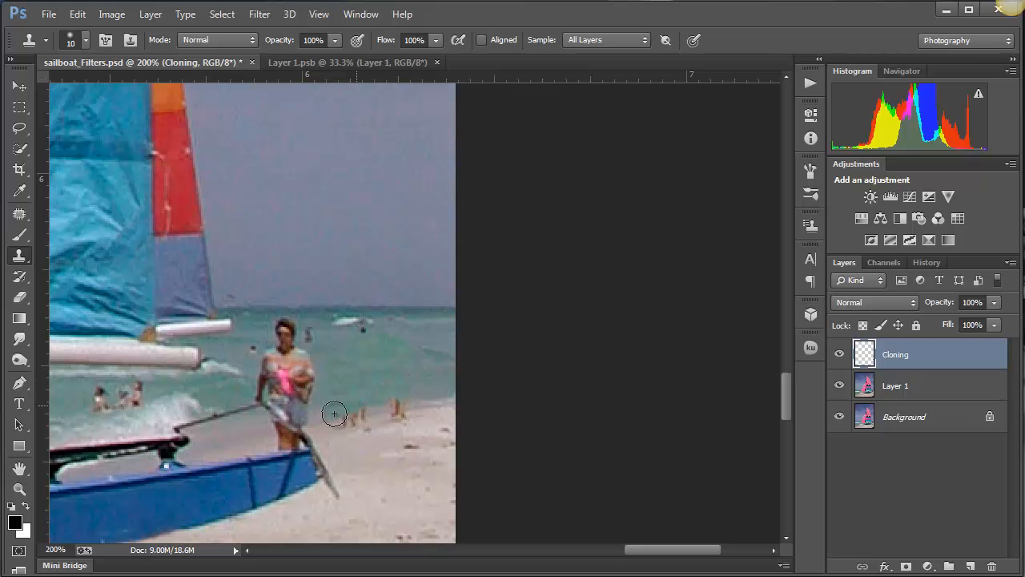
- Clone the sand and water edge over the walkers' remaining feet to rebuild the shoreline beside the standing woman
{"action": "left_click", "coordinate": [428, 406], "text": "alt"}
{"action": "mouse_move", "coordinate": [403, 409]}
{"action": "left_mouse_down"}
{"action": "mouse_move", "coordinate": [340, 428]}
{"action": "mouse_move", "coordinate": [384, 417]}
{"action": "left_mouse_up"}
{"action": "left_click", "coordinate": [409, 435], "text": "alt"}
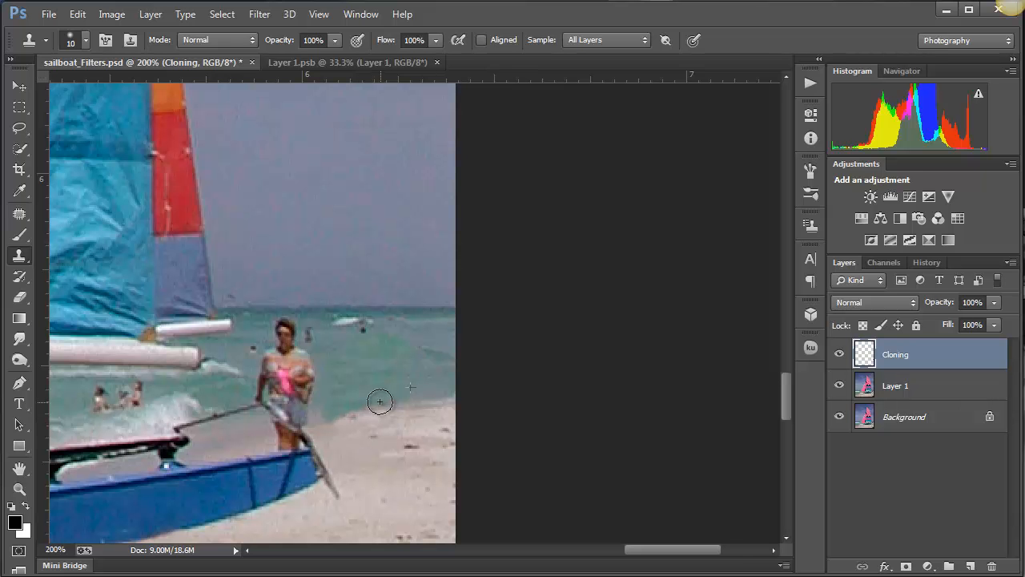
{"action": "left_click", "coordinate": [421, 398], "text": "alt"}
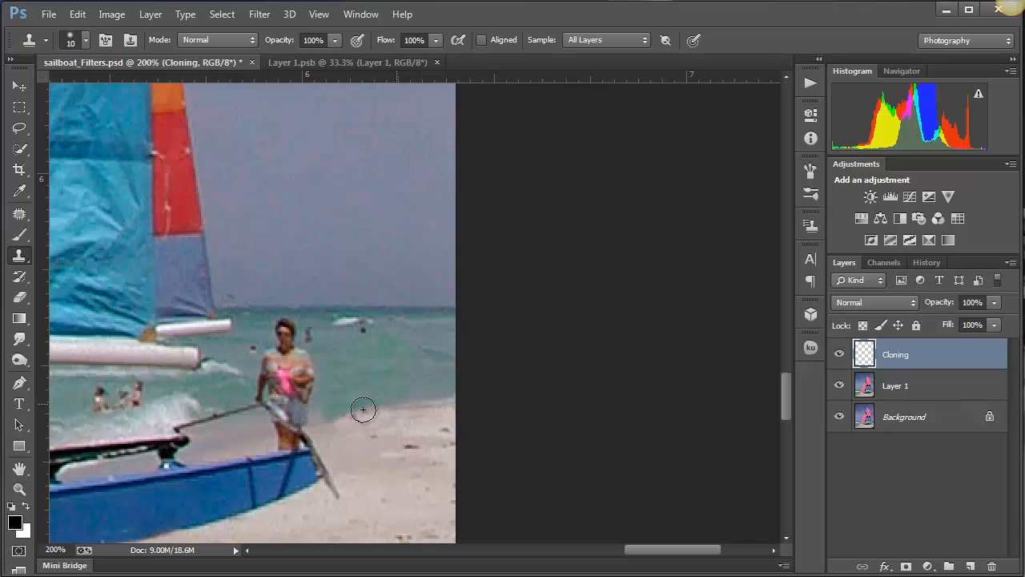
{"action": "left_click_drag", "start_coordinate": [344, 414], "coordinate": [376, 406]}
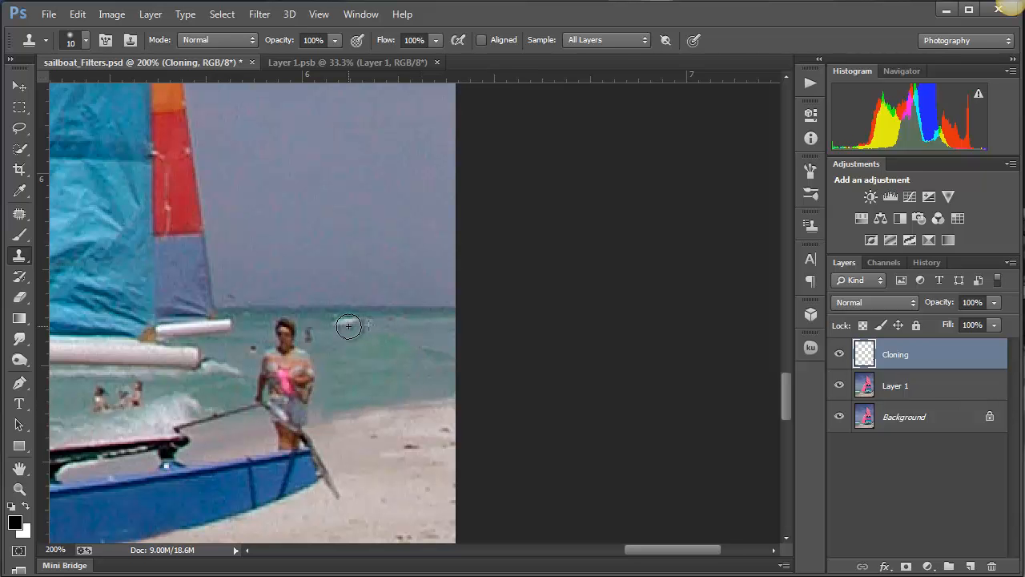
- Clone sea water over the whitecap, the distant swimmer beneath the horizon and the swimmer just beside the standing woman
{"action": "left_click_drag", "start_coordinate": [377, 322], "coordinate": [321, 323]}
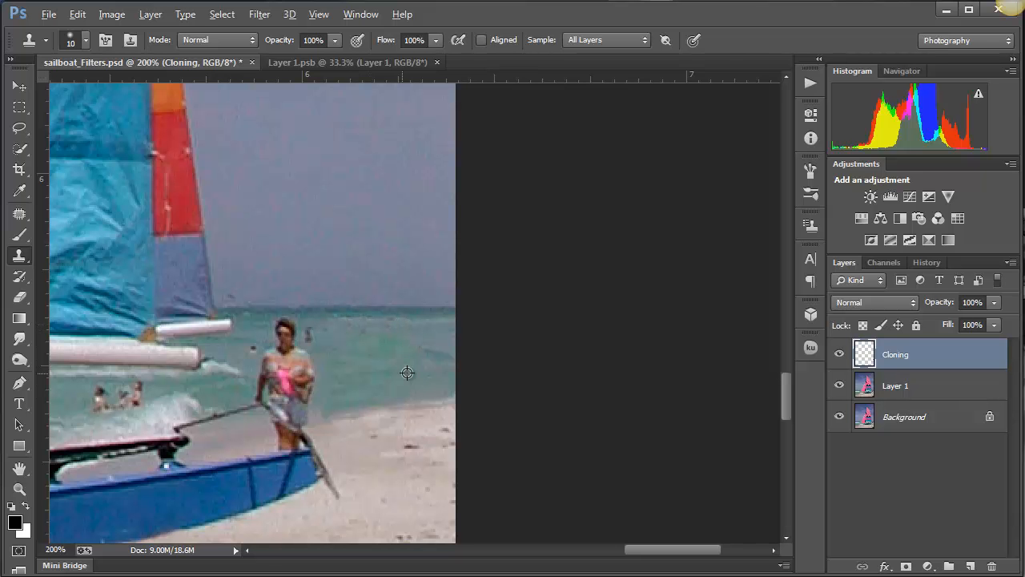
{"action": "left_click", "coordinate": [346, 335], "text": "alt"}
{"action": "left_click_drag", "start_coordinate": [310, 334], "coordinate": [314, 342]}
- Set the Clone Stamp opacity to 44%, blend the cloned water near the shore, and cover the swimmer's head near the boom end
{"action": "left_click", "coordinate": [335, 39]}
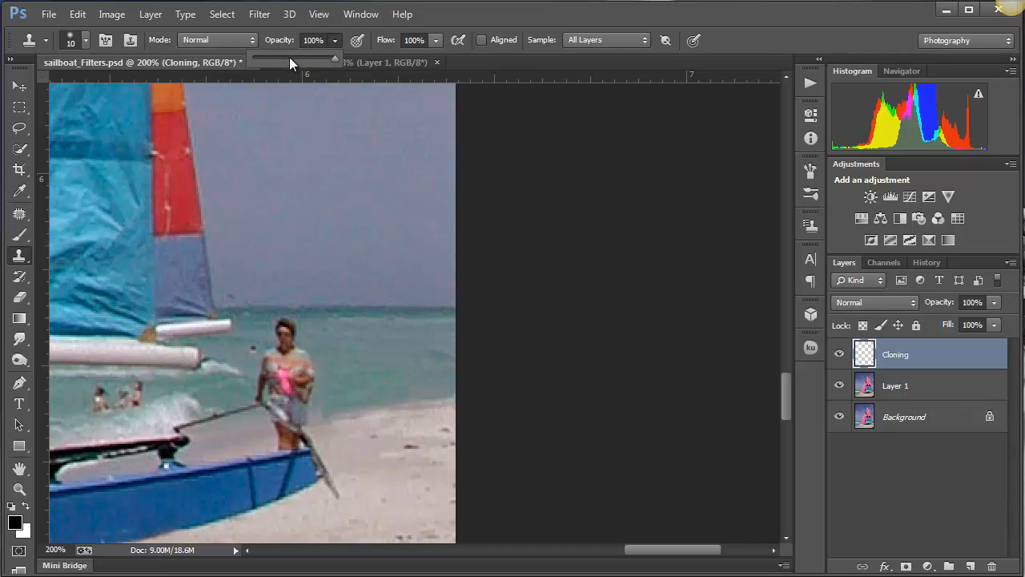
{"action": "left_click", "coordinate": [289, 60]}
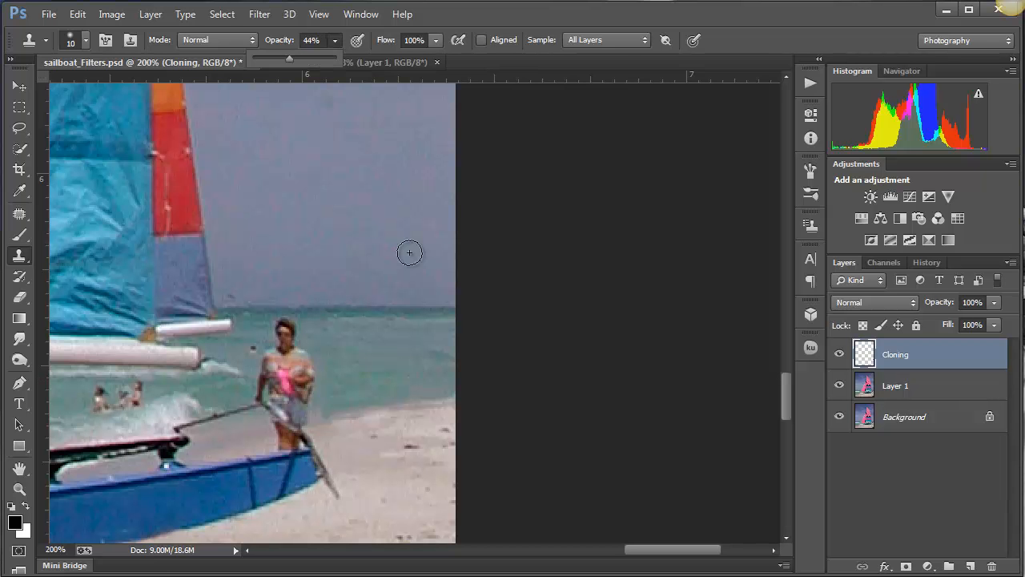
{"action": "left_click", "coordinate": [423, 333], "text": "alt"}
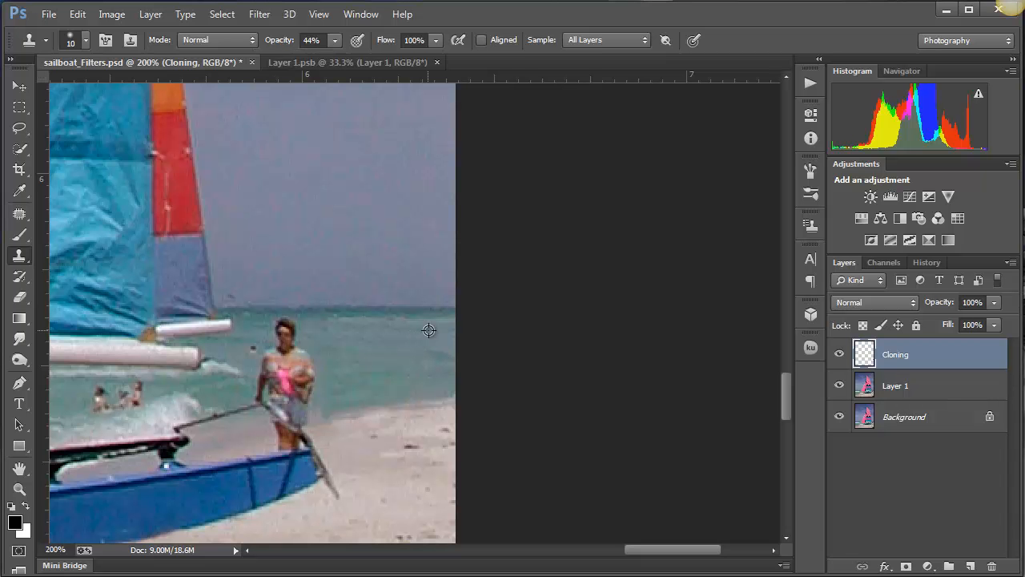
{"action": "mouse_move", "coordinate": [394, 371]}
{"action": "left_mouse_down"}
{"action": "mouse_move", "coordinate": [350, 374]}
{"action": "mouse_move", "coordinate": [399, 378]}
{"action": "mouse_move", "coordinate": [335, 384]}
{"action": "mouse_move", "coordinate": [400, 383]}
{"action": "mouse_move", "coordinate": [336, 387]}
{"action": "left_mouse_up"}
{"action": "left_click", "coordinate": [397, 336], "text": "alt"}
{"action": "mouse_move", "coordinate": [248, 345]}
{"action": "left_mouse_down"}
{"action": "mouse_move", "coordinate": [249, 356]}
{"action": "mouse_move", "coordinate": [241, 350]}
{"action": "left_mouse_up"}
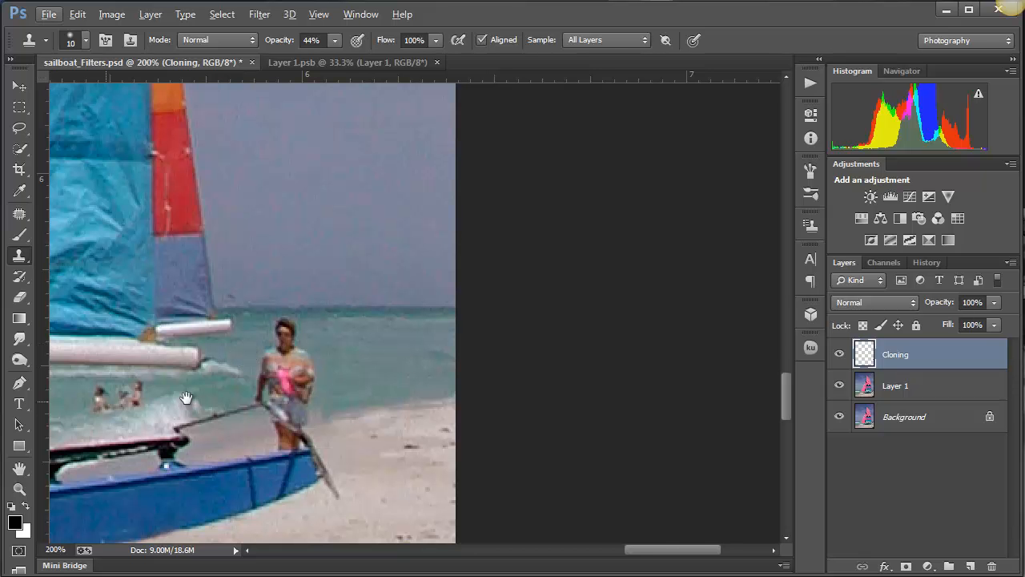
- Clone water over the group of bathers beside the breaking wave beneath the boom
{"action": "mouse_move", "coordinate": [131, 390]}
{"action": "left_mouse_down"}
{"action": "mouse_move", "coordinate": [297, 386]}
{"action": "mouse_move", "coordinate": [342, 361]}
{"action": "left_mouse_up"}
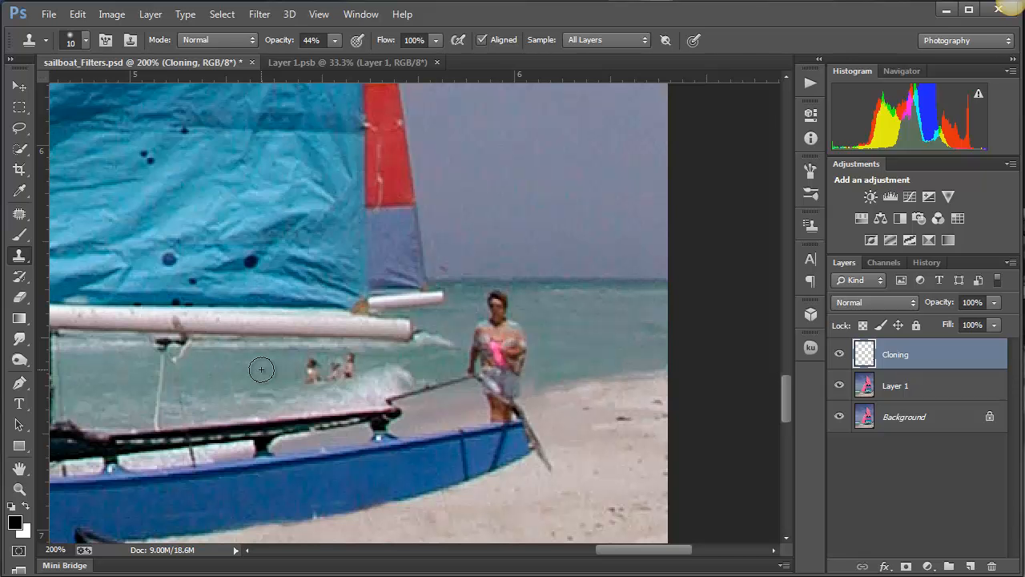
{"action": "mouse_move", "coordinate": [282, 372]}
{"action": "left_mouse_down"}
{"action": "mouse_move", "coordinate": [353, 367]}
{"action": "mouse_move", "coordinate": [308, 378]}
{"action": "left_mouse_up"}
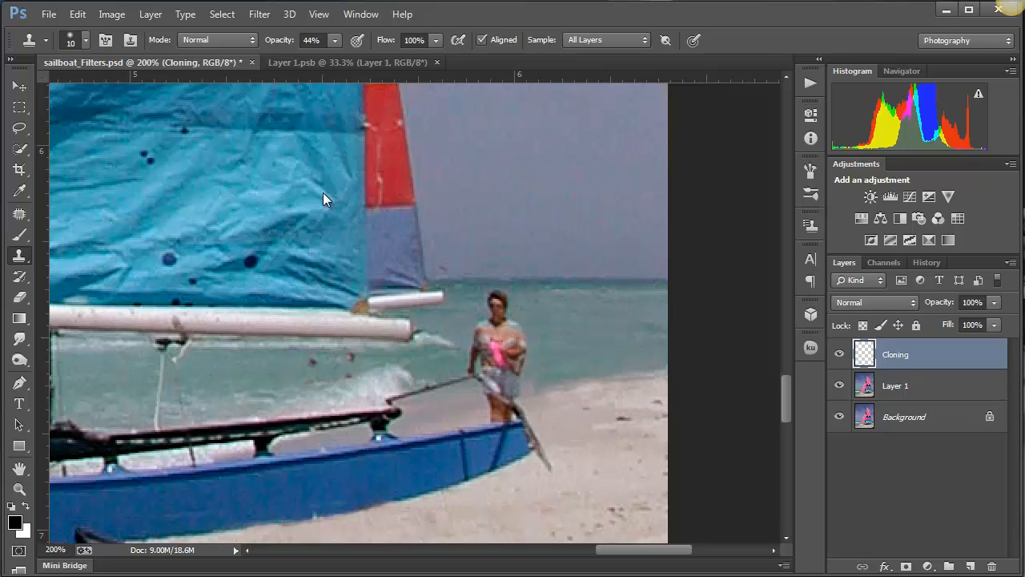
{"action": "left_click", "coordinate": [260, 368], "text": "alt"}
{"action": "left_click", "coordinate": [351, 355]}
{"action": "left_click", "coordinate": [312, 361]}
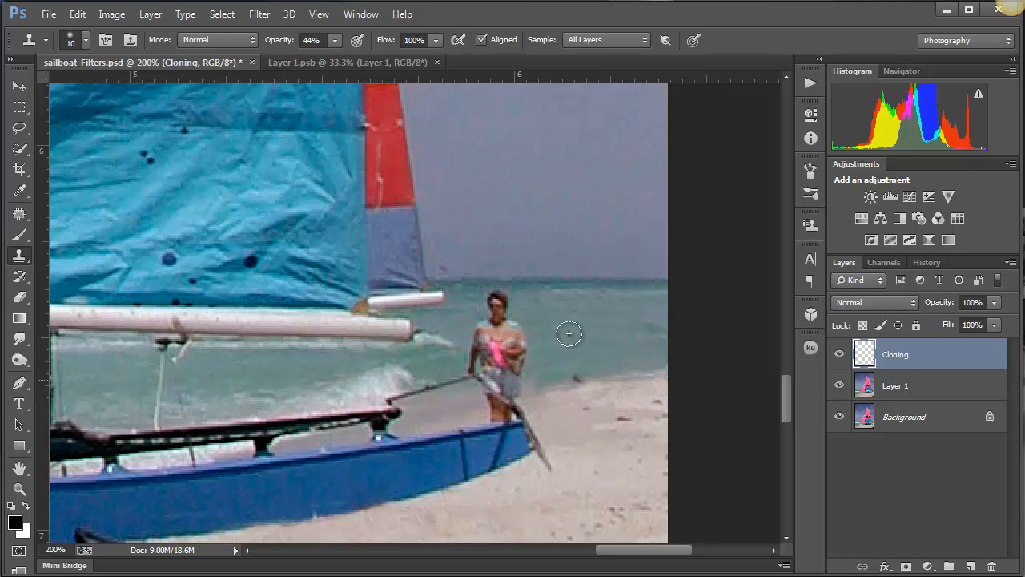
- Reduce the clone brush to 7 px and clone sky over the small bird above the horizon beside the sail
{"action": "left_click_drag", "start_coordinate": [563, 337], "coordinate": [453, 352]}
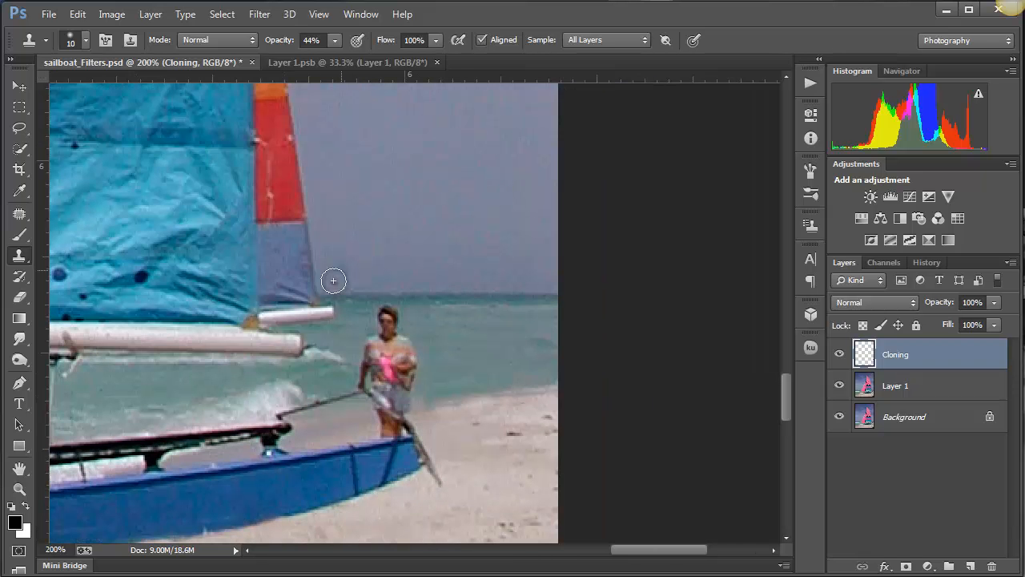
{"action": "key", "text": "bracketleft"}
{"action": "key", "text": "bracketleft"}
{"action": "key", "text": "bracketleft"}
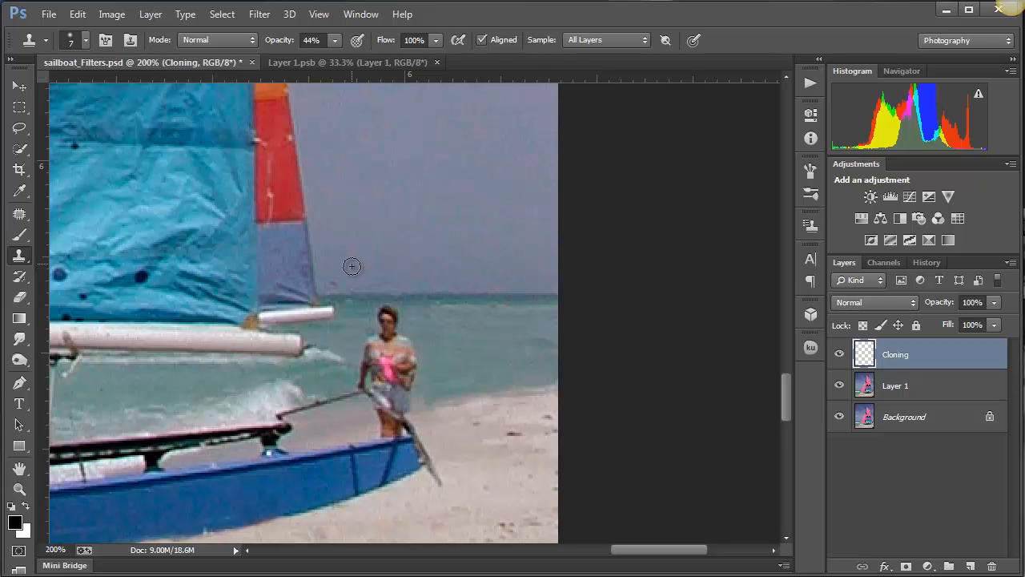
{"action": "left_click", "coordinate": [348, 263], "text": "alt"}
- Restore the Clone Stamp opacity to 100% and lasso the standing woman above the boat's rail with a 1 px feather
{"action": "left_click", "coordinate": [335, 41]}
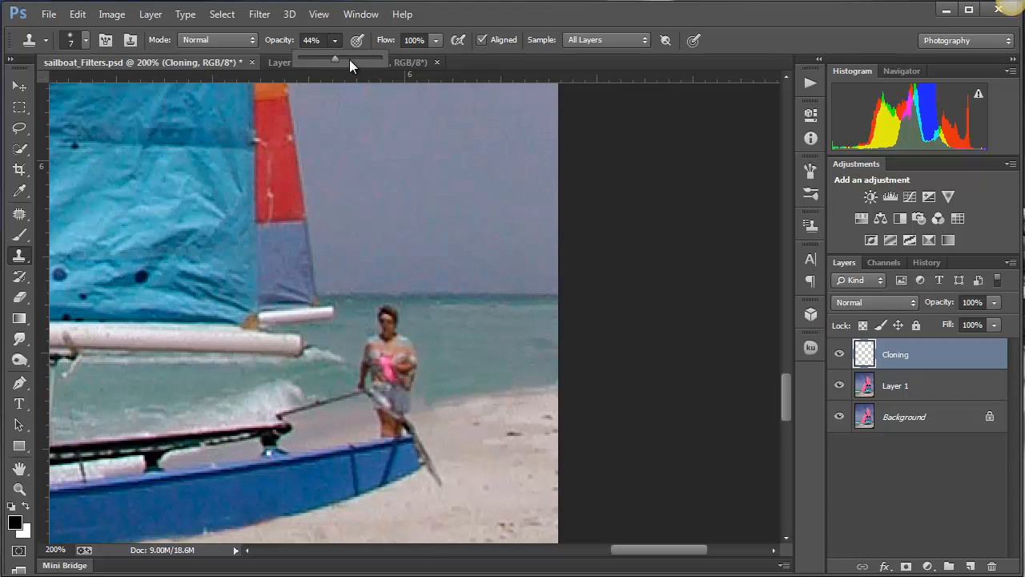
{"action": "left_click_drag", "start_coordinate": [349, 58], "coordinate": [441, 63]}
{"action": "left_click", "coordinate": [20, 130]}
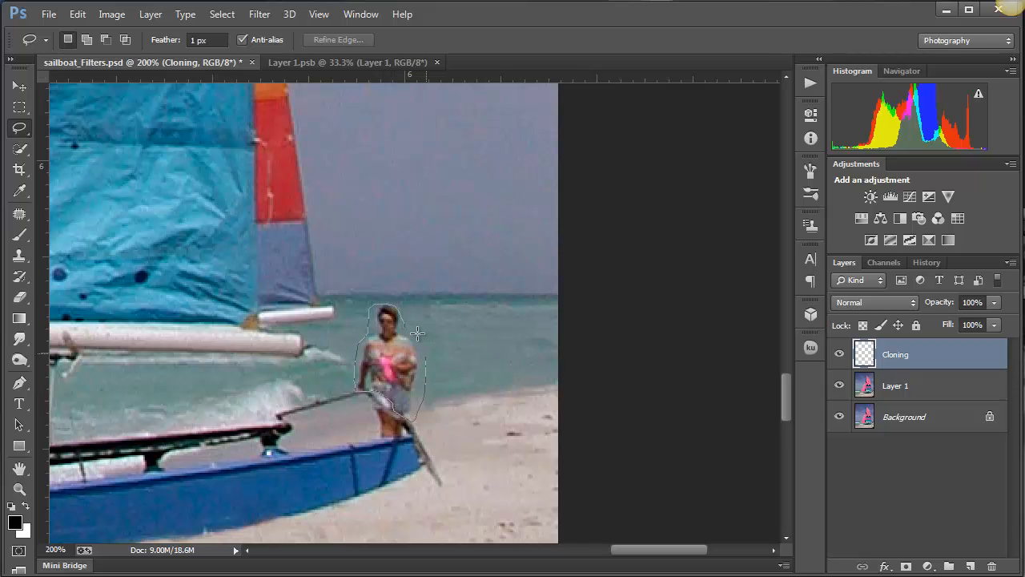
{"action": "left_click_drag", "start_coordinate": [407, 320], "coordinate": [399, 320]}
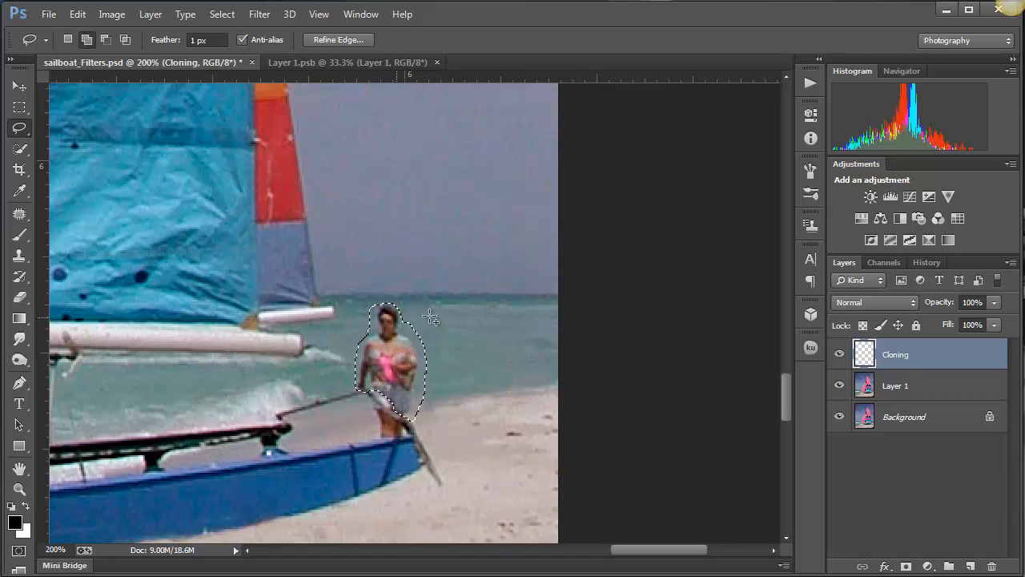
- Clone sea water over the woman inside the selection with a 15 px Clone Stamp brush
{"action": "left_click", "coordinate": [20, 255]}
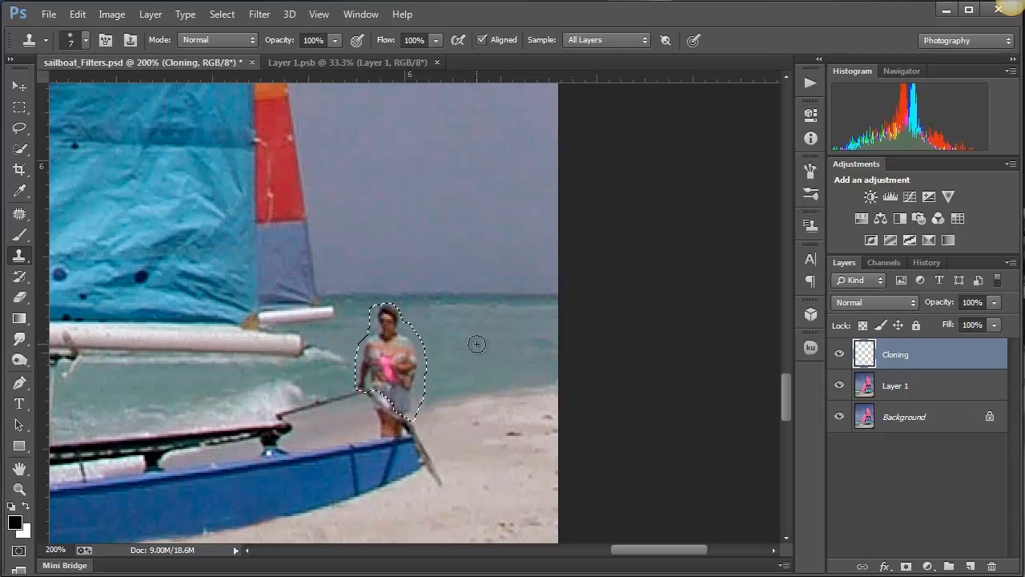
{"action": "key", "text": "bracketright"}
{"action": "key", "text": "bracketright"}
{"action": "key", "text": "bracketright"}
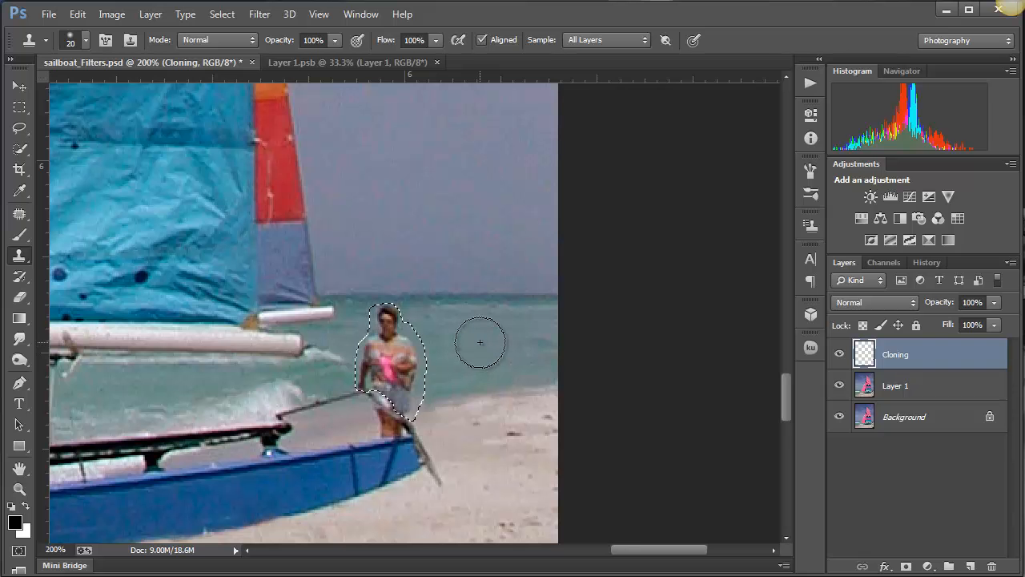
{"action": "key", "text": "bracketleft"}
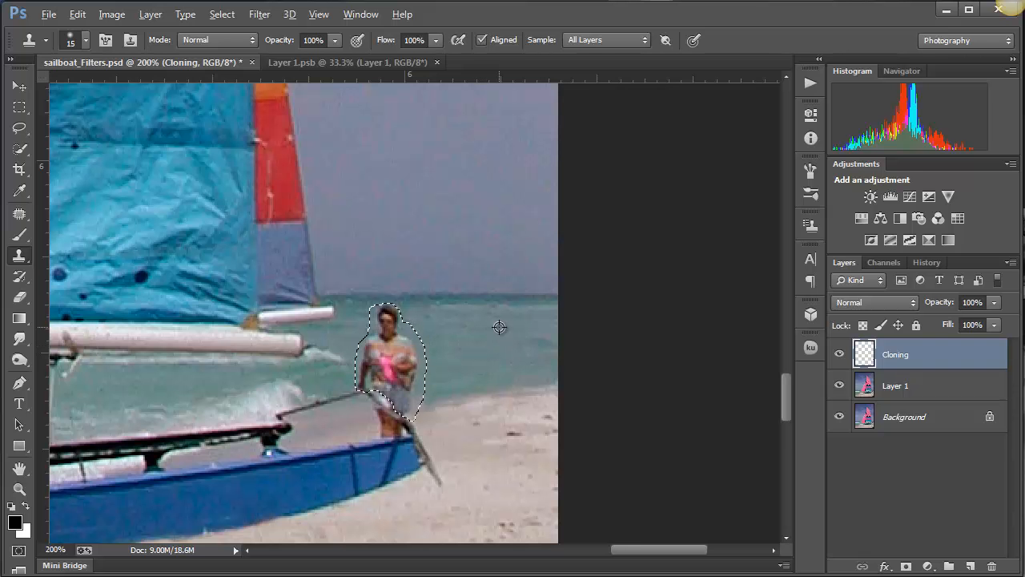
{"action": "mouse_move", "coordinate": [383, 311]}
{"action": "left_mouse_down"}
{"action": "mouse_move", "coordinate": [378, 351]}
{"action": "mouse_move", "coordinate": [405, 348]}
{"action": "mouse_move", "coordinate": [393, 364]}
{"action": "mouse_move", "coordinate": [359, 348]}
{"action": "mouse_move", "coordinate": [390, 359]}
{"action": "mouse_move", "coordinate": [377, 366]}
{"action": "mouse_move", "coordinate": [400, 368]}
{"action": "mouse_move", "coordinate": [361, 376]}
{"action": "mouse_move", "coordinate": [369, 384]}
{"action": "mouse_move", "coordinate": [393, 372]}
{"action": "mouse_move", "coordinate": [394, 394]}
{"action": "mouse_move", "coordinate": [387, 387]}
{"action": "mouse_move", "coordinate": [415, 401]}
{"action": "mouse_move", "coordinate": [394, 385]}
{"action": "left_mouse_up"}
{"action": "left_click", "coordinate": [484, 347], "text": "alt"}
{"action": "left_click", "coordinate": [500, 392], "text": "alt"}
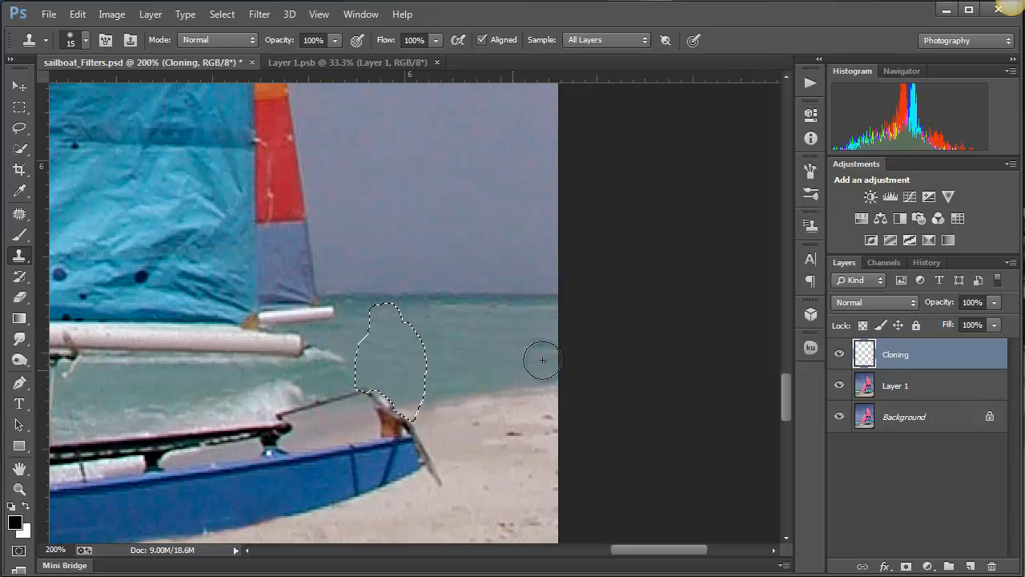
- Deselect and clone water just beneath the horizon to even out the area where the woman stood
{"action": "key", "text": "ctrl+d"}
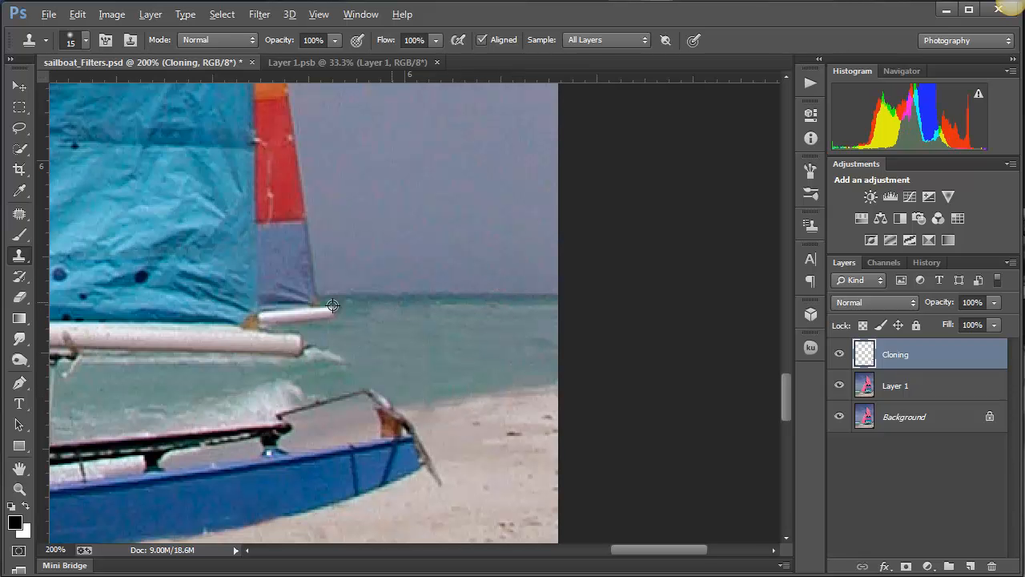
{"action": "left_click", "coordinate": [508, 300], "text": "alt"}
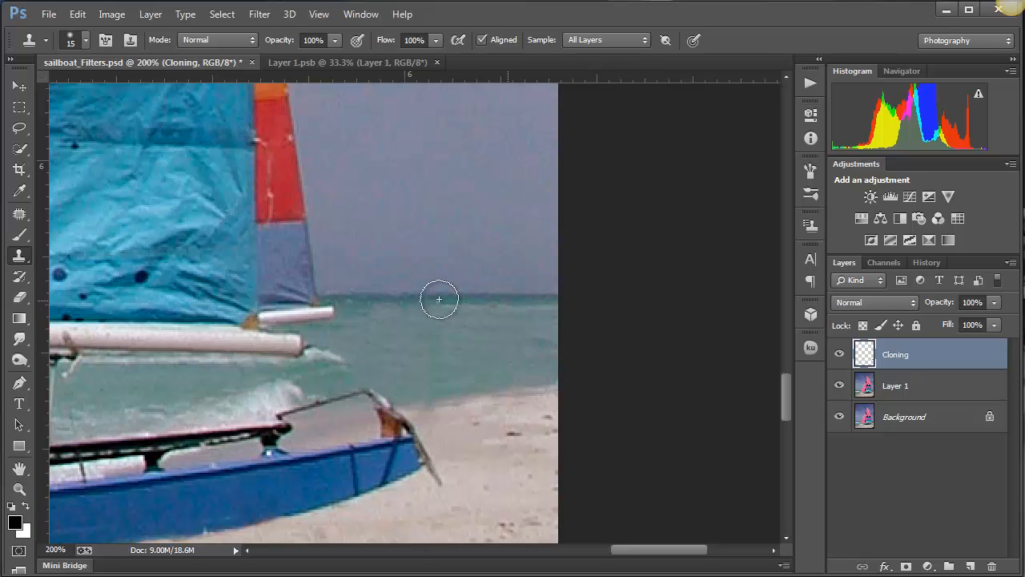
{"action": "mouse_move", "coordinate": [443, 301]}
{"action": "left_mouse_down"}
{"action": "mouse_move", "coordinate": [350, 307]}
{"action": "mouse_move", "coordinate": [368, 315]}
{"action": "left_mouse_up"}
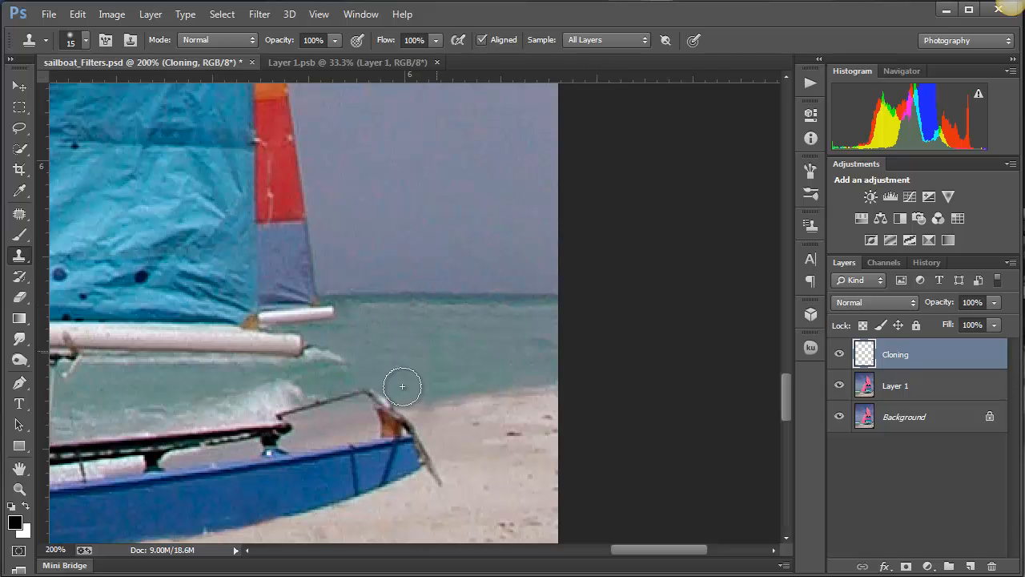
- Clone sea water over the two swimmers behind the breaking wave in front of the pink sail and touch up the wave's crest
{"action": "scroll", "coordinate": [406, 371], "scroll_direction": "down", "scroll_amount": 4}
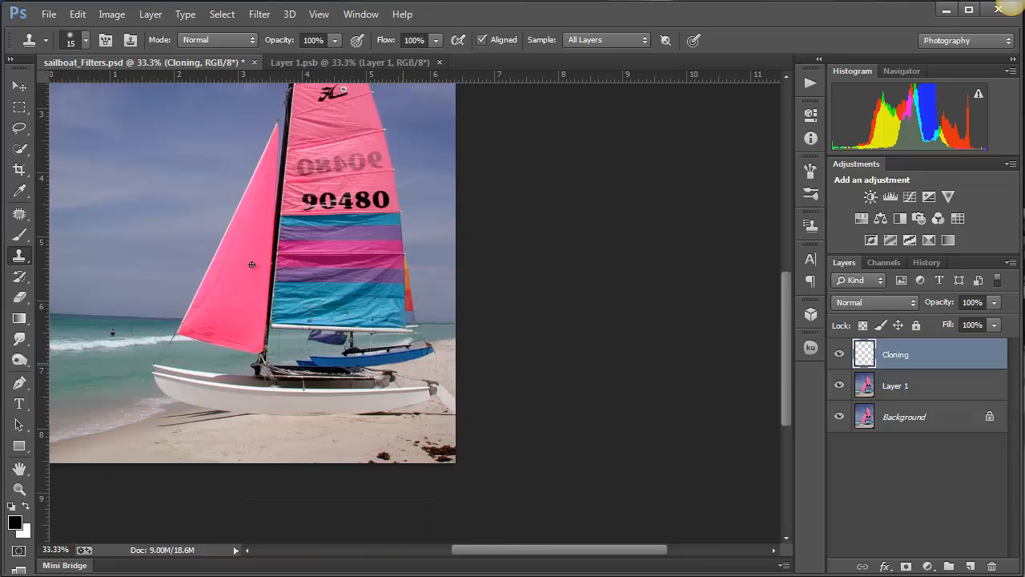
{"action": "left_click_drag", "start_coordinate": [158, 350], "coordinate": [306, 387]}
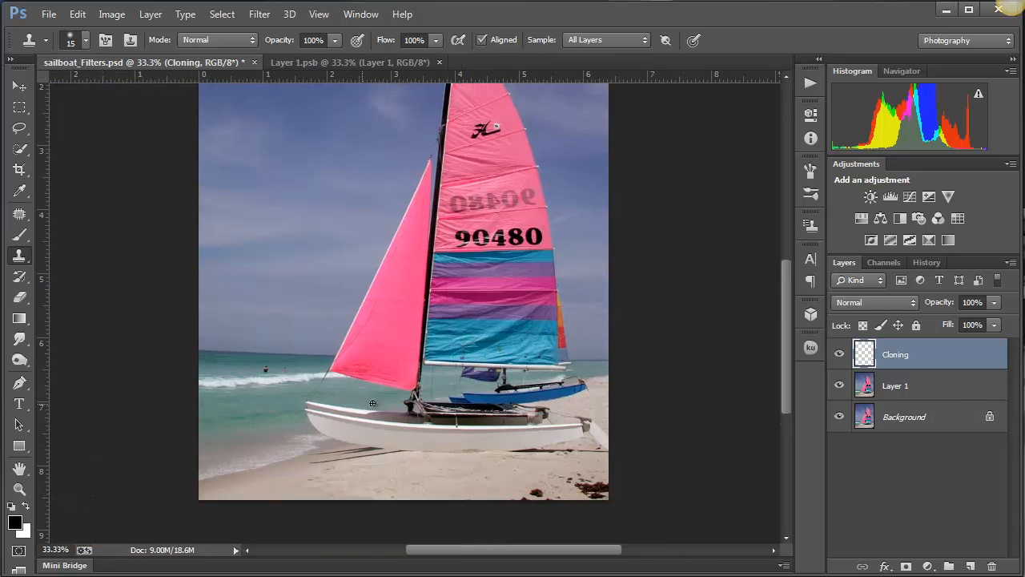
{"action": "scroll", "coordinate": [279, 369], "scroll_direction": "up", "scroll_amount": 2}
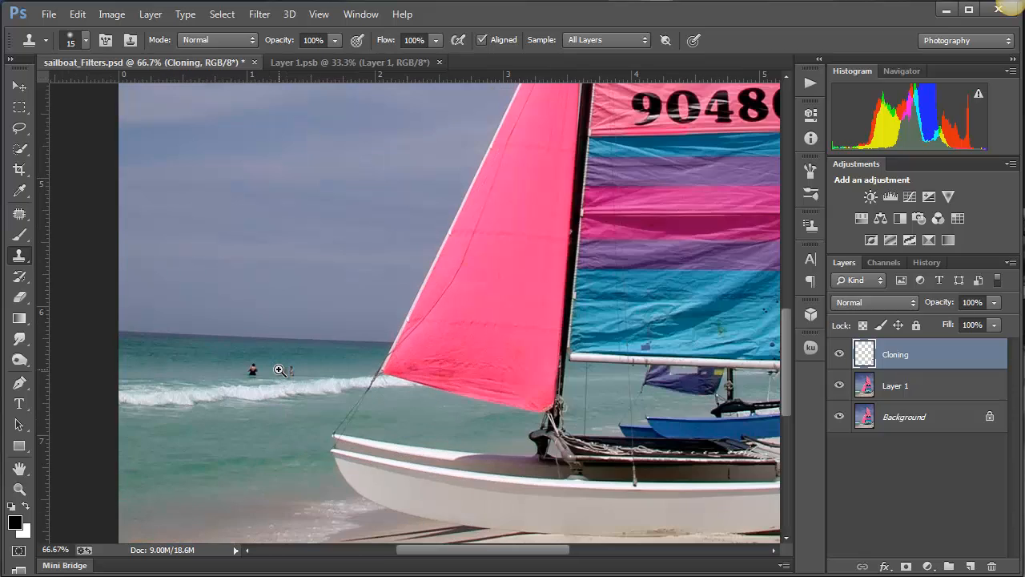
{"action": "scroll", "coordinate": [279, 369], "scroll_direction": "up", "scroll_amount": 1}
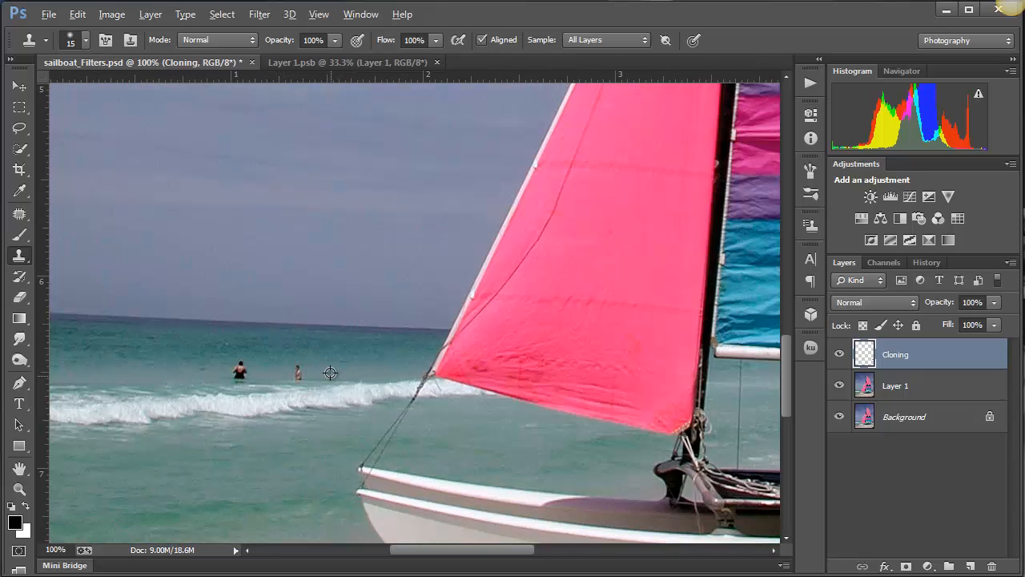
{"action": "left_click", "coordinate": [330, 373], "text": "alt"}
{"action": "left_click", "coordinate": [298, 372]}
{"action": "left_click", "coordinate": [277, 366], "text": "alt"}
{"action": "left_click", "coordinate": [232, 372]}
{"action": "left_click_drag", "start_coordinate": [232, 372], "coordinate": [249, 378]}
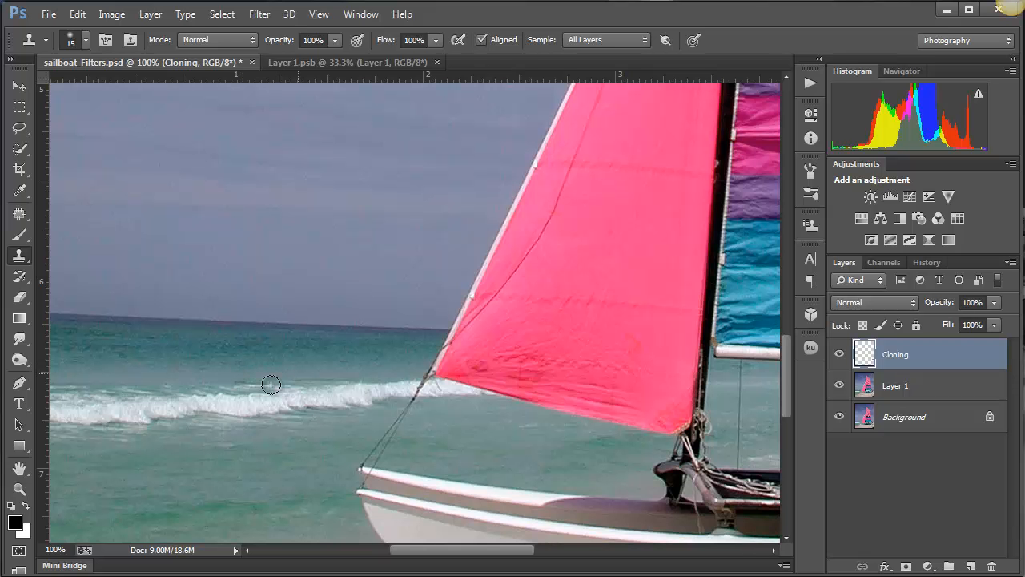
{"action": "left_click", "coordinate": [276, 384], "text": "alt"}
{"action": "left_click_drag", "start_coordinate": [258, 383], "coordinate": [227, 384]}
- Clone nearby sand over the smaller seaweed clump at the photo's lower edge with a 40 px Clone Stamp brush
{"action": "key", "text": "ctrl+0"}
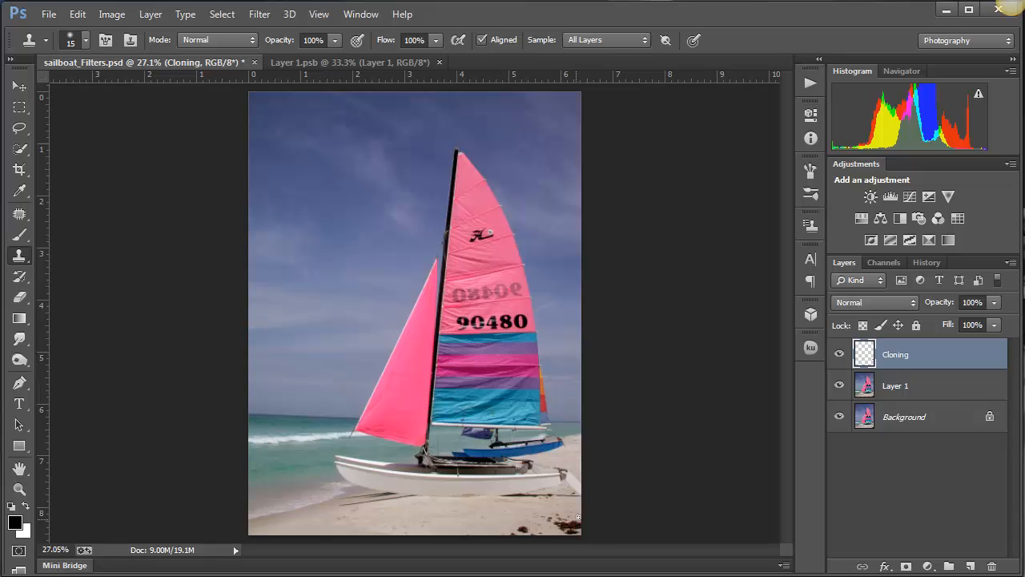
{"action": "scroll", "coordinate": [562, 514], "scroll_direction": "up", "scroll_amount": 1}
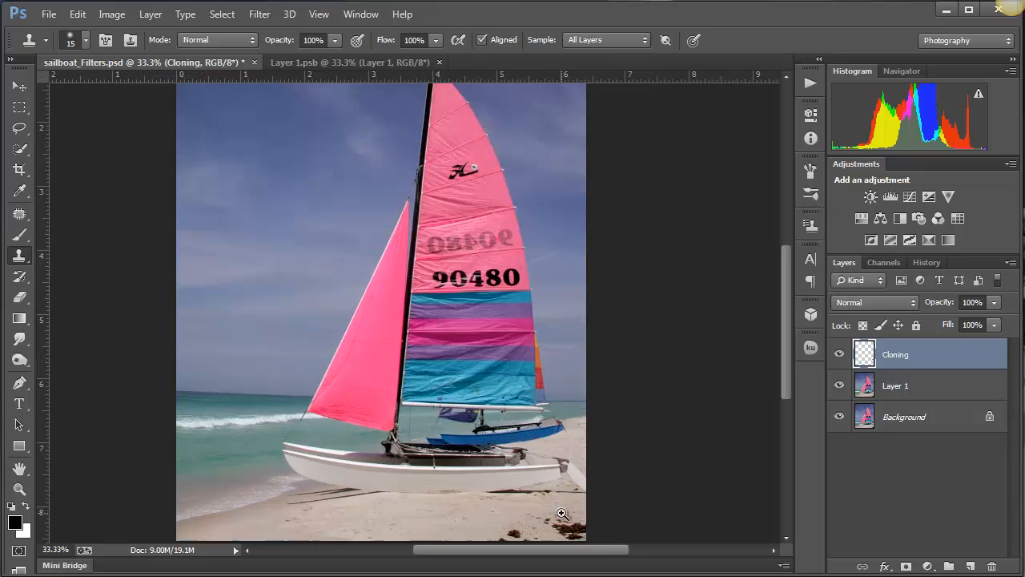
{"action": "scroll", "coordinate": [561, 513], "scroll_direction": "up", "scroll_amount": 1}
{"action": "left_click_drag", "start_coordinate": [560, 513], "coordinate": [541, 435]}
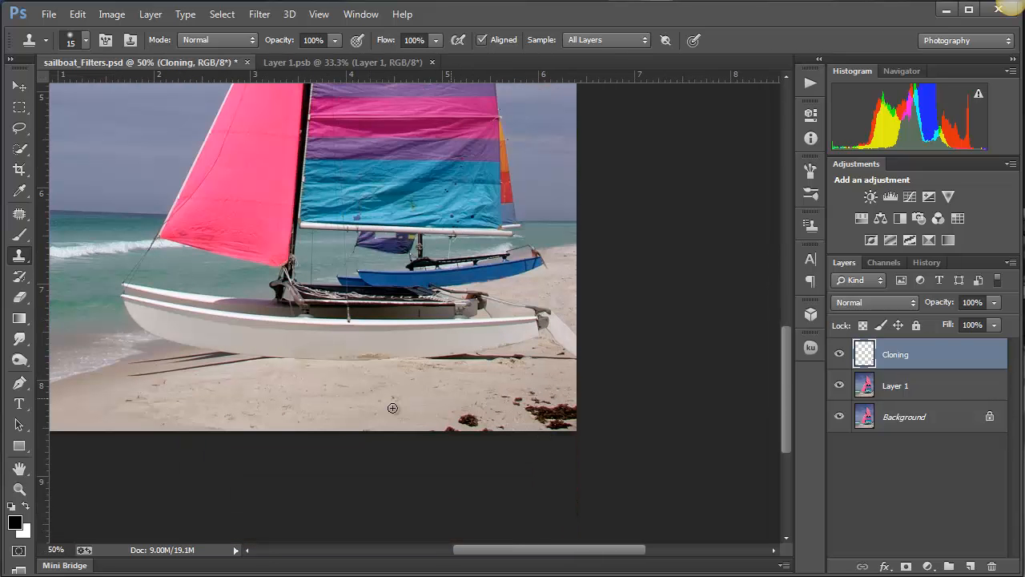
{"action": "key", "text": "bracketright"}
{"action": "key", "text": "bracketright"}
{"action": "key", "text": "alt"}
{"action": "left_click", "coordinate": [412, 395], "text": "alt"}
{"action": "mouse_move", "coordinate": [469, 414]}
{"action": "left_mouse_down"}
{"action": "mouse_move", "coordinate": [497, 428]}
{"action": "mouse_move", "coordinate": [428, 430]}
{"action": "left_mouse_up"}
- Clone clean sand over the large seaweed clump in the photo's lower-right corner, turning off Aligned sampling partway through
{"action": "key", "text": "alt"}
{"action": "left_click", "coordinate": [354, 398], "text": "alt"}
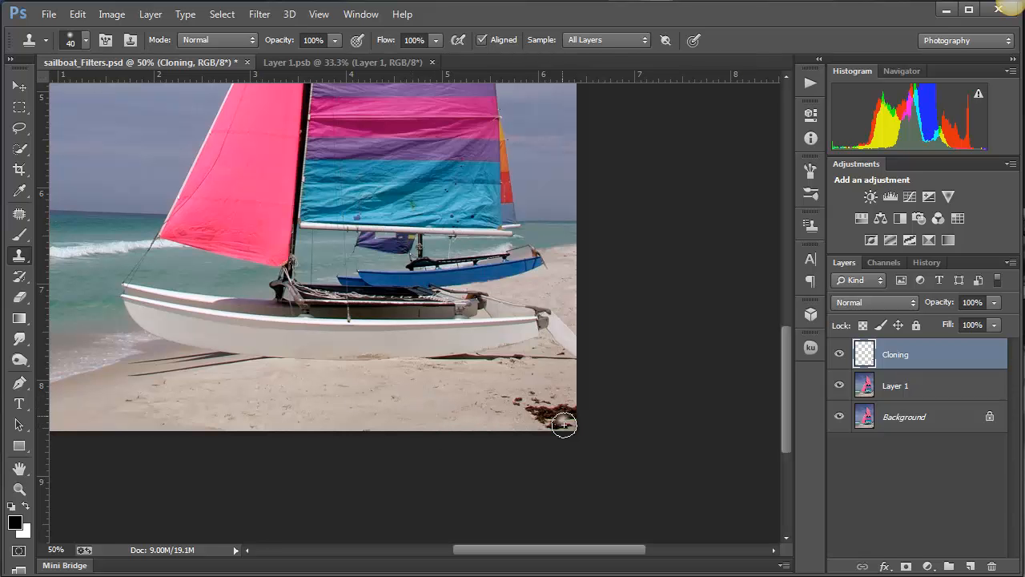
{"action": "mouse_move", "coordinate": [561, 419]}
{"action": "left_mouse_down"}
{"action": "mouse_move", "coordinate": [572, 407]}
{"action": "mouse_move", "coordinate": [531, 419]}
{"action": "mouse_move", "coordinate": [538, 414]}
{"action": "left_mouse_up"}
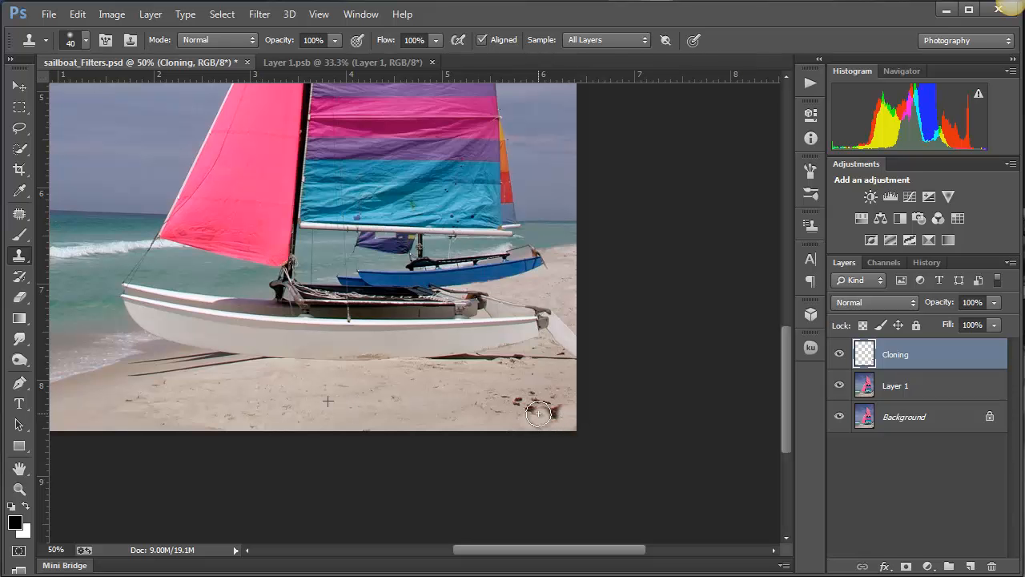
{"action": "left_click", "coordinate": [481, 39]}
{"action": "mouse_move", "coordinate": [536, 414]}
{"action": "left_mouse_down"}
{"action": "mouse_move", "coordinate": [561, 414]}
{"action": "mouse_move", "coordinate": [534, 408]}
{"action": "mouse_move", "coordinate": [539, 396]}
{"action": "mouse_move", "coordinate": [455, 424]}
{"action": "left_mouse_up"}
{"action": "left_click", "coordinate": [401, 394], "text": "alt"}
{"action": "mouse_move", "coordinate": [512, 398]}
{"action": "left_mouse_down"}
{"action": "mouse_move", "coordinate": [570, 399]}
{"action": "mouse_move", "coordinate": [554, 406]}
{"action": "left_mouse_up"}
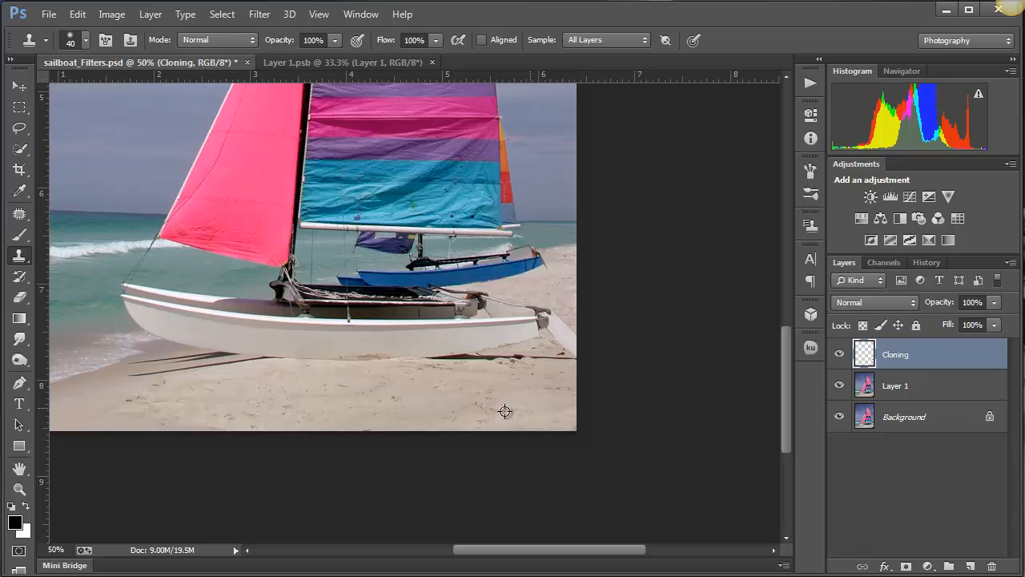
- Touch up the cloned sand from fresh sample points, and toggle the Cloning layer's visibility to compare the retouching with the original
{"action": "left_click", "coordinate": [438, 392], "text": "alt"}
{"action": "mouse_move", "coordinate": [490, 410]}
{"action": "left_mouse_down"}
{"action": "mouse_move", "coordinate": [451, 407]}
{"action": "mouse_move", "coordinate": [477, 418]}
{"action": "mouse_move", "coordinate": [466, 420]}
{"action": "left_mouse_up"}
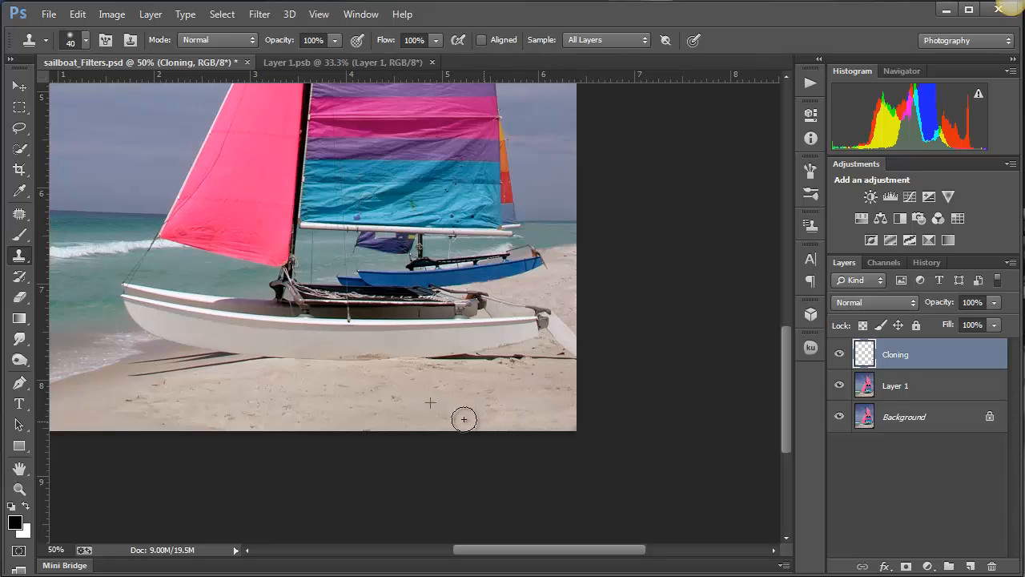
{"action": "left_click", "coordinate": [558, 388], "text": "alt"}
{"action": "left_click_drag", "start_coordinate": [529, 403], "coordinate": [435, 418]}
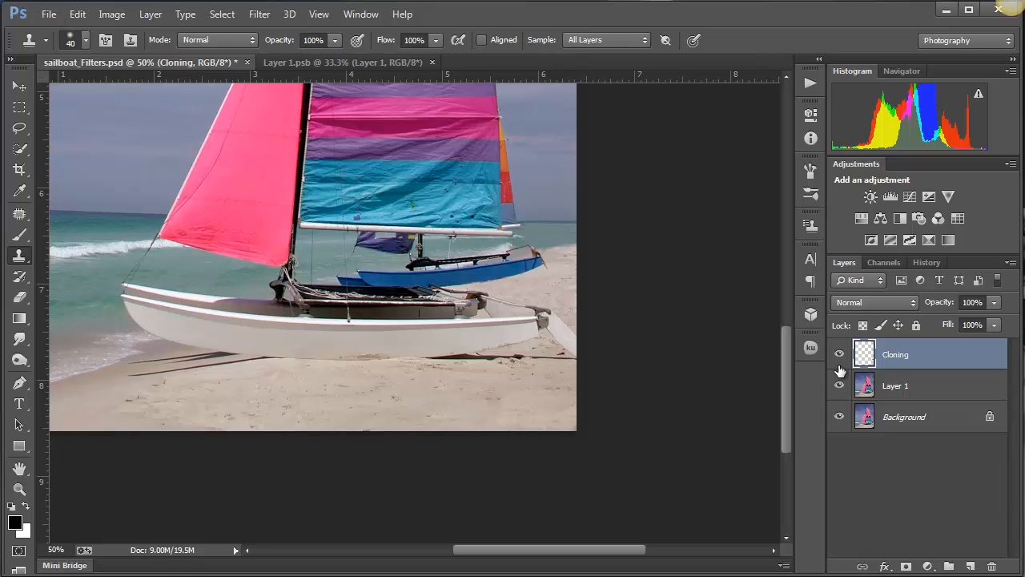
{"action": "left_click_drag", "start_coordinate": [839, 354], "coordinate": [846, 379]}
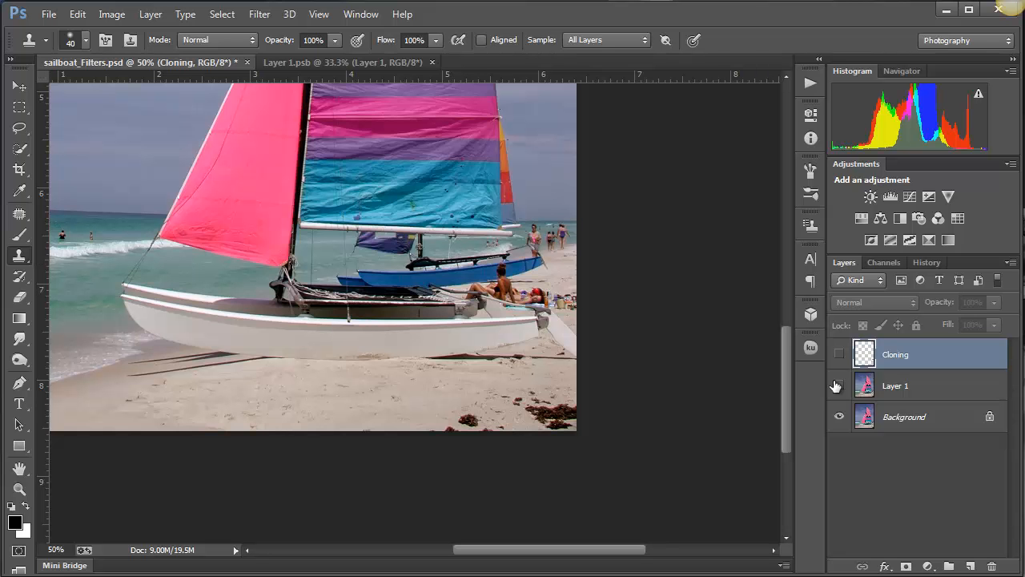
{"action": "left_click_drag", "start_coordinate": [838, 386], "coordinate": [835, 364]}
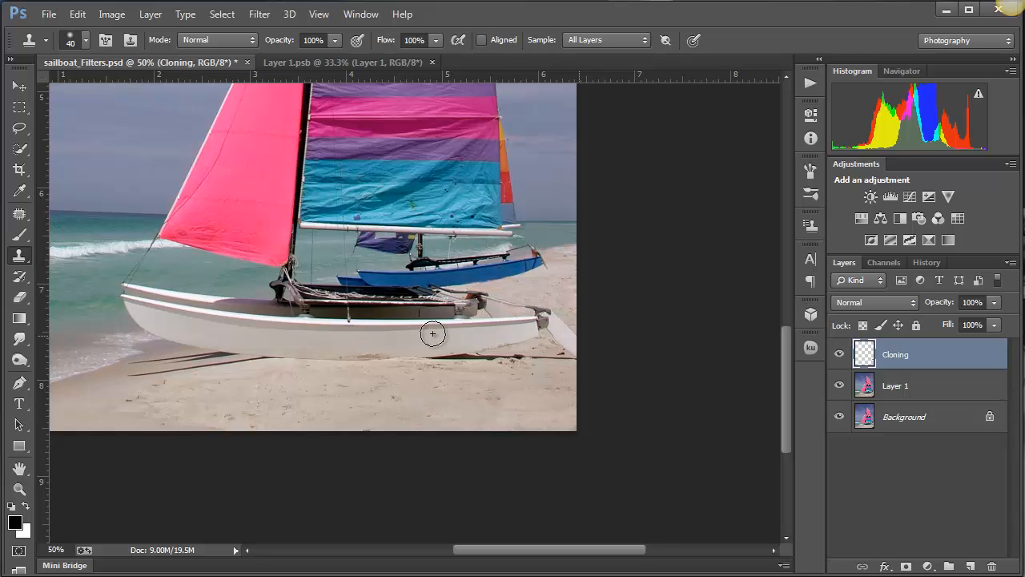
- Save the document to the Desktop as sailboat_Filters_2.psd in Photoshop format with Maximize Compatibility on
{"action": "left_click", "coordinate": [46, 16]}
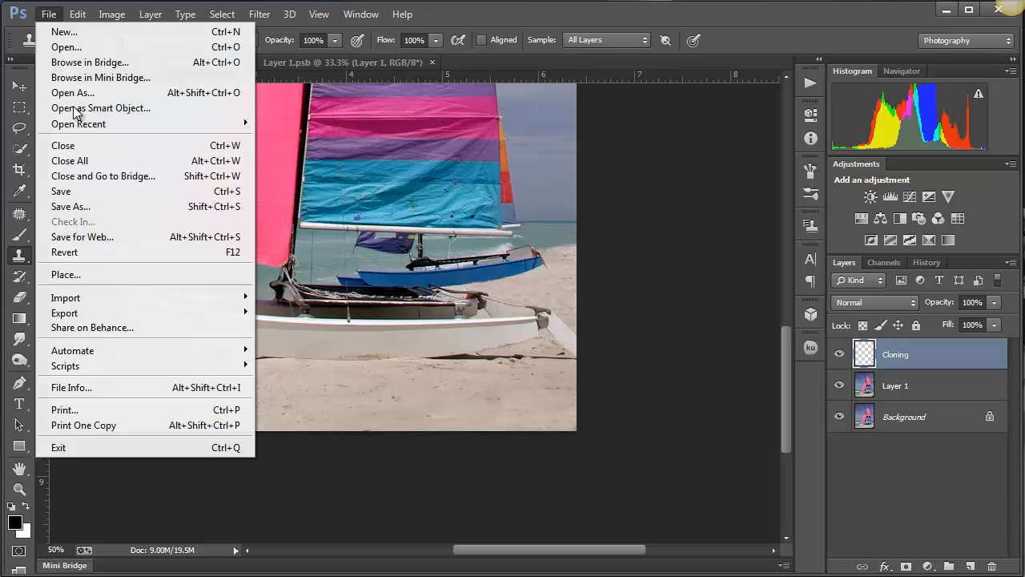
{"action": "left_click", "coordinate": [99, 207]}
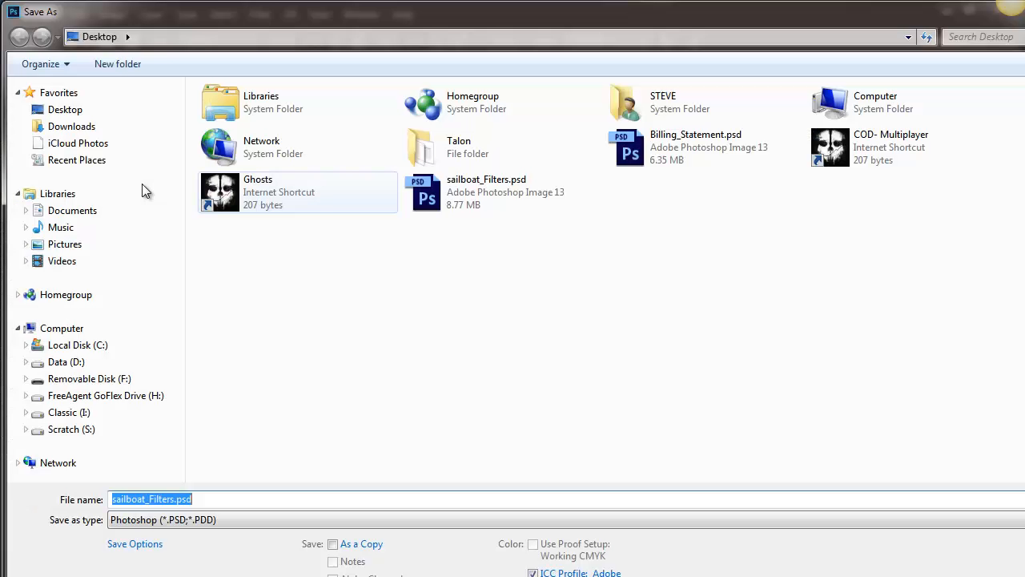
{"action": "left_click", "coordinate": [74, 111]}
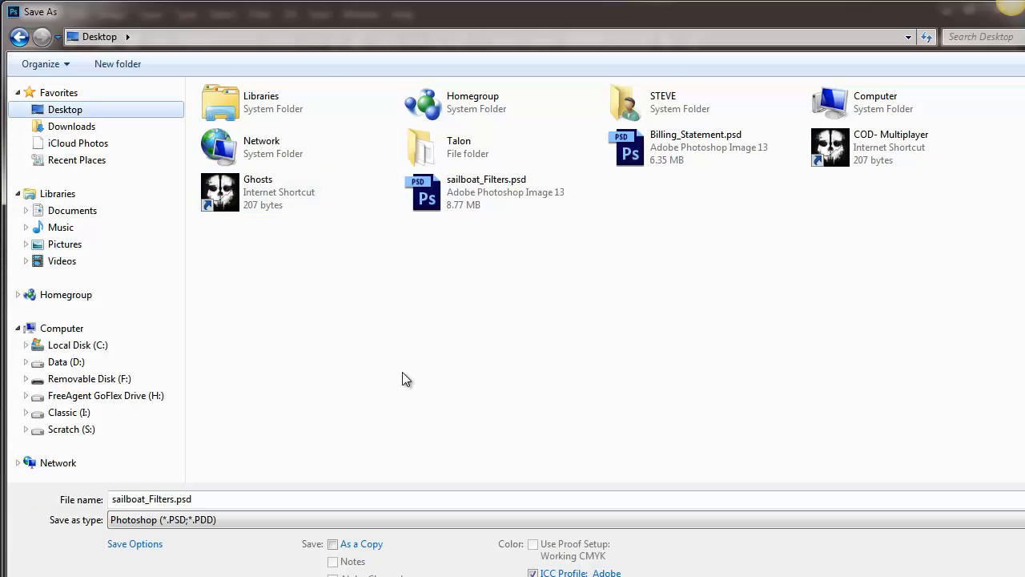
{"action": "left_click", "coordinate": [205, 498]}
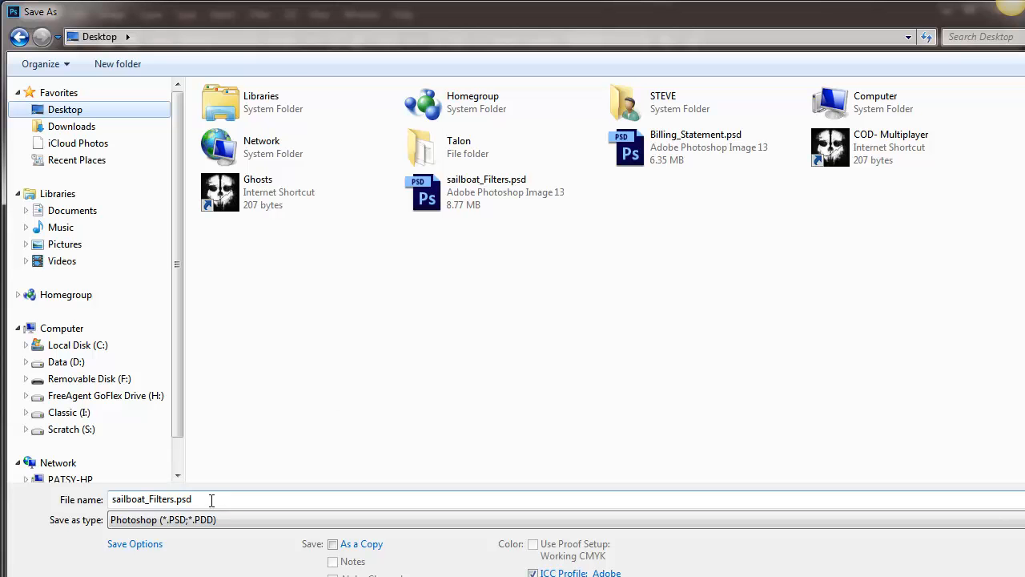
{"action": "double_click", "coordinate": [173, 501]}
{"action": "left_click", "coordinate": [174, 500]}
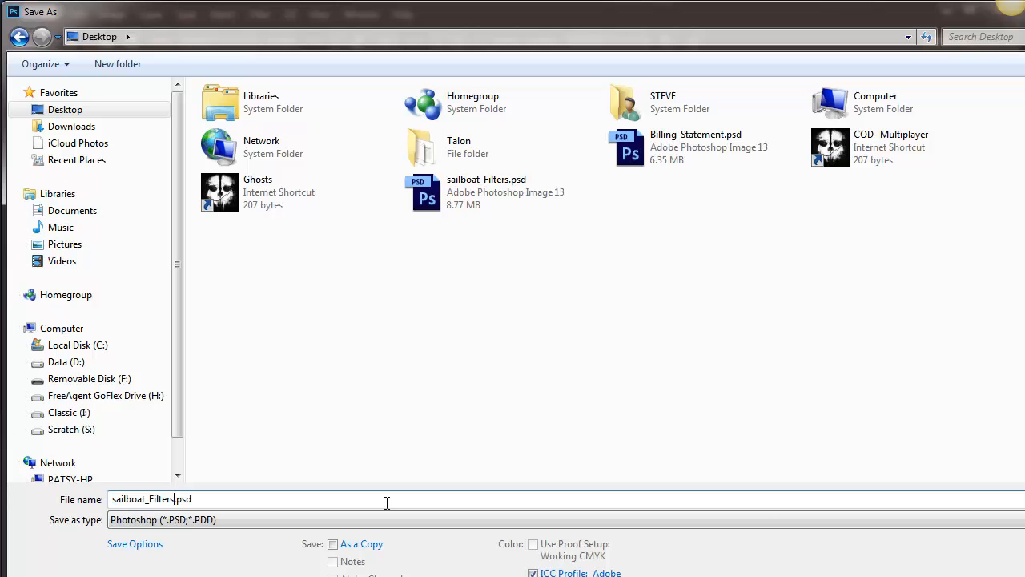
{"action": "type", "text": "_2"}
{"action": "key", "text": "Return"}
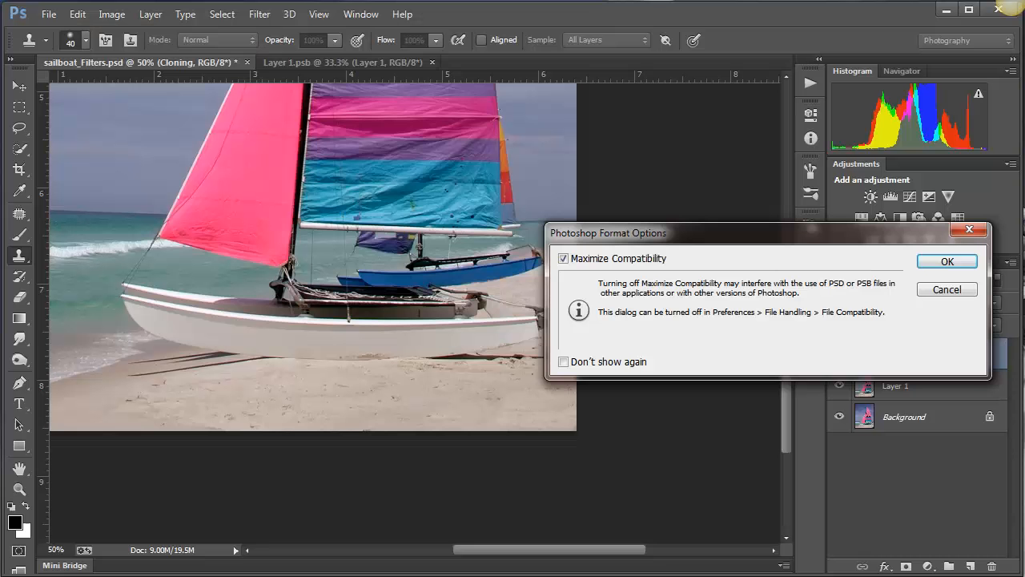
{"action": "left_click", "coordinate": [953, 262]}
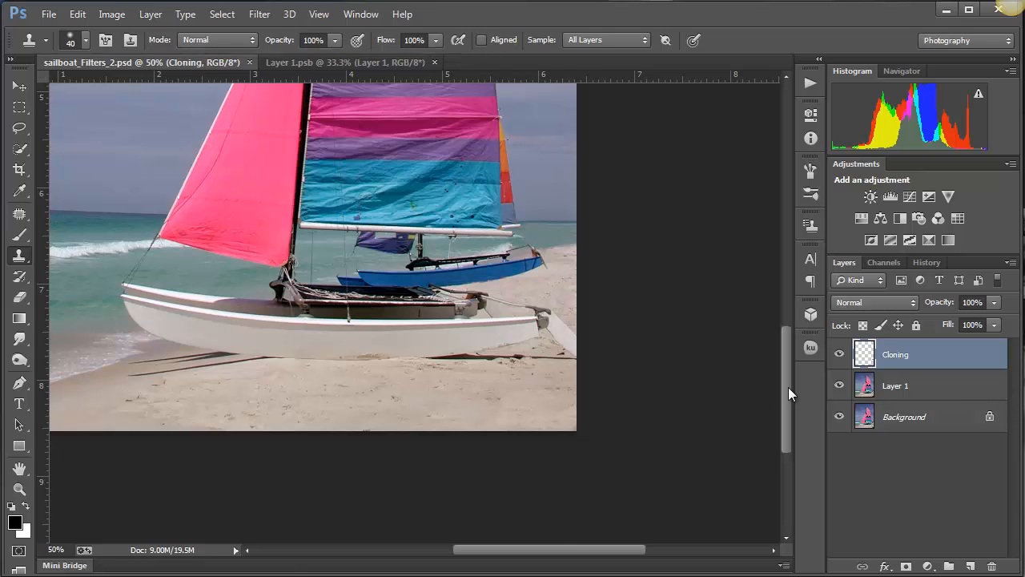
{"action": "left_click_drag", "start_coordinate": [788, 387], "coordinate": [781, 290]}
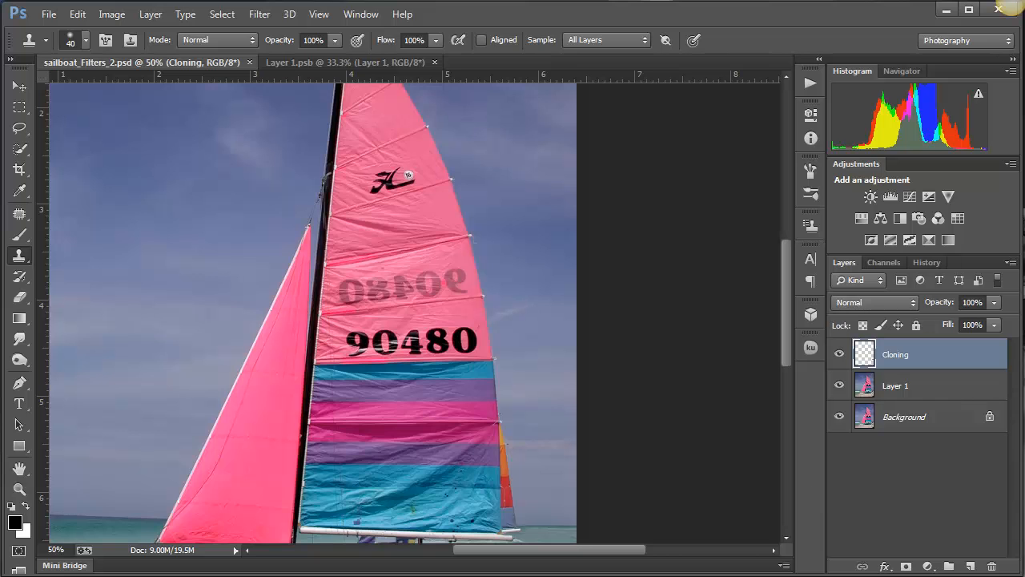
{"action": "key", "text": "ctrl+0"}
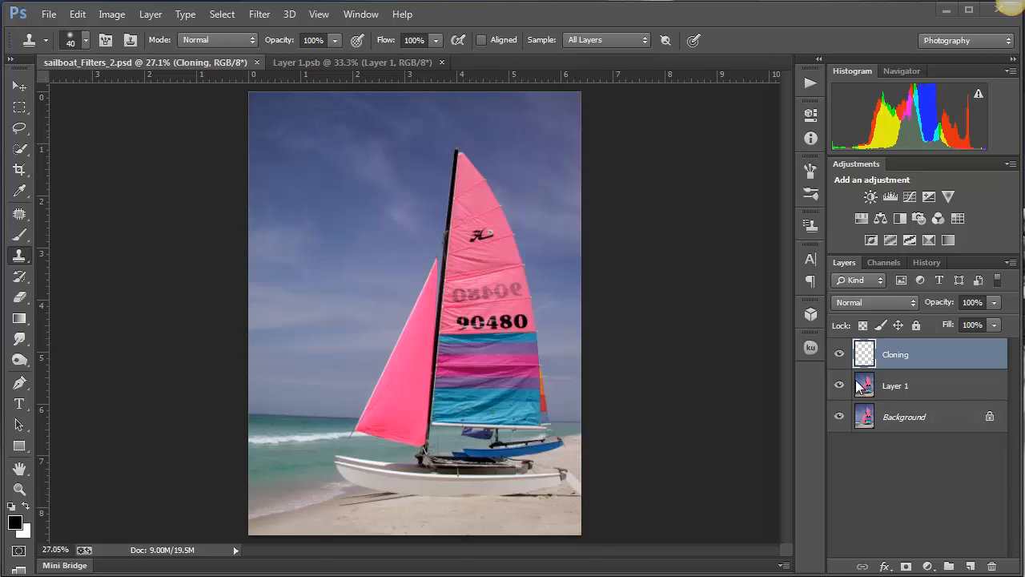
- Compare the photo with and without the Cloning layer and merge that layer down into Layer 1
{"action": "left_click", "coordinate": [841, 356]}
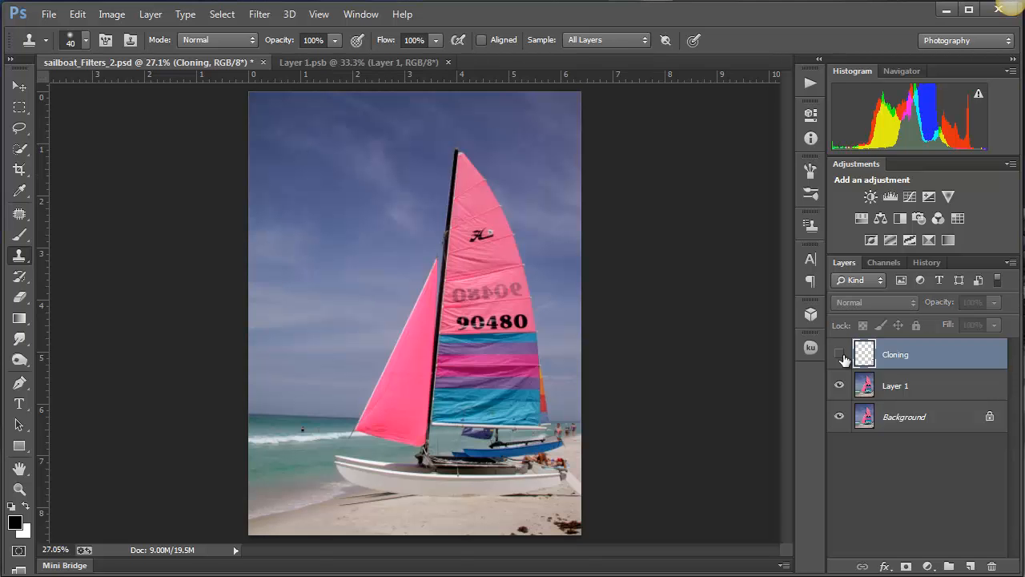
{"action": "left_click", "coordinate": [841, 356]}
{"action": "left_click", "coordinate": [841, 356]}
{"action": "left_click", "coordinate": [841, 356]}
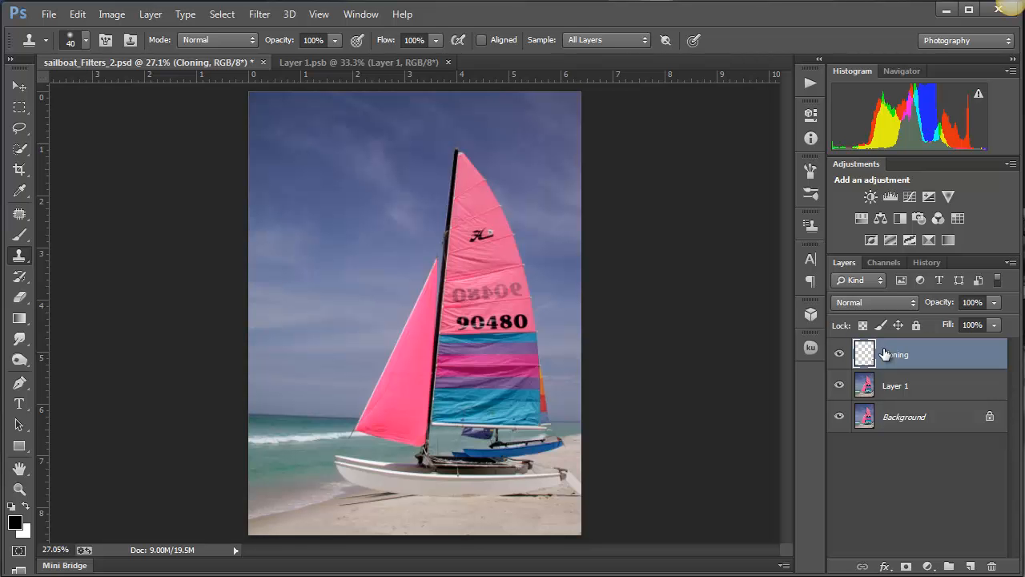
{"action": "key", "text": "ctrl+e"}
- Toggle Layer 1's visibility repeatedly to compare the retouched photo with the original Background, leaving the layer visible
{"action": "left_click", "coordinate": [840, 355]}
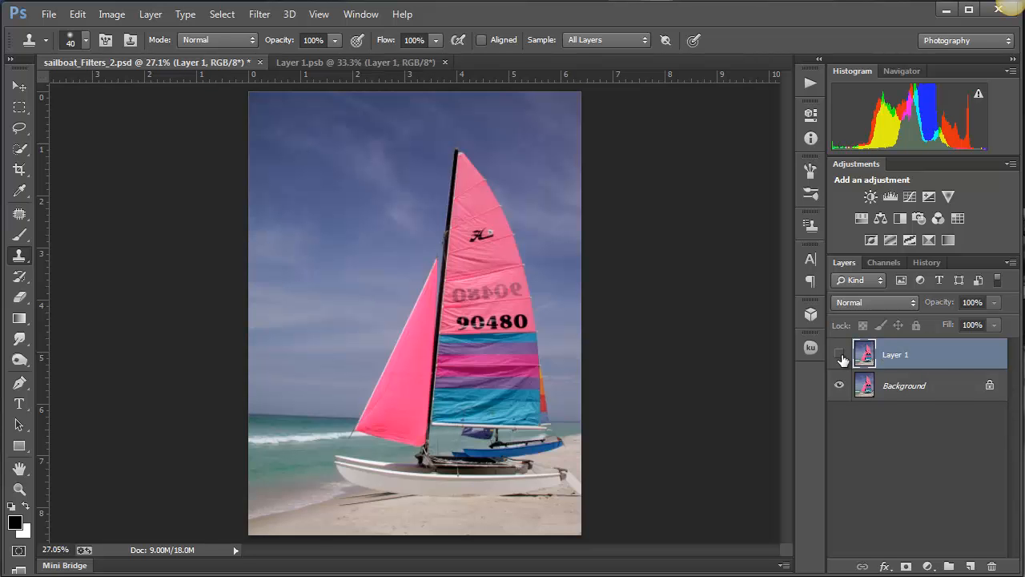
{"action": "left_click", "coordinate": [840, 355]}
{"action": "left_click", "coordinate": [840, 355]}
{"action": "left_click", "coordinate": [839, 354]}
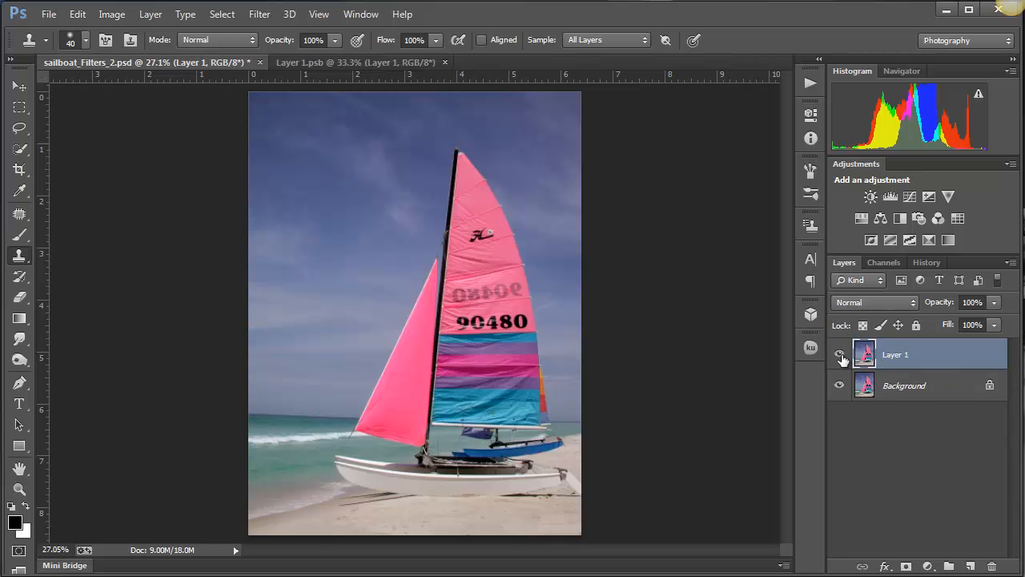
{"action": "left_click", "coordinate": [839, 355]}
{"action": "left_click", "coordinate": [839, 355]}
{"action": "left_click", "coordinate": [840, 355]}
{"action": "left_click", "coordinate": [840, 356]}
{"action": "left_click", "coordinate": [839, 354]}
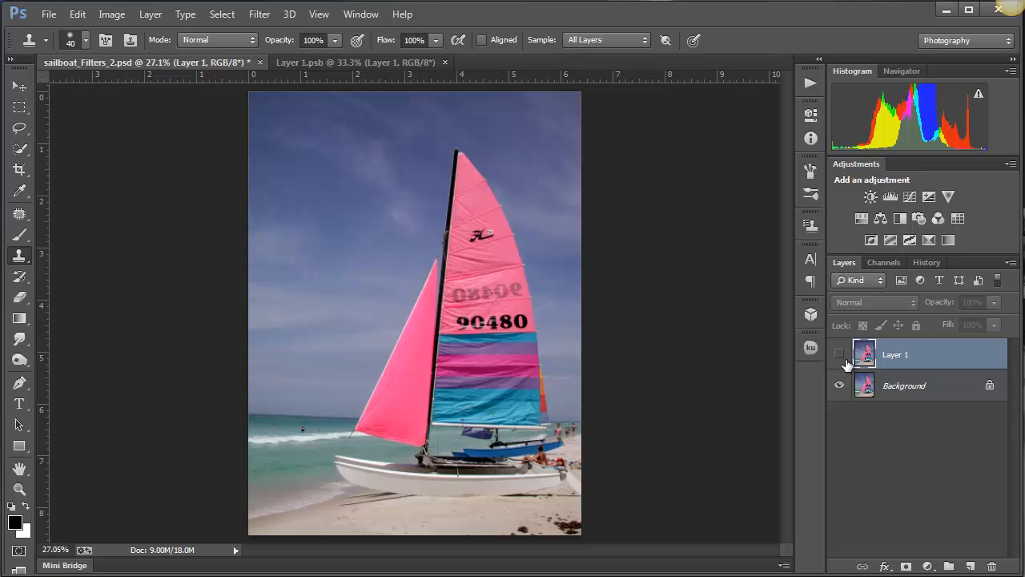
{"action": "left_click", "coordinate": [839, 356]}
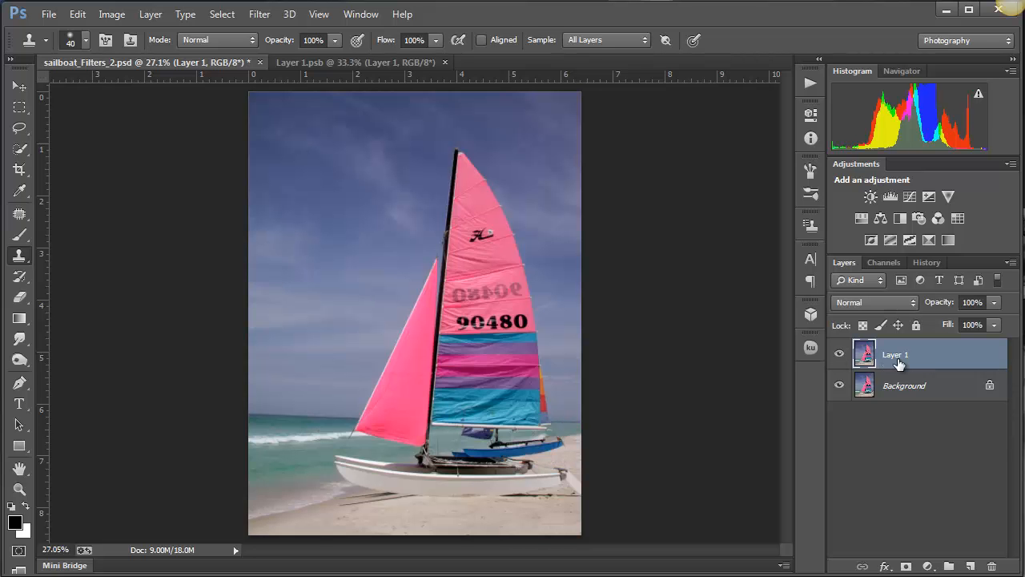
- Duplicate the merged Layer 1 and save the document
{"action": "key", "text": "ctrl+j"}
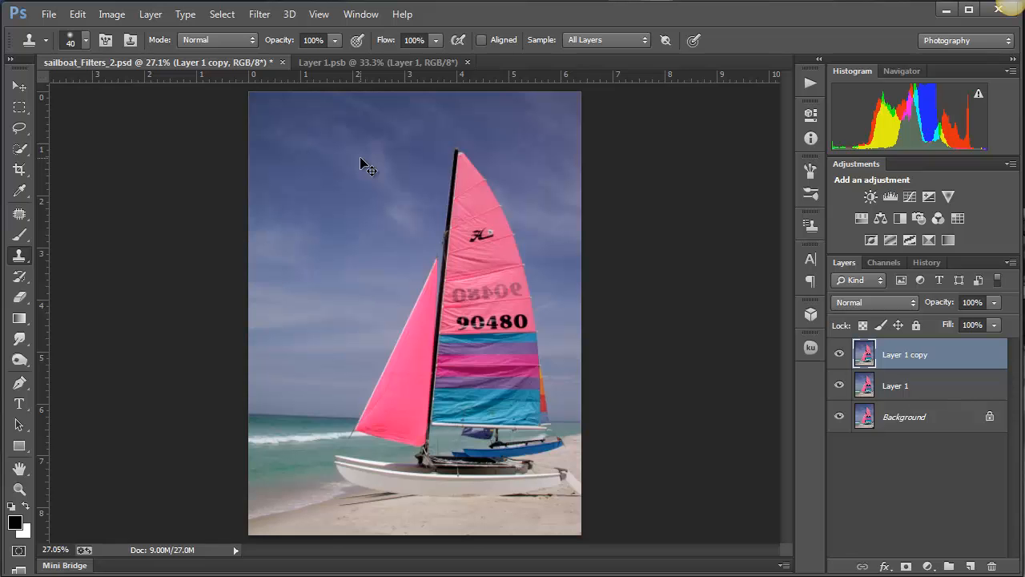
{"action": "key", "text": "ctrl+s"}
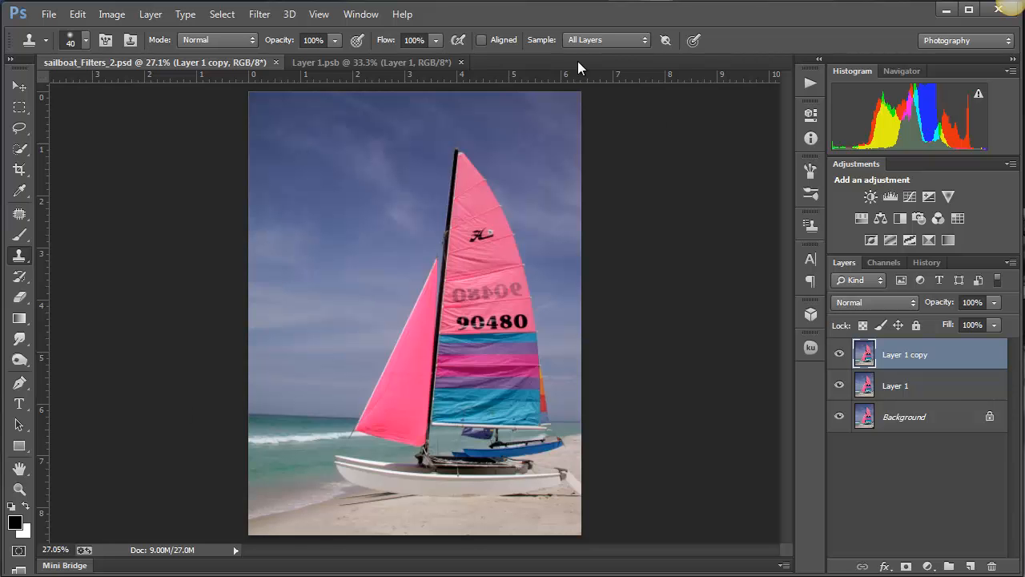
- Open the Filter Gallery for the duplicated layer and reduce its preview to 33.3% to show nearly the whole sailboat
{"action": "left_click", "coordinate": [266, 17]}
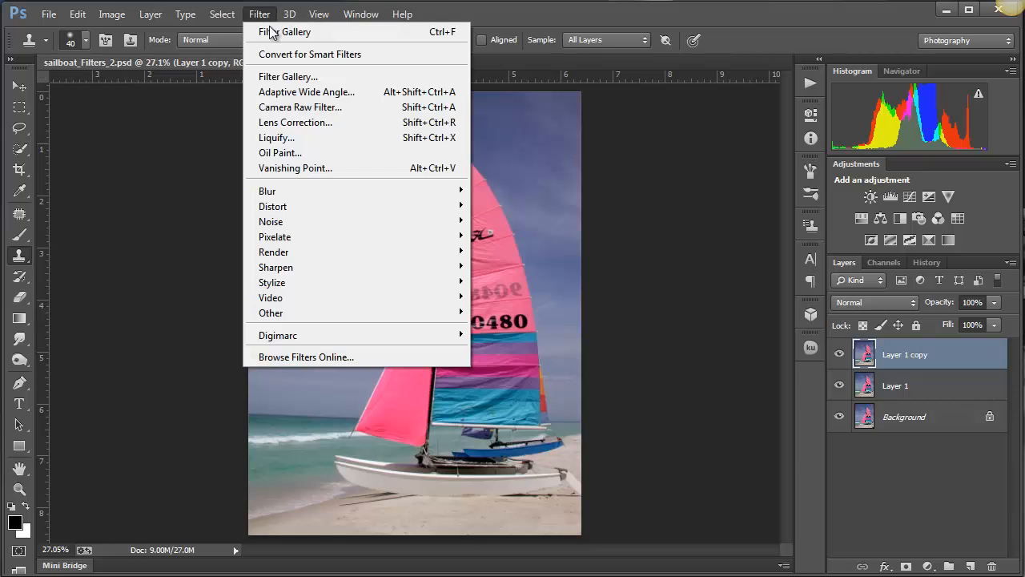
{"action": "left_click", "coordinate": [284, 76]}
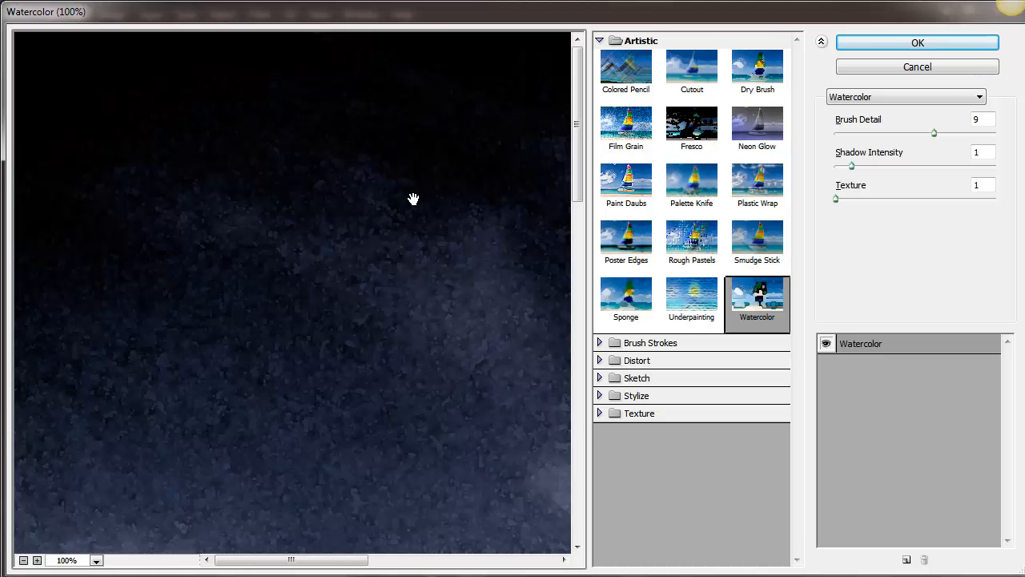
{"action": "key", "text": "alt"}
{"action": "key", "text": "ctrl+0"}
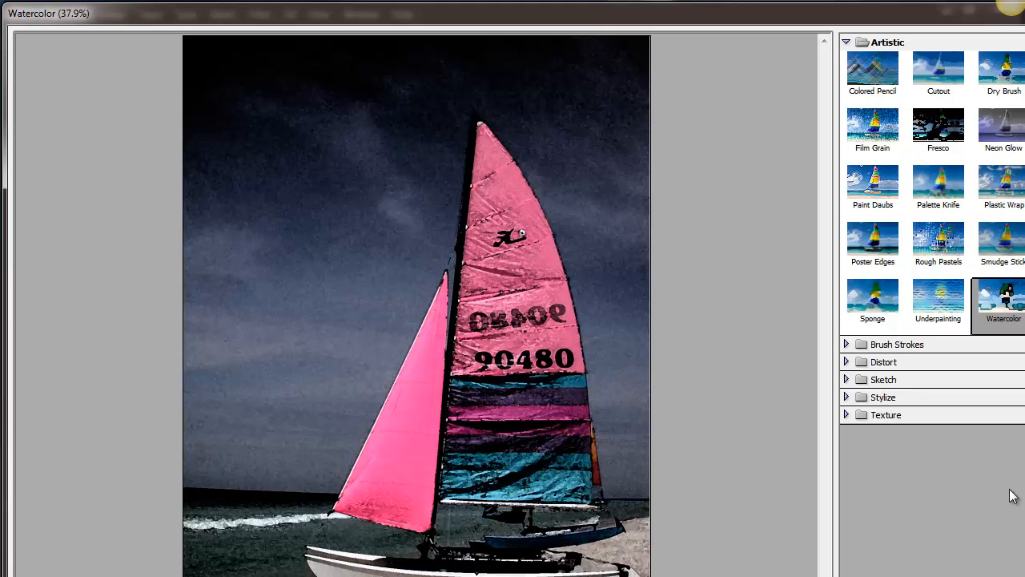
{"action": "left_click_drag", "start_coordinate": [1024, 576], "coordinate": [1022, 571]}
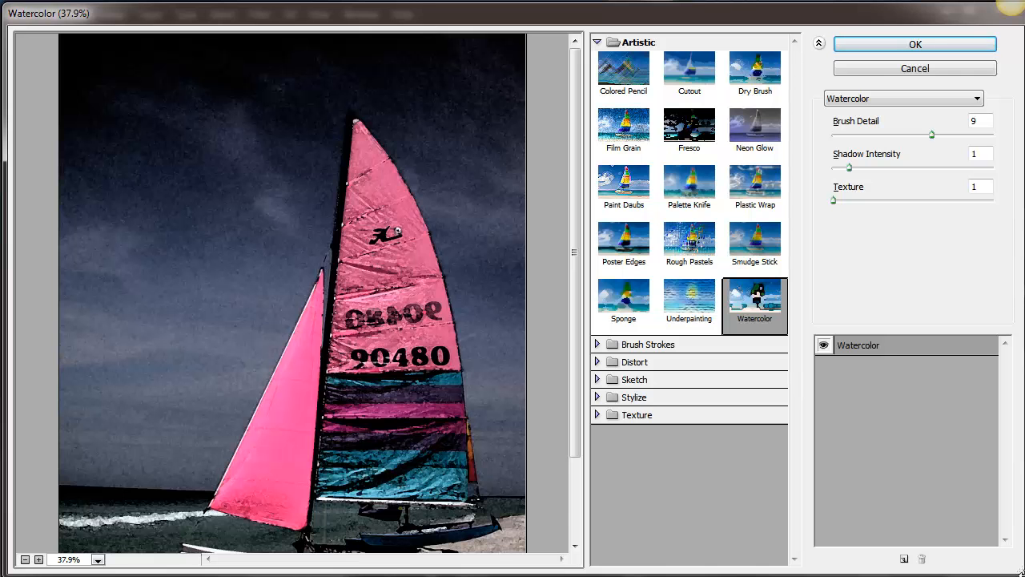
{"action": "key", "text": "alt"}
{"action": "key", "text": "ctrl+minus"}
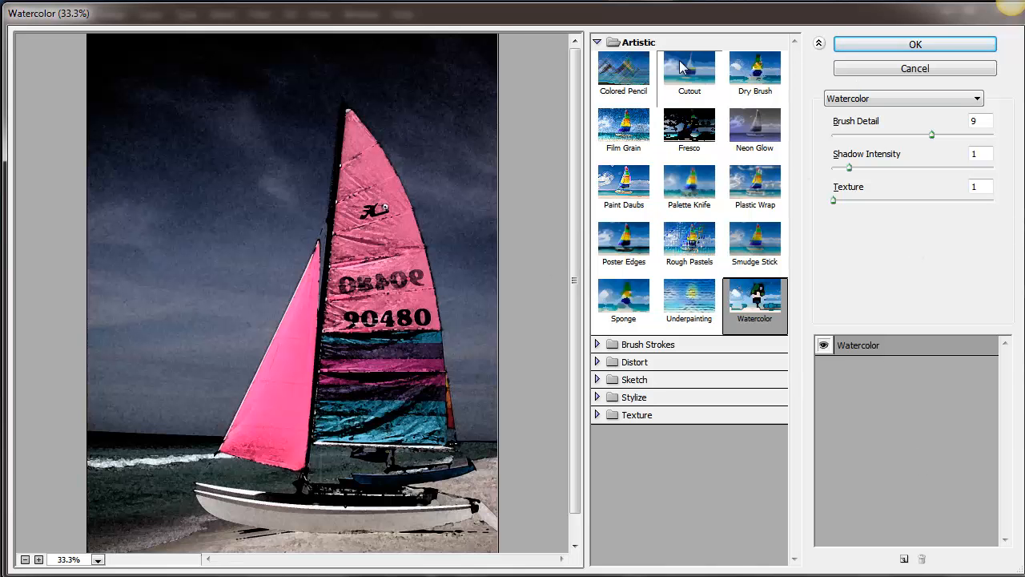
- Preview the Brush Strokes filters Accented Edges, Angled Strokes, Crosshatch, Ink Outlines, Spatter, Dark Strokes and Sprayed Strokes on the photo
{"action": "left_click", "coordinate": [597, 345]}
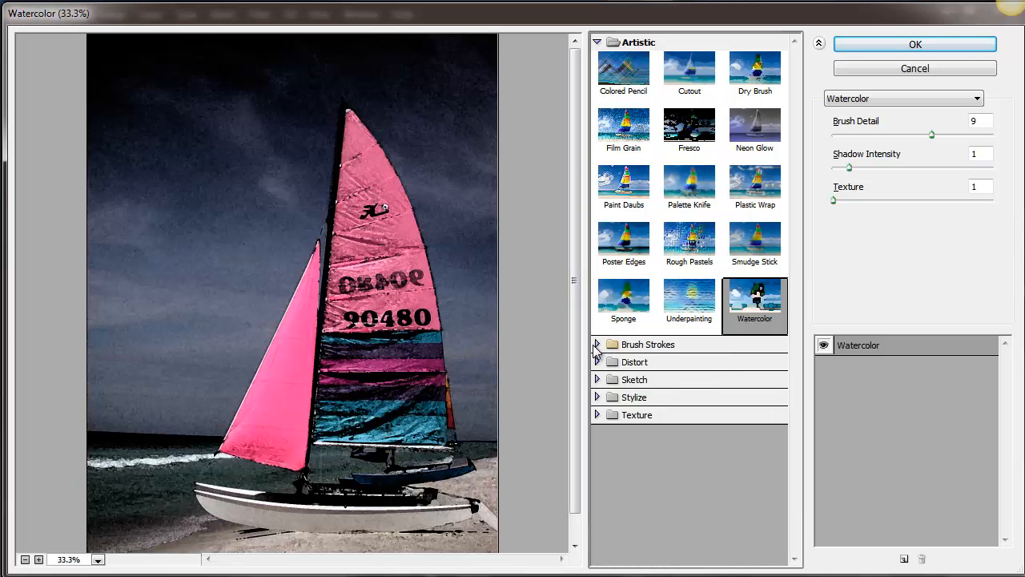
{"action": "left_click", "coordinate": [598, 344]}
{"action": "left_click", "coordinate": [597, 345]}
{"action": "left_click", "coordinate": [635, 376]}
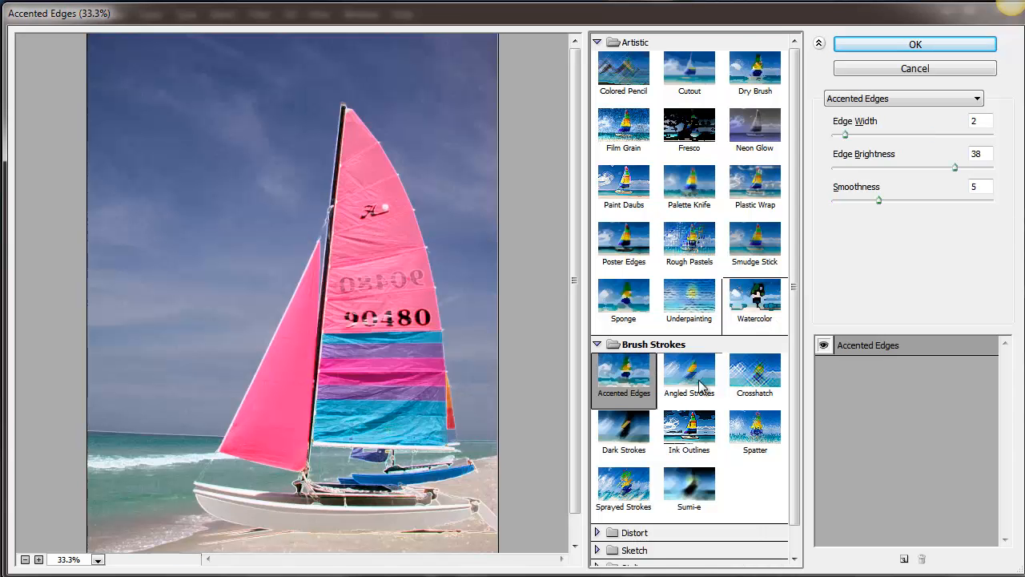
{"action": "left_click", "coordinate": [702, 382]}
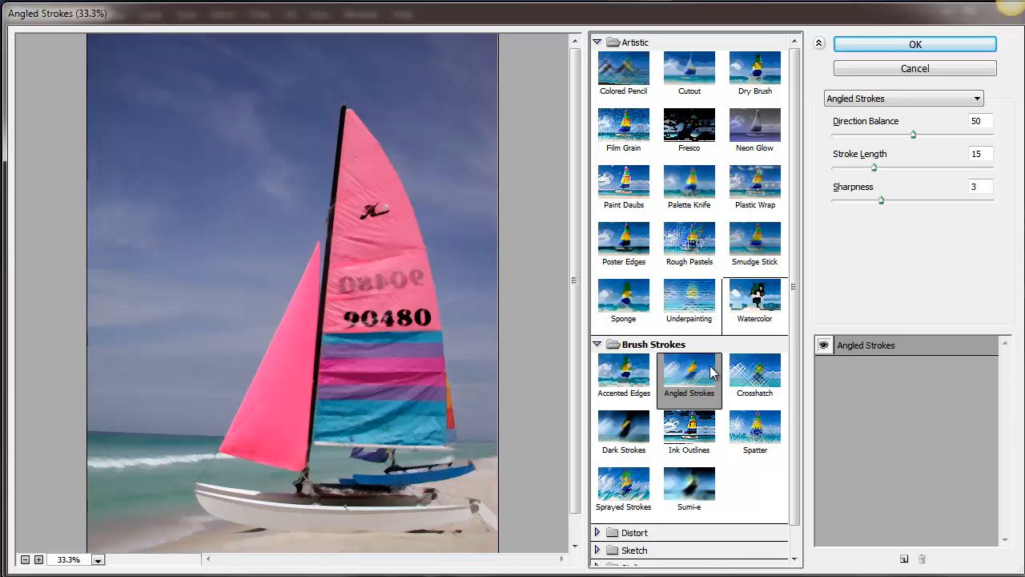
{"action": "left_click", "coordinate": [750, 373]}
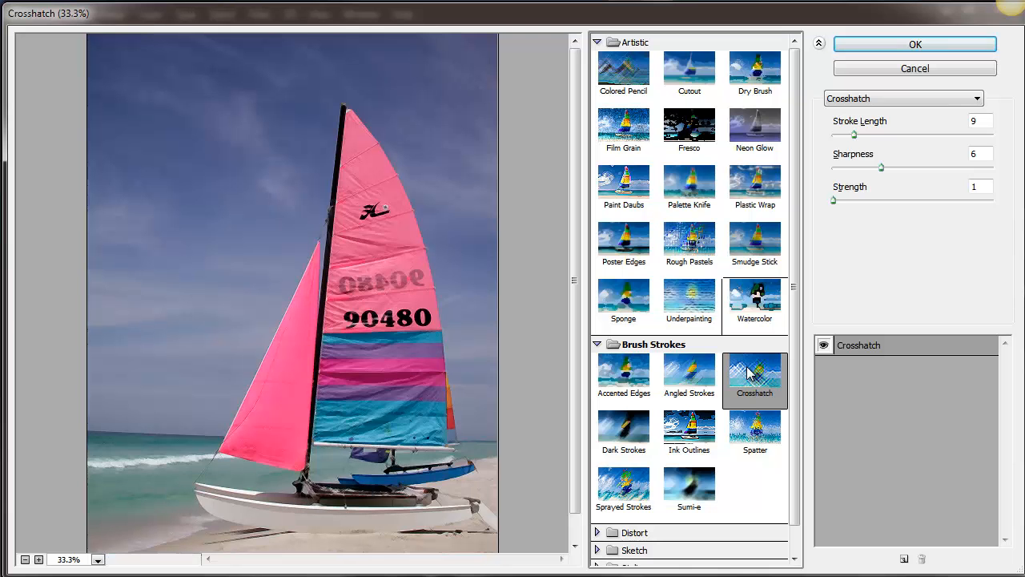
{"action": "left_click", "coordinate": [691, 428]}
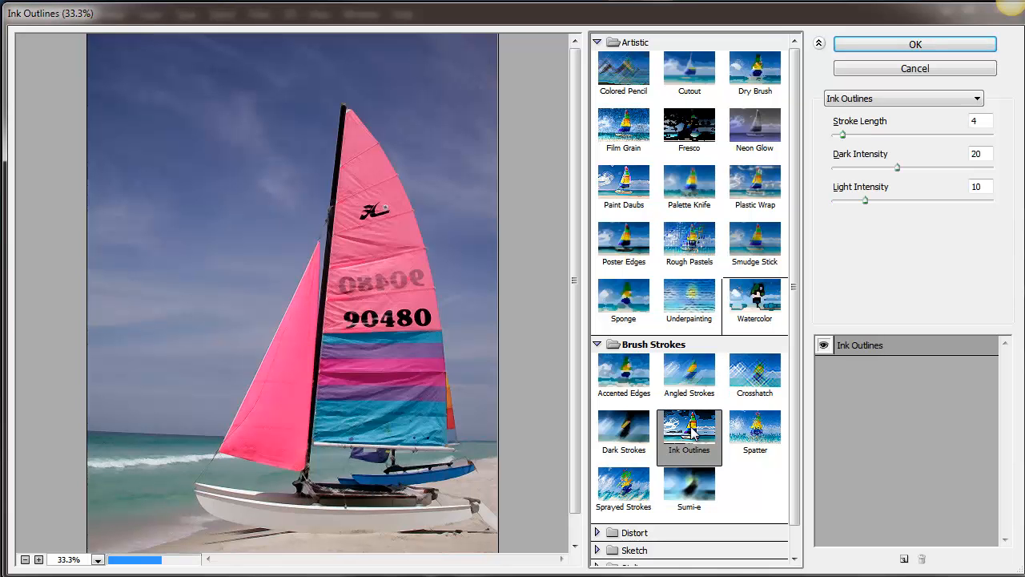
{"action": "left_click", "coordinate": [753, 428]}
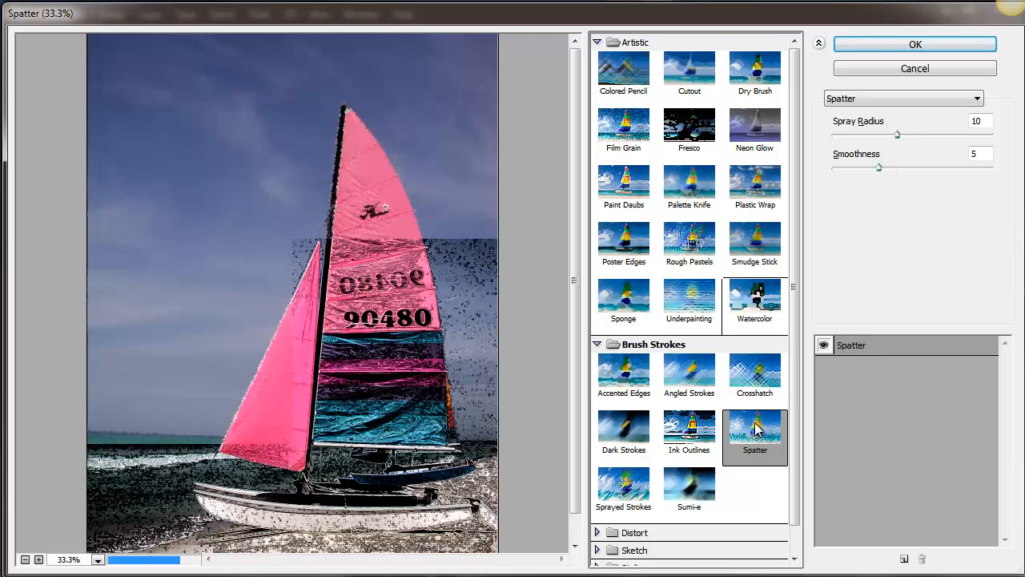
{"action": "left_click", "coordinate": [633, 438]}
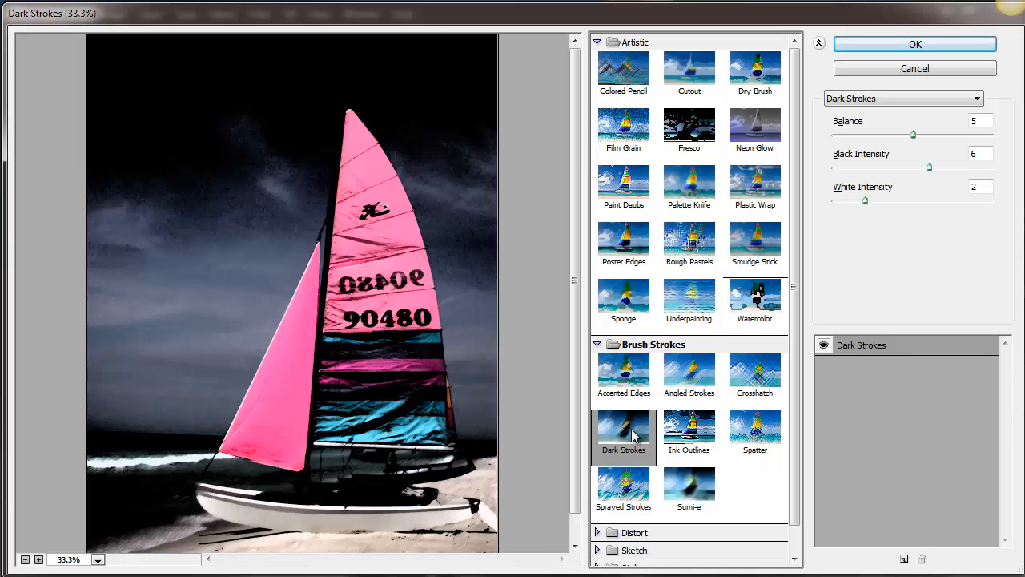
{"action": "left_click", "coordinate": [628, 486]}
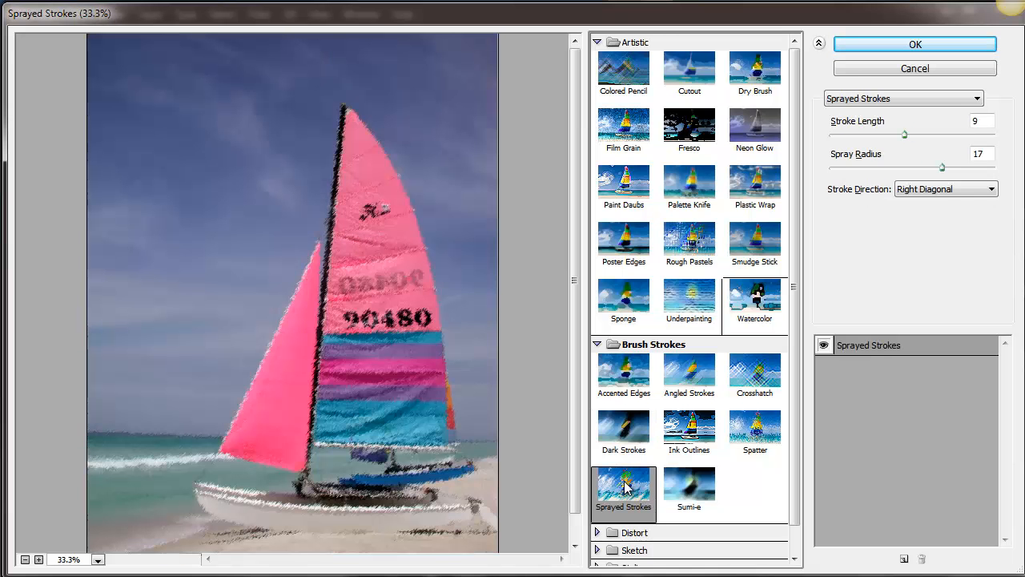
- Apply the Dark Strokes filter to the Layer 1 copy with Balance 5, Black Intensity 6 and White Intensity 2
{"action": "left_click", "coordinate": [619, 433]}
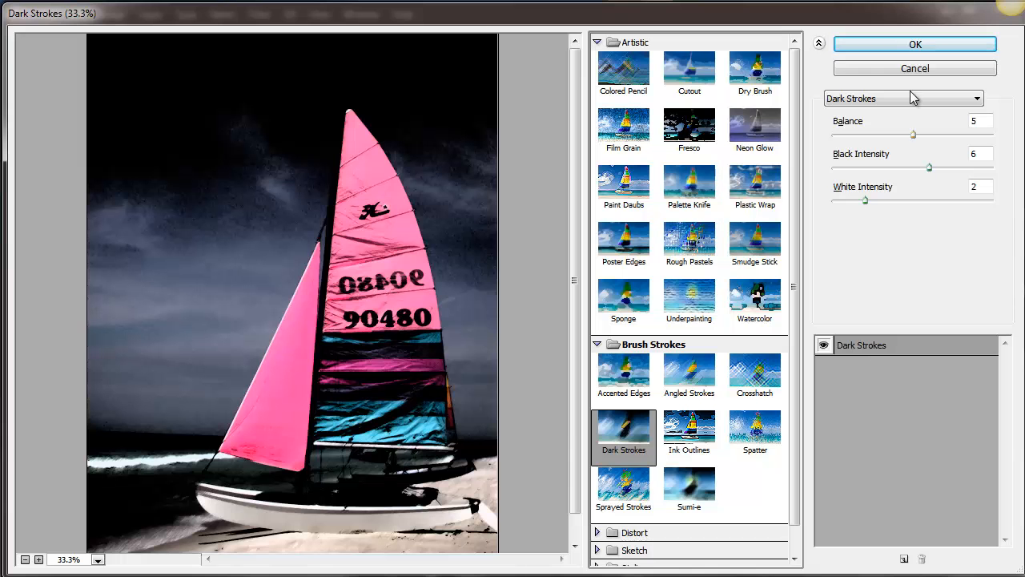
{"action": "left_click", "coordinate": [909, 47]}
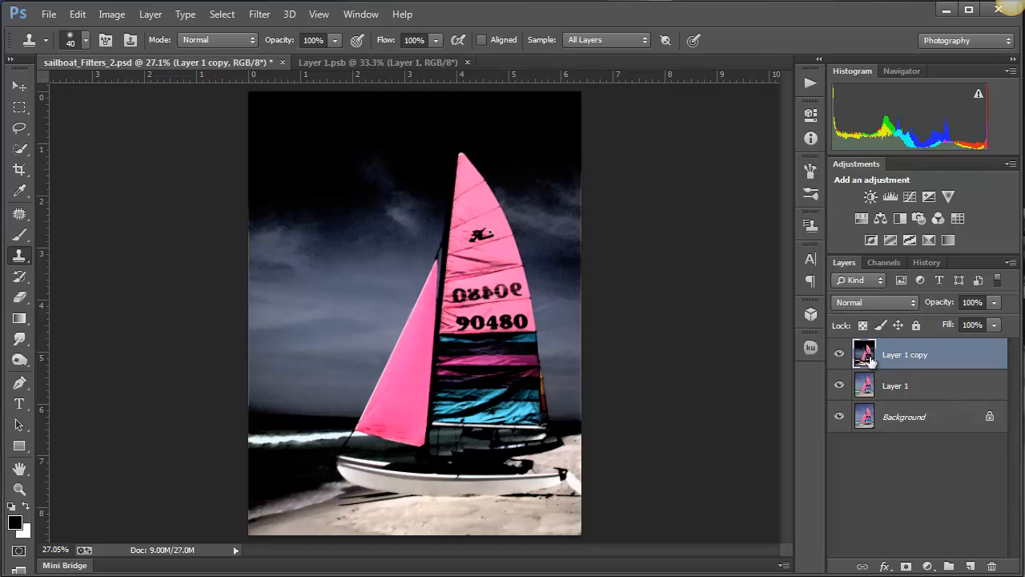
{"action": "double_click", "coordinate": [870, 355]}
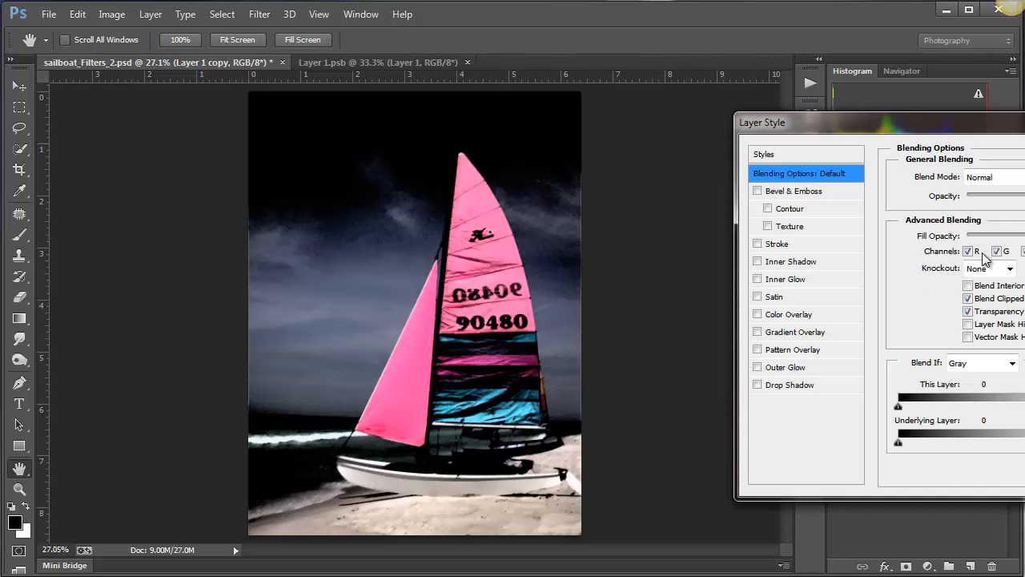
{"action": "key", "text": "Escape"}
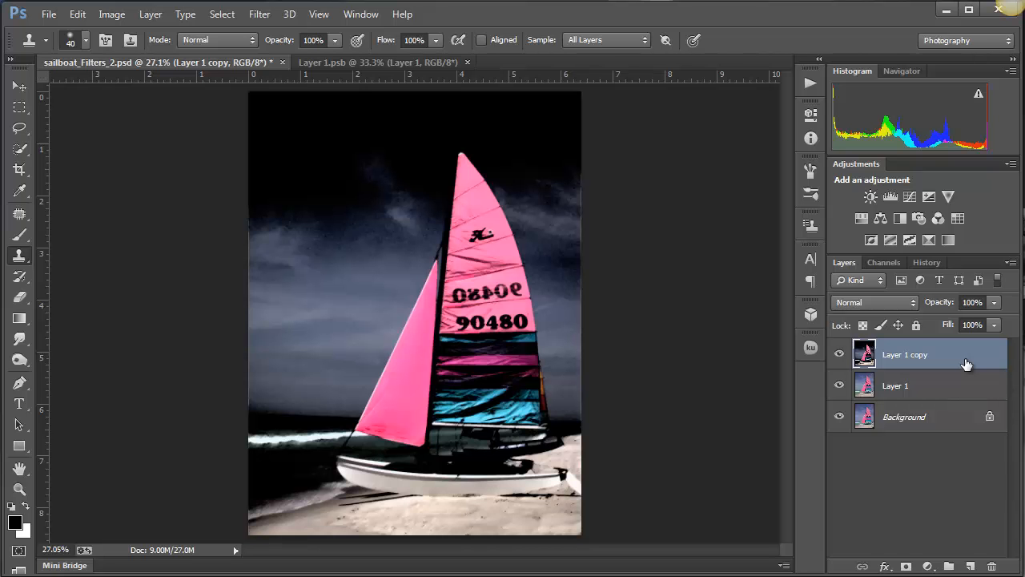
- Apply the Sumi-e filter on top of Dark Strokes with Stroke Width 10, Stroke Pressure 2 and Contrast 16
{"action": "left_click", "coordinate": [264, 15]}
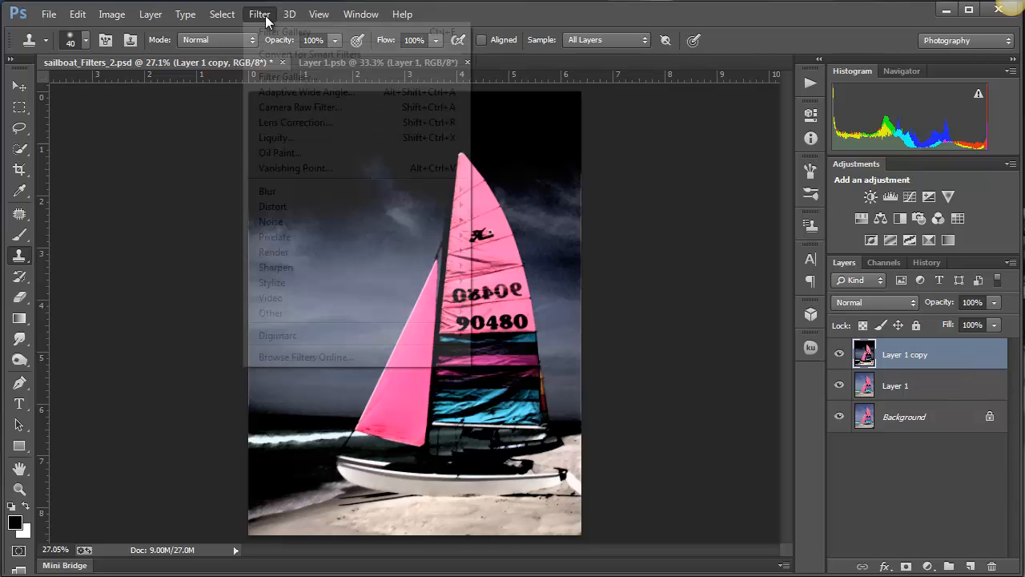
{"action": "left_click", "coordinate": [287, 76]}
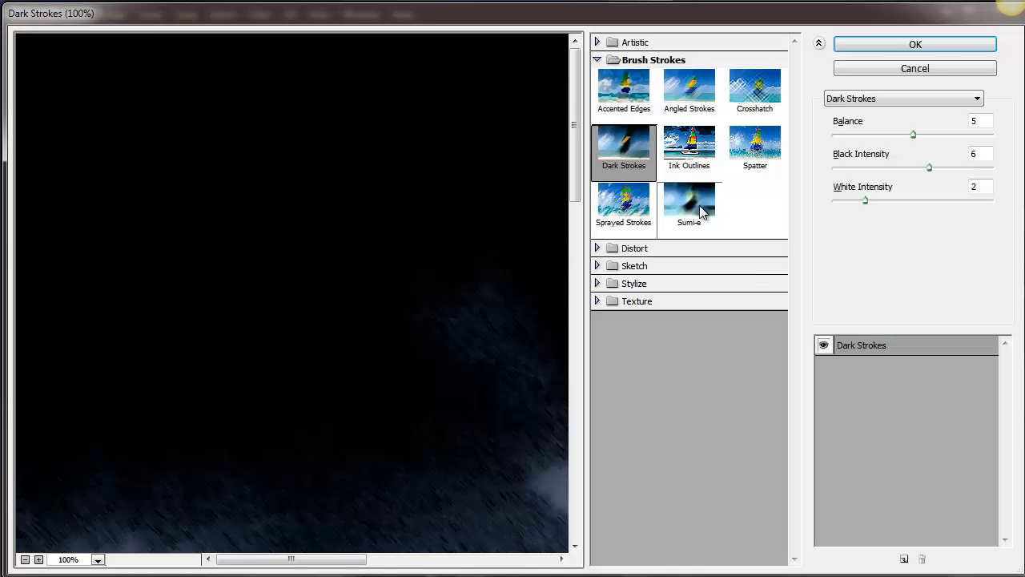
{"action": "left_click", "coordinate": [703, 210]}
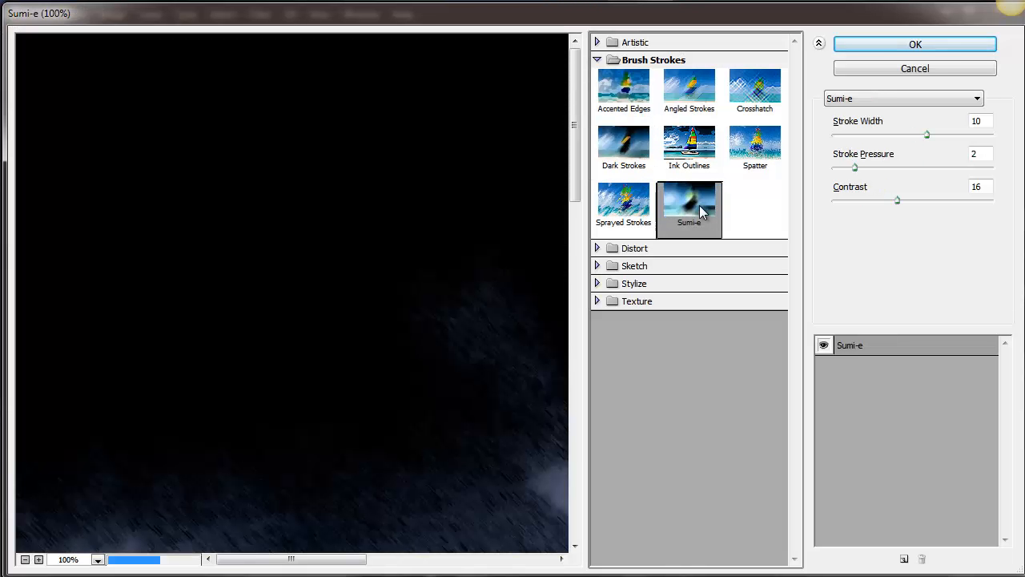
{"action": "left_click", "coordinate": [916, 45]}
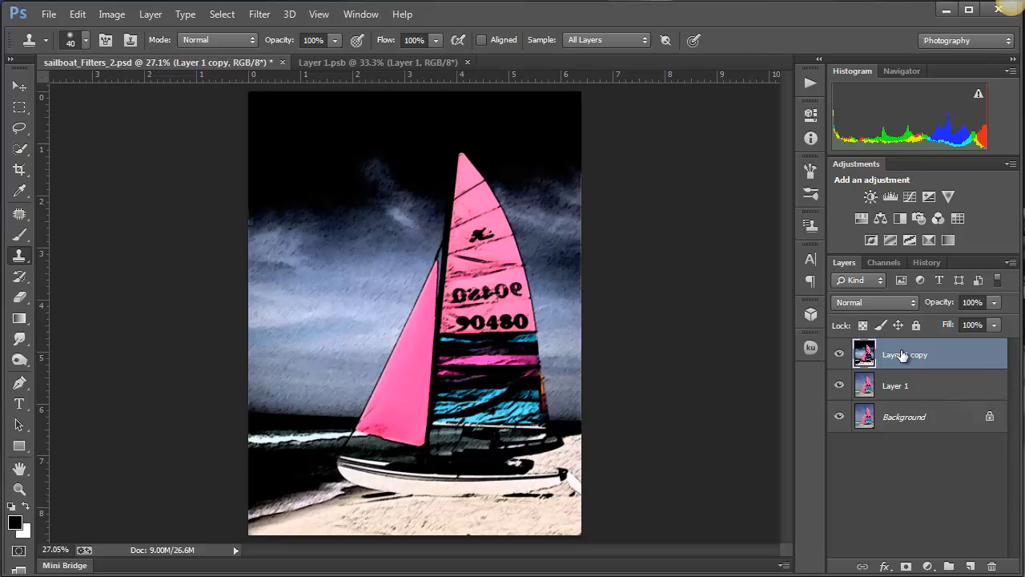
- Compare the image before and after Sumi-e, and undo both the Sumi-e and Dark Strokes filters on the Layer 1 copy
{"action": "key", "text": "ctrl+z"}
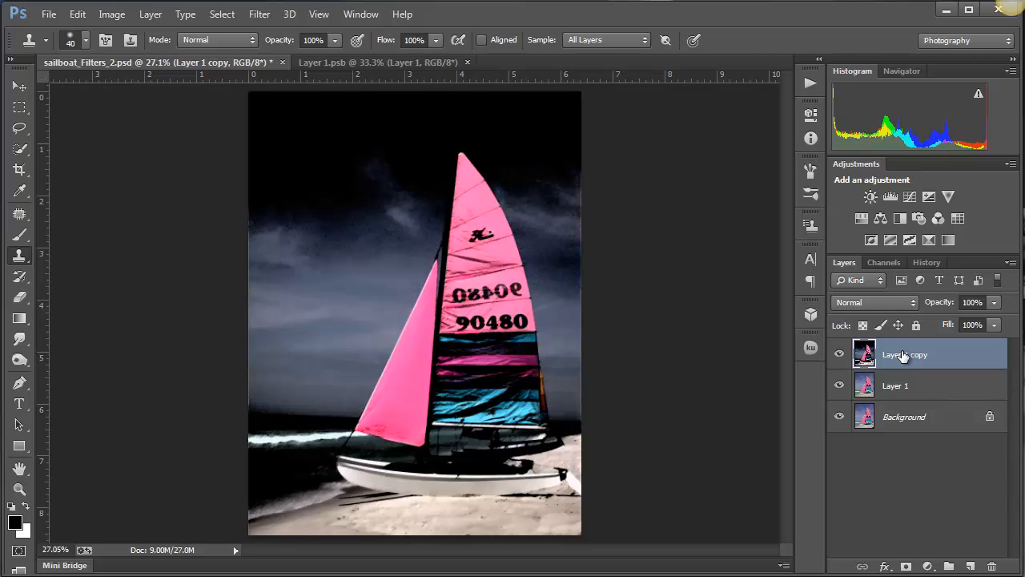
{"action": "key", "text": "ctrl+z"}
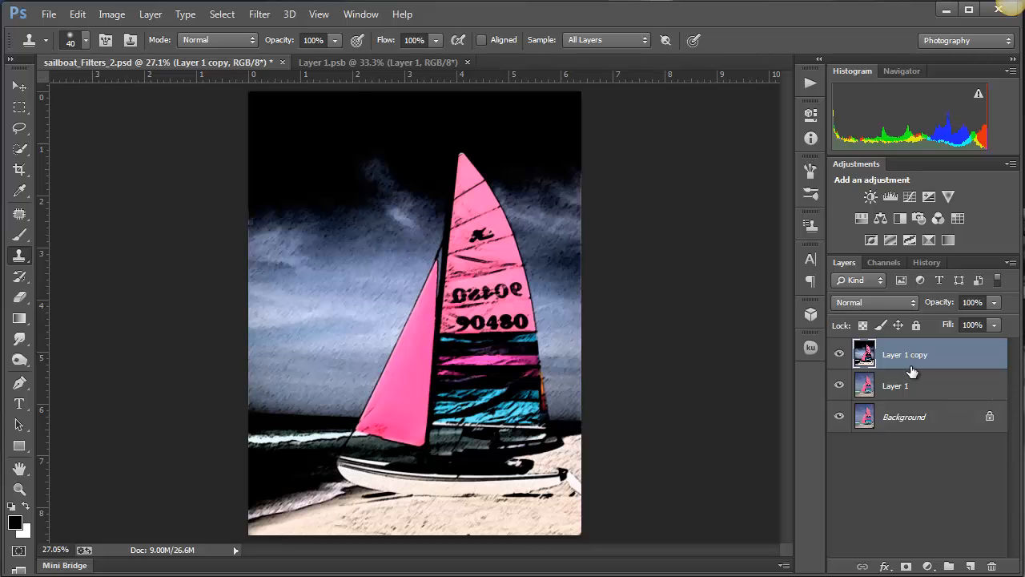
{"action": "key", "text": "ctrl+alt+z"}
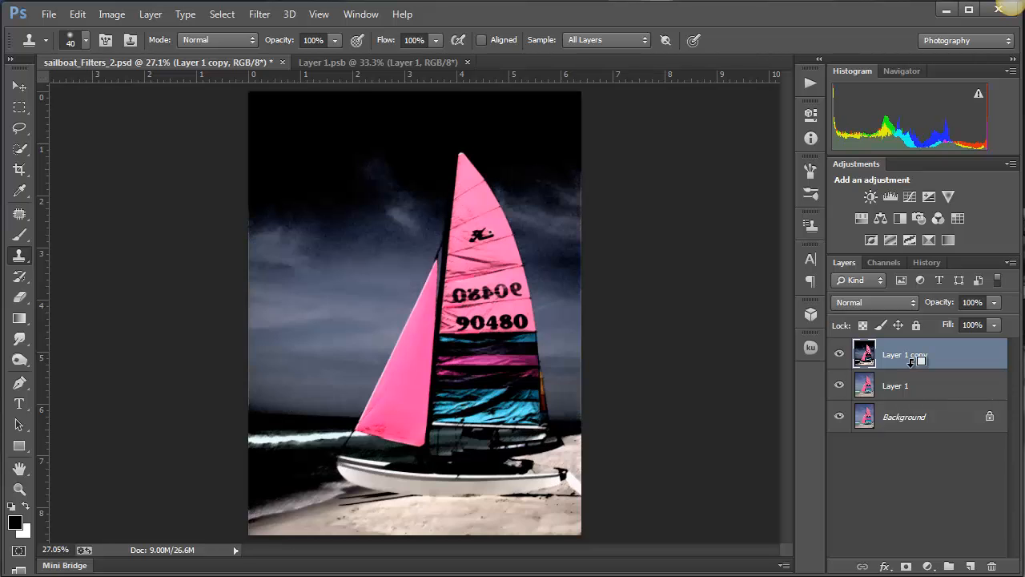
{"action": "key", "text": "ctrl+alt+z"}
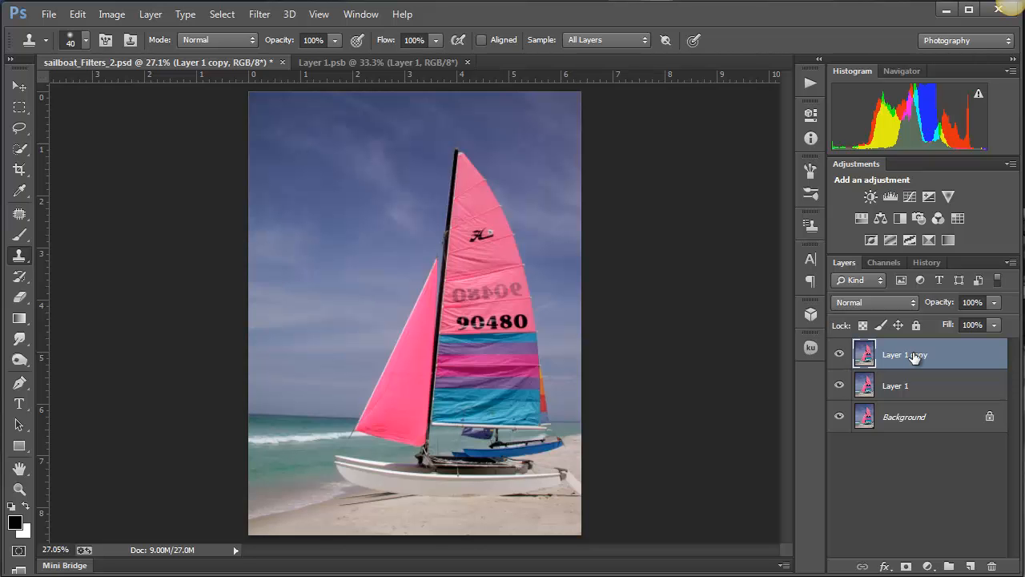
- Convert the Layer 1 copy to a smart object for re-editable Smart Filters
{"action": "left_click", "coordinate": [264, 18]}
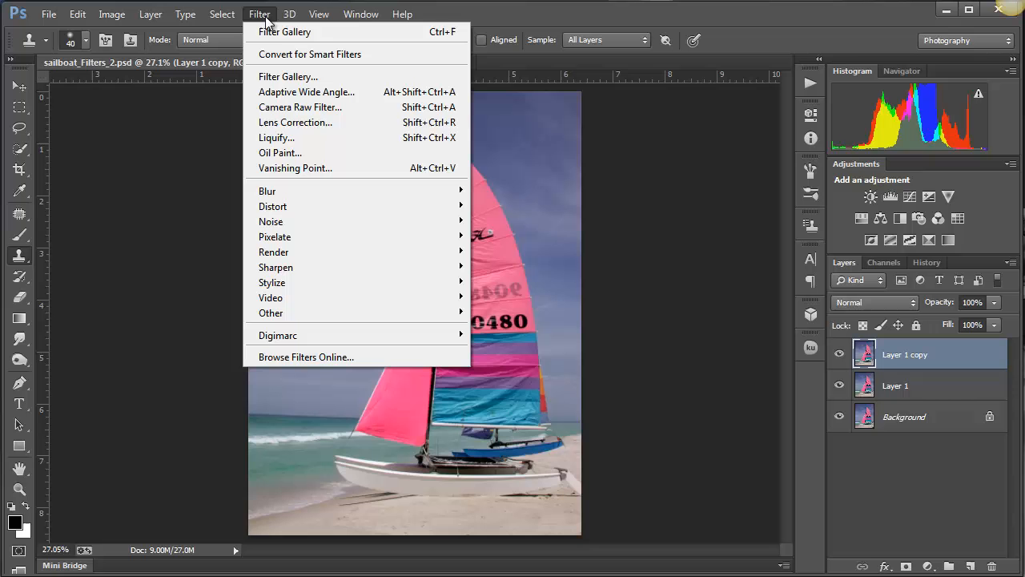
{"action": "left_click", "coordinate": [397, 62]}
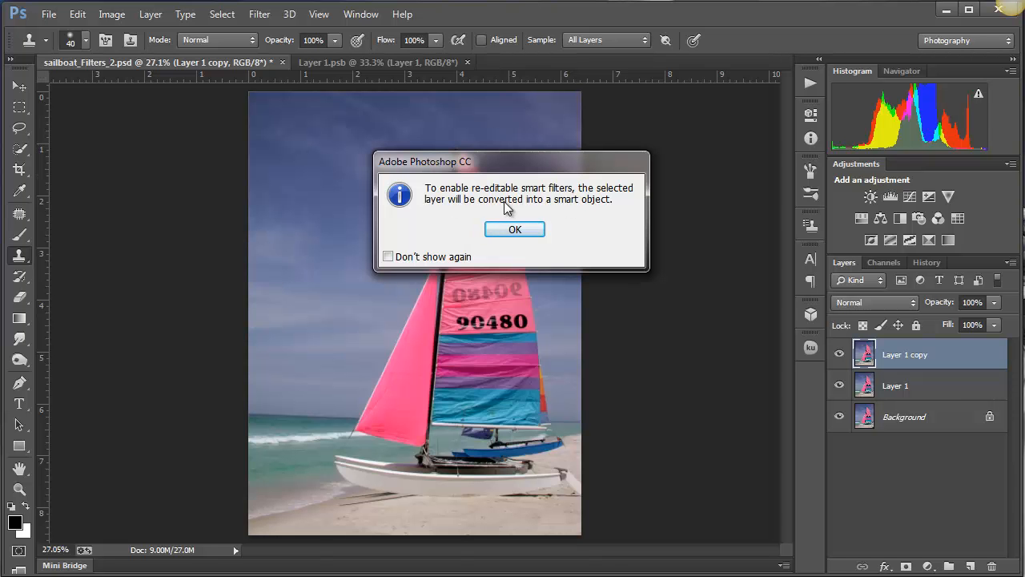
{"action": "left_click", "coordinate": [519, 230]}
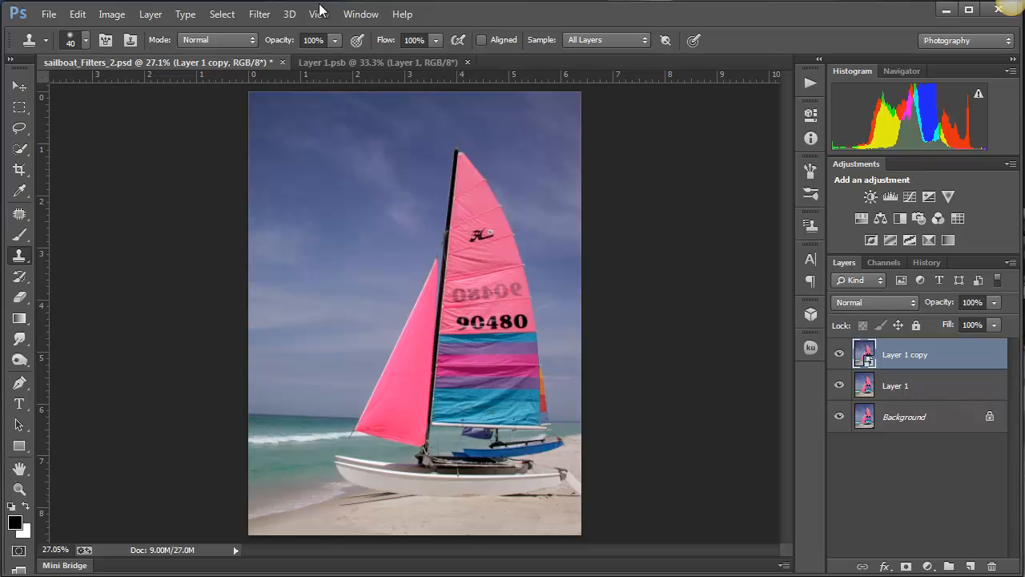
- Preview the Dark Strokes filter on the whole boat in the Filter Gallery for the Layer 1 copy
{"action": "left_click", "coordinate": [263, 16]}
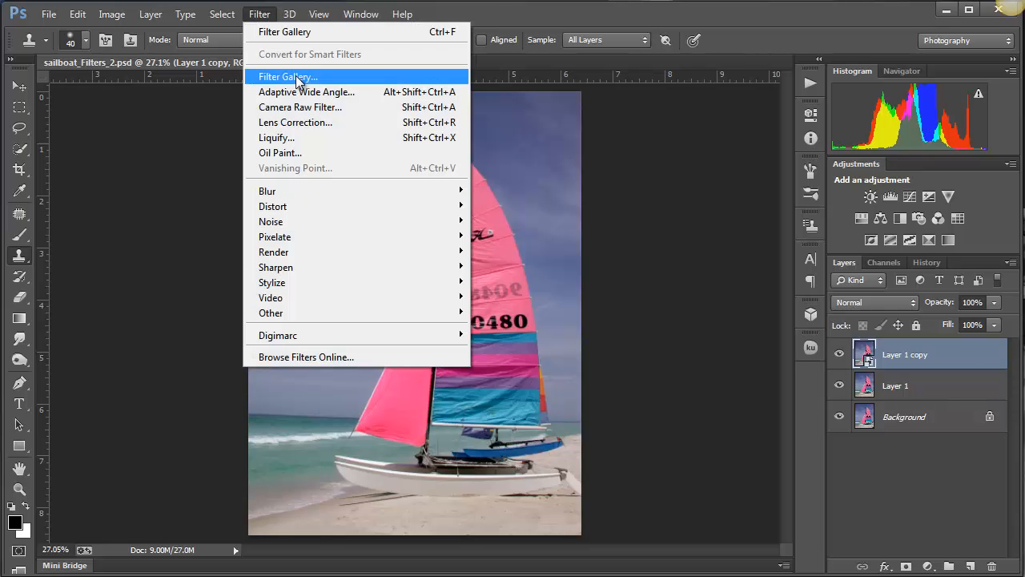
{"action": "left_click", "coordinate": [295, 76]}
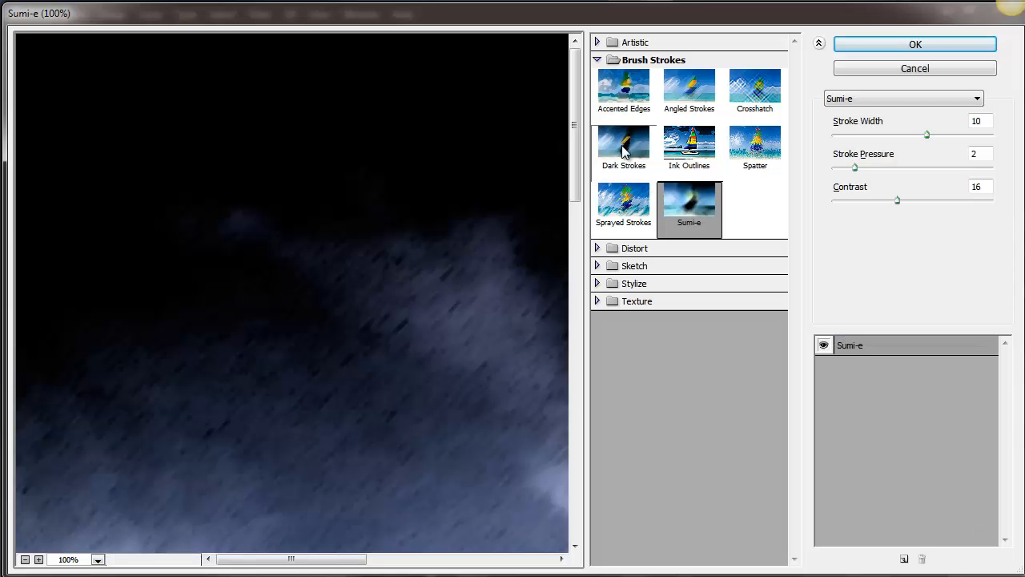
{"action": "left_click", "coordinate": [624, 151]}
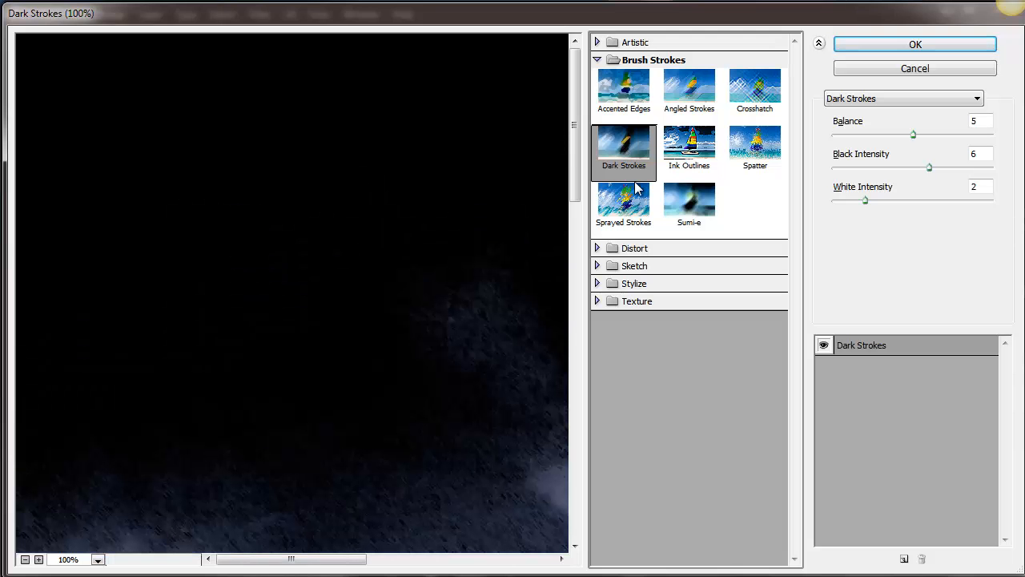
{"action": "left_click", "coordinate": [451, 248], "text": "alt"}
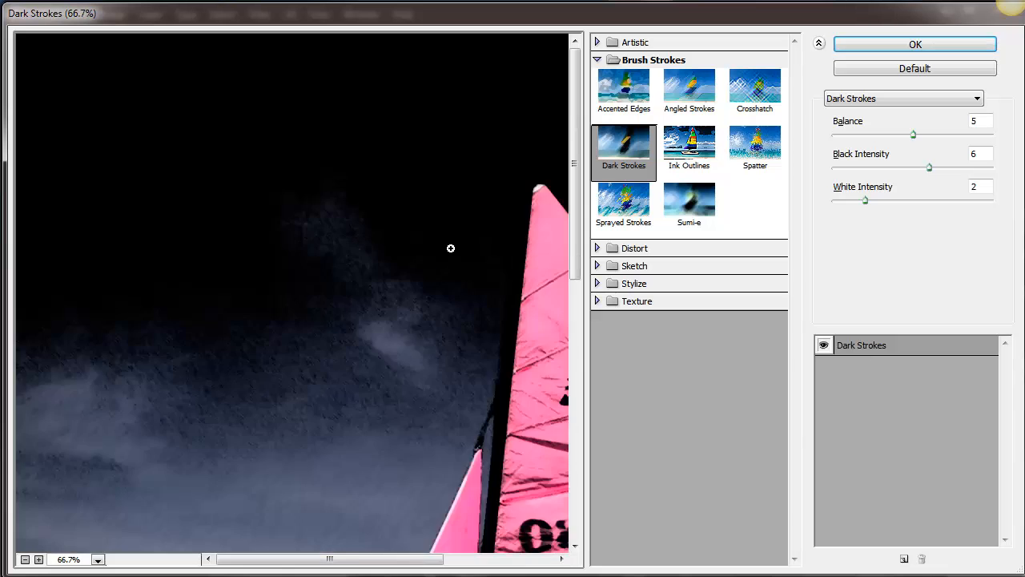
{"action": "left_click", "coordinate": [451, 248], "text": "alt"}
{"action": "left_click", "coordinate": [450, 248], "text": "alt"}
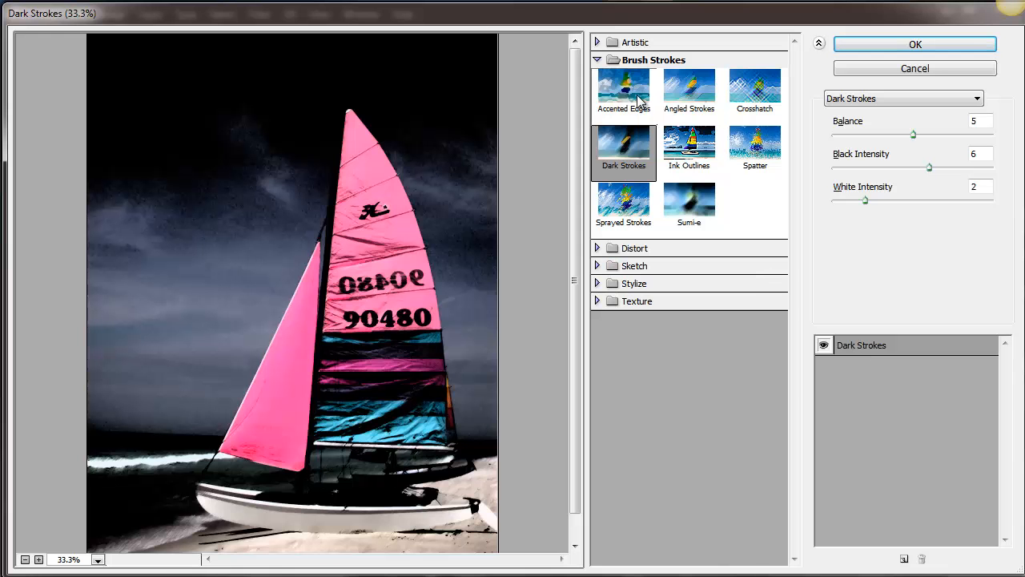
- Apply the Glowing Edges filter as a Smart Filter with Edge Width 2, Edge Brightness 6 and Smoothness 5
{"action": "left_click", "coordinate": [596, 266]}
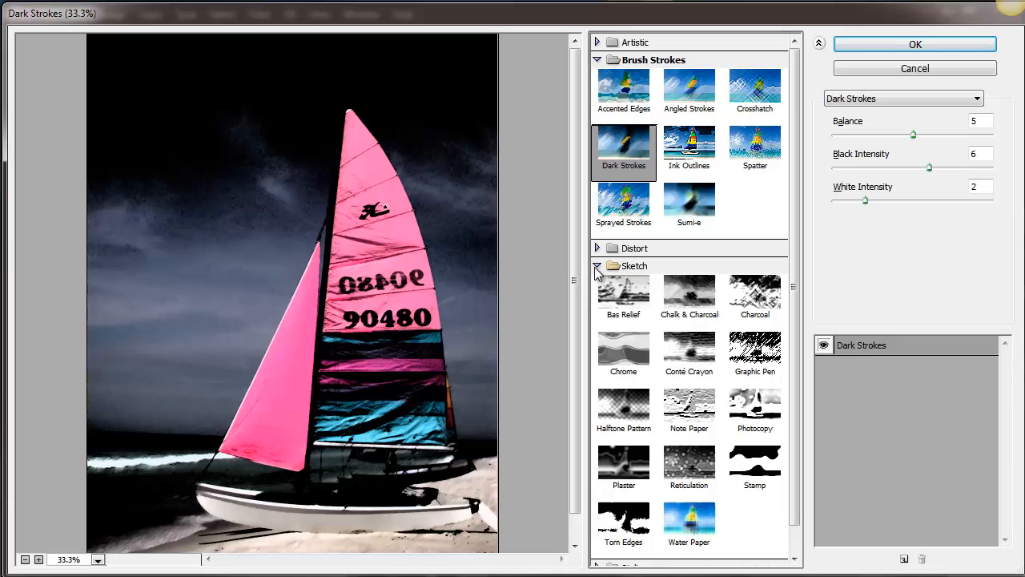
{"action": "left_click", "coordinate": [597, 268]}
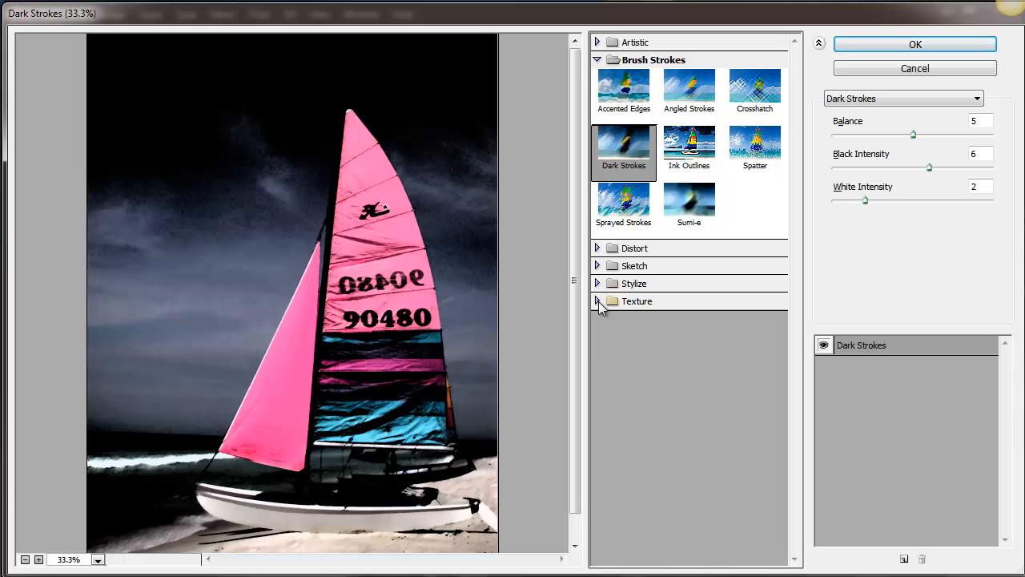
{"action": "left_click", "coordinate": [597, 285]}
{"action": "left_click", "coordinate": [622, 310]}
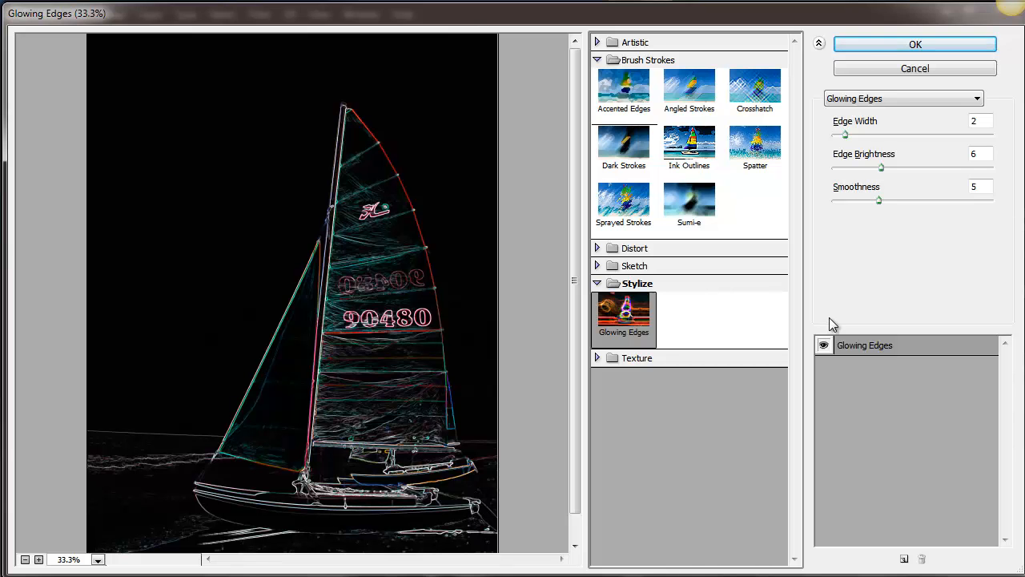
{"action": "left_click", "coordinate": [885, 48]}
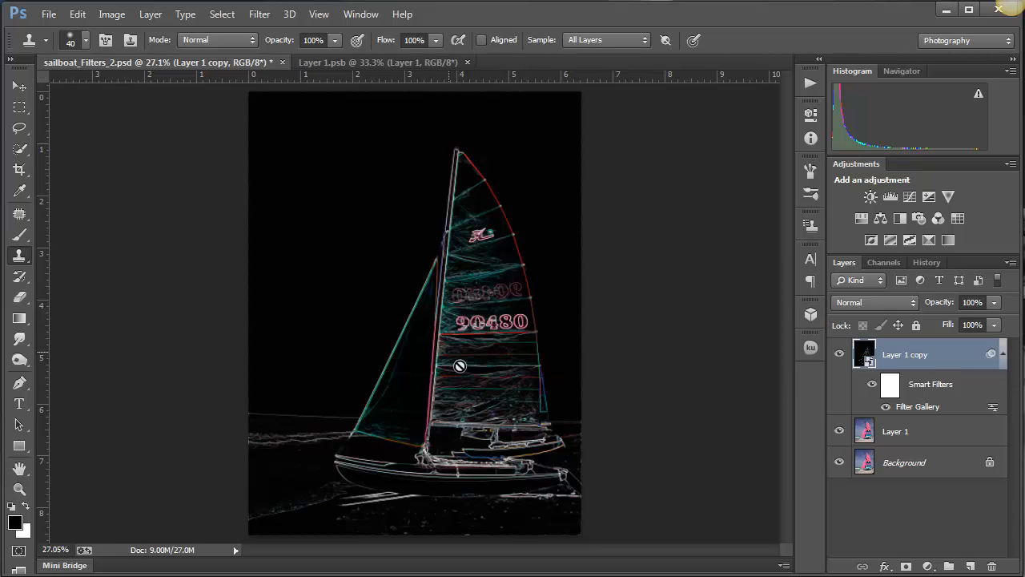
- Change the Filter Gallery Smart Filter to Colored Pencil with Pencil Width 4, Stroke Pressure 8 and Paper Brightness 25
{"action": "double_click", "coordinate": [917, 407]}
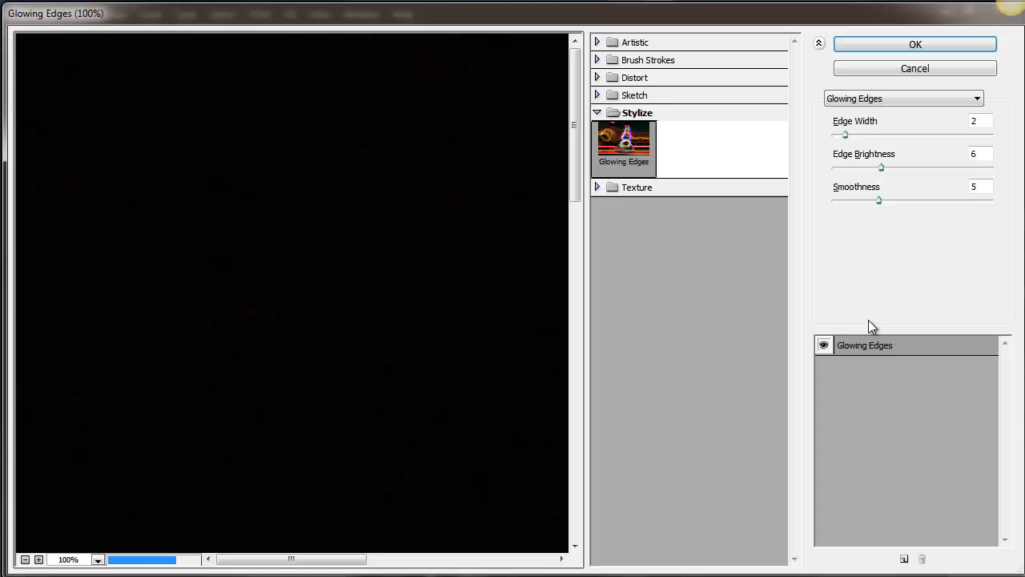
{"action": "left_click", "coordinate": [598, 42]}
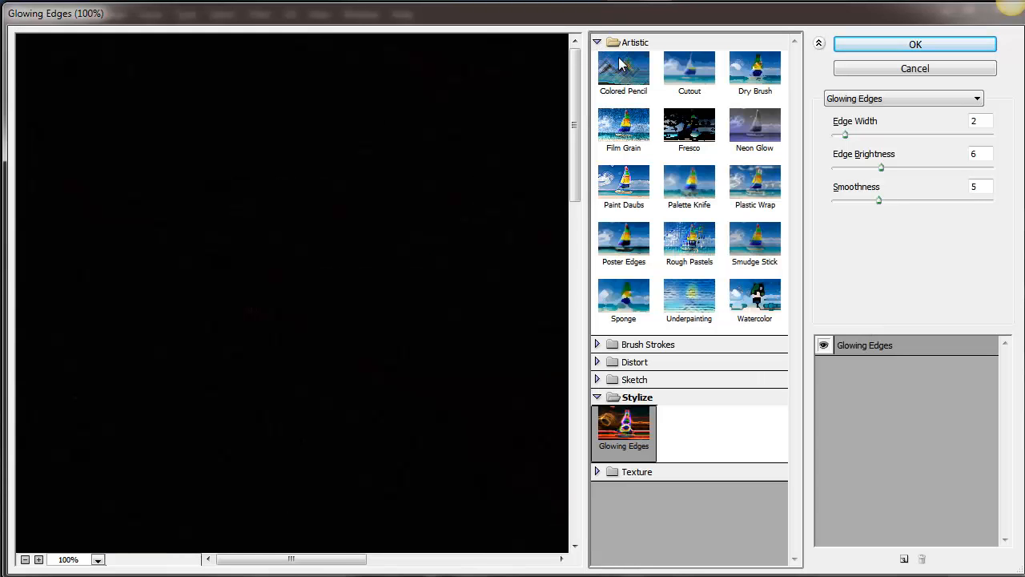
{"action": "left_click", "coordinate": [650, 76]}
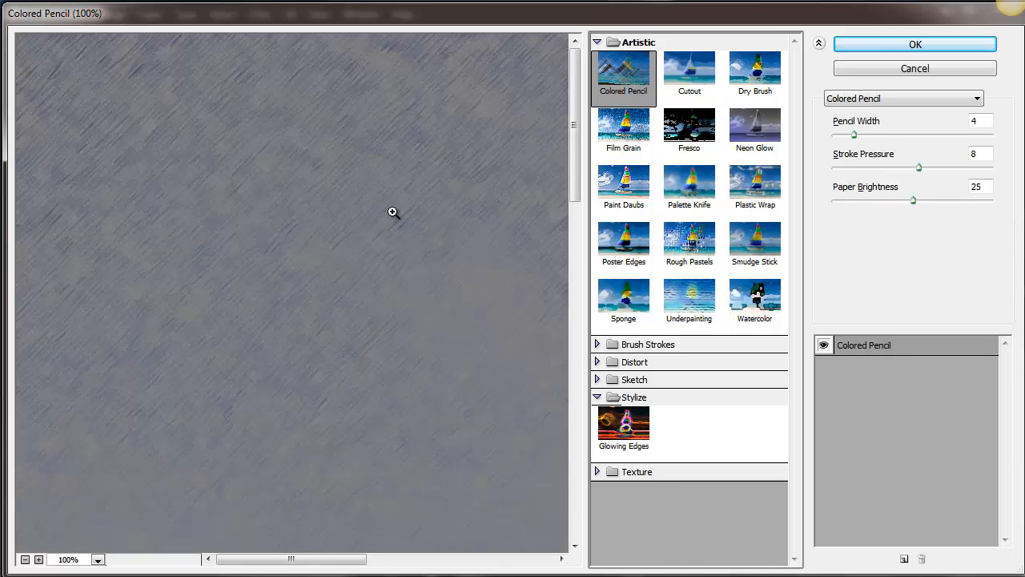
{"action": "left_click", "coordinate": [393, 211], "text": "alt"}
{"action": "left_click", "coordinate": [393, 210], "text": "alt"}
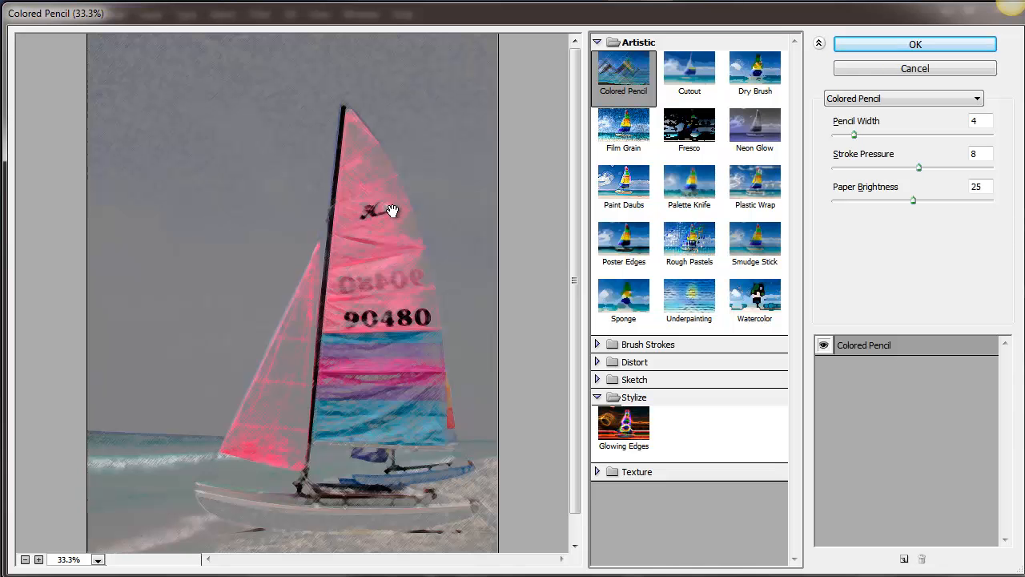
{"action": "left_click", "coordinate": [895, 46]}
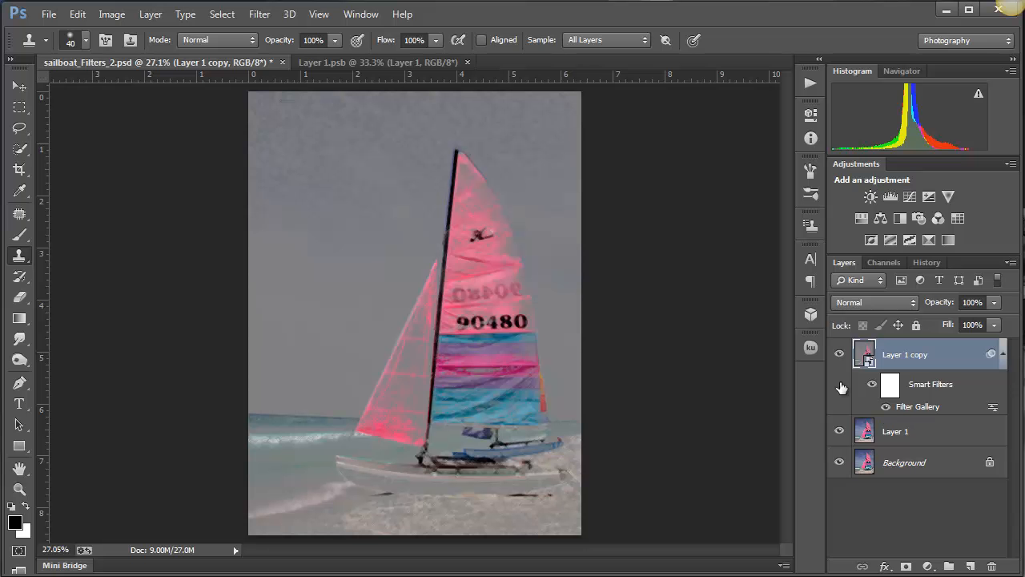
- Add a second effect, Palette Knife with Stroke Size 25, Stroke Detail 3 and Softness 0, above Colored Pencil in the Smart Filter
{"action": "double_click", "coordinate": [917, 407]}
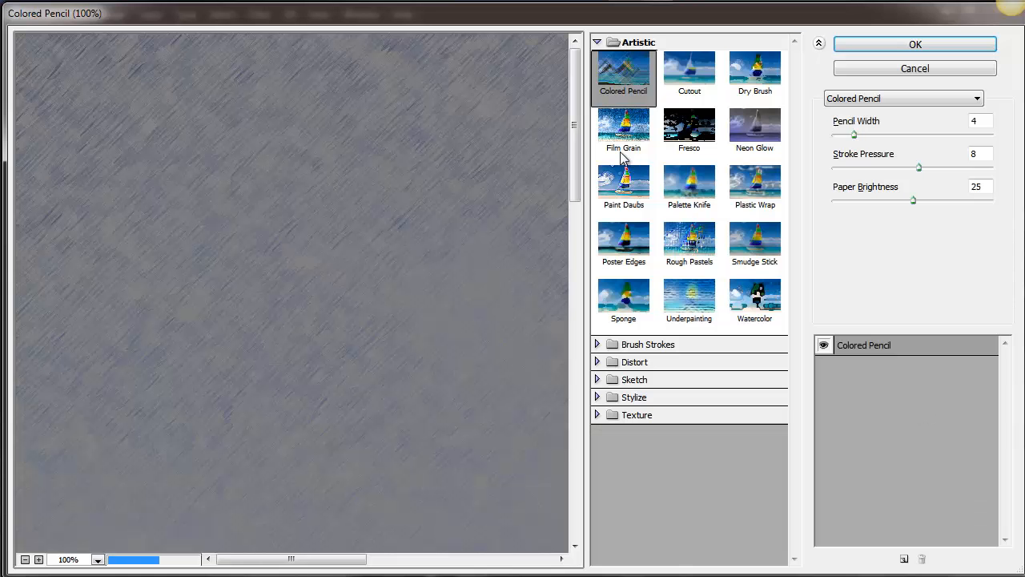
{"action": "key", "text": "ctrl+minus"}
{"action": "key", "text": "ctrl+minus"}
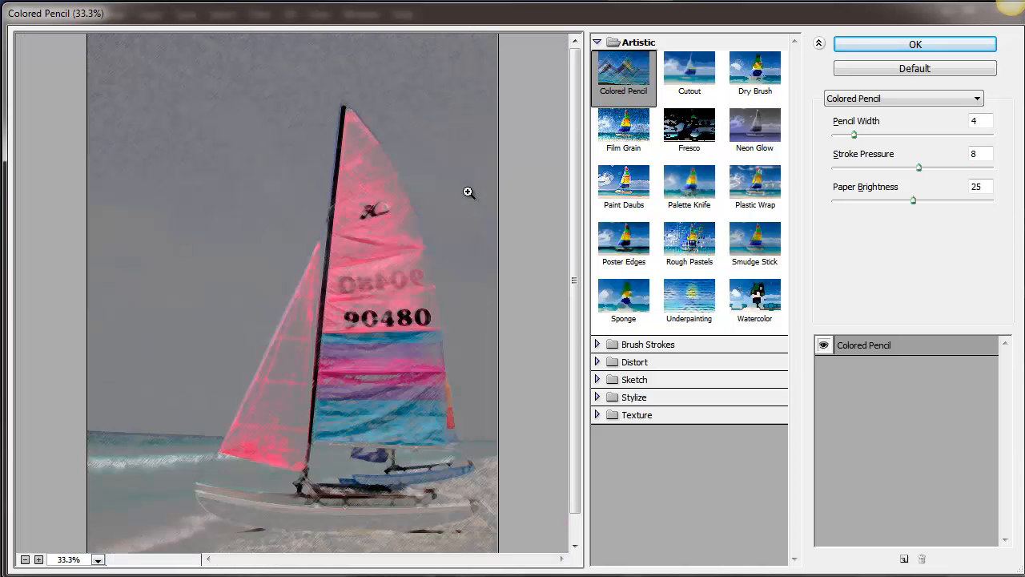
{"action": "key", "text": "ctrl+minus"}
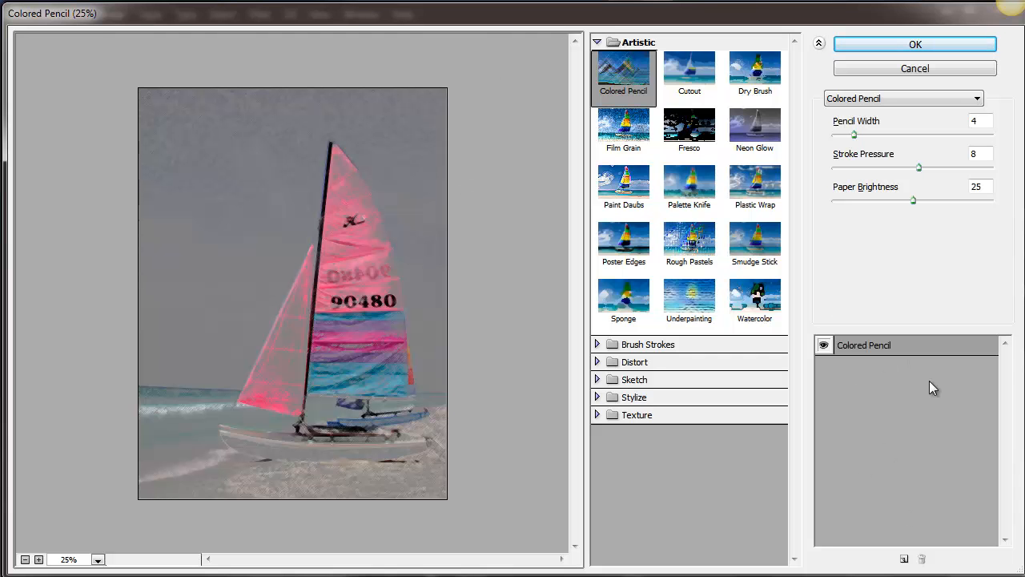
{"action": "left_click", "coordinate": [905, 559]}
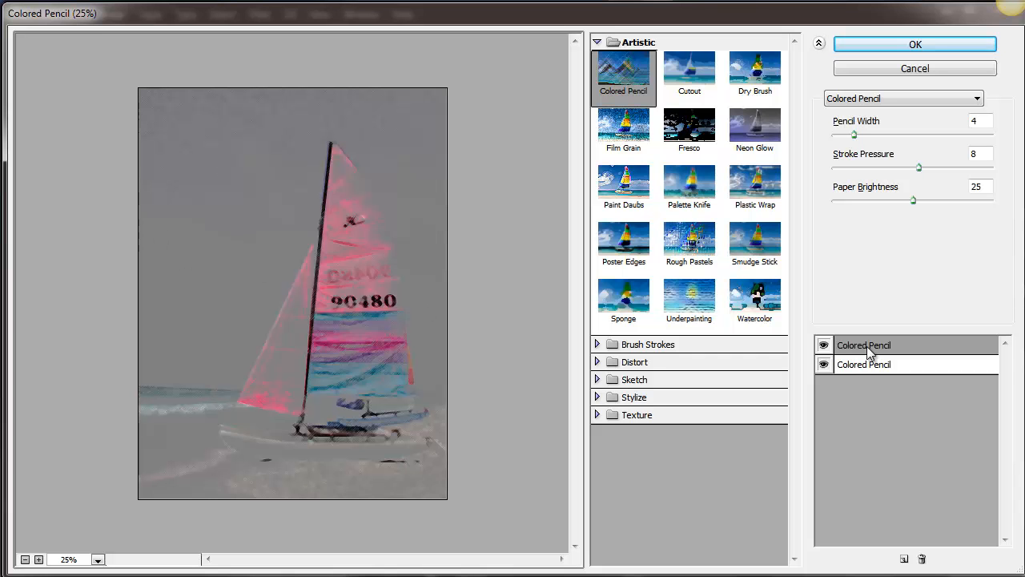
{"action": "left_click", "coordinate": [689, 188]}
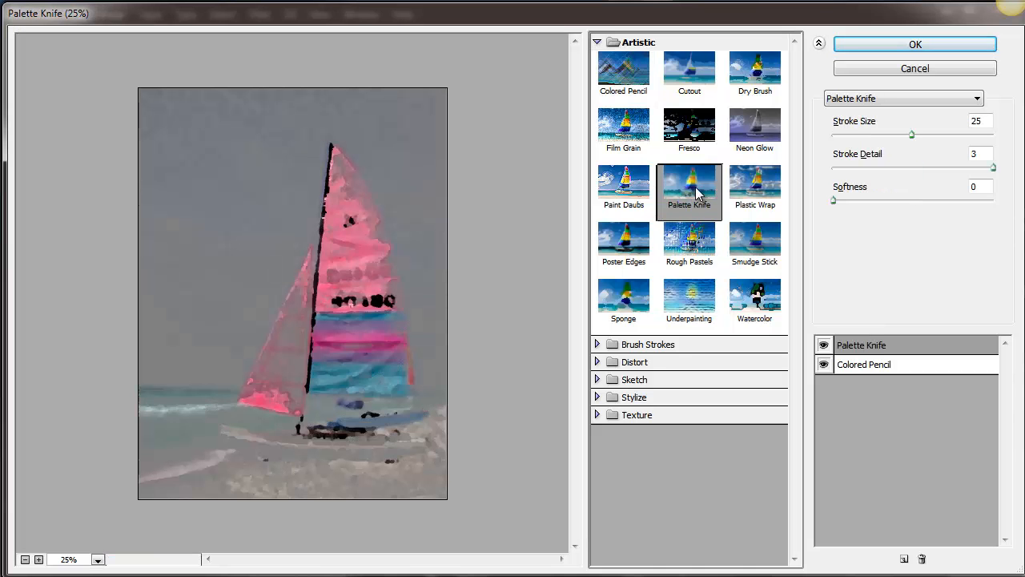
- Compare the image with the Palette Knife and Colored Pencil effects hidden and shown, and apply both effects
{"action": "left_click", "coordinate": [824, 345]}
{"action": "left_click", "coordinate": [824, 345]}
{"action": "left_click", "coordinate": [824, 364]}
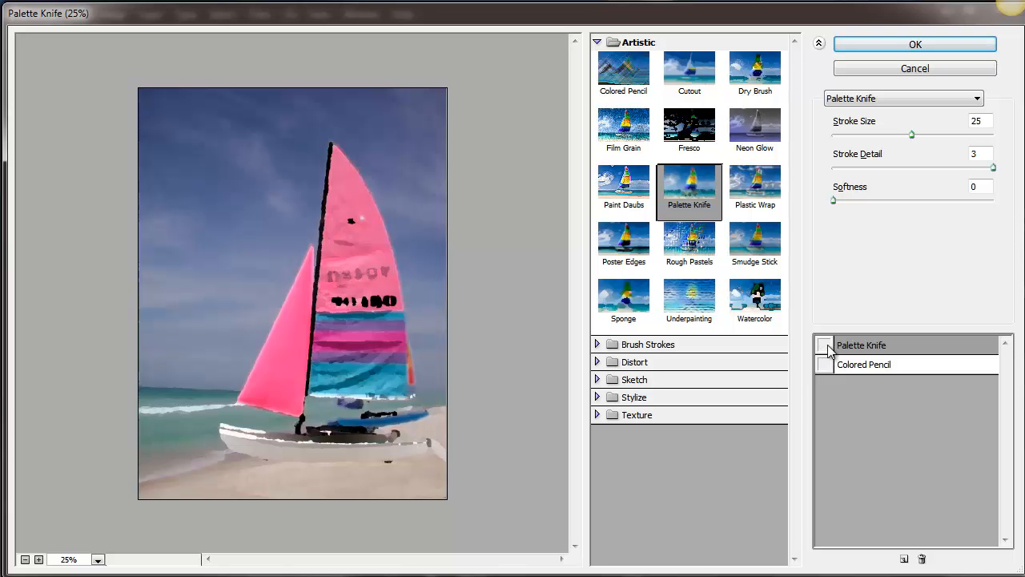
{"action": "left_click", "coordinate": [824, 345]}
{"action": "left_click", "coordinate": [824, 365]}
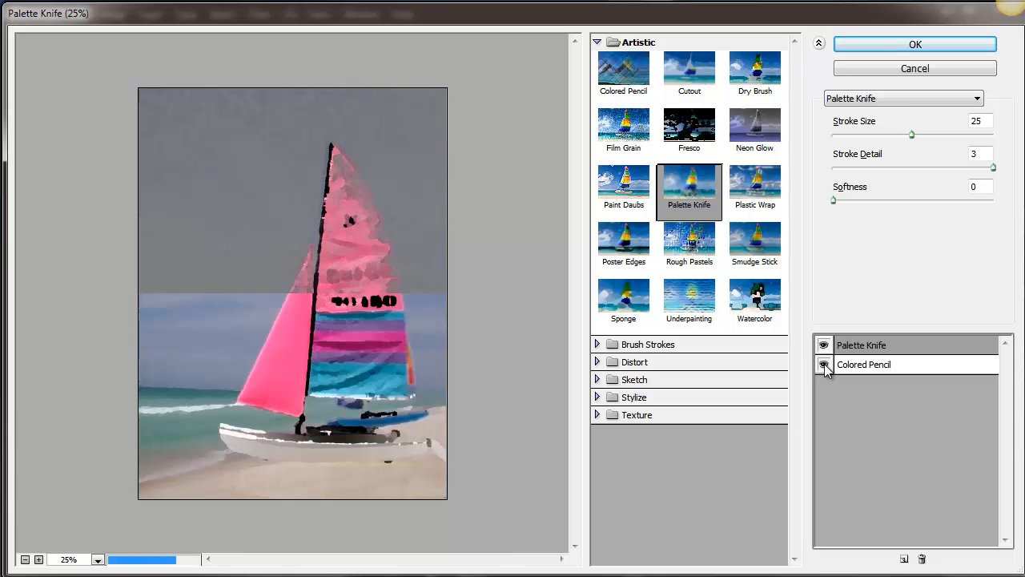
{"action": "left_click", "coordinate": [901, 48]}
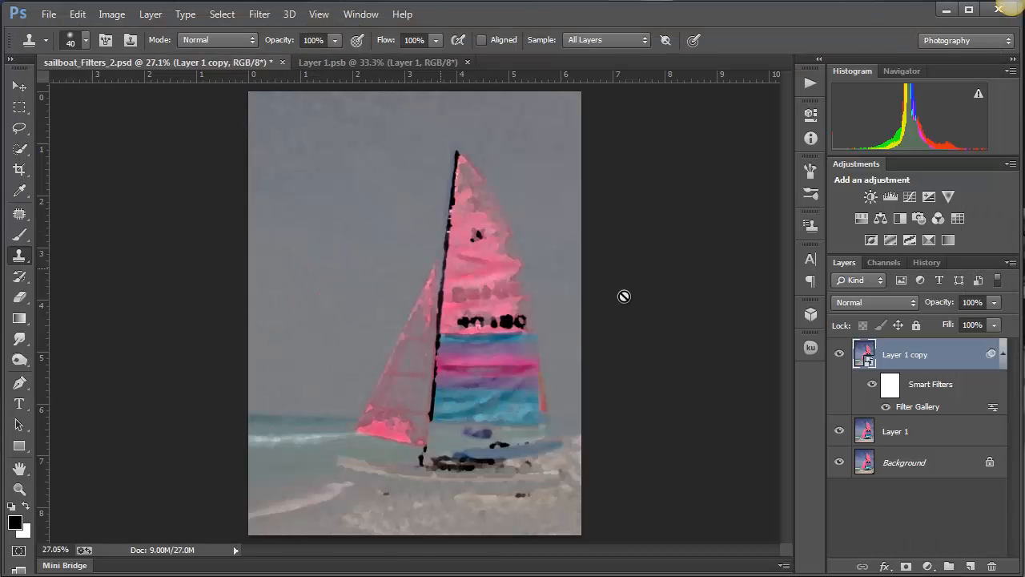
- Reopen the Filter Gallery Smart Filter and delete its Colored Pencil effect
{"action": "double_click", "coordinate": [912, 406]}
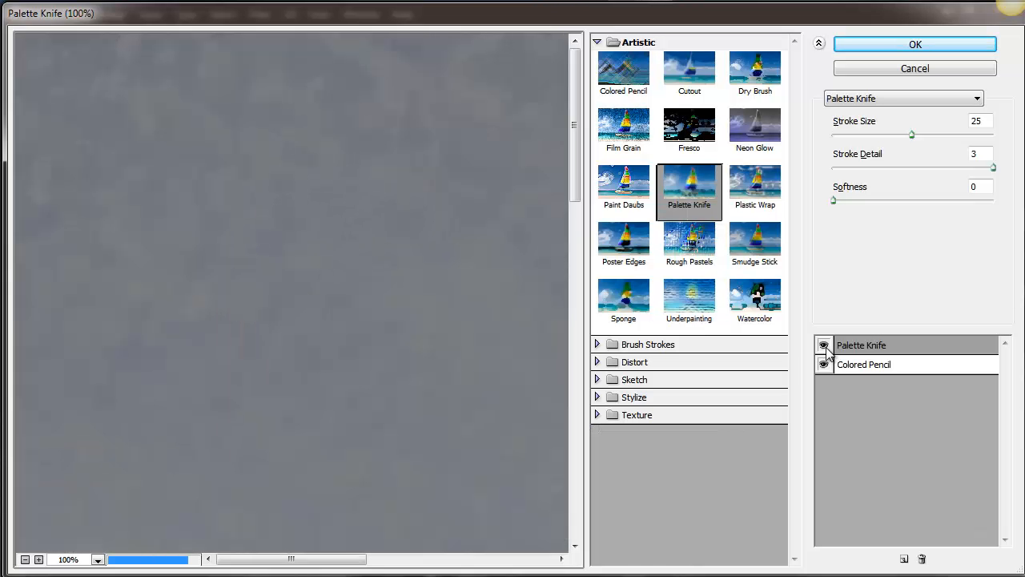
{"action": "left_click", "coordinate": [884, 364]}
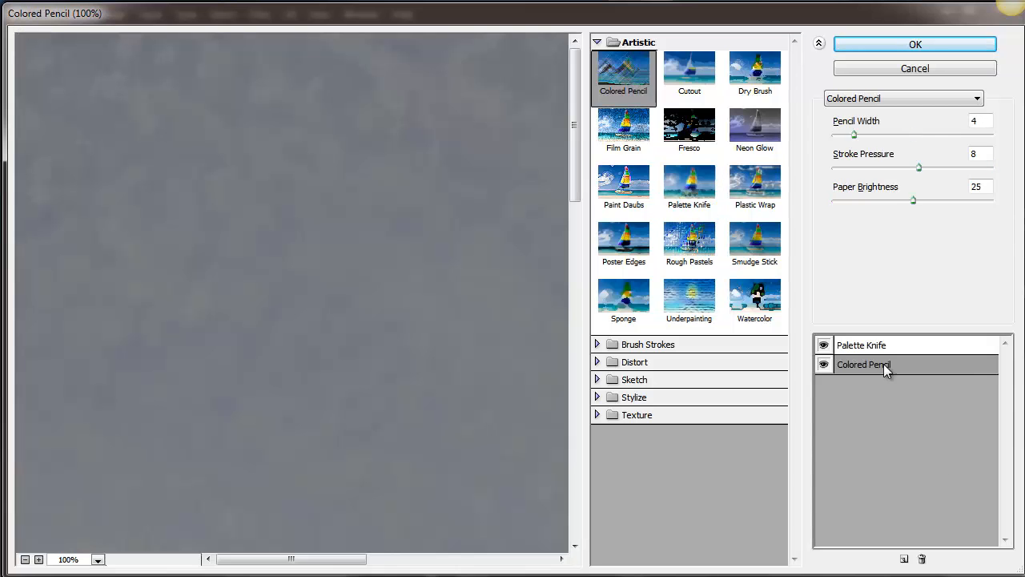
{"action": "left_click", "coordinate": [923, 559]}
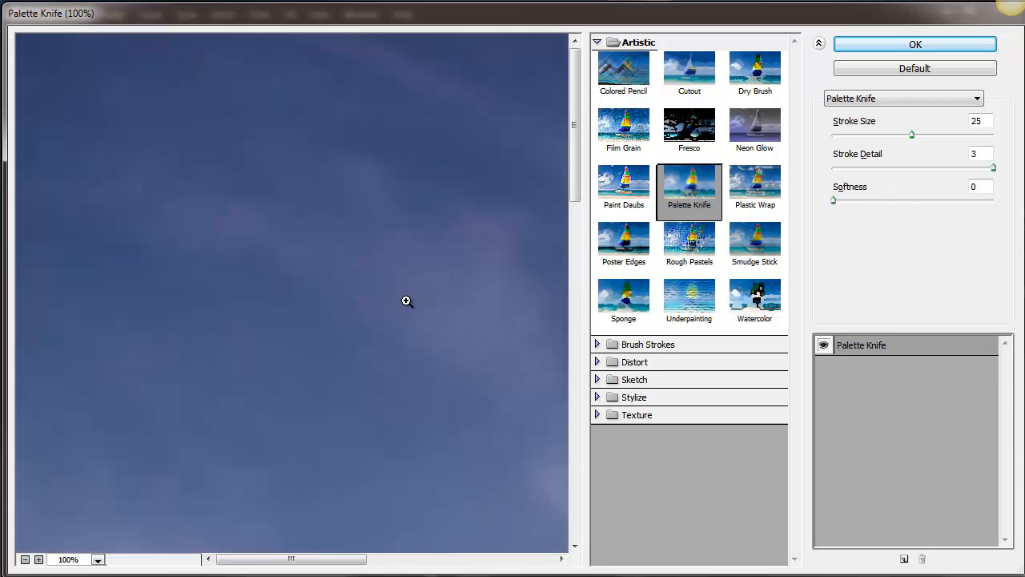
{"action": "key", "text": "ctrl+minus"}
{"action": "key", "text": "ctrl+minus"}
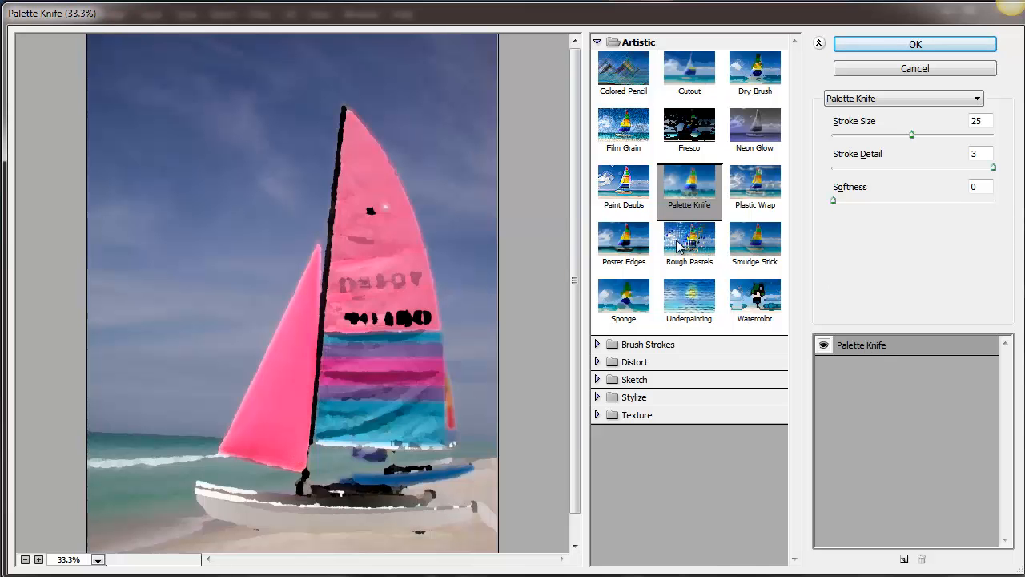
- Replace Palette Knife with Paint Daubs at Brush Size 30, trying Sharpness 28 and 10 before raising the Sharpness again
{"action": "left_click", "coordinate": [628, 186]}
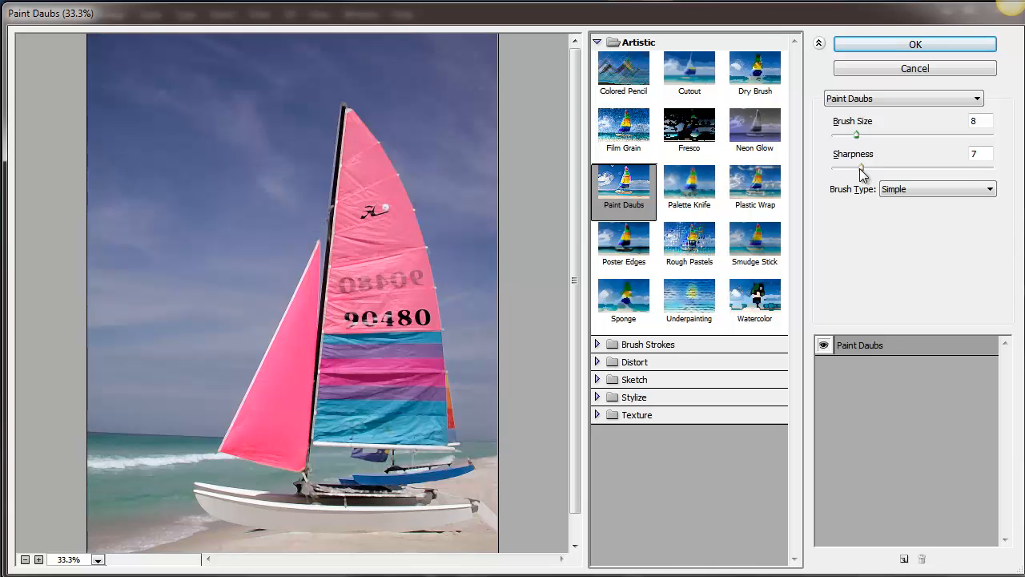
{"action": "left_click_drag", "start_coordinate": [860, 168], "coordinate": [948, 168]}
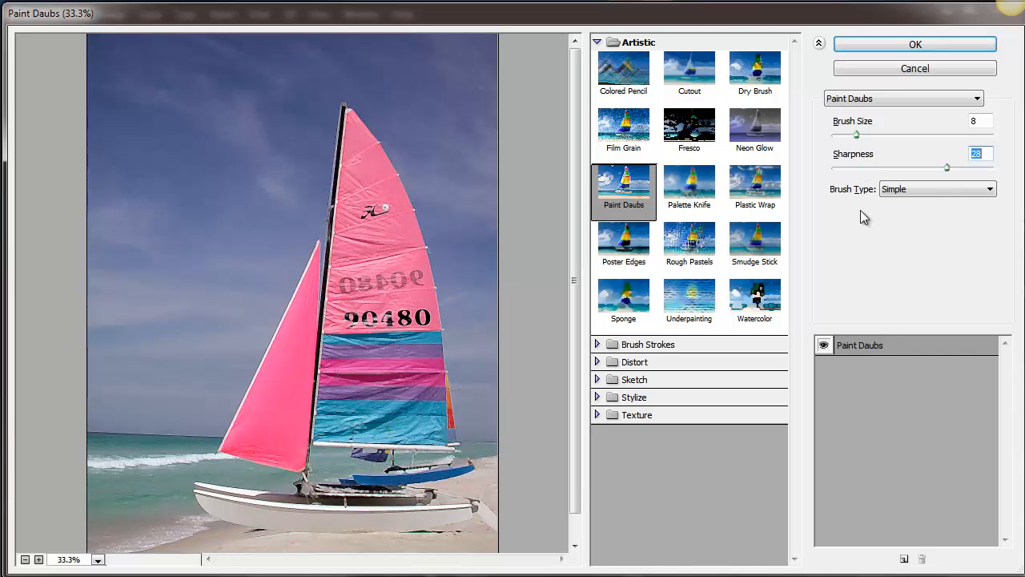
{"action": "left_click_drag", "start_coordinate": [850, 133], "coordinate": [928, 137]}
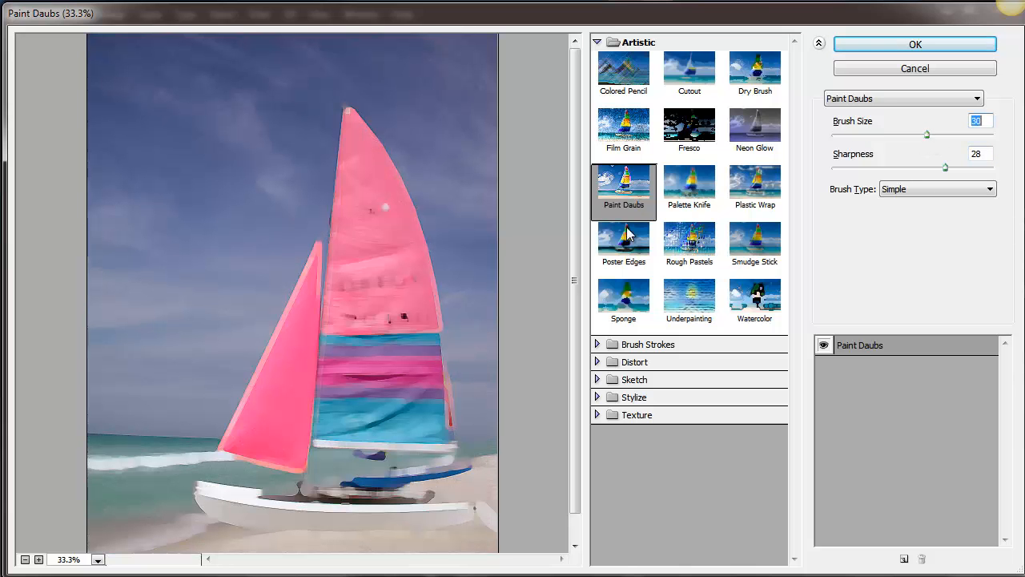
{"action": "left_click_drag", "start_coordinate": [946, 166], "coordinate": [874, 178]}
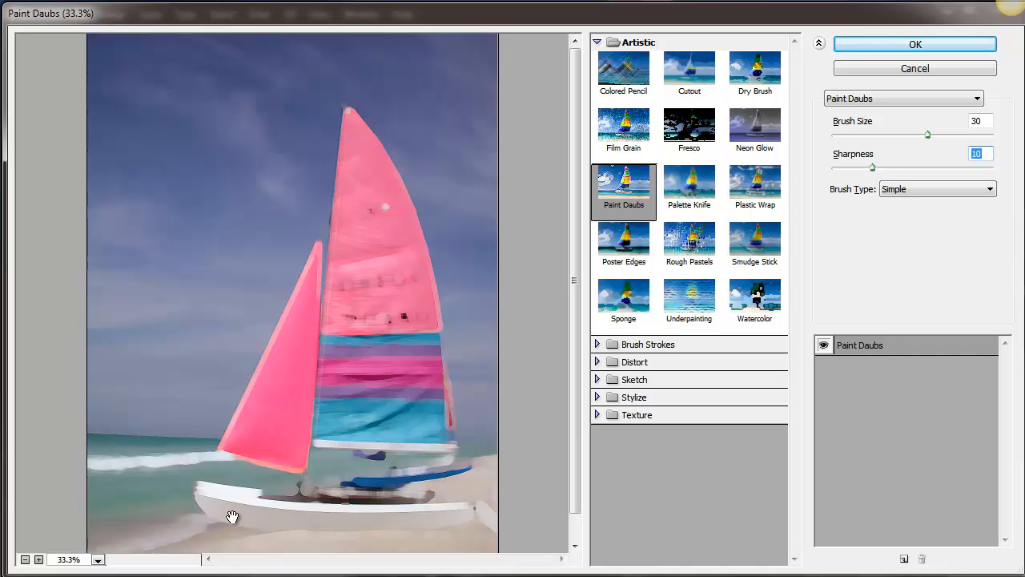
{"action": "left_click", "coordinate": [949, 168]}
- Try the Ink Outlines effect in place of Paint Daubs, and change the effect back to Paint Daubs
{"action": "left_click", "coordinate": [969, 98]}
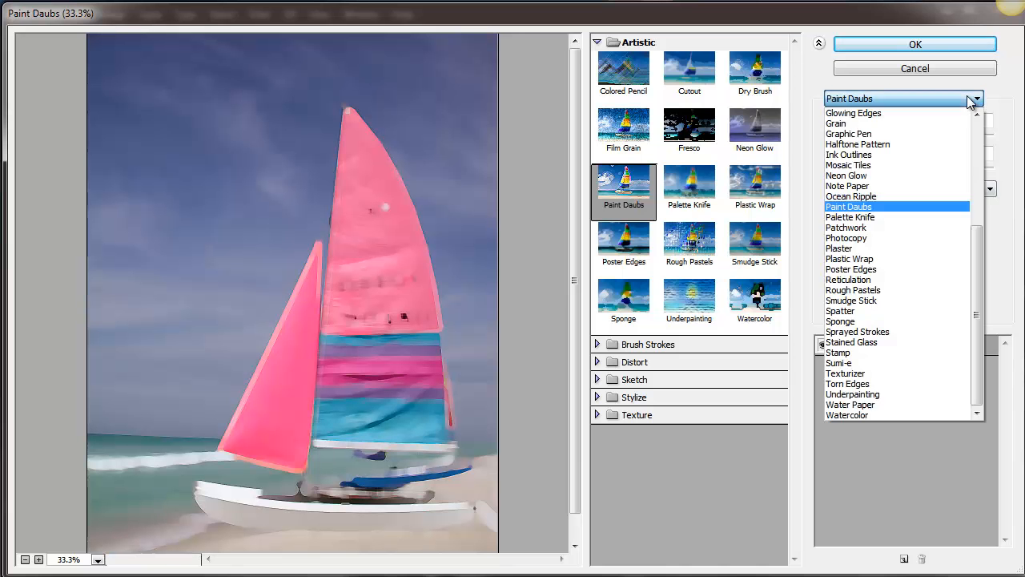
{"action": "left_click", "coordinate": [890, 100]}
{"action": "left_click", "coordinate": [891, 100]}
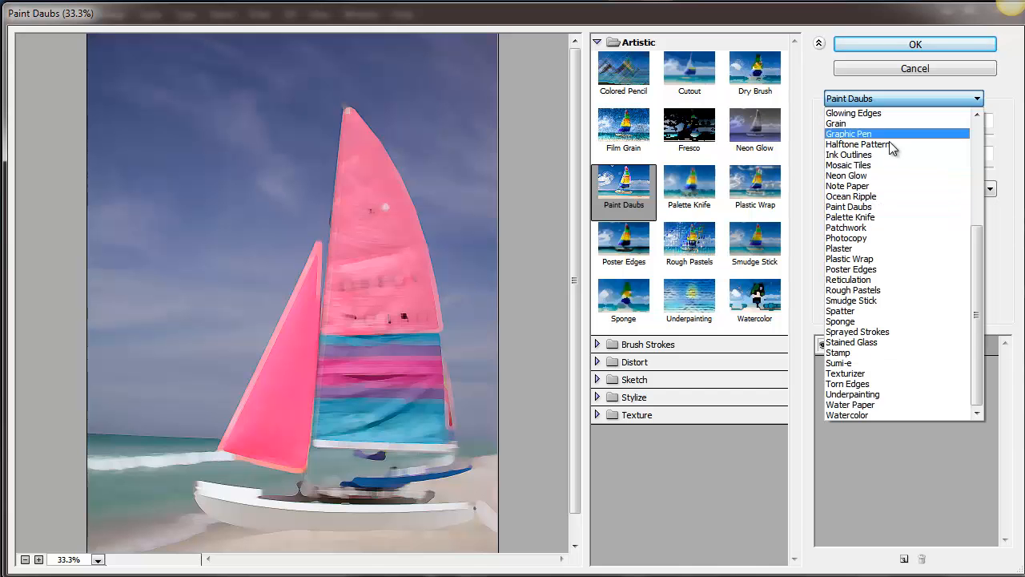
{"action": "left_click", "coordinate": [891, 154]}
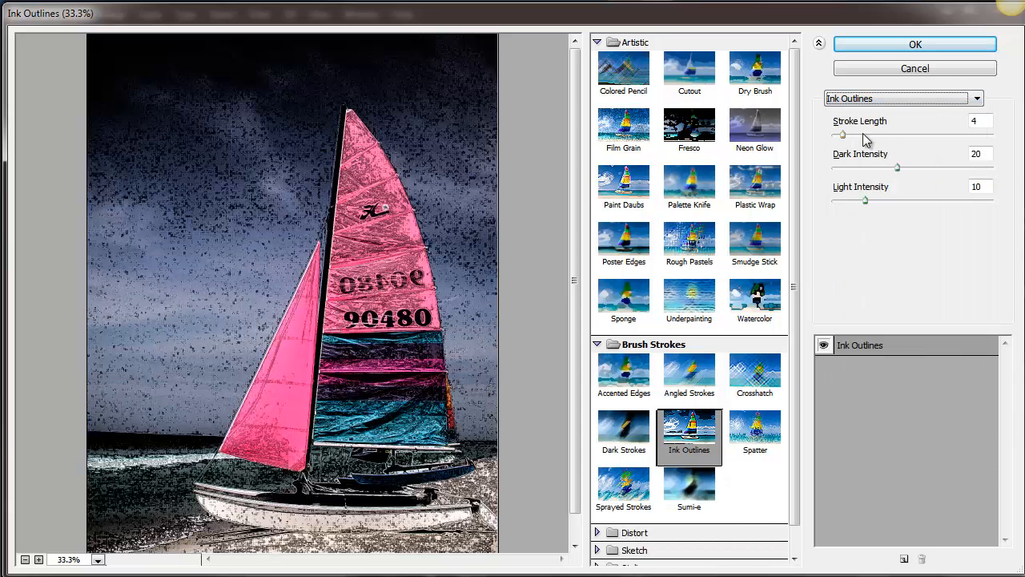
{"action": "left_click", "coordinate": [931, 99]}
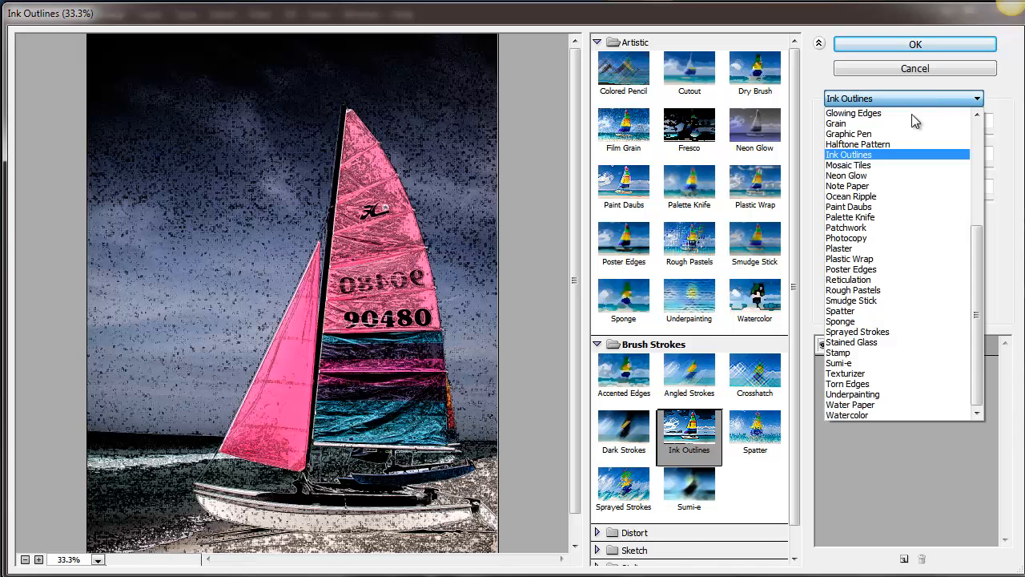
{"action": "scroll", "coordinate": [958, 121], "scroll_direction": "up", "scroll_amount": 6}
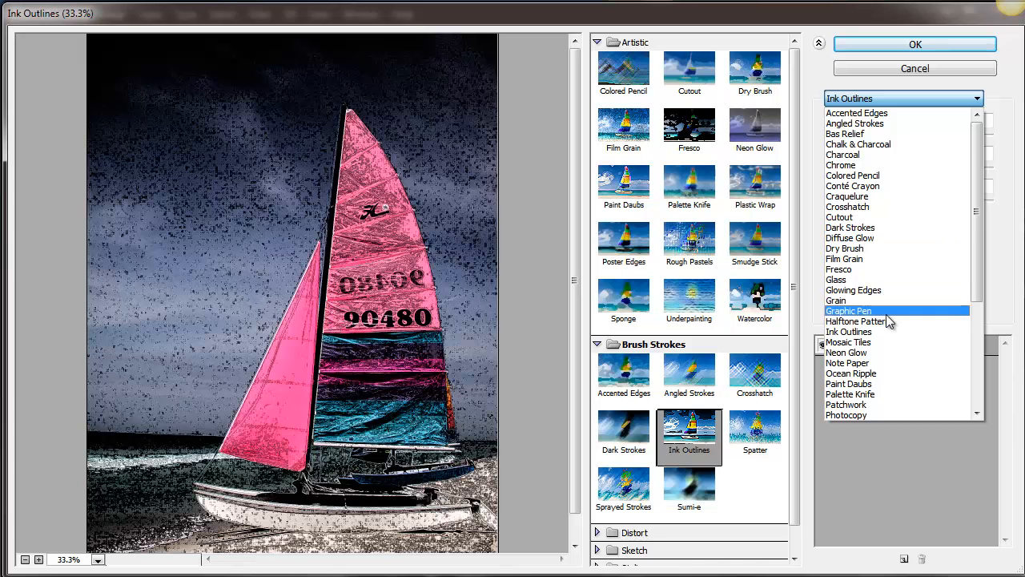
{"action": "left_click", "coordinate": [898, 384]}
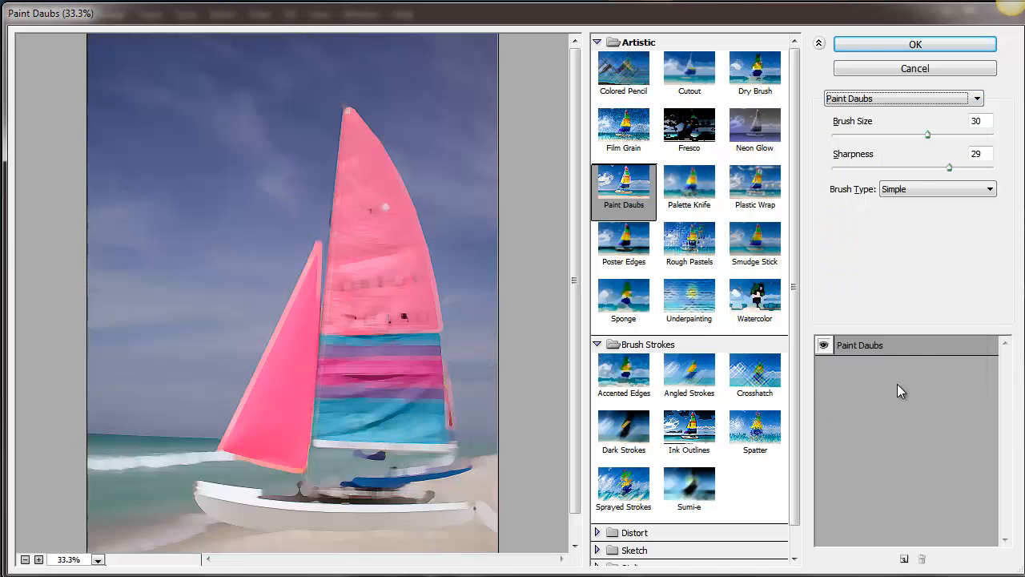
- Add a second effect above Paint Daubs, Smudge Stick with Stroke Length 6, Highlight Area 9 and Intensity 5
{"action": "left_click", "coordinate": [904, 558]}
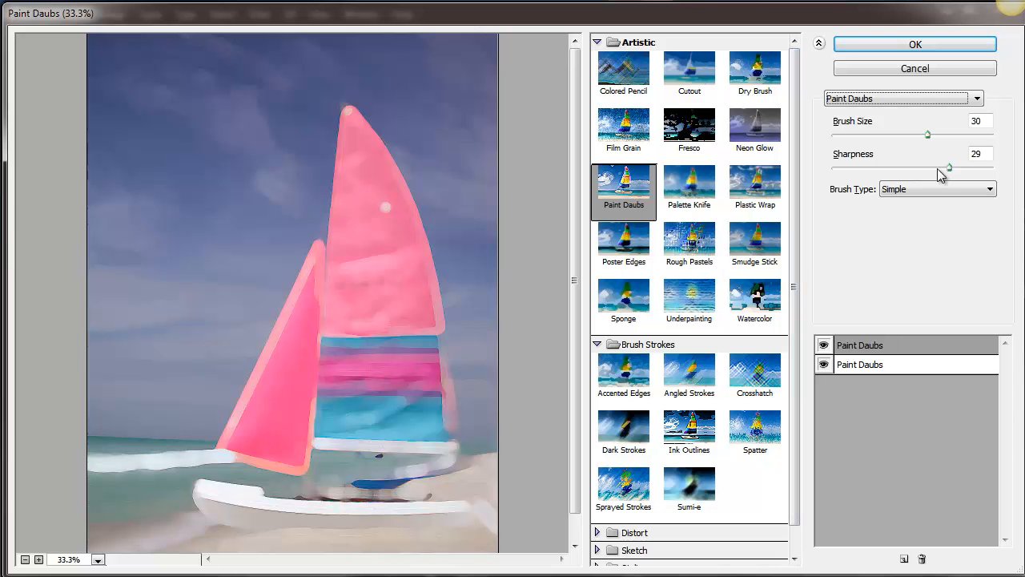
{"action": "left_click", "coordinate": [859, 134]}
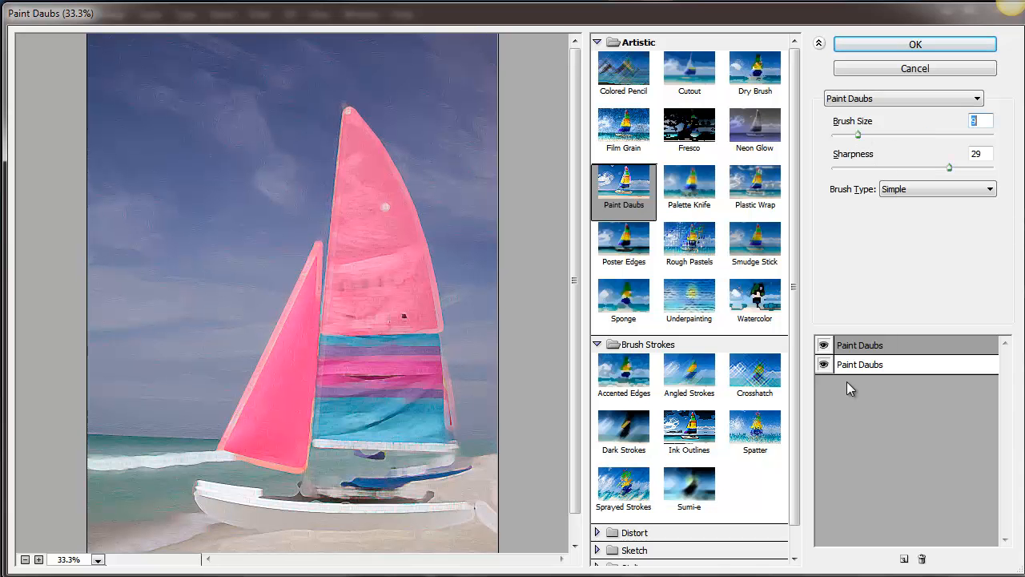
{"action": "left_click", "coordinate": [765, 244]}
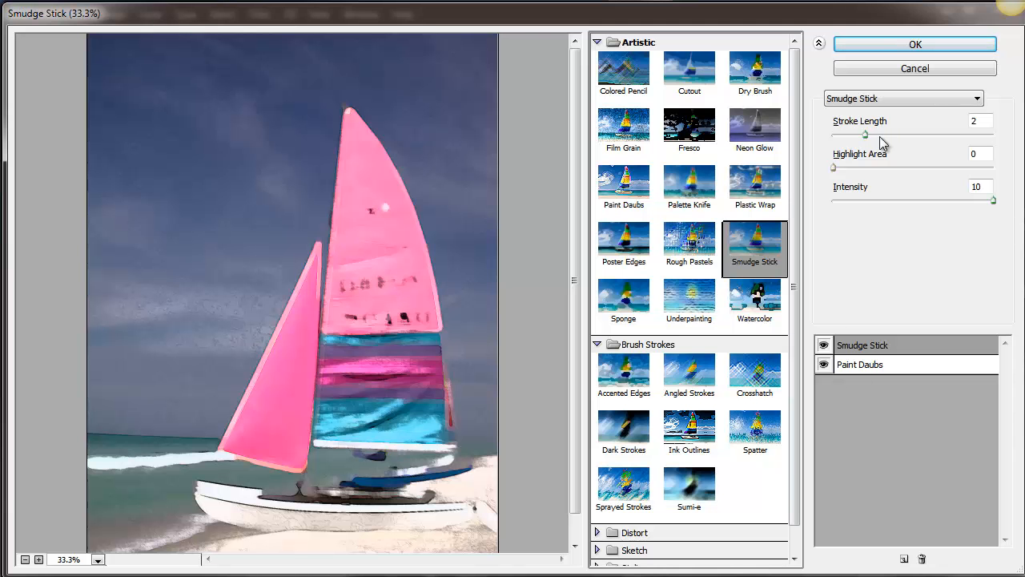
{"action": "left_click", "coordinate": [937, 135]}
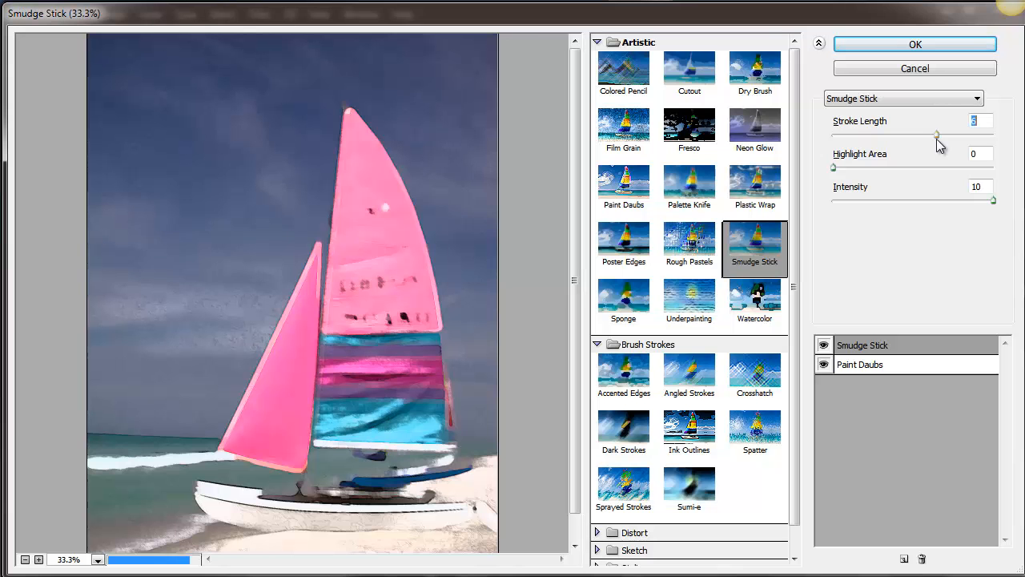
{"action": "left_click", "coordinate": [898, 167]}
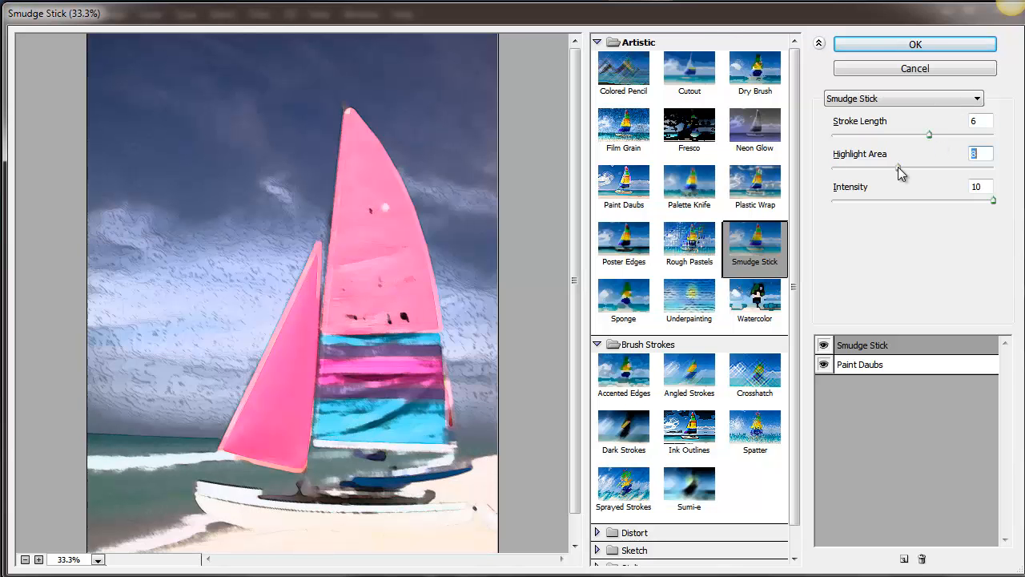
{"action": "mouse_move", "coordinate": [898, 167]}
{"action": "left_mouse_down"}
{"action": "mouse_move", "coordinate": [889, 170]}
{"action": "mouse_move", "coordinate": [916, 169]}
{"action": "mouse_move", "coordinate": [908, 169]}
{"action": "left_mouse_up"}
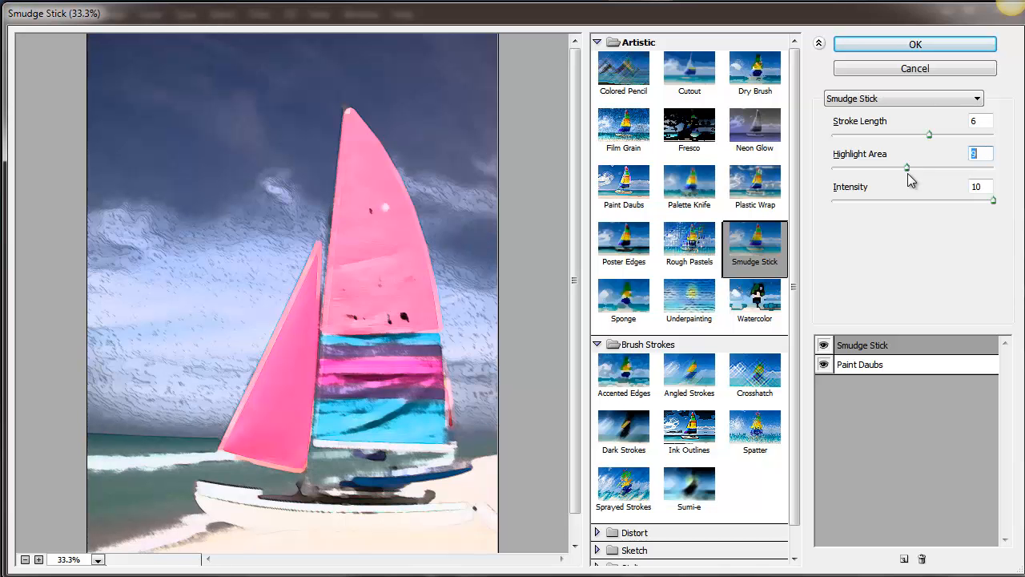
{"action": "left_click_drag", "start_coordinate": [955, 207], "coordinate": [902, 217]}
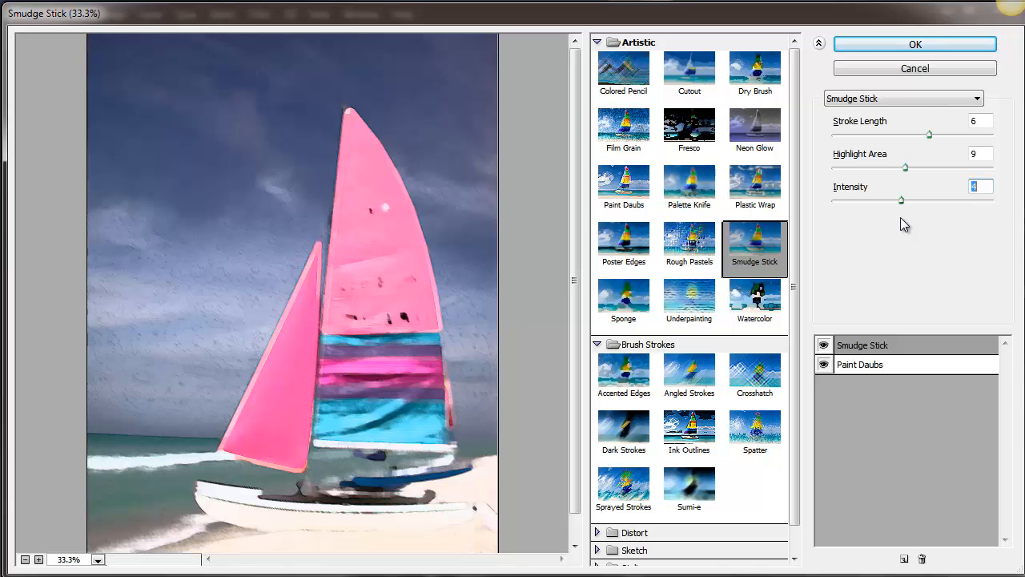
{"action": "left_click_drag", "start_coordinate": [901, 217], "coordinate": [910, 216]}
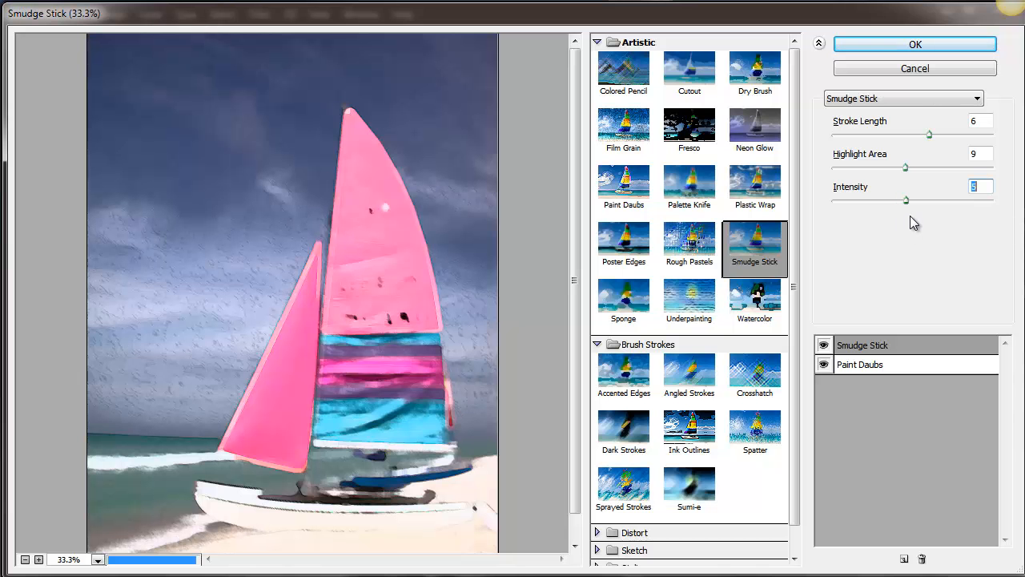
- Apply the Smudge Stick and Paint Daubs effects, and compare the image with Layer 1 copy hidden and shown
{"action": "left_click", "coordinate": [911, 48]}
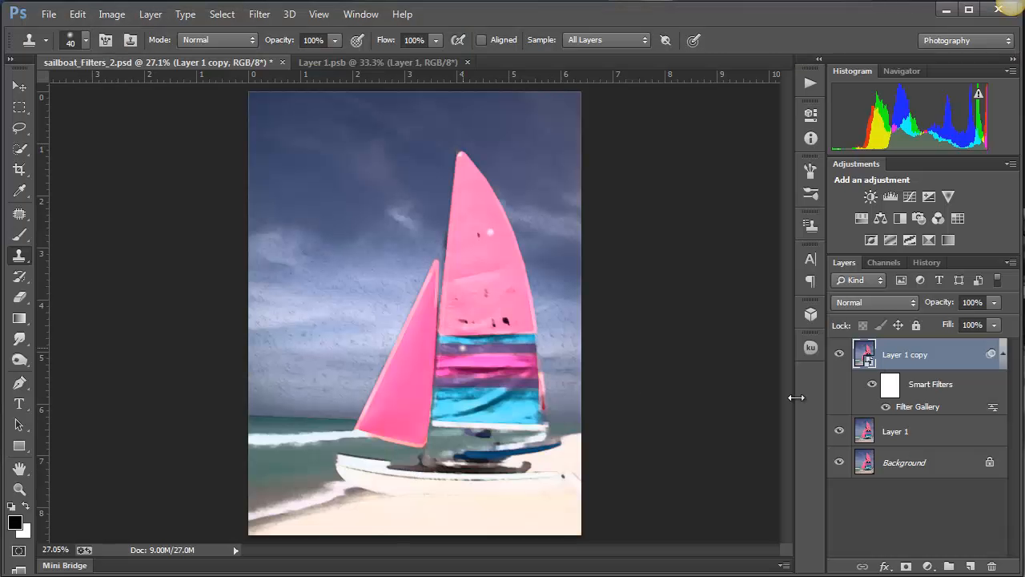
{"action": "left_click", "coordinate": [839, 354]}
{"action": "left_click", "coordinate": [840, 354]}
- Paint black at 34% opacity on the Smart Filter mask over the sails, the hull and the sky beside the boat
{"action": "left_click", "coordinate": [889, 388]}
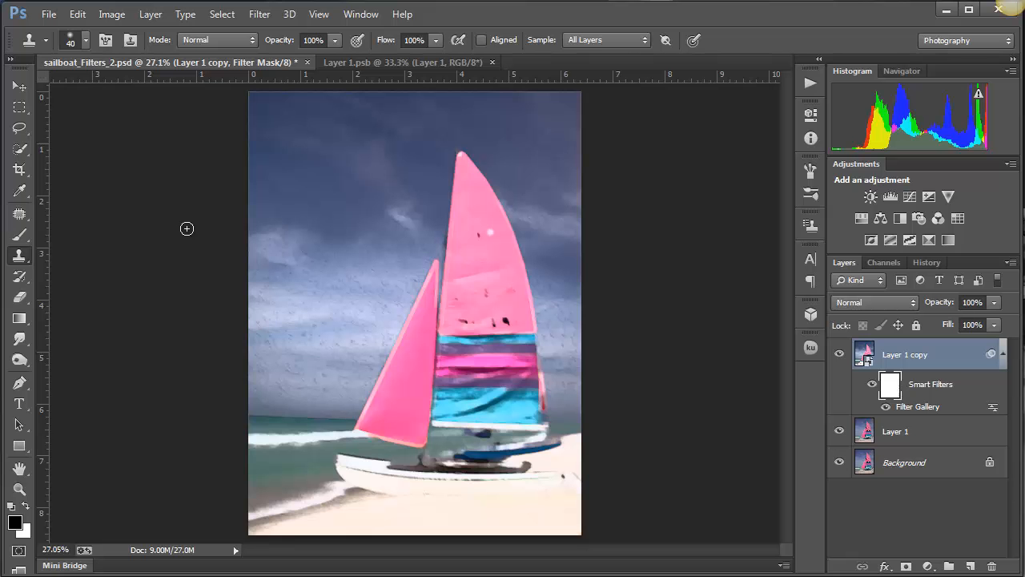
{"action": "left_click", "coordinate": [20, 235]}
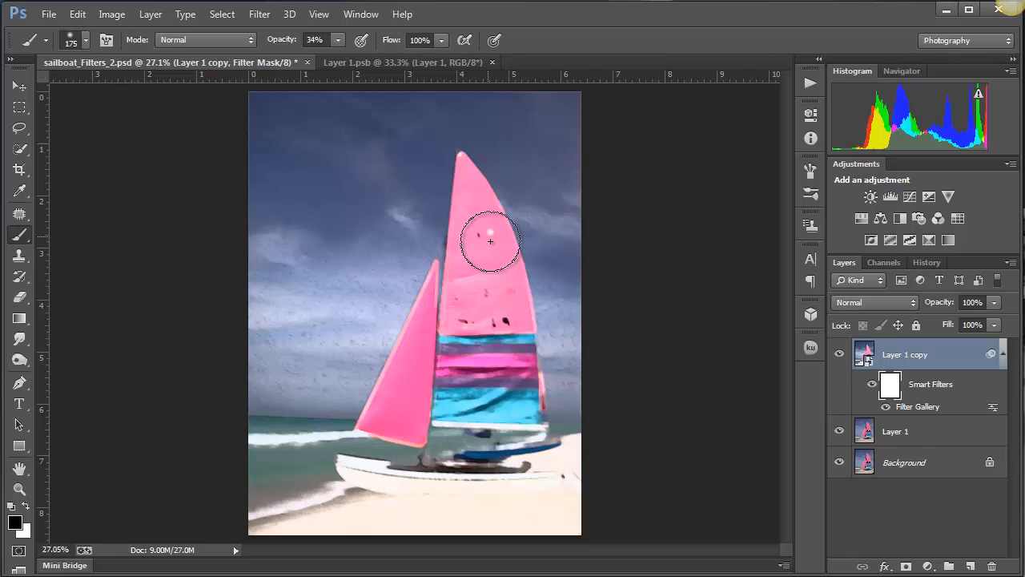
{"action": "mouse_move", "coordinate": [483, 254]}
{"action": "left_mouse_down"}
{"action": "mouse_move", "coordinate": [478, 225]}
{"action": "mouse_move", "coordinate": [490, 364]}
{"action": "mouse_move", "coordinate": [488, 221]}
{"action": "mouse_move", "coordinate": [533, 407]}
{"action": "mouse_move", "coordinate": [485, 294]}
{"action": "mouse_move", "coordinate": [468, 205]}
{"action": "mouse_move", "coordinate": [469, 302]}
{"action": "left_mouse_up"}
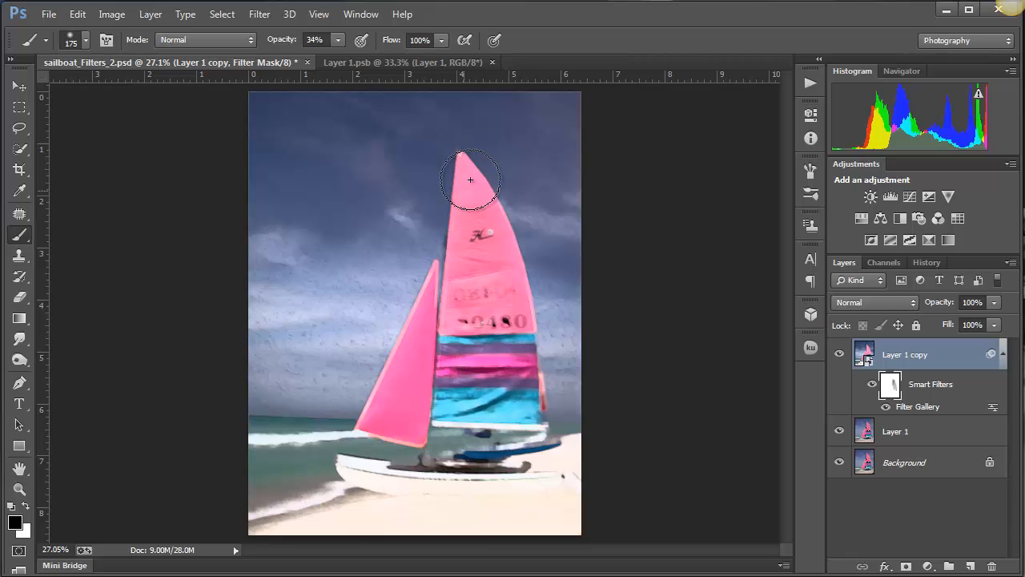
{"action": "mouse_move", "coordinate": [475, 245]}
{"action": "left_mouse_down"}
{"action": "mouse_move", "coordinate": [442, 393]}
{"action": "mouse_move", "coordinate": [485, 318]}
{"action": "mouse_move", "coordinate": [499, 363]}
{"action": "mouse_move", "coordinate": [515, 373]}
{"action": "mouse_move", "coordinate": [484, 400]}
{"action": "mouse_move", "coordinate": [439, 309]}
{"action": "mouse_move", "coordinate": [392, 405]}
{"action": "mouse_move", "coordinate": [387, 374]}
{"action": "mouse_move", "coordinate": [426, 319]}
{"action": "mouse_move", "coordinate": [378, 412]}
{"action": "mouse_move", "coordinate": [435, 348]}
{"action": "left_mouse_up"}
{"action": "mouse_move", "coordinate": [426, 413]}
{"action": "left_mouse_down"}
{"action": "mouse_move", "coordinate": [359, 481]}
{"action": "mouse_move", "coordinate": [601, 489]}
{"action": "mouse_move", "coordinate": [444, 485]}
{"action": "mouse_move", "coordinate": [585, 492]}
{"action": "left_mouse_up"}
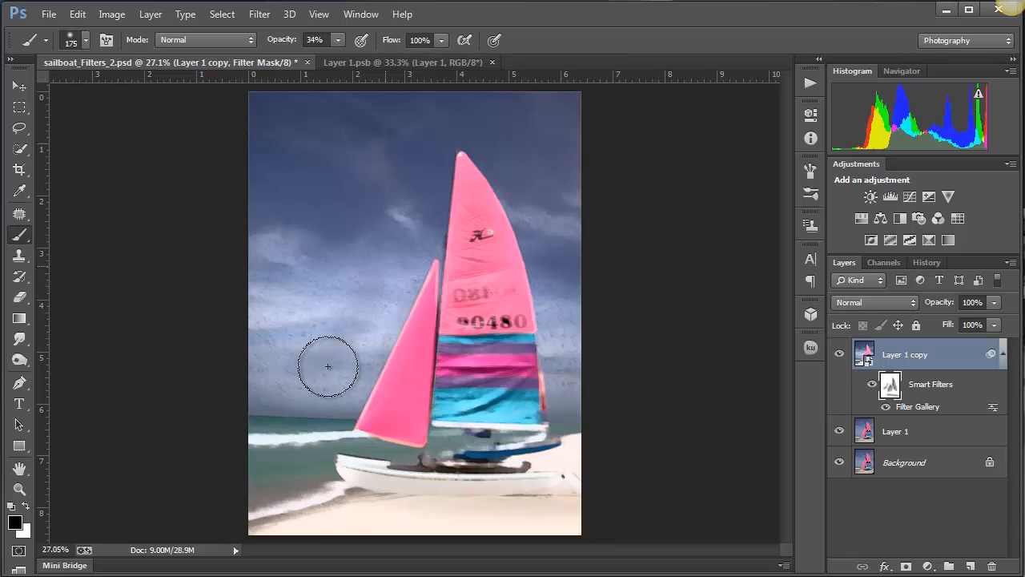
{"action": "mouse_move", "coordinate": [285, 323]}
{"action": "left_mouse_down"}
{"action": "mouse_move", "coordinate": [342, 339]}
{"action": "mouse_move", "coordinate": [367, 333]}
{"action": "mouse_move", "coordinate": [327, 345]}
{"action": "mouse_move", "coordinate": [383, 350]}
{"action": "mouse_move", "coordinate": [375, 340]}
{"action": "left_mouse_up"}
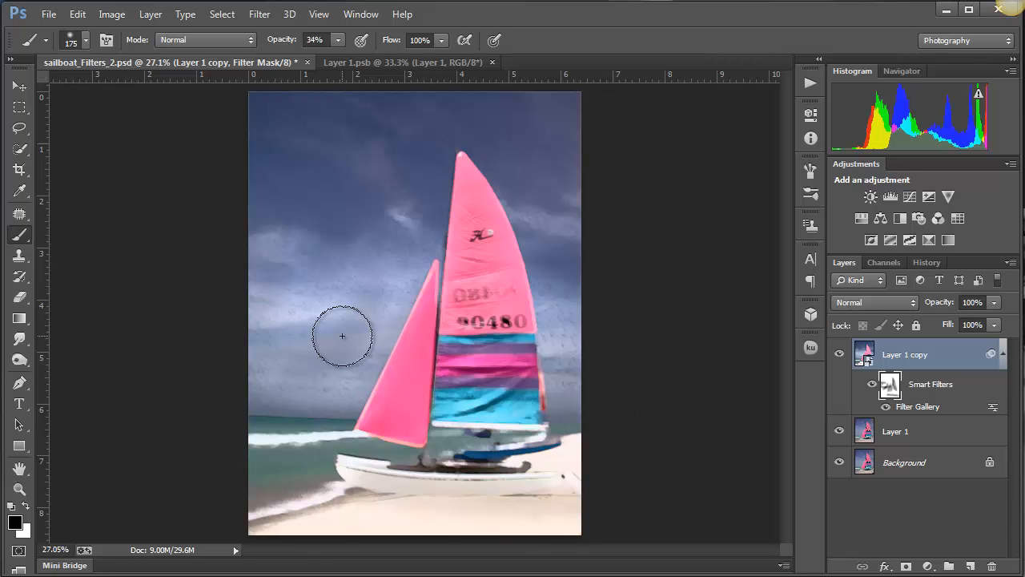
- Swap the brush colours to white and back to black, and paint the filter mask over the hull and foreground sand
{"action": "left_click", "coordinate": [25, 507]}
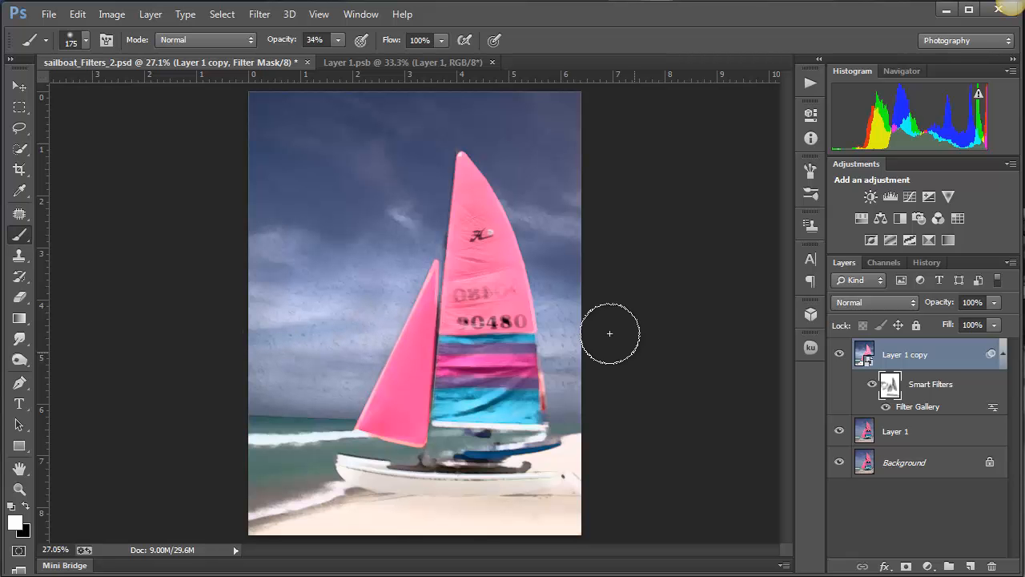
{"action": "key", "text": "x"}
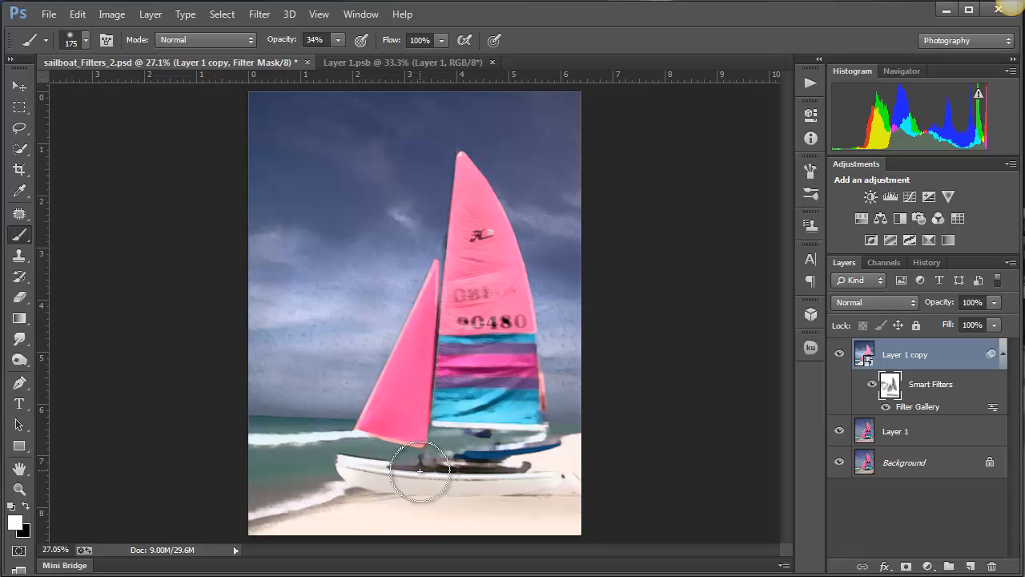
{"action": "mouse_move", "coordinate": [347, 475]}
{"action": "left_mouse_down"}
{"action": "mouse_move", "coordinate": [564, 489]}
{"action": "mouse_move", "coordinate": [347, 479]}
{"action": "mouse_move", "coordinate": [573, 517]}
{"action": "mouse_move", "coordinate": [338, 508]}
{"action": "mouse_move", "coordinate": [500, 527]}
{"action": "left_mouse_up"}
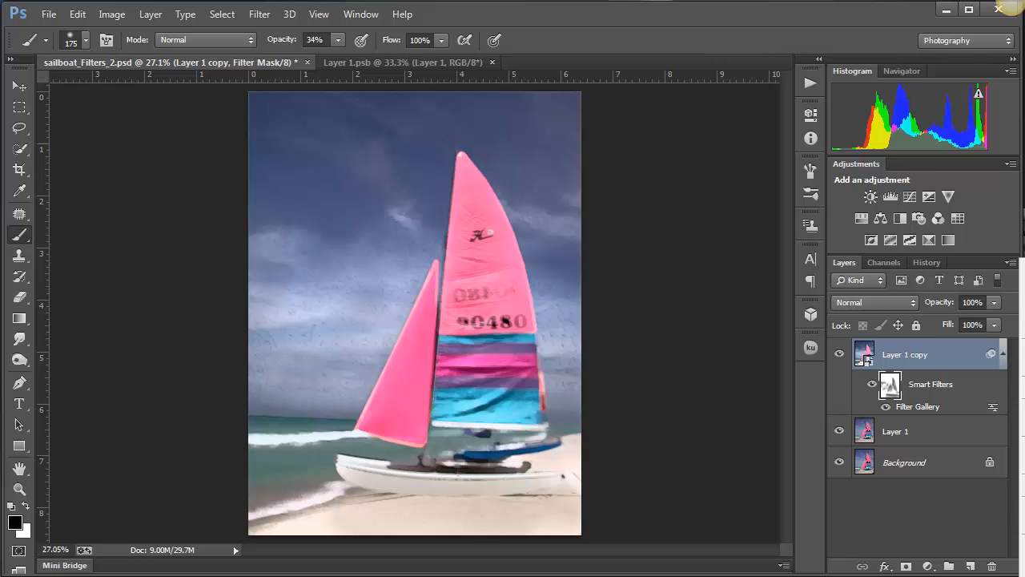
- Set the layer thumbnails to the largest size
{"action": "left_click", "coordinate": [1024, 553]}
{"action": "left_click", "coordinate": [647, 349]}
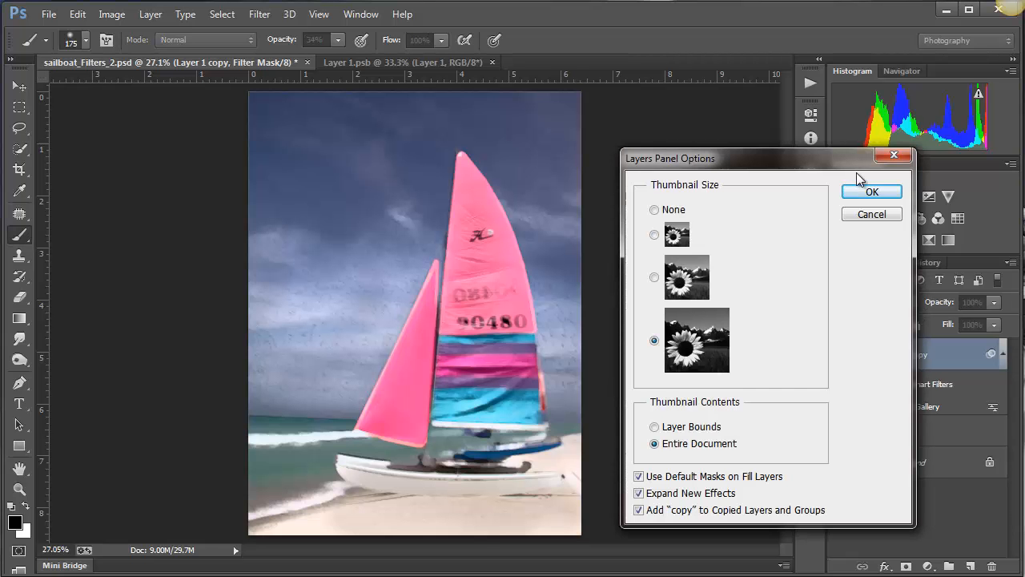
{"action": "left_click", "coordinate": [871, 194]}
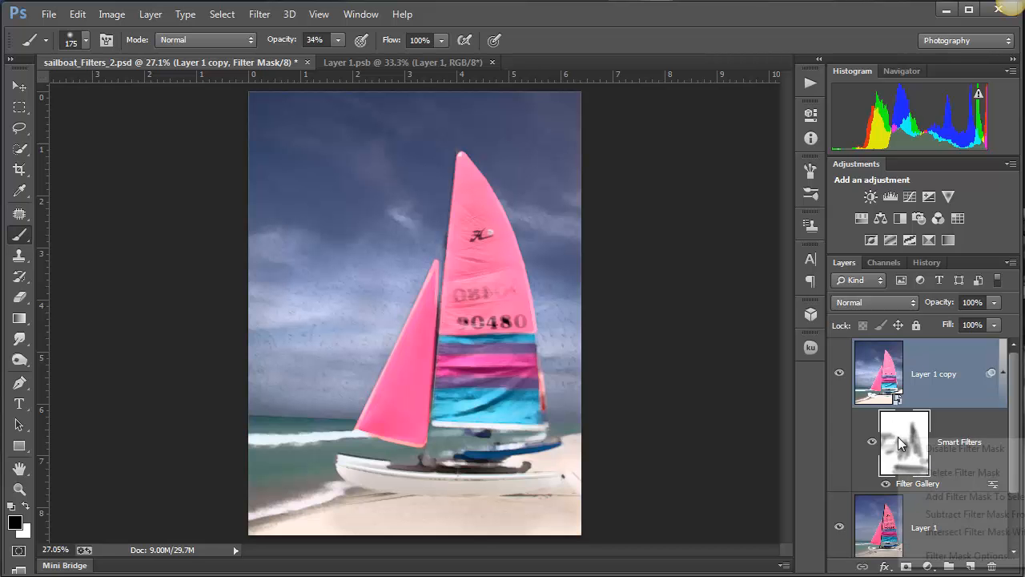
- Disable the Smart Filter mask to compare the unmasked effect, and enable the mask again
{"action": "right_click", "coordinate": [898, 441]}
{"action": "left_click", "coordinate": [955, 450]}
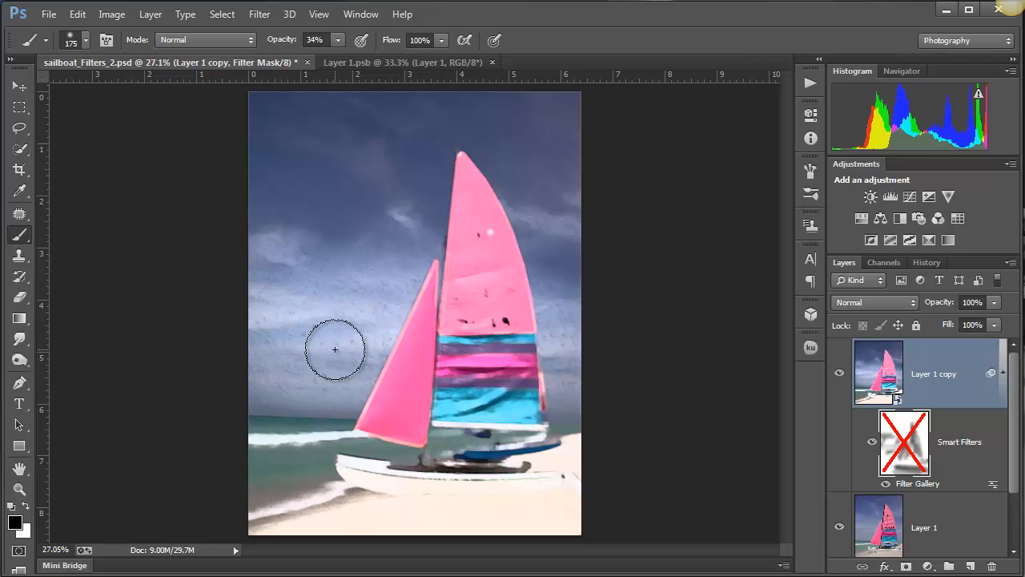
{"action": "right_click", "coordinate": [908, 441]}
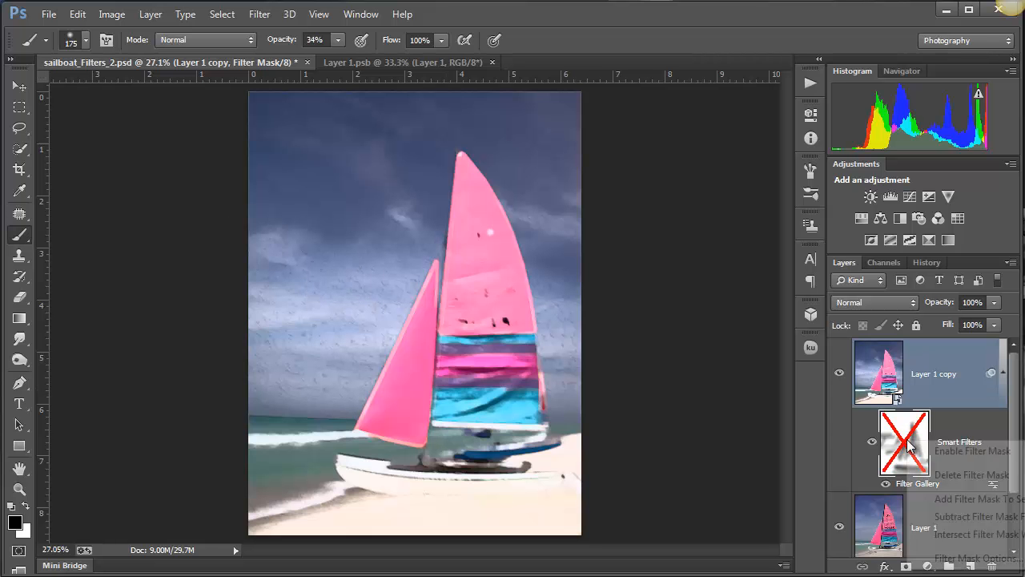
{"action": "left_click", "coordinate": [969, 454]}
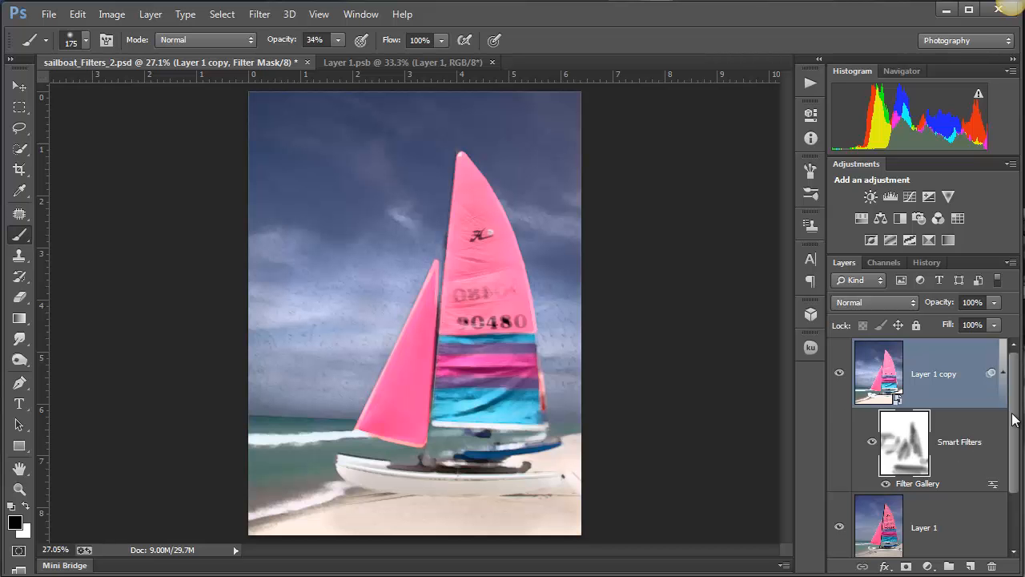
- Reopen the Filter Gallery Smart Filter, hide its Smudge Stick effect for comparison, and delete that effect
{"action": "left_click_drag", "start_coordinate": [1014, 417], "coordinate": [1014, 445]}
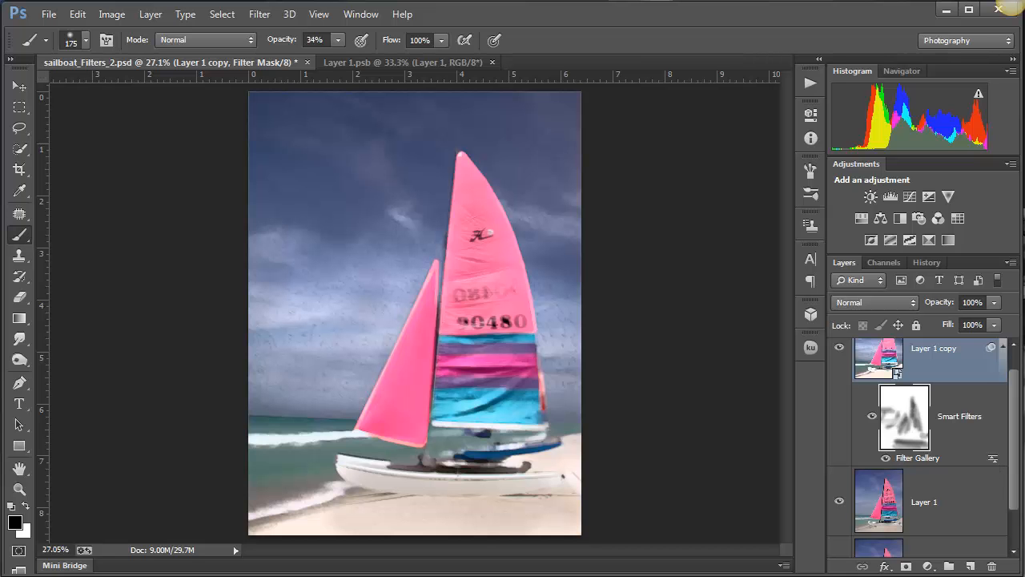
{"action": "double_click", "coordinate": [925, 457]}
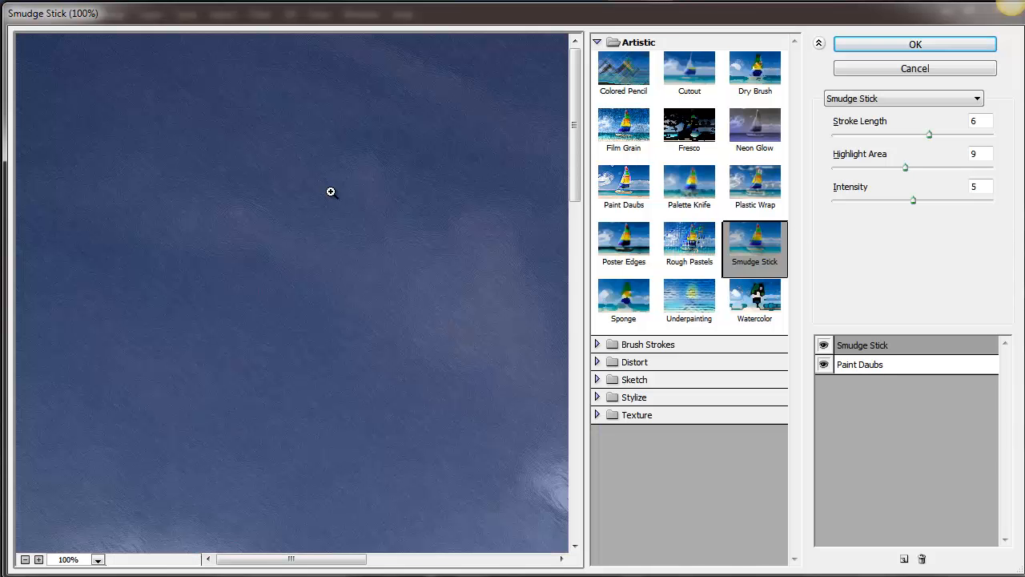
{"action": "key", "text": "ctrl"}
{"action": "key", "text": "ctrl+minus"}
{"action": "key", "text": "ctrl+minus"}
{"action": "key", "text": "ctrl+minus"}
{"action": "key", "text": "ctrl+minus"}
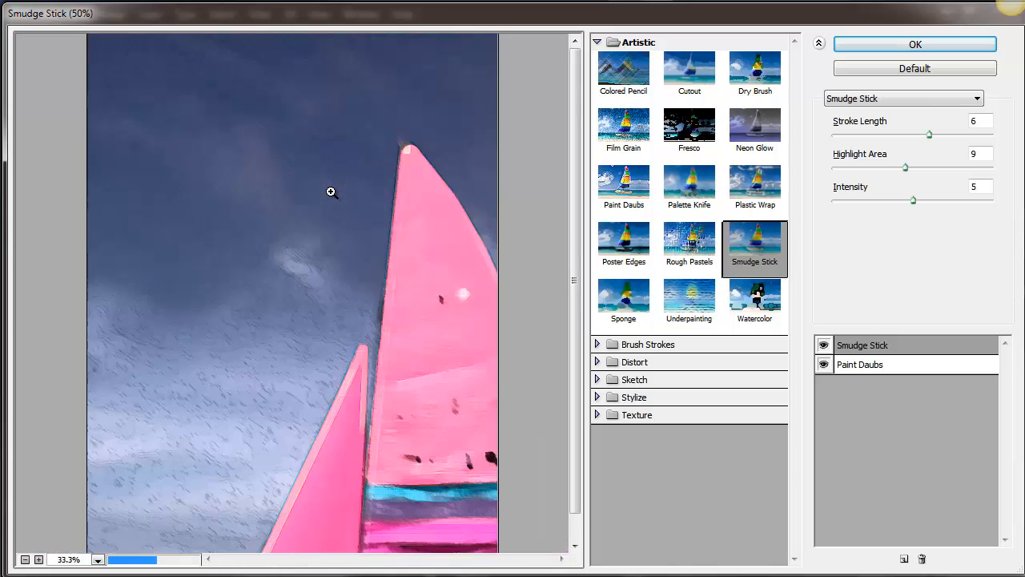
{"action": "left_click", "coordinate": [823, 345]}
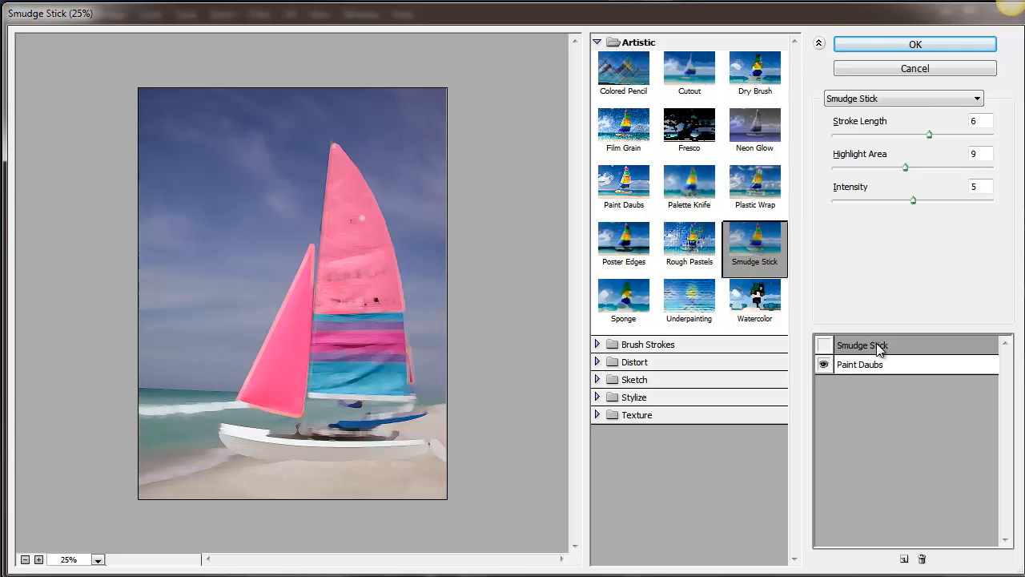
{"action": "left_click", "coordinate": [922, 559]}
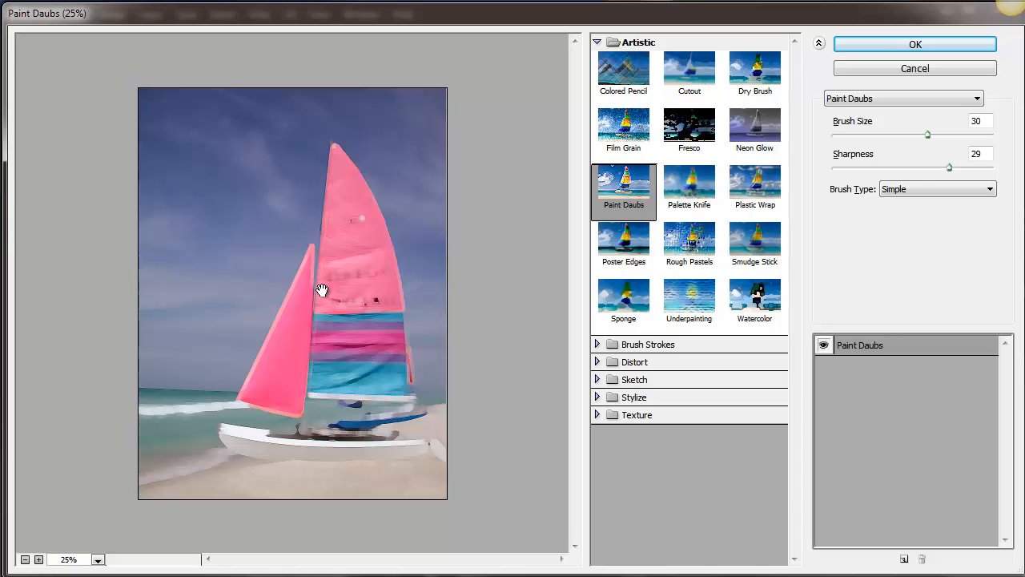
- Set the Sharpness of the Paint Daubs effect to 36
{"action": "key", "text": "alt"}
{"action": "left_click", "coordinate": [337, 299], "text": "ctrl"}
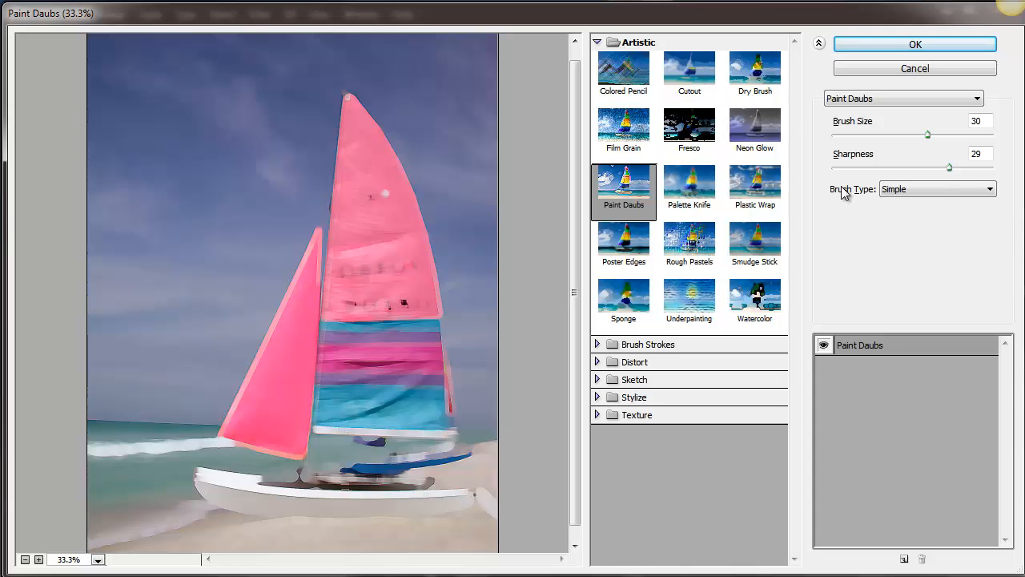
{"action": "left_click", "coordinate": [978, 168]}
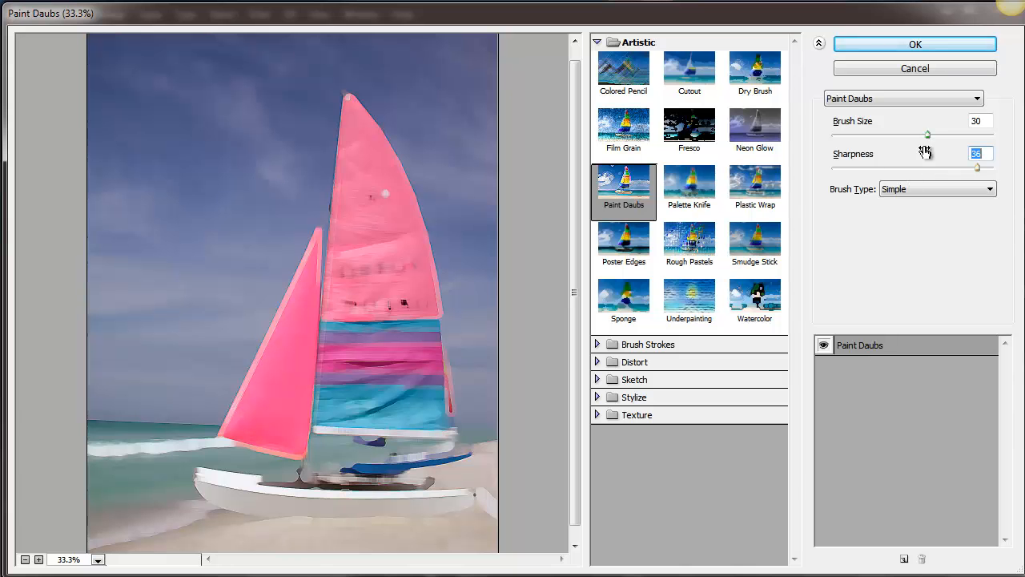
- Set the Brush Size of the Paint Daubs effect to 19 and apply the Filter Gallery changes
{"action": "left_click_drag", "start_coordinate": [927, 136], "coordinate": [857, 136]}
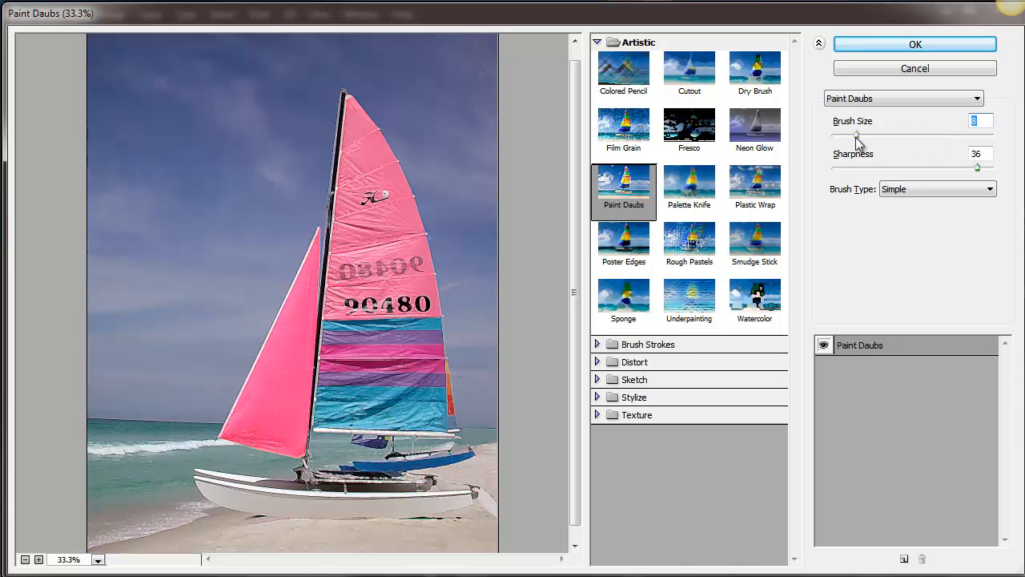
{"action": "left_click", "coordinate": [891, 135]}
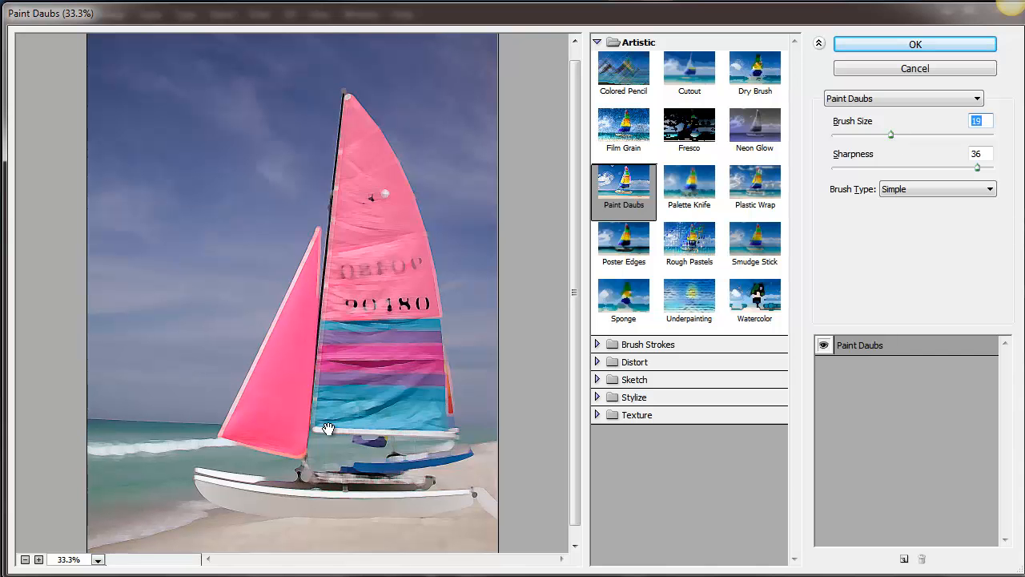
{"action": "left_click", "coordinate": [886, 46]}
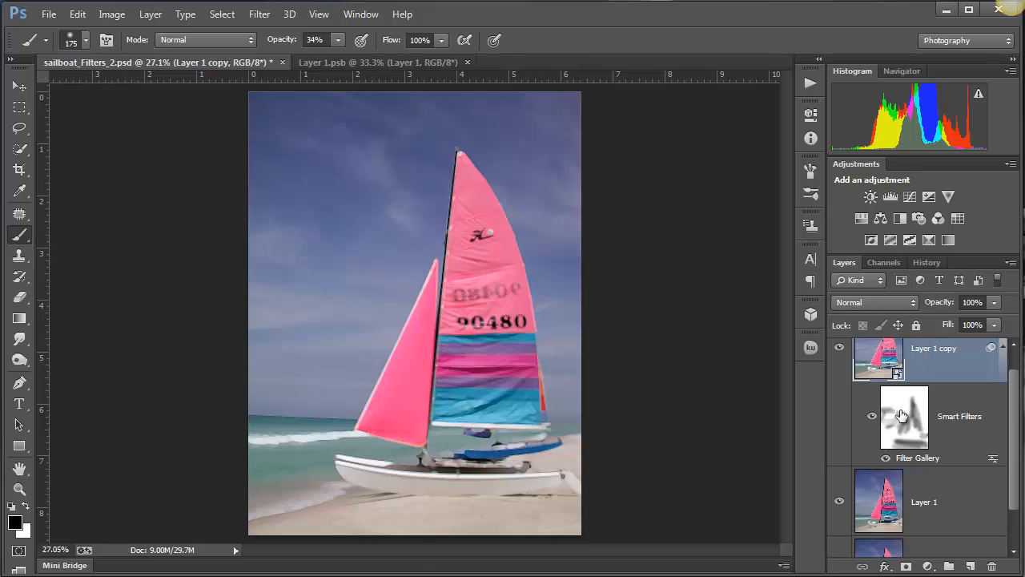
- Paint black at 34% opacity on the Smart Filter mask over the small front sail and the hull to reduce the effect
{"action": "left_click", "coordinate": [901, 414]}
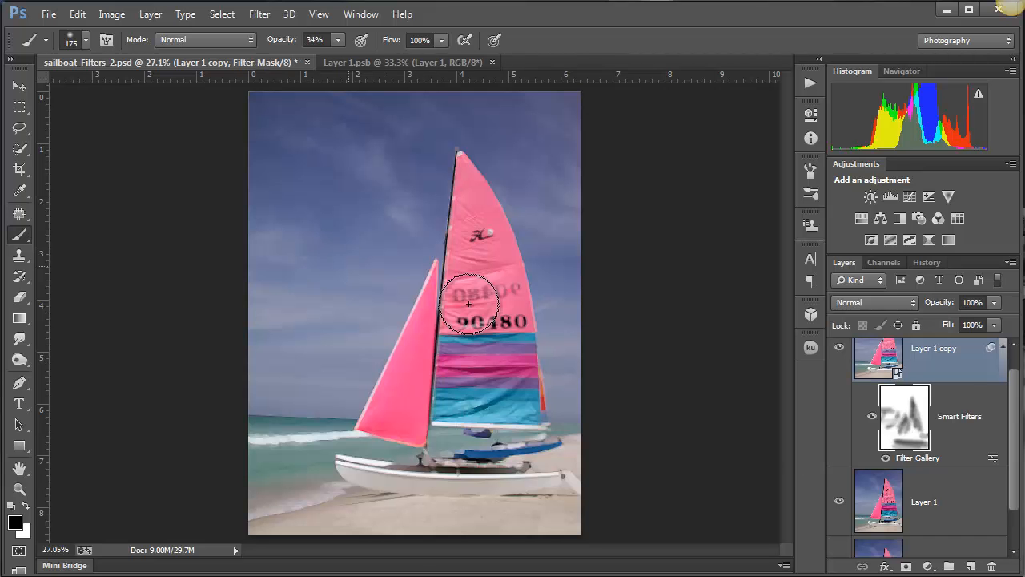
{"action": "left_click_drag", "start_coordinate": [401, 393], "coordinate": [389, 424]}
{"action": "left_click_drag", "start_coordinate": [381, 497], "coordinate": [560, 483]}
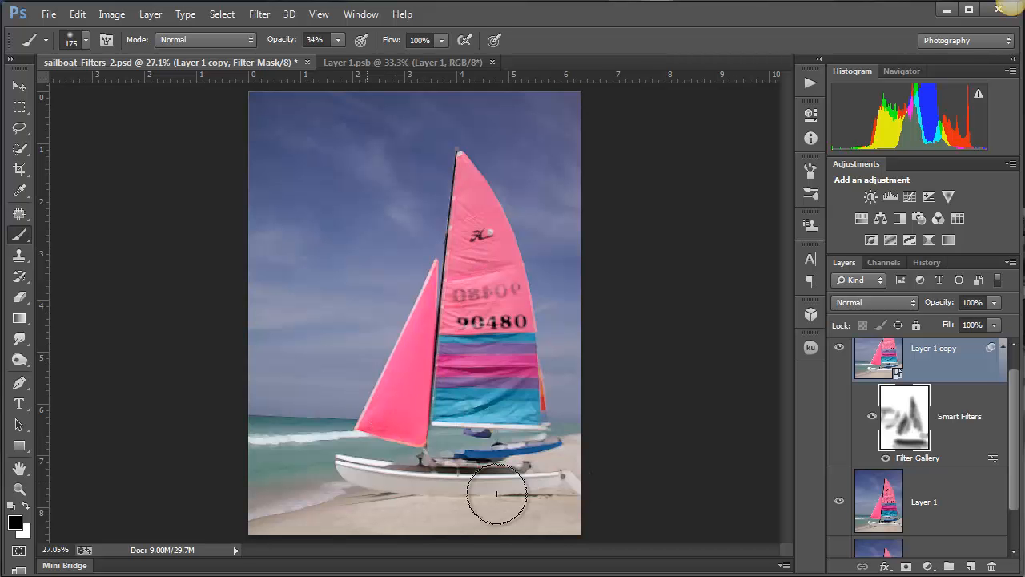
- Paint white on the Smart Filter mask over the main sail and along the hull to bring back the Paint Daubs effect
{"action": "key", "text": "x"}
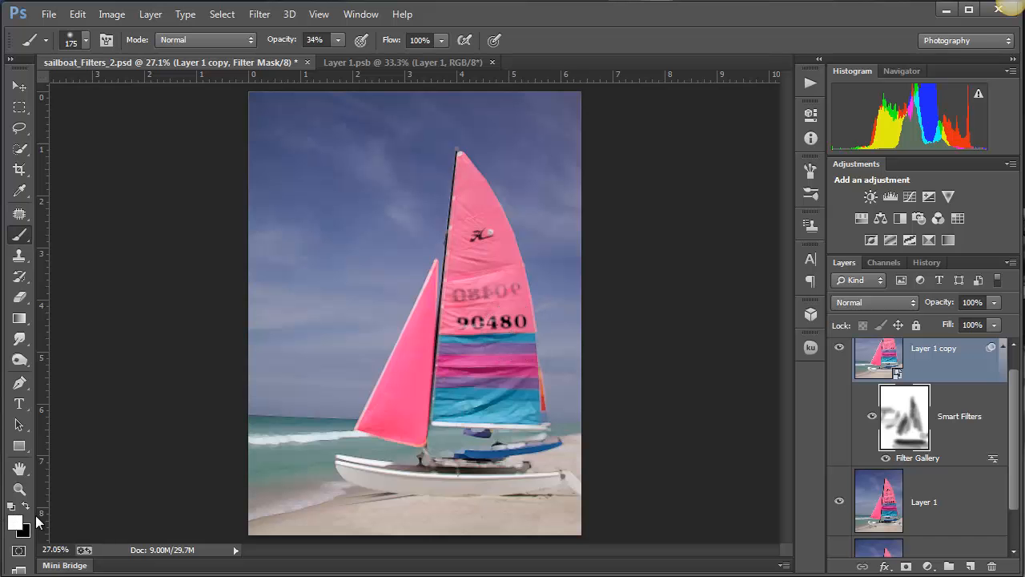
{"action": "left_click_drag", "start_coordinate": [452, 274], "coordinate": [470, 347]}
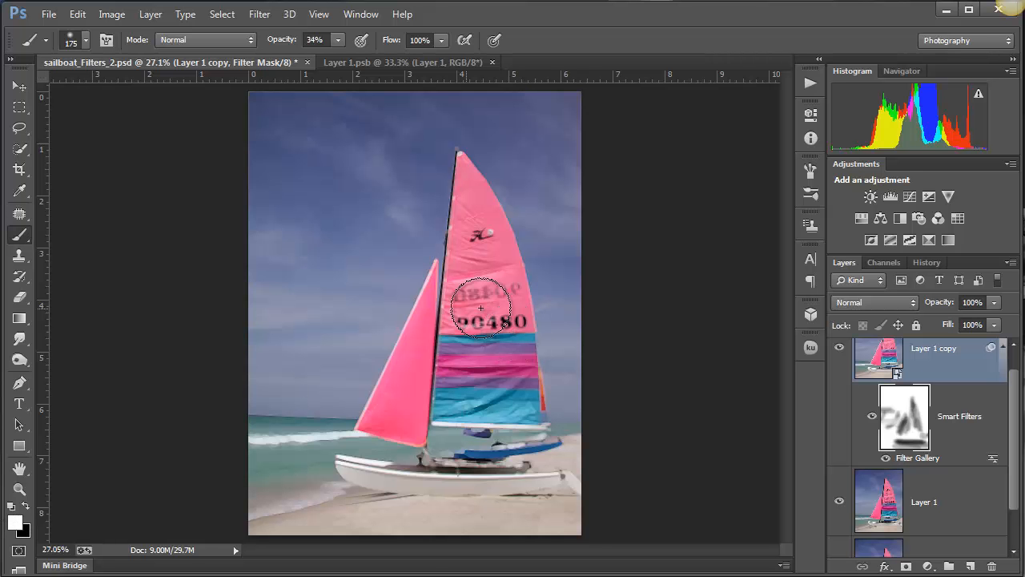
{"action": "mouse_move", "coordinate": [485, 297]}
{"action": "left_mouse_down"}
{"action": "mouse_move", "coordinate": [519, 339]}
{"action": "mouse_move", "coordinate": [482, 272]}
{"action": "mouse_move", "coordinate": [468, 394]}
{"action": "mouse_move", "coordinate": [445, 361]}
{"action": "mouse_move", "coordinate": [474, 257]}
{"action": "left_mouse_up"}
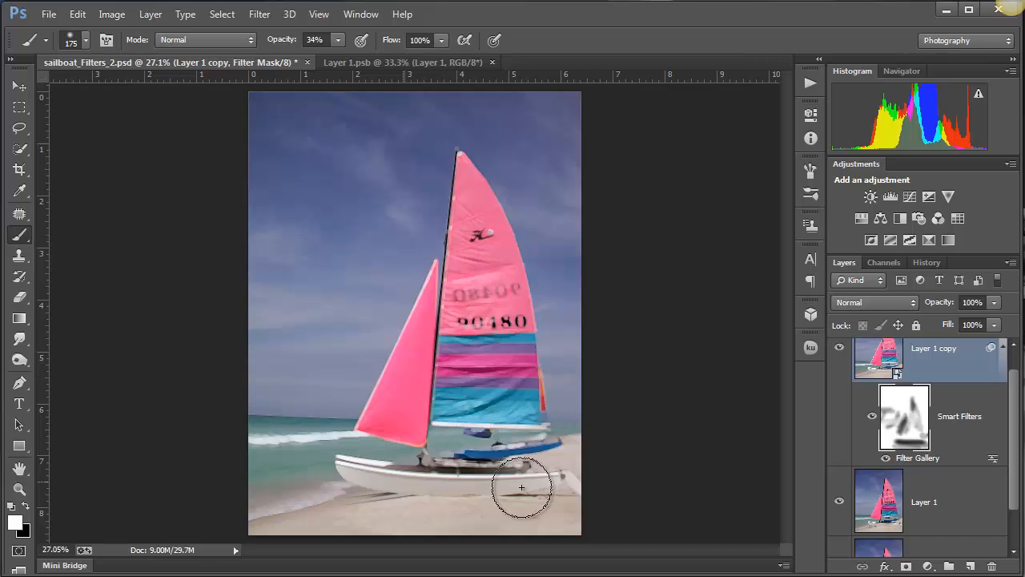
{"action": "mouse_move", "coordinate": [362, 483]}
{"action": "left_mouse_down"}
{"action": "mouse_move", "coordinate": [393, 493]}
{"action": "mouse_move", "coordinate": [238, 503]}
{"action": "mouse_move", "coordinate": [369, 490]}
{"action": "left_mouse_up"}
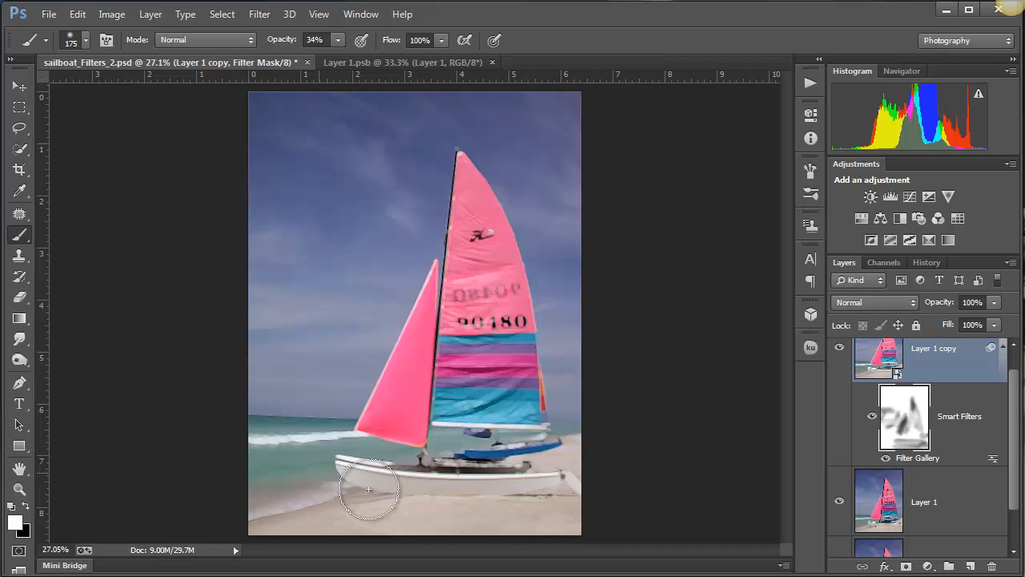
{"action": "left_click_drag", "start_coordinate": [548, 490], "coordinate": [595, 475]}
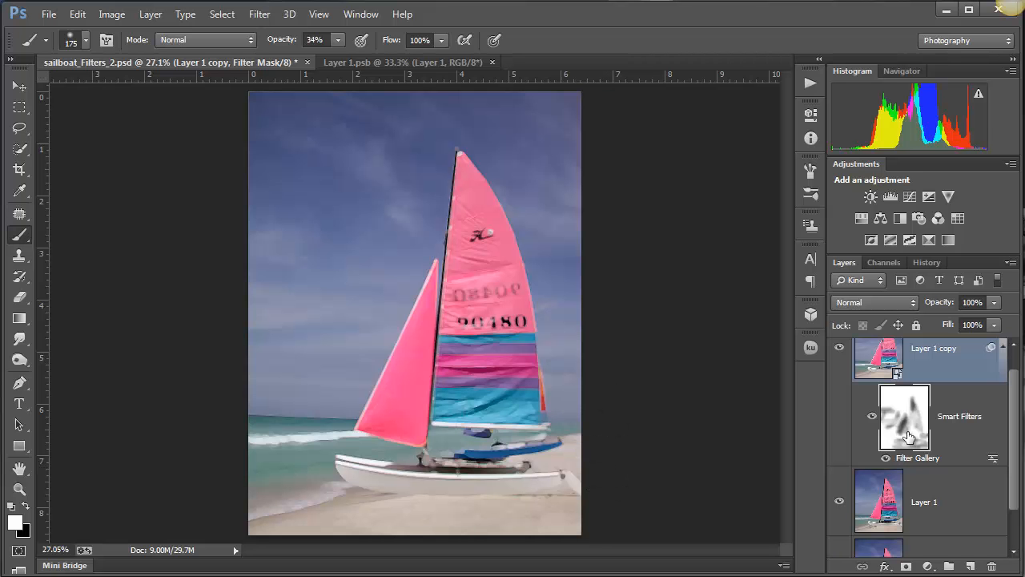
- Reopen the Filter Gallery Smart Filter and replace the Paint Daubs effect with Poster Edges
{"action": "left_click", "coordinate": [928, 460]}
{"action": "double_click", "coordinate": [929, 456]}
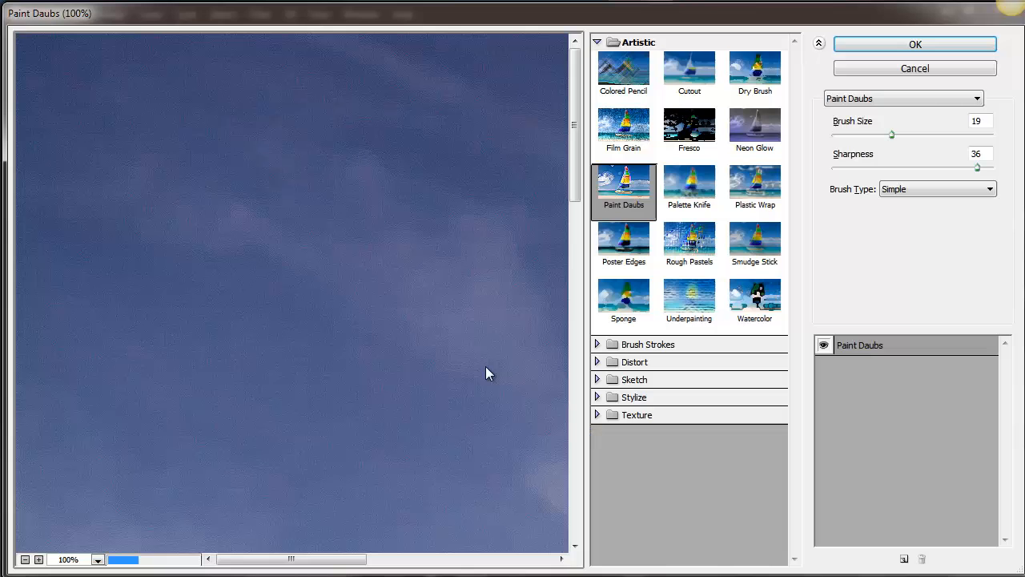
{"action": "left_click", "coordinate": [361, 362], "text": "alt"}
{"action": "left_click", "coordinate": [359, 361], "text": "alt"}
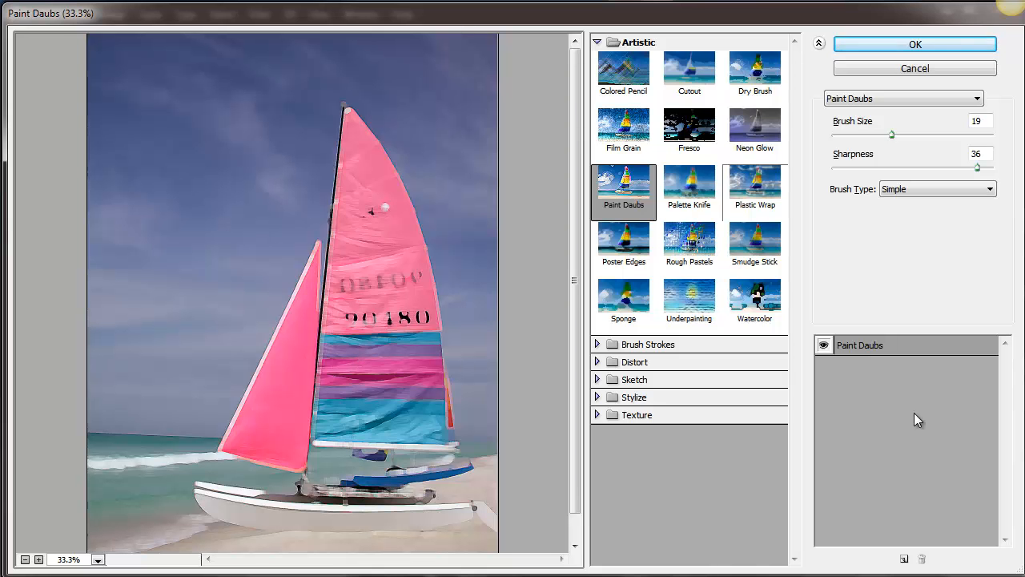
{"action": "left_click", "coordinate": [632, 255]}
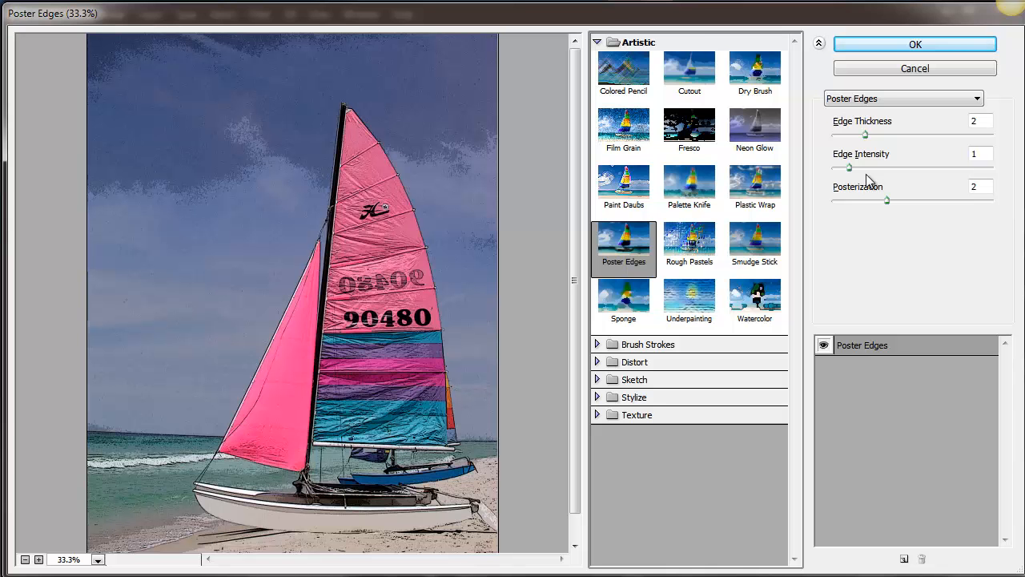
- Set the Poster Edges to Edge Thickness 5 and Edge Intensity 1, and apply the filter
{"action": "mouse_move", "coordinate": [849, 174]}
{"action": "left_mouse_down"}
{"action": "mouse_move", "coordinate": [888, 170]}
{"action": "mouse_move", "coordinate": [833, 184]}
{"action": "mouse_move", "coordinate": [851, 183]}
{"action": "left_mouse_up"}
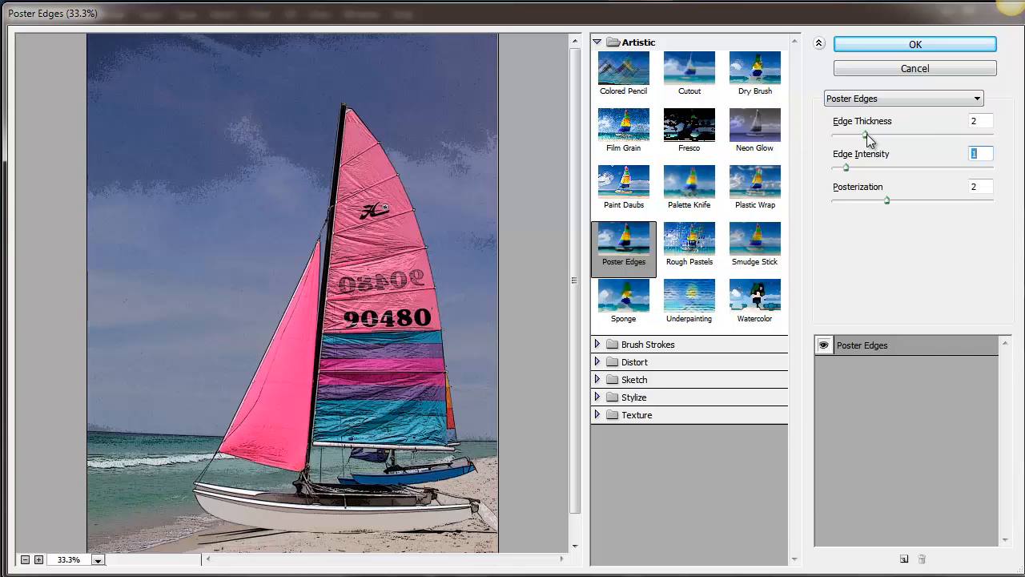
{"action": "left_click_drag", "start_coordinate": [867, 137], "coordinate": [910, 144]}
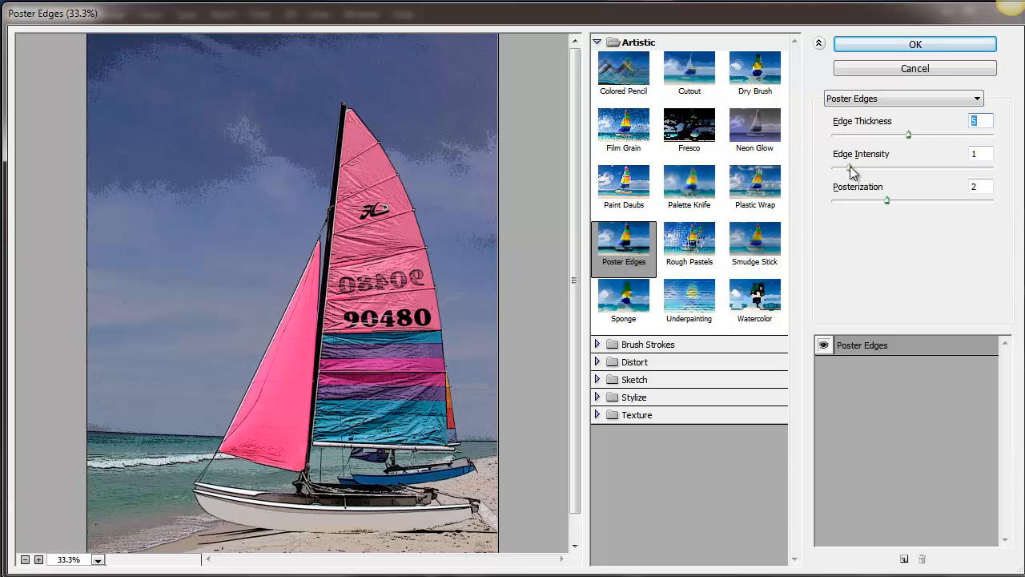
{"action": "mouse_move", "coordinate": [862, 168]}
{"action": "left_mouse_down"}
{"action": "mouse_move", "coordinate": [917, 164]}
{"action": "mouse_move", "coordinate": [850, 177]}
{"action": "left_mouse_up"}
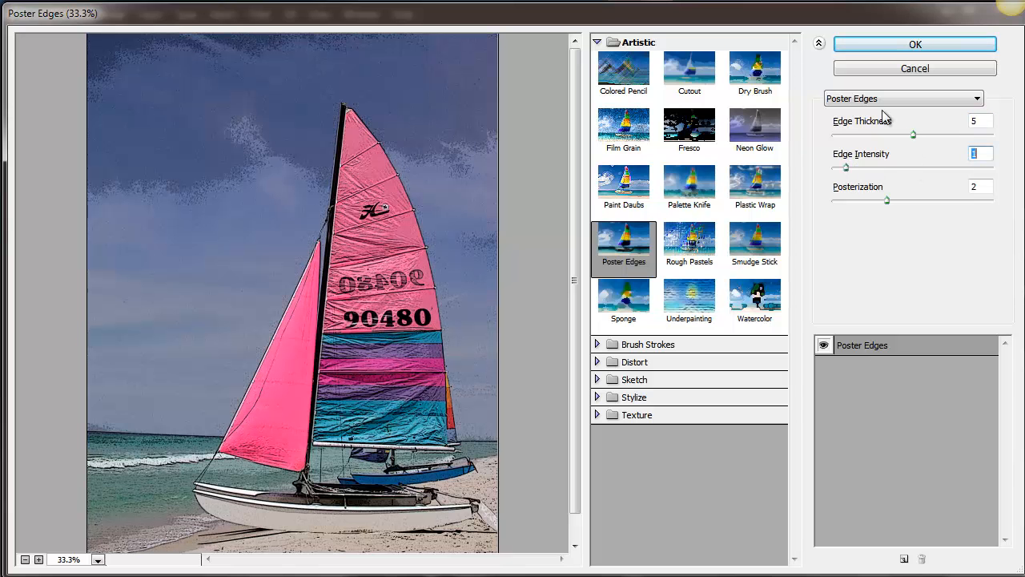
{"action": "left_click", "coordinate": [916, 46]}
- Paint black at 34% opacity on the Smart Filter mask across the sky to soften the Poster Edges effect on both sides of the sail
{"action": "left_click", "coordinate": [903, 416]}
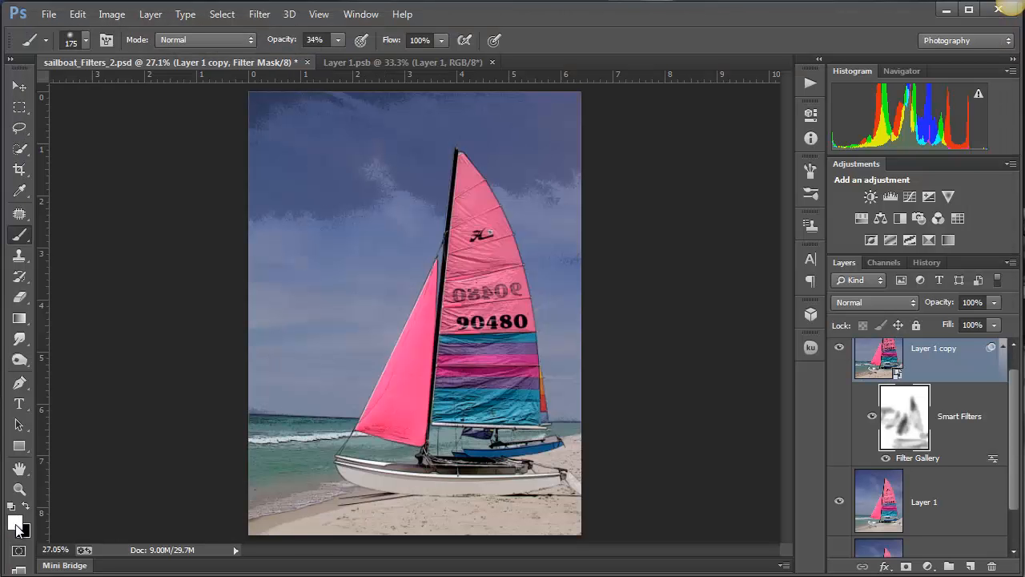
{"action": "key", "text": "x"}
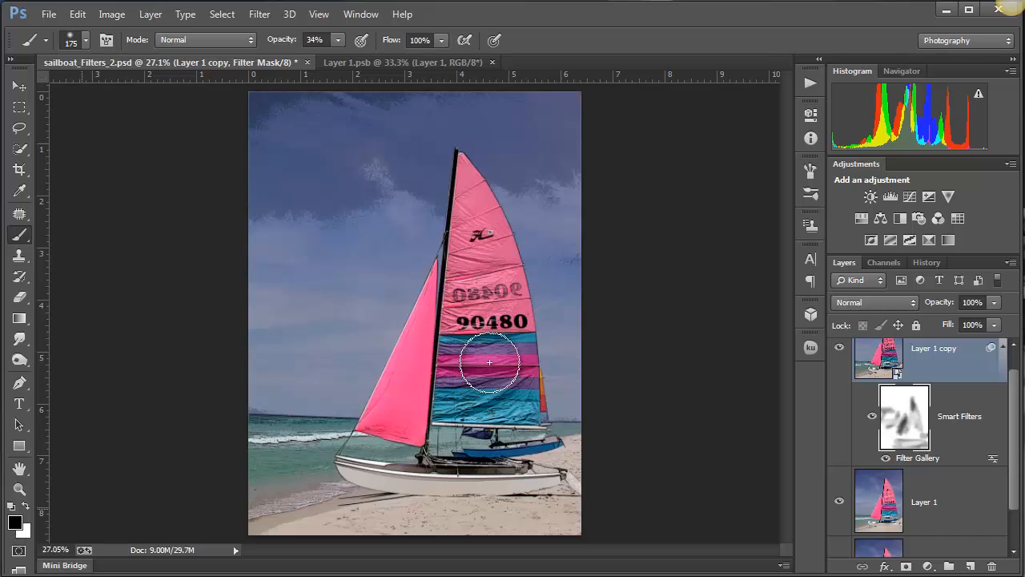
{"action": "mouse_move", "coordinate": [342, 191]}
{"action": "left_mouse_down"}
{"action": "mouse_move", "coordinate": [395, 163]}
{"action": "mouse_move", "coordinate": [354, 156]}
{"action": "mouse_move", "coordinate": [340, 166]}
{"action": "mouse_move", "coordinate": [327, 192]}
{"action": "mouse_move", "coordinate": [358, 216]}
{"action": "mouse_move", "coordinate": [269, 221]}
{"action": "left_mouse_up"}
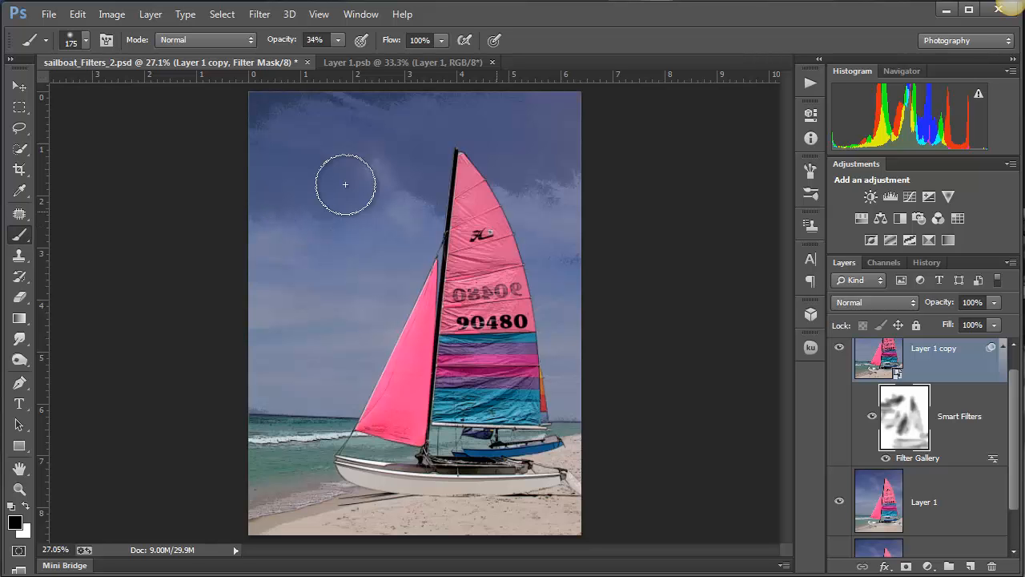
{"action": "mouse_move", "coordinate": [343, 179]}
{"action": "left_mouse_down"}
{"action": "mouse_move", "coordinate": [449, 206]}
{"action": "mouse_move", "coordinate": [389, 177]}
{"action": "mouse_move", "coordinate": [391, 191]}
{"action": "mouse_move", "coordinate": [511, 176]}
{"action": "mouse_move", "coordinate": [609, 187]}
{"action": "mouse_move", "coordinate": [547, 191]}
{"action": "mouse_move", "coordinate": [444, 96]}
{"action": "mouse_move", "coordinate": [369, 91]}
{"action": "mouse_move", "coordinate": [459, 91]}
{"action": "mouse_move", "coordinate": [275, 99]}
{"action": "left_mouse_up"}
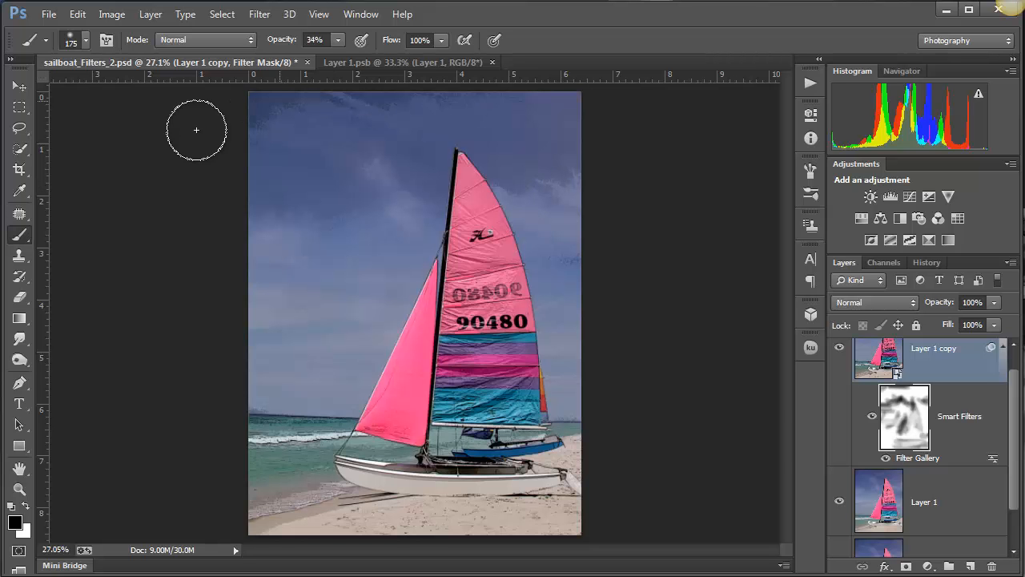
{"action": "left_click_drag", "start_coordinate": [584, 269], "coordinate": [554, 252]}
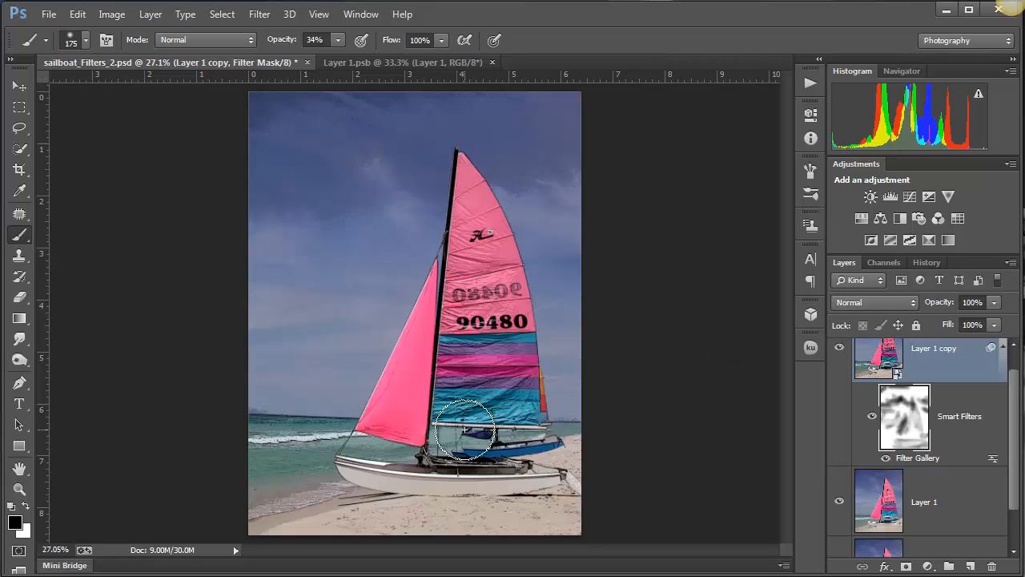
- Zoom in to 50% and paint more black on the filter mask over the remaining posterized sky beside the mast
{"action": "left_click", "coordinate": [473, 360], "text": "ctrl"}
{"action": "left_click", "coordinate": [470, 359], "text": "ctrl"}
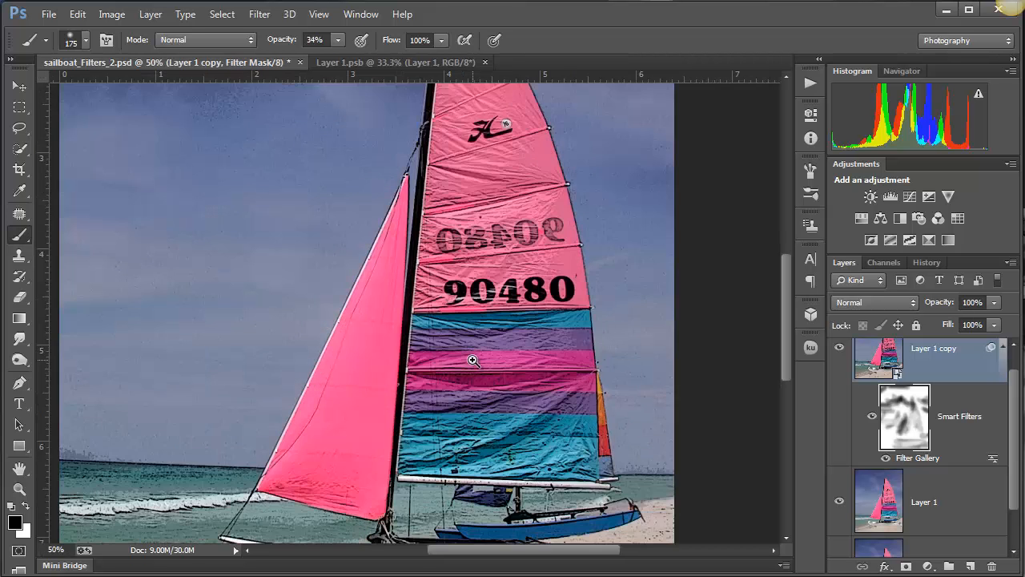
{"action": "scroll", "coordinate": [472, 384], "scroll_direction": "down", "scroll_amount": 3}
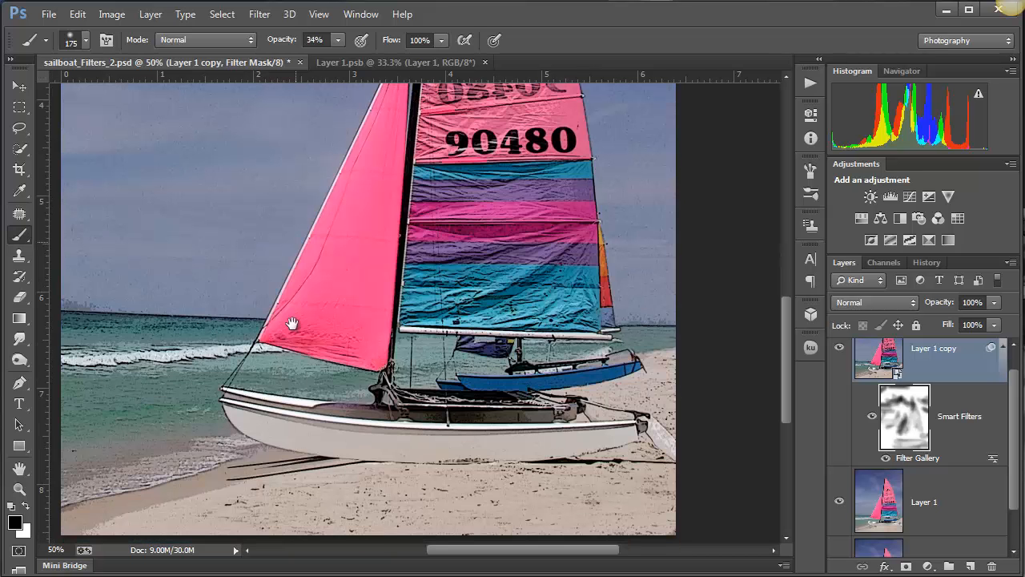
{"action": "scroll", "coordinate": [350, 287], "scroll_direction": "up", "scroll_amount": 5}
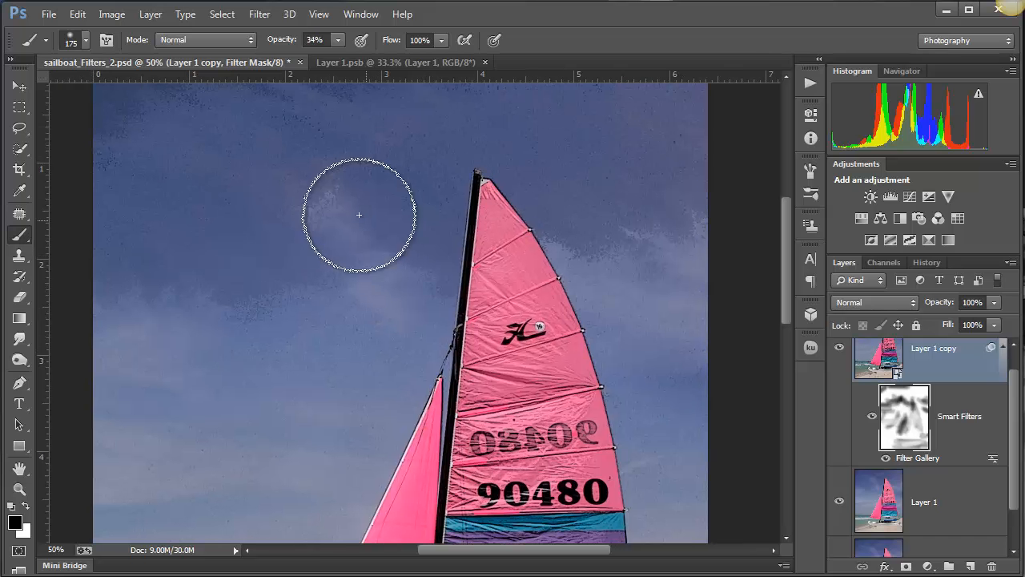
{"action": "left_click_drag", "start_coordinate": [360, 213], "coordinate": [377, 202]}
{"action": "mouse_move", "coordinate": [300, 203]}
{"action": "left_mouse_down"}
{"action": "mouse_move", "coordinate": [359, 202]}
{"action": "mouse_move", "coordinate": [362, 232]}
{"action": "mouse_move", "coordinate": [297, 235]}
{"action": "mouse_move", "coordinate": [227, 345]}
{"action": "mouse_move", "coordinate": [325, 308]}
{"action": "mouse_move", "coordinate": [156, 321]}
{"action": "mouse_move", "coordinate": [273, 322]}
{"action": "mouse_move", "coordinate": [378, 306]}
{"action": "mouse_move", "coordinate": [147, 311]}
{"action": "mouse_move", "coordinate": [371, 319]}
{"action": "mouse_move", "coordinate": [308, 386]}
{"action": "mouse_move", "coordinate": [343, 394]}
{"action": "mouse_move", "coordinate": [371, 340]}
{"action": "left_mouse_up"}
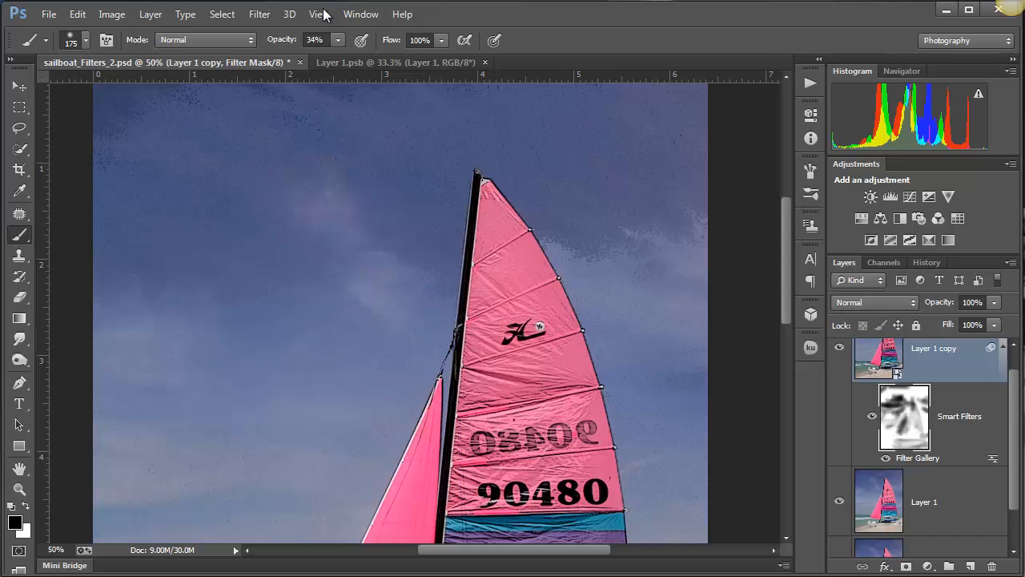
{"action": "mouse_move", "coordinate": [76, 116]}
{"action": "left_mouse_down"}
{"action": "mouse_move", "coordinate": [265, 109]}
{"action": "mouse_move", "coordinate": [152, 111]}
{"action": "left_mouse_up"}
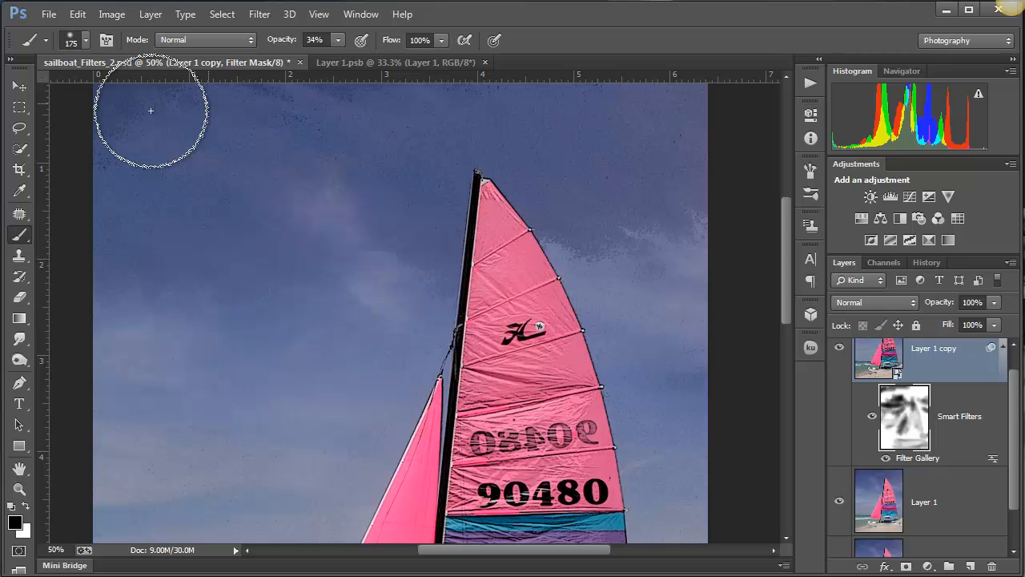
- Raise the brush opacity to 100% and mask the effect completely in the sky above and around the mast tip
{"action": "left_click", "coordinate": [342, 42]}
{"action": "left_click_drag", "start_coordinate": [342, 58], "coordinate": [407, 61]}
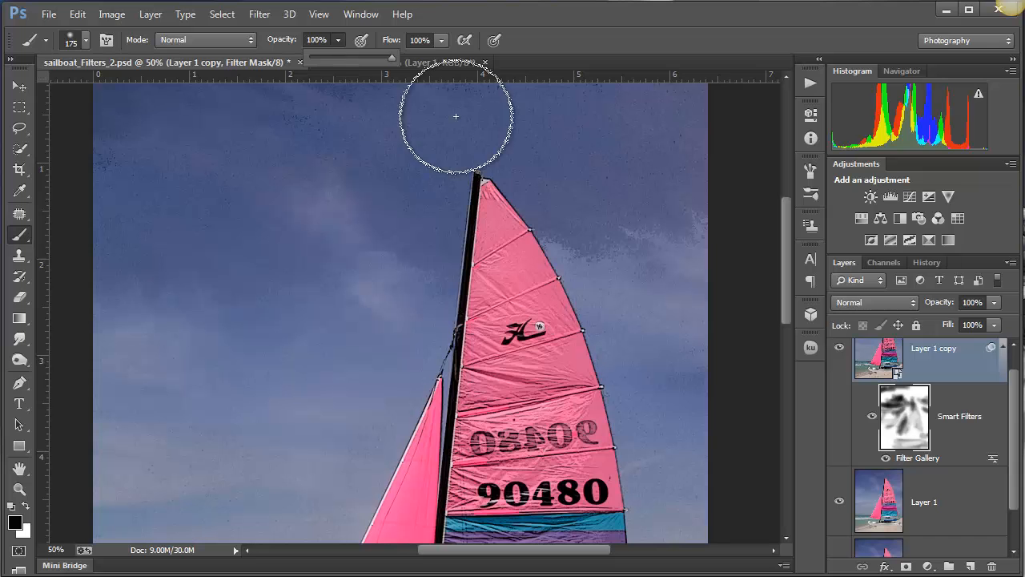
{"action": "mouse_move", "coordinate": [455, 116]}
{"action": "left_mouse_down"}
{"action": "mouse_move", "coordinate": [281, 110]}
{"action": "mouse_move", "coordinate": [81, 128]}
{"action": "mouse_move", "coordinate": [584, 84]}
{"action": "mouse_move", "coordinate": [665, 105]}
{"action": "left_mouse_up"}
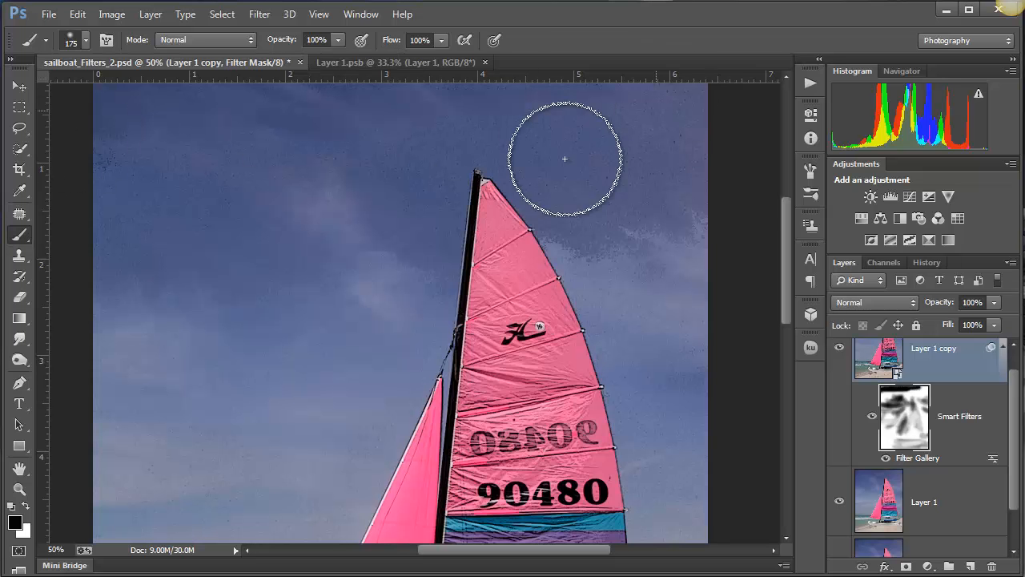
{"action": "mouse_move", "coordinate": [565, 159]}
{"action": "left_mouse_down"}
{"action": "mouse_move", "coordinate": [314, 188]}
{"action": "mouse_move", "coordinate": [724, 187]}
{"action": "mouse_move", "coordinate": [579, 231]}
{"action": "mouse_move", "coordinate": [668, 156]}
{"action": "mouse_move", "coordinate": [671, 222]}
{"action": "mouse_move", "coordinate": [405, 397]}
{"action": "mouse_move", "coordinate": [339, 294]}
{"action": "mouse_move", "coordinate": [153, 160]}
{"action": "mouse_move", "coordinate": [110, 286]}
{"action": "mouse_move", "coordinate": [431, 387]}
{"action": "mouse_move", "coordinate": [483, 153]}
{"action": "left_mouse_up"}
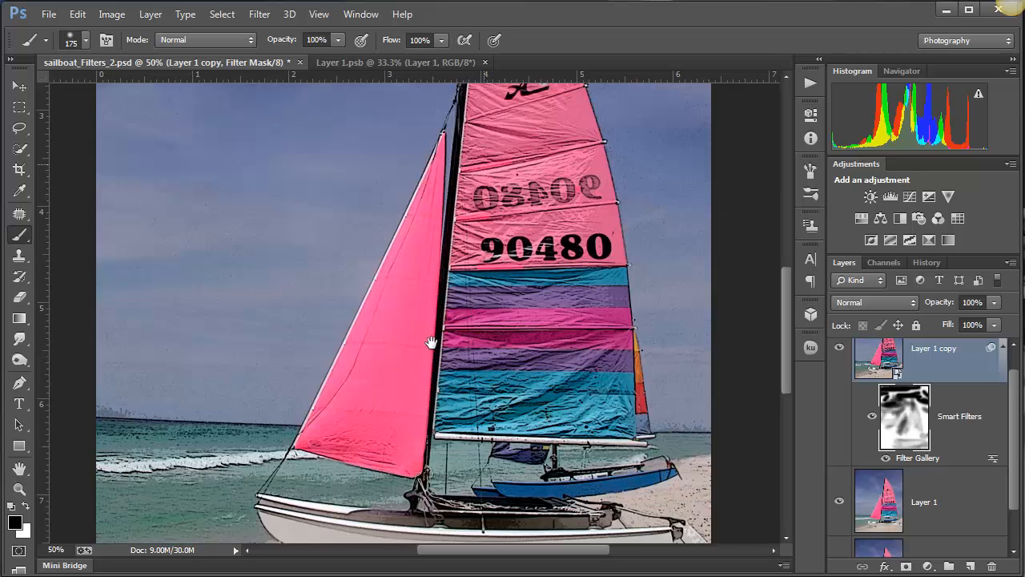
- Lower the brush opacity to 21% and paint black on the filter mask to partly fade the effect over the water and shoreline
{"action": "left_click_drag", "start_coordinate": [348, 320], "coordinate": [412, 145]}
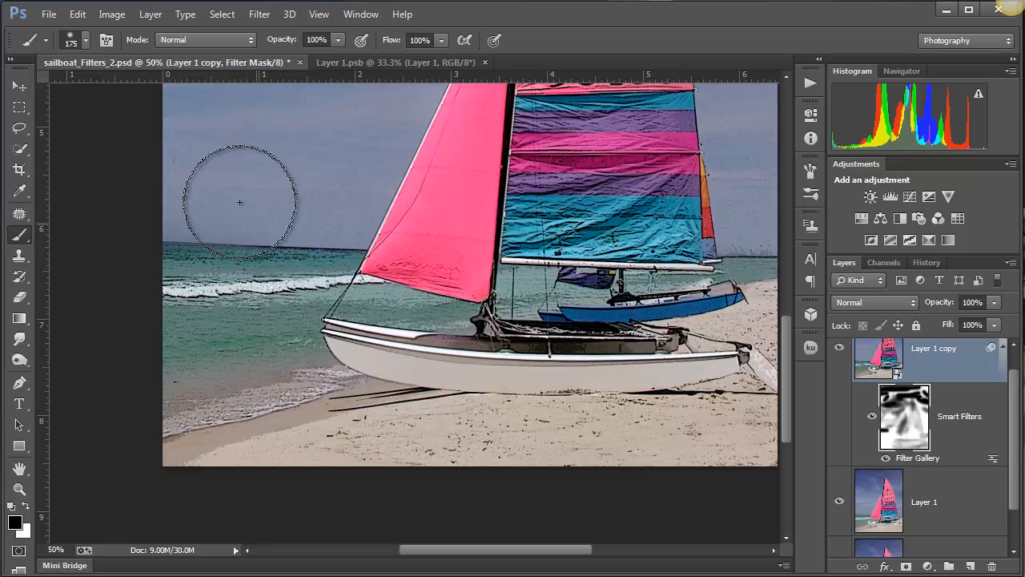
{"action": "left_click", "coordinate": [338, 40]}
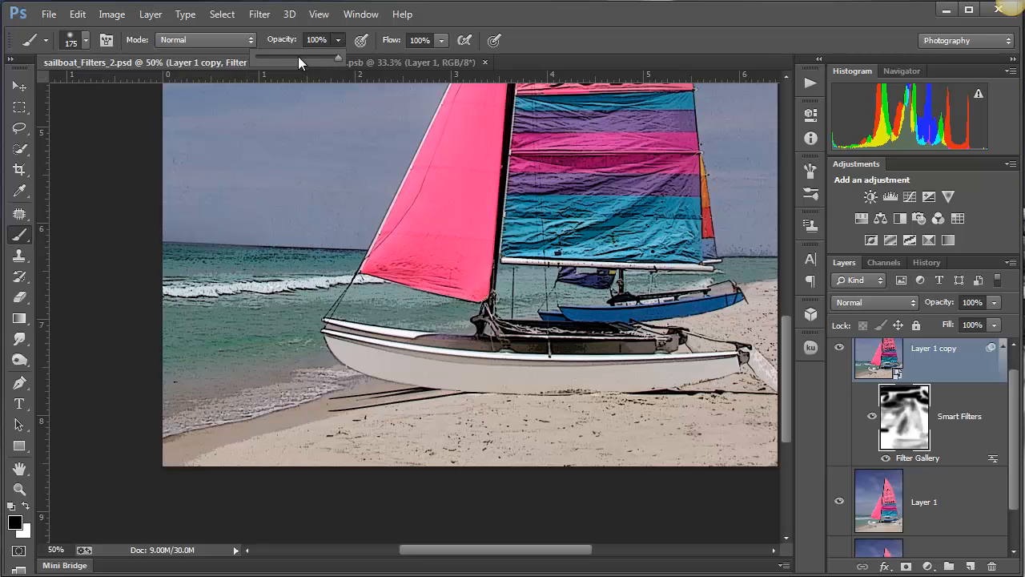
{"action": "left_click", "coordinate": [273, 58]}
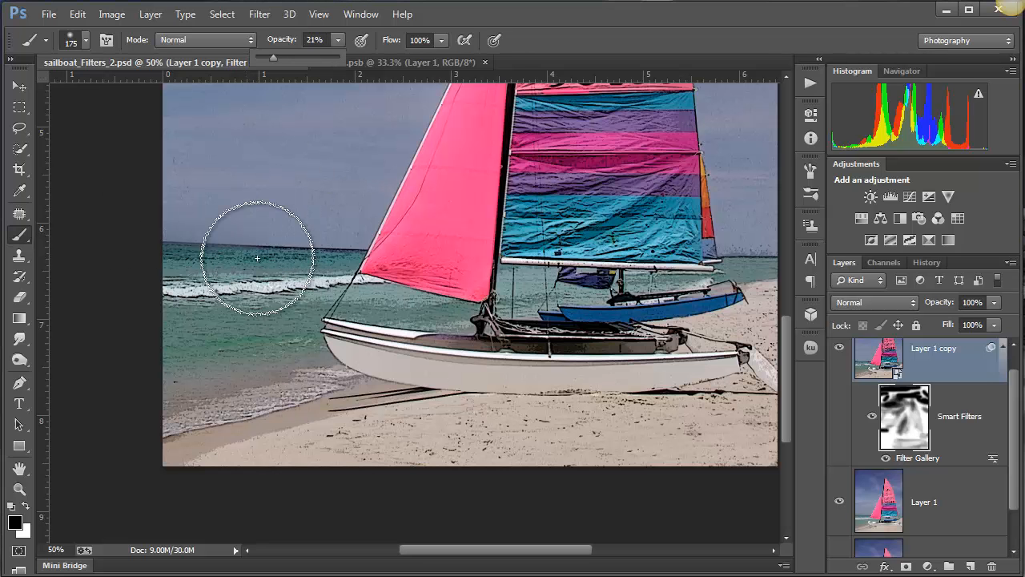
{"action": "left_click_drag", "start_coordinate": [213, 264], "coordinate": [243, 265]}
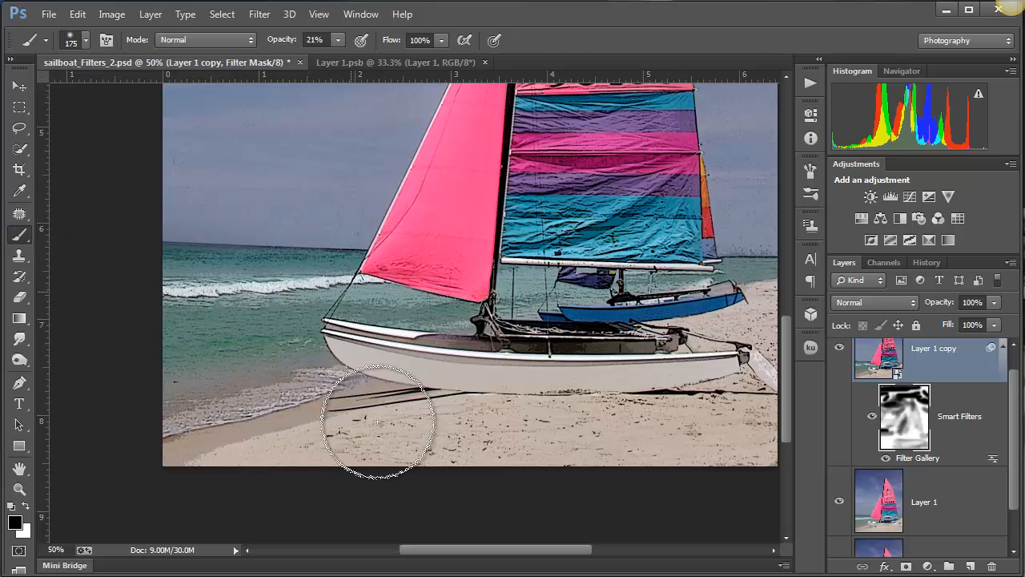
{"action": "mouse_move", "coordinate": [314, 294]}
{"action": "left_mouse_down"}
{"action": "mouse_move", "coordinate": [333, 319]}
{"action": "mouse_move", "coordinate": [146, 351]}
{"action": "left_mouse_up"}
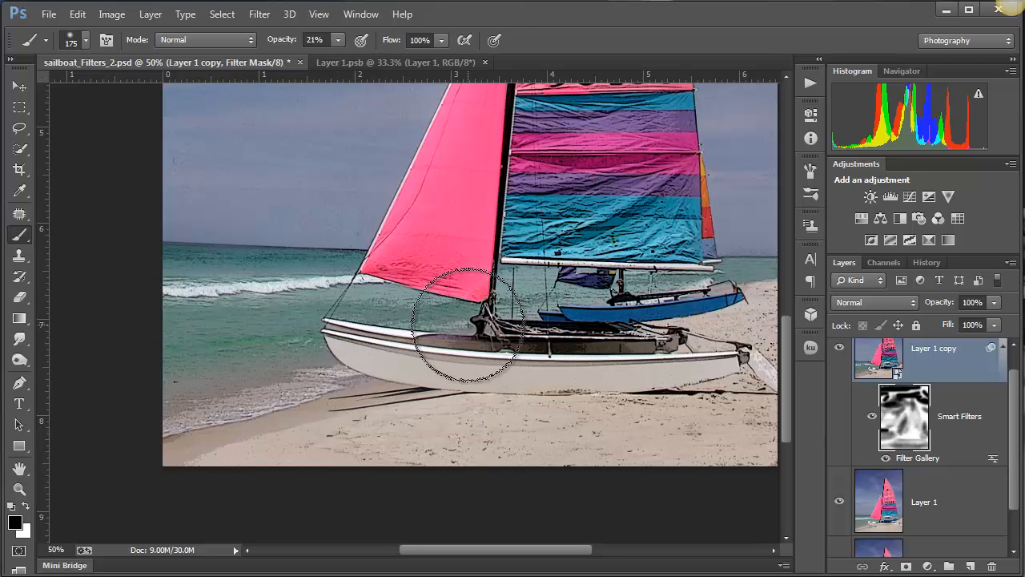
{"action": "key", "text": "ctrl+minus"}
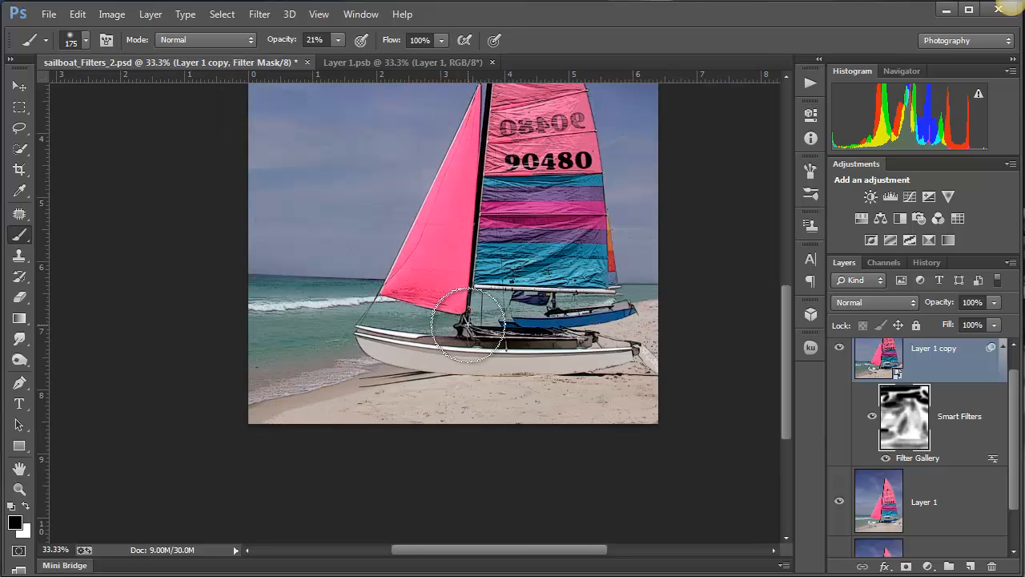
- Reopen the Filter Gallery Smart Filter on Layer 1 copy and replace Poster Edges with Rough Pastels
{"action": "scroll", "coordinate": [478, 337], "scroll_direction": "down", "scroll_amount": 2}
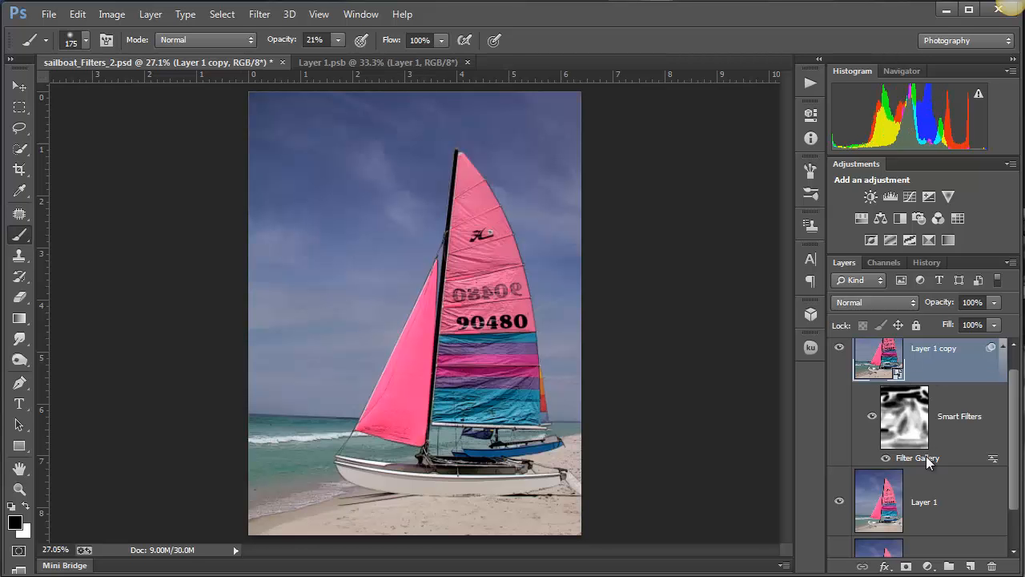
{"action": "double_click", "coordinate": [926, 457]}
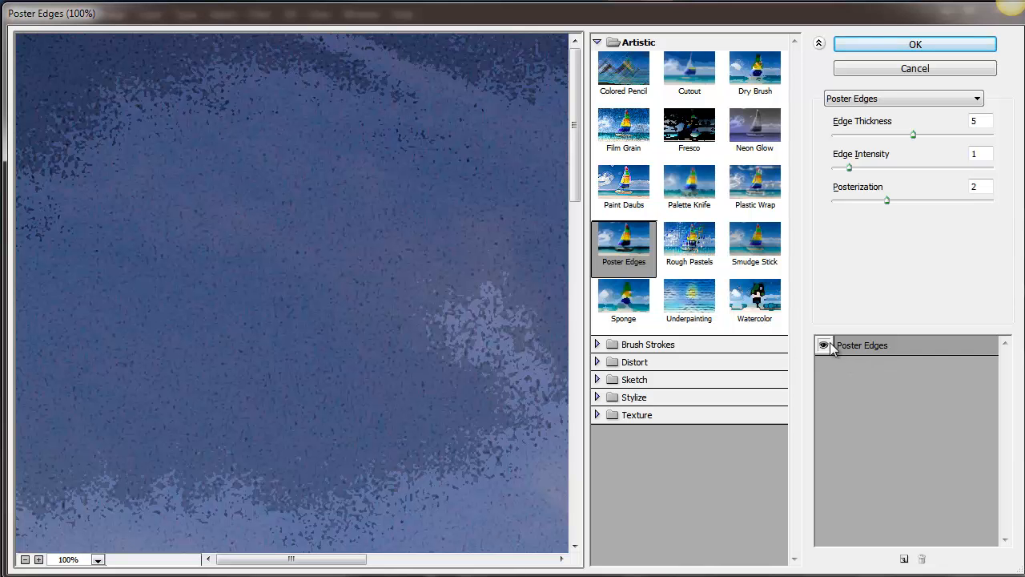
{"action": "left_click", "coordinate": [705, 252]}
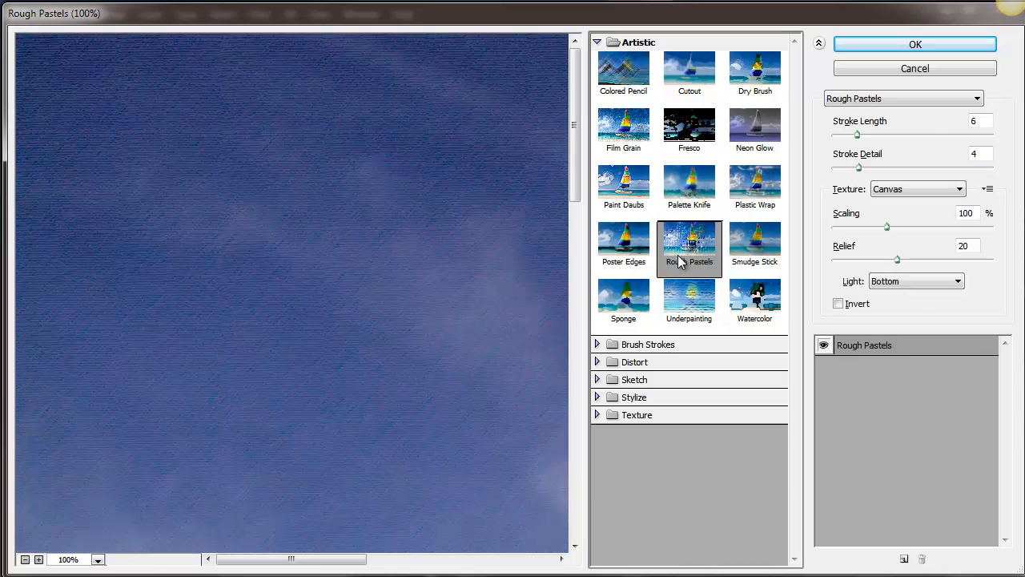
{"action": "left_click", "coordinate": [913, 45]}
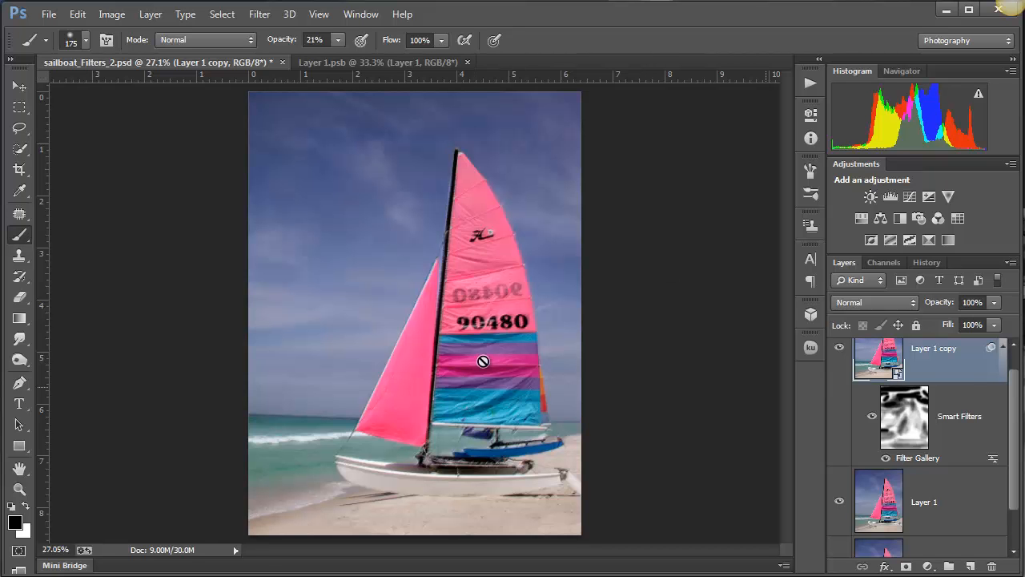
- Disable the Smart Filter mask and inspect the unmasked Rough Pastels effect on the sail at 50%
{"action": "right_click", "coordinate": [908, 414]}
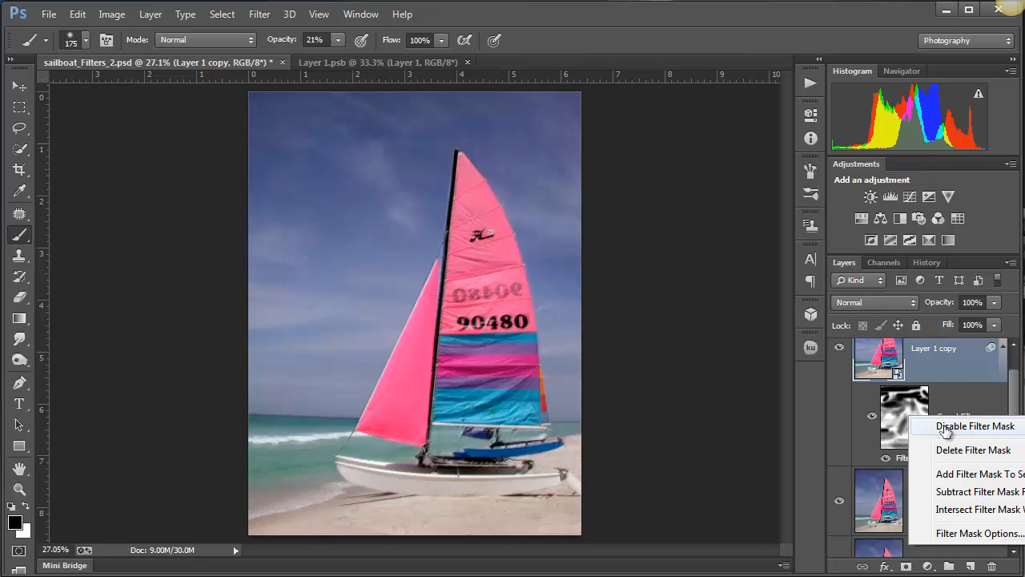
{"action": "left_click", "coordinate": [940, 431]}
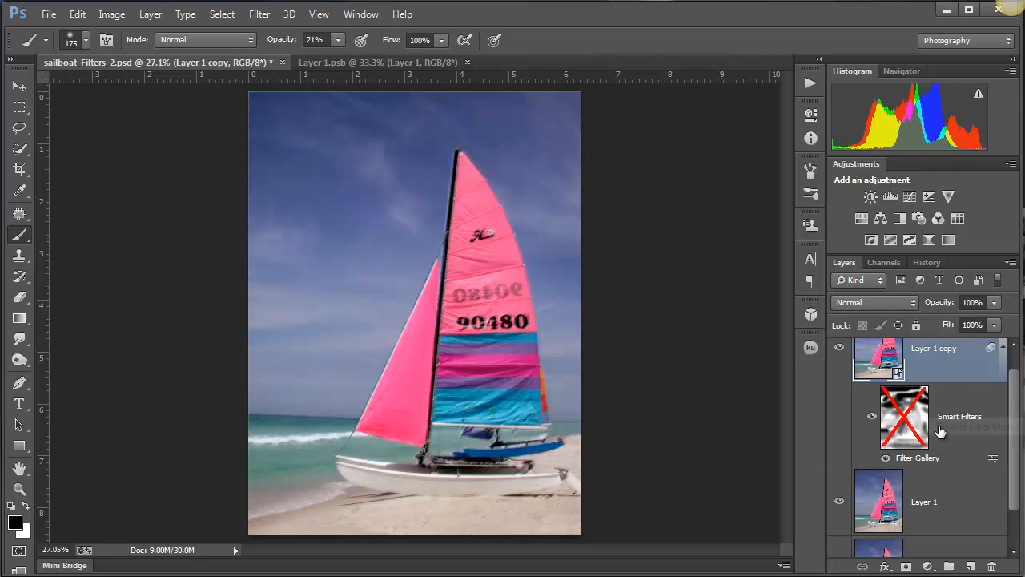
{"action": "left_click", "coordinate": [418, 211]}
{"action": "left_click", "coordinate": [417, 210]}
{"action": "left_click_drag", "start_coordinate": [536, 272], "coordinate": [488, 251]}
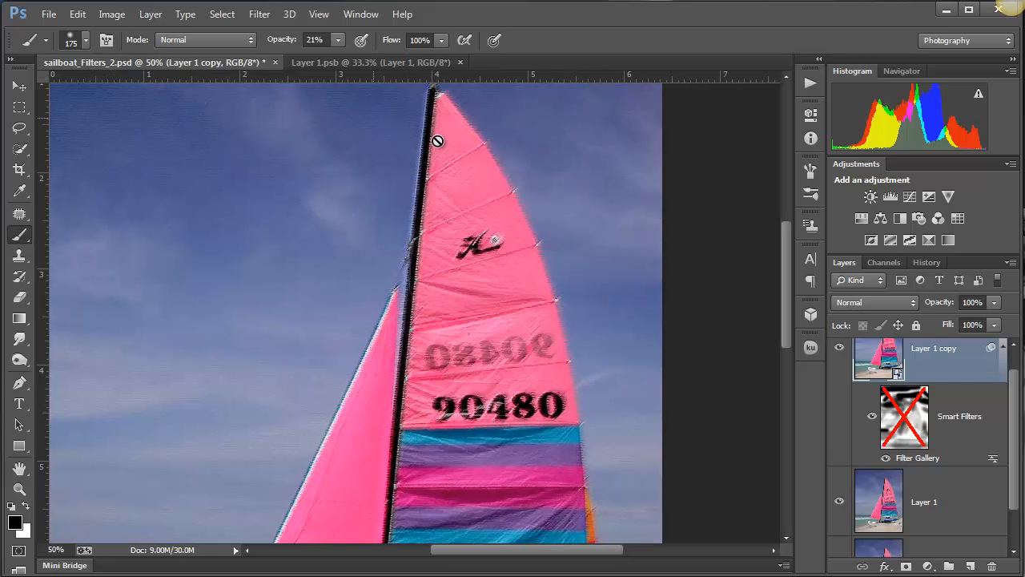
- Add Underpainting and Watercolor as two new effect layers above Rough Pastels in the Filter Gallery and apply them
{"action": "double_click", "coordinate": [923, 456]}
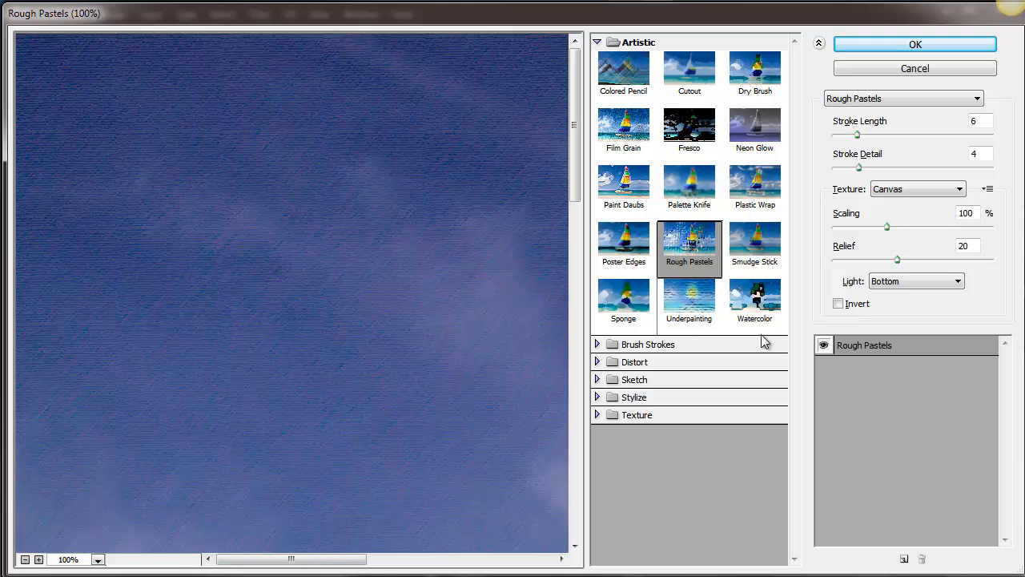
{"action": "left_click", "coordinate": [903, 559]}
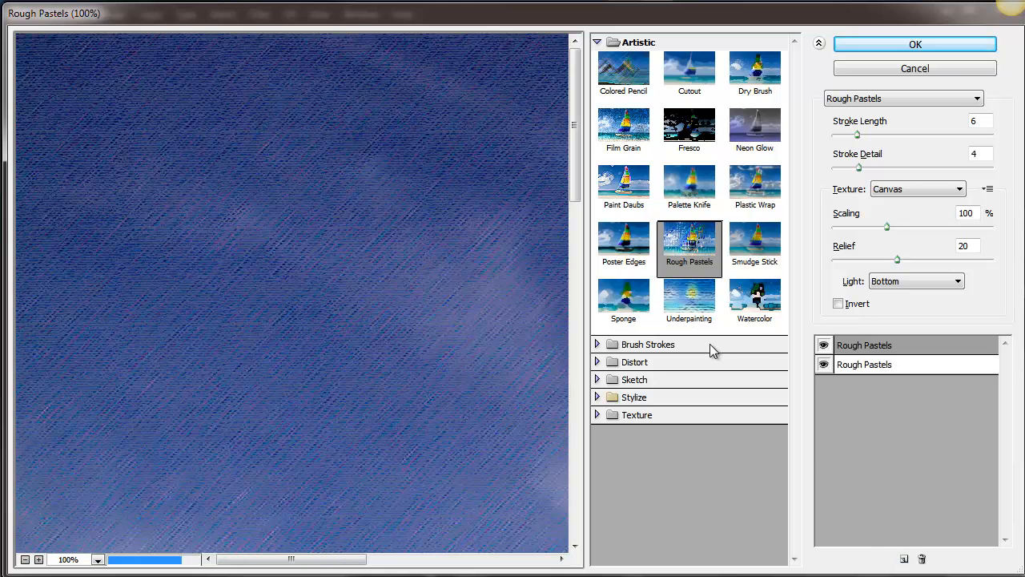
{"action": "left_click", "coordinate": [702, 311]}
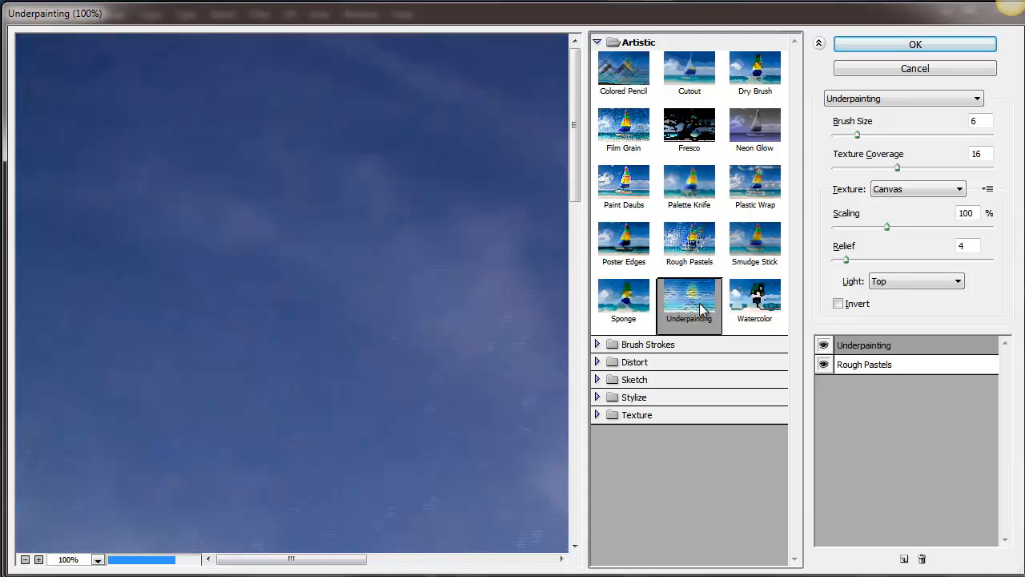
{"action": "left_click", "coordinate": [903, 557]}
{"action": "left_click", "coordinate": [761, 304]}
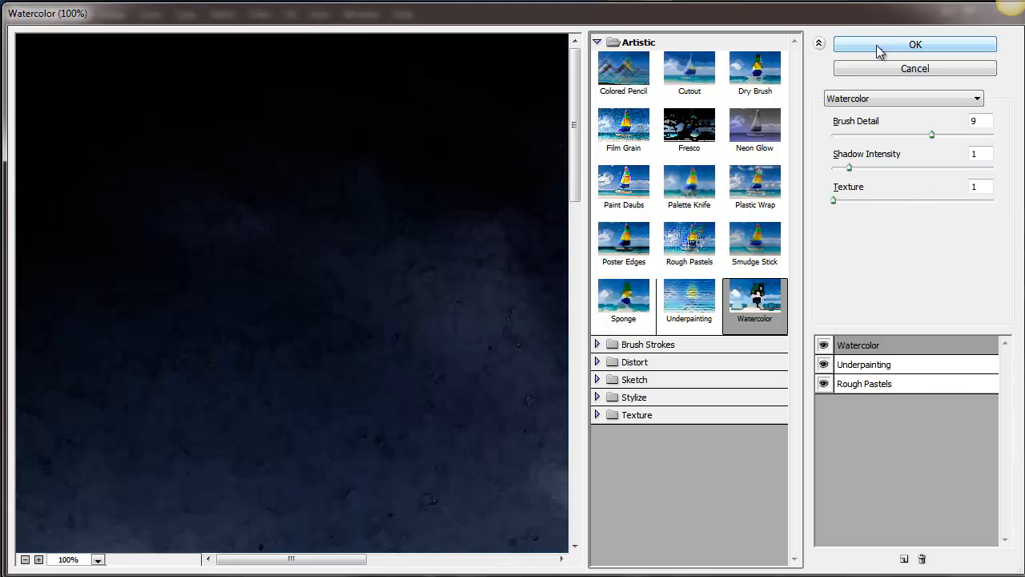
{"action": "left_click", "coordinate": [881, 47]}
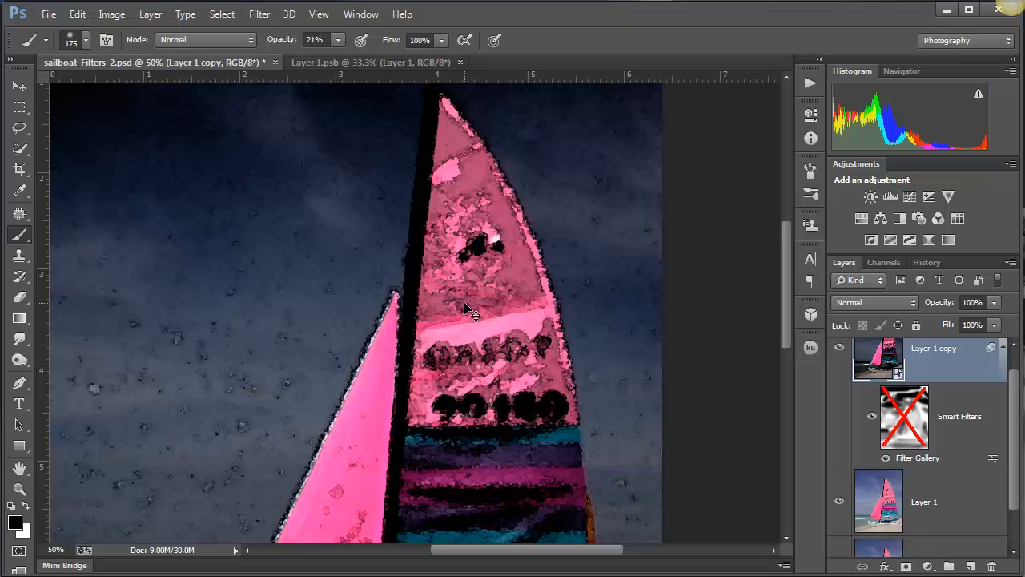
- Enable the Smart Filter mask again with the whole photo in view
{"action": "scroll", "coordinate": [471, 312], "scroll_direction": "down", "scroll_amount": 2}
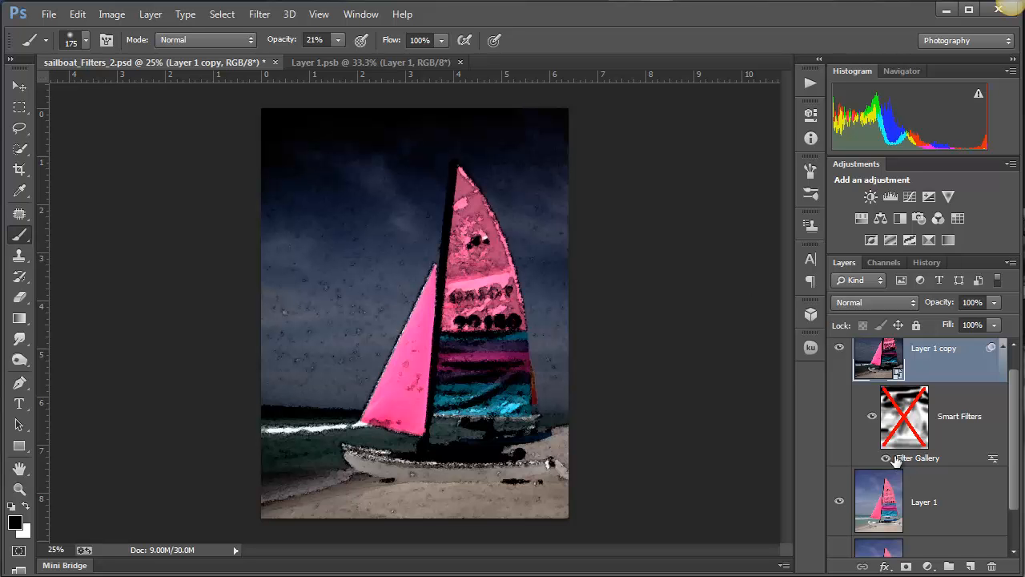
{"action": "right_click", "coordinate": [891, 406]}
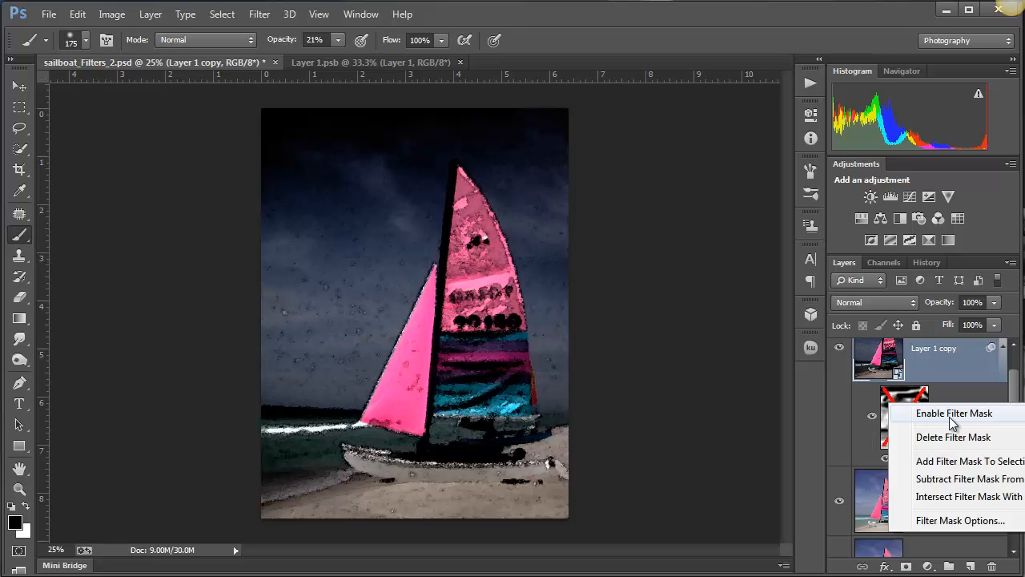
{"action": "left_click", "coordinate": [951, 413]}
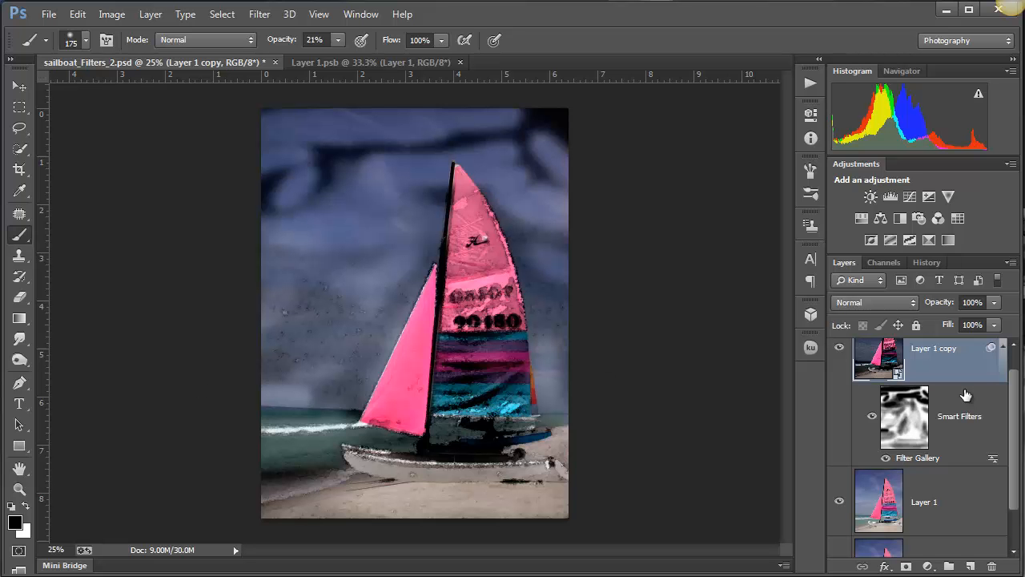
- Enlarge the brush to 400 and paint black at 21% opacity on the filter mask over the sky on both sides of the sail
{"action": "left_click", "coordinate": [906, 430]}
{"action": "key", "text": "bracketright"}
{"action": "key", "text": "bracketright"}
{"action": "key", "text": "bracketright"}
{"action": "key", "text": "bracketright"}
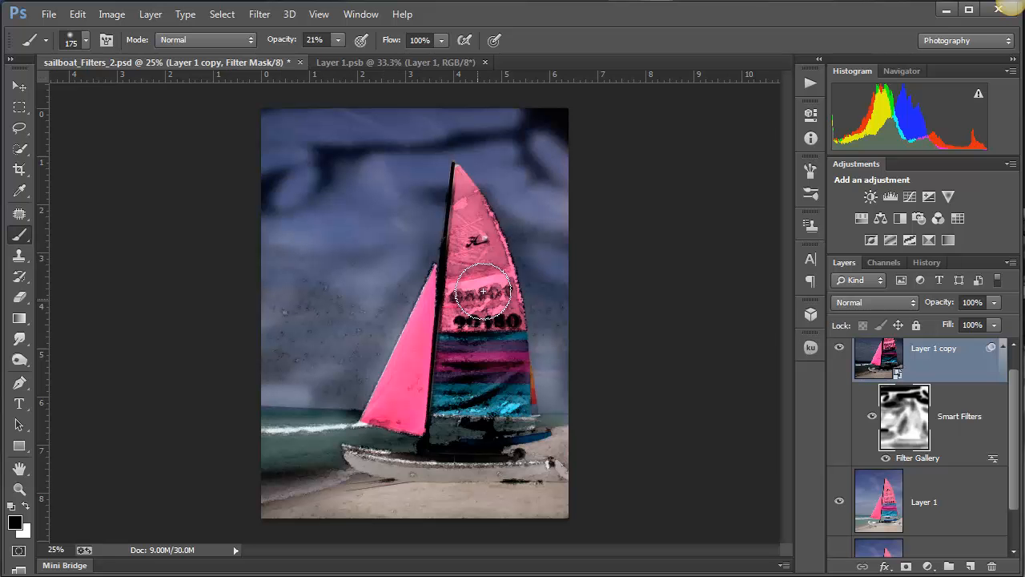
{"action": "mouse_move", "coordinate": [401, 155]}
{"action": "left_mouse_down"}
{"action": "mouse_move", "coordinate": [288, 171]}
{"action": "mouse_move", "coordinate": [390, 156]}
{"action": "mouse_move", "coordinate": [367, 139]}
{"action": "mouse_move", "coordinate": [592, 150]}
{"action": "mouse_move", "coordinate": [377, 131]}
{"action": "mouse_move", "coordinate": [335, 145]}
{"action": "left_mouse_up"}
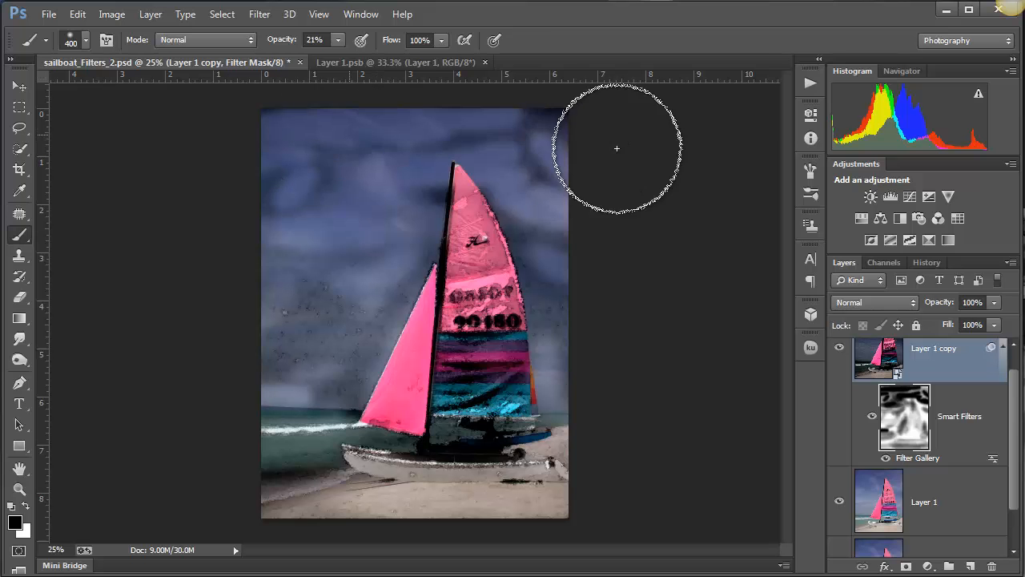
{"action": "mouse_move", "coordinate": [284, 360]}
{"action": "left_mouse_down"}
{"action": "mouse_move", "coordinate": [372, 323]}
{"action": "mouse_move", "coordinate": [365, 295]}
{"action": "mouse_move", "coordinate": [278, 226]}
{"action": "mouse_move", "coordinate": [322, 273]}
{"action": "mouse_move", "coordinate": [305, 272]}
{"action": "mouse_move", "coordinate": [292, 299]}
{"action": "left_mouse_up"}
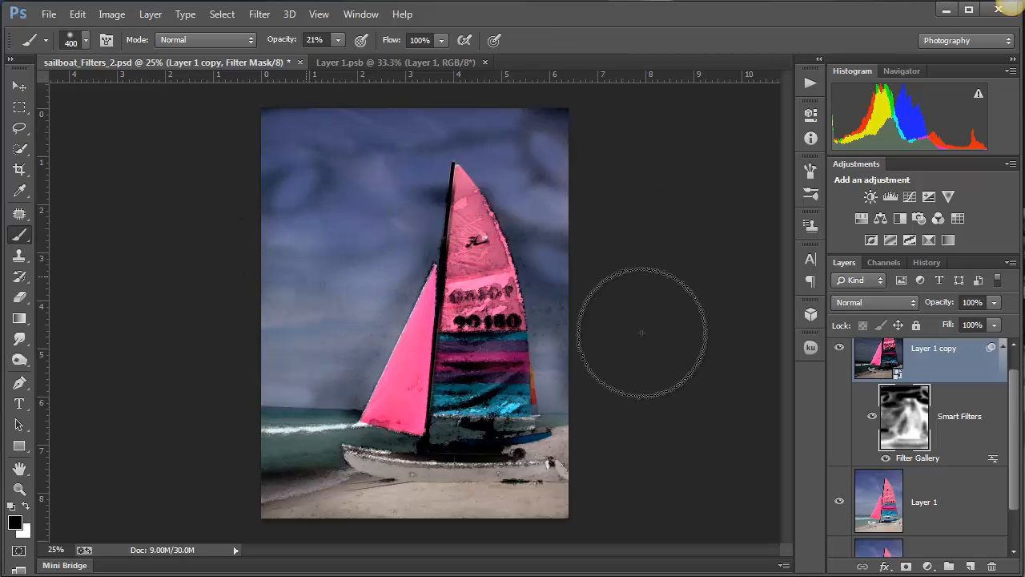
{"action": "mouse_move", "coordinate": [506, 228]}
{"action": "left_mouse_down"}
{"action": "mouse_move", "coordinate": [567, 412]}
{"action": "mouse_move", "coordinate": [591, 409]}
{"action": "mouse_move", "coordinate": [532, 353]}
{"action": "mouse_move", "coordinate": [532, 329]}
{"action": "left_mouse_up"}
{"action": "left_click_drag", "start_coordinate": [502, 117], "coordinate": [549, 144]}
{"action": "key", "text": "f"}
{"action": "key", "text": "shift+f"}
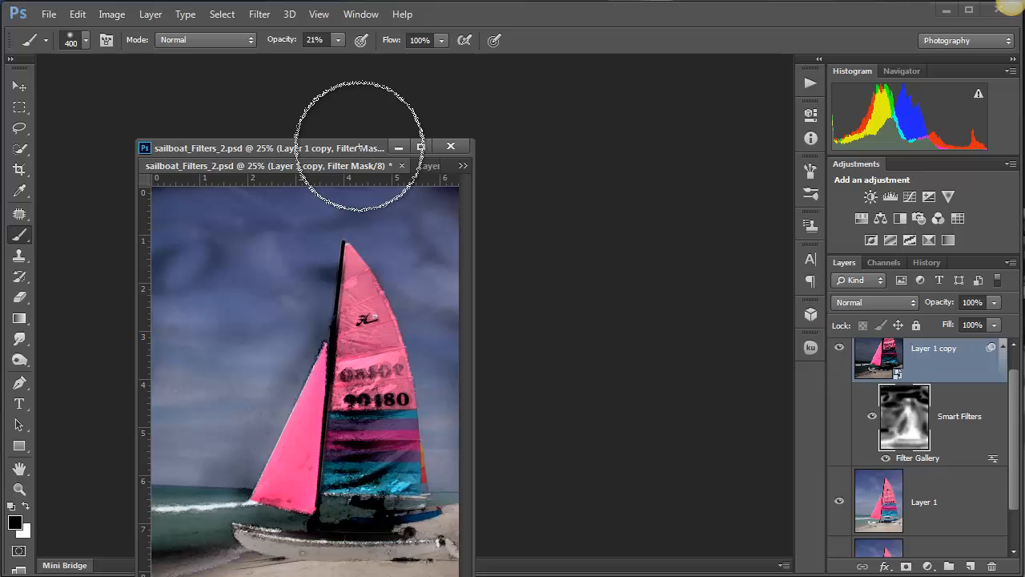
{"action": "key", "text": "f"}
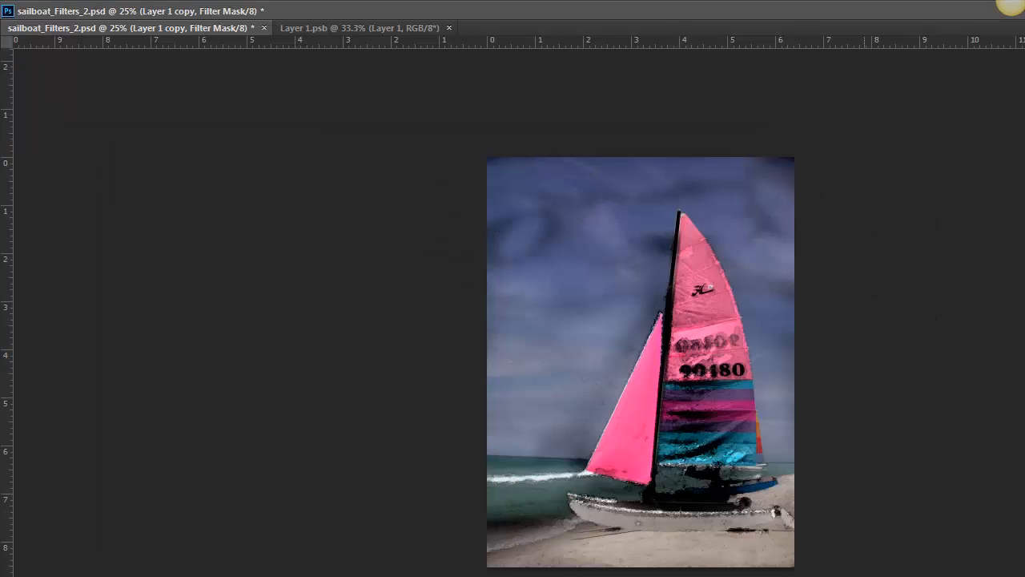
{"action": "key", "text": "f"}
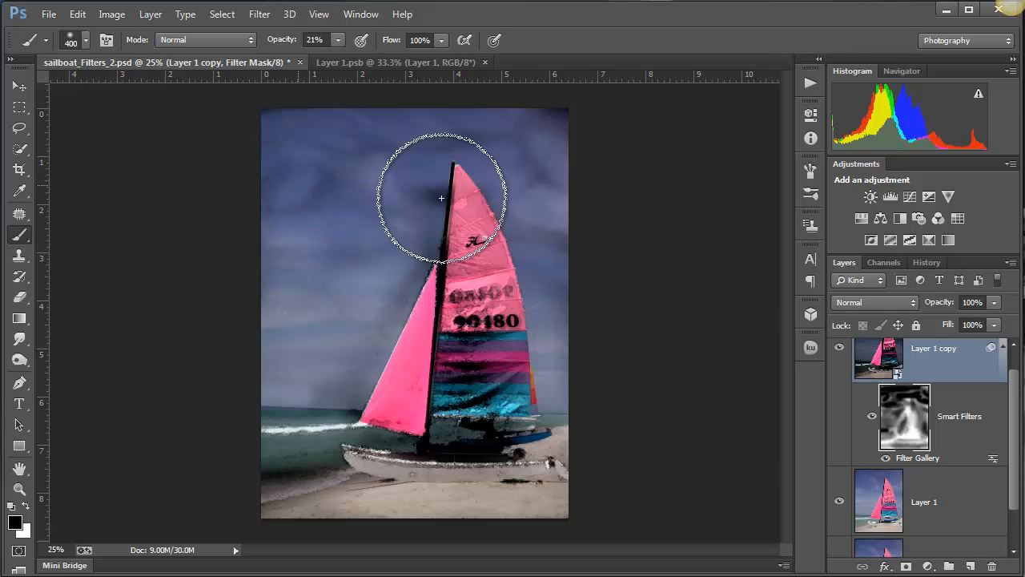
- Paint more black on the filter mask around the mast and across the upper sky to even out the dark patches
{"action": "mouse_move", "coordinate": [442, 197]}
{"action": "left_mouse_down"}
{"action": "mouse_move", "coordinate": [351, 368]}
{"action": "mouse_move", "coordinate": [442, 232]}
{"action": "left_mouse_up"}
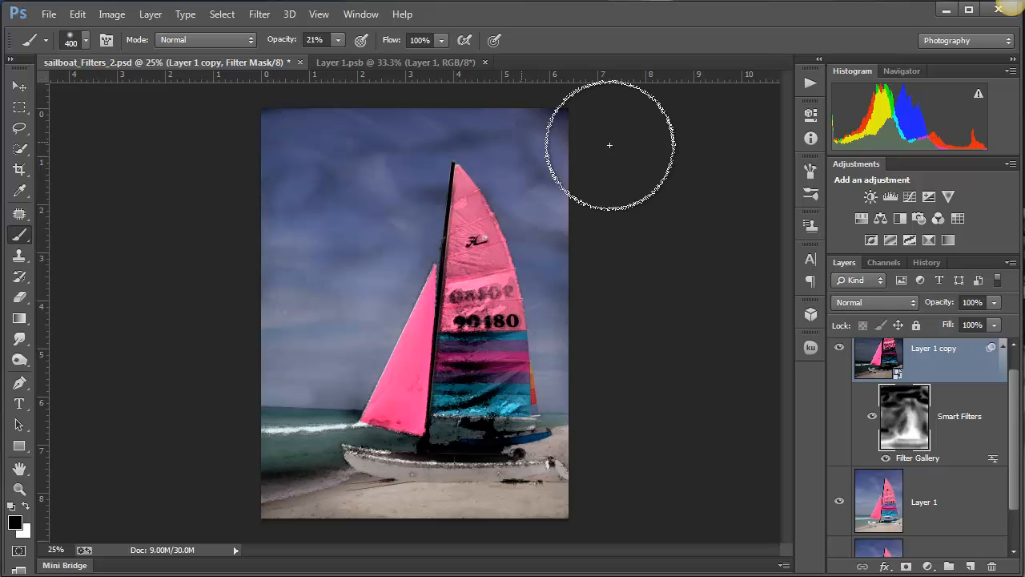
{"action": "left_click_drag", "start_coordinate": [412, 129], "coordinate": [626, 130]}
{"action": "left_click_drag", "start_coordinate": [431, 118], "coordinate": [574, 148]}
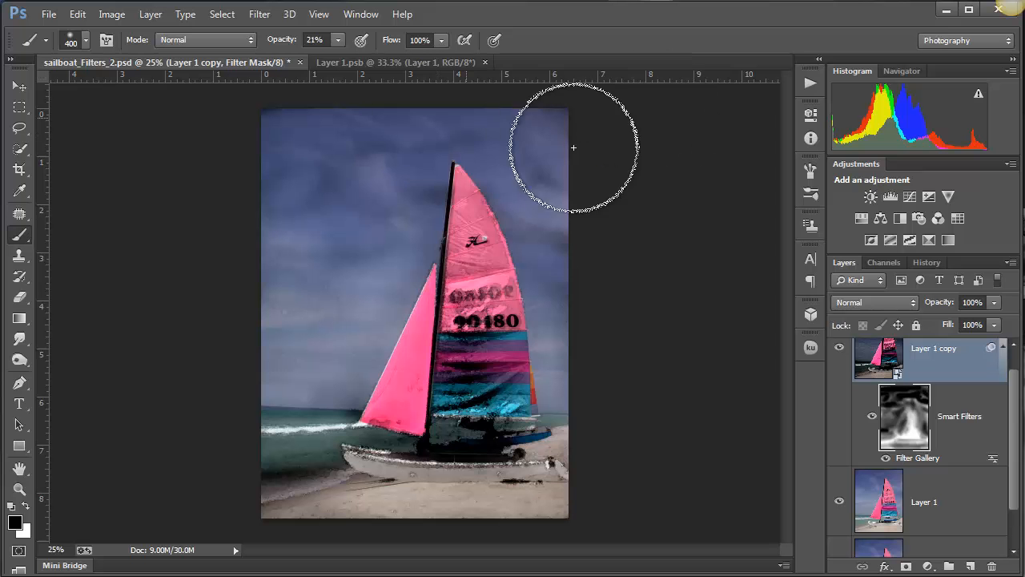
{"action": "left_click_drag", "start_coordinate": [366, 243], "coordinate": [514, 167]}
{"action": "left_click_drag", "start_coordinate": [417, 171], "coordinate": [491, 194]}
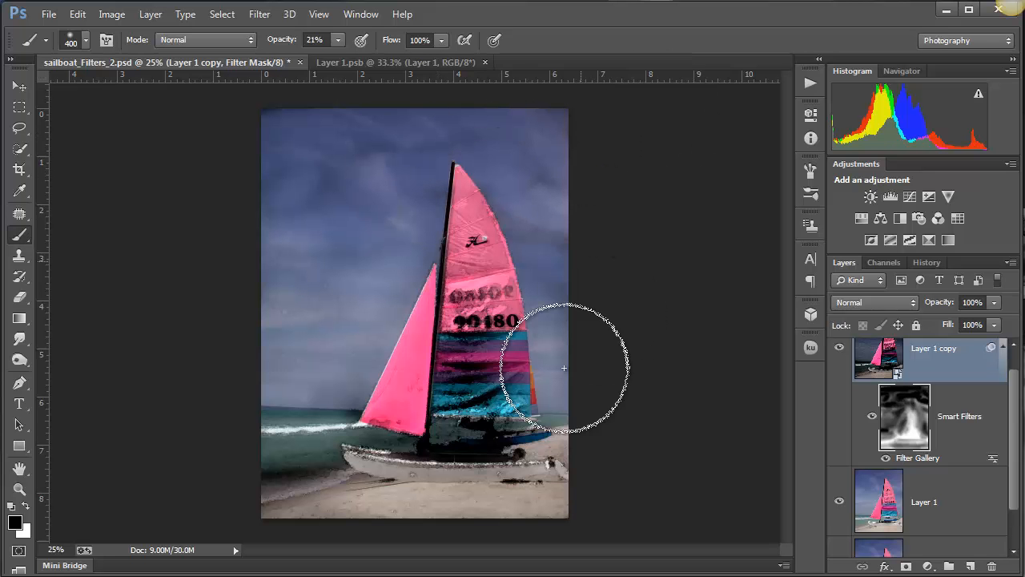
- Paint black on the filter mask over the lower sail, hull, water and beach to partly fade the effects there
{"action": "mouse_move", "coordinate": [524, 347]}
{"action": "left_mouse_down"}
{"action": "mouse_move", "coordinate": [423, 481]}
{"action": "mouse_move", "coordinate": [370, 449]}
{"action": "left_mouse_up"}
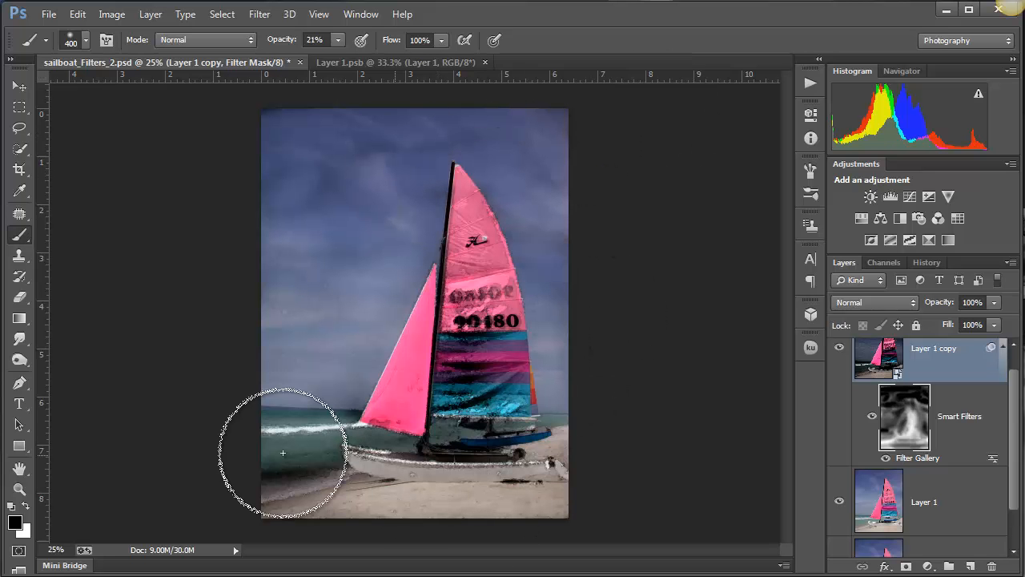
{"action": "left_click_drag", "start_coordinate": [283, 453], "coordinate": [354, 451]}
{"action": "left_click_drag", "start_coordinate": [270, 509], "coordinate": [503, 474]}
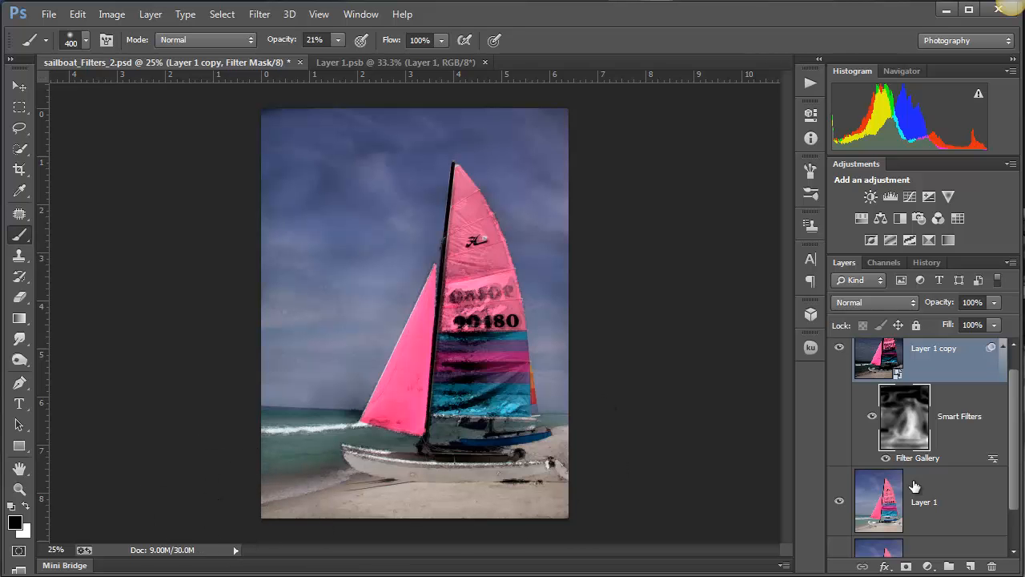
- Disable the filter mask and hide the Watercolor effect layer in the Filter Gallery
{"action": "right_click", "coordinate": [884, 414]}
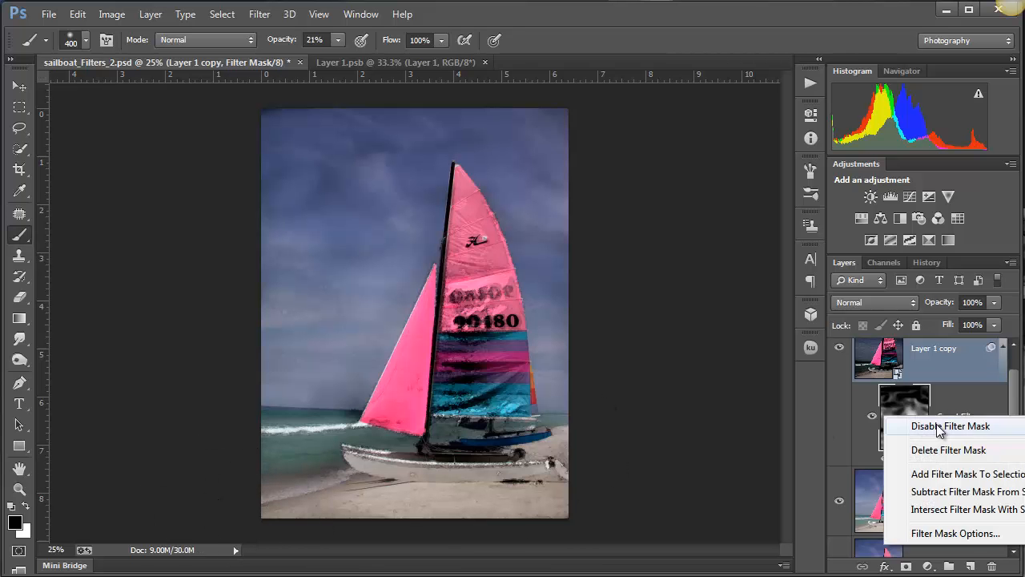
{"action": "left_click", "coordinate": [933, 427]}
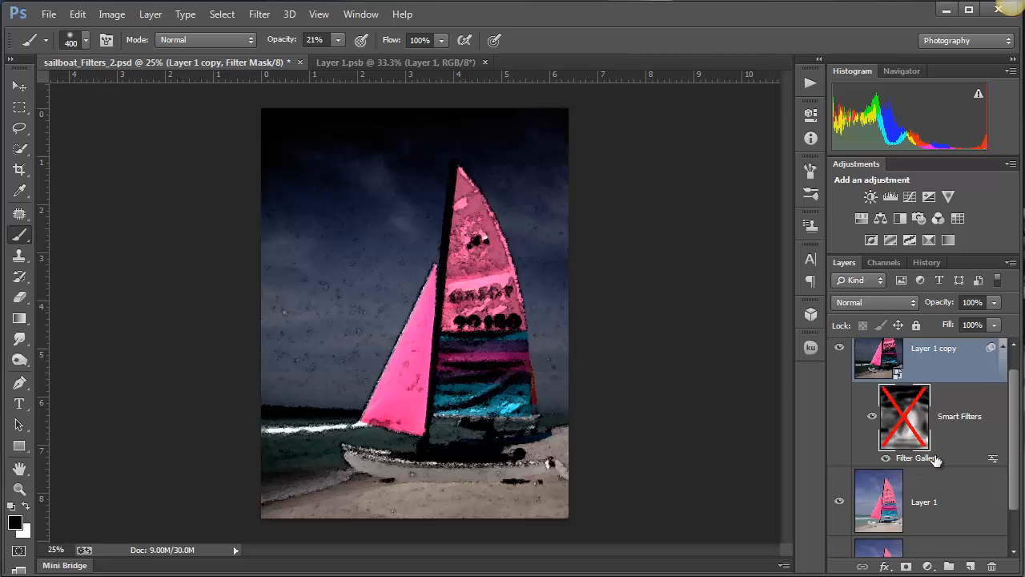
{"action": "double_click", "coordinate": [914, 459]}
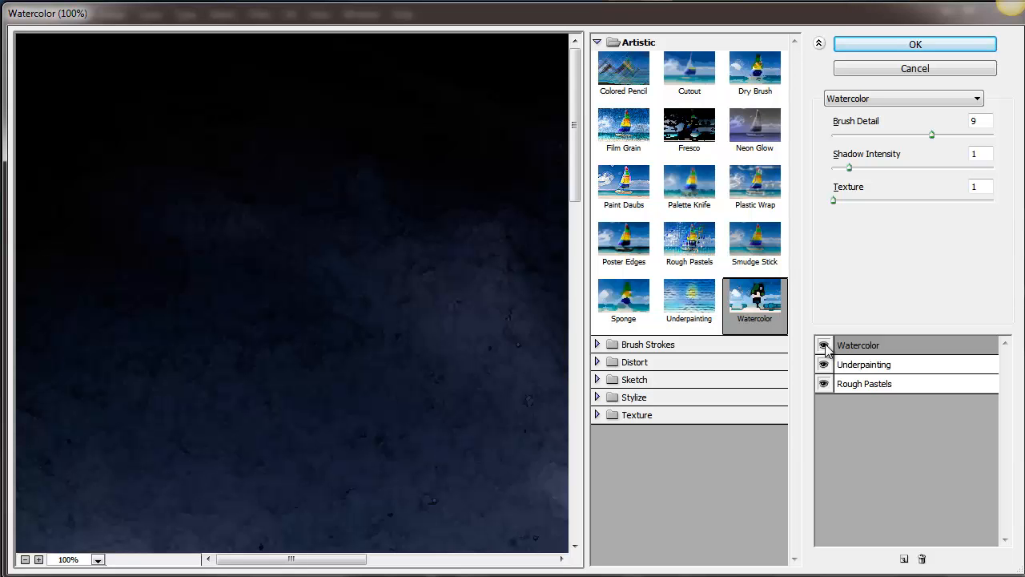
{"action": "left_click", "coordinate": [824, 346]}
{"action": "left_click", "coordinate": [909, 48]}
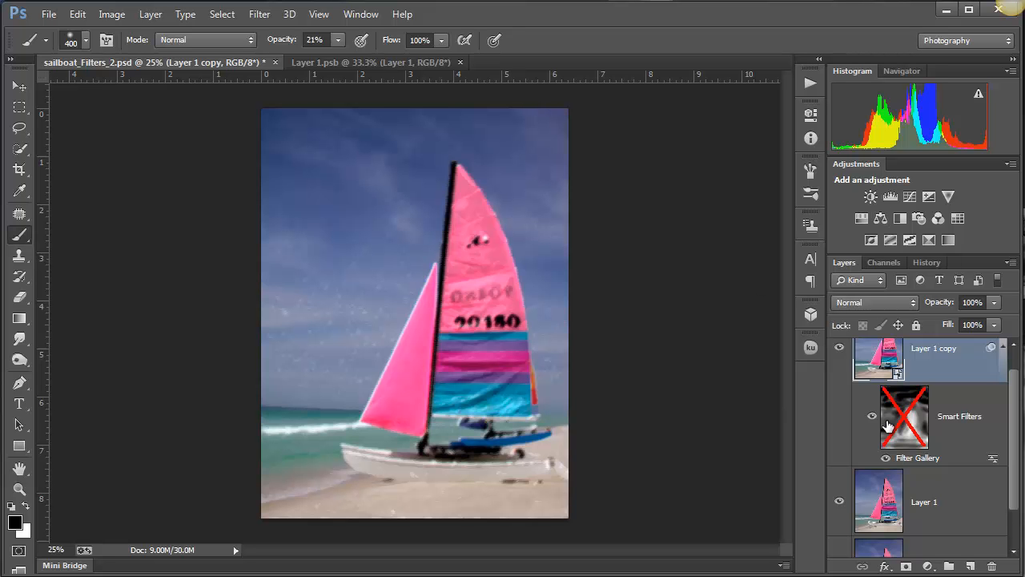
- Reopen the Filter Gallery smart filter, replace the hidden Watercolor effect with Palette Knife and make that effect layer visible
{"action": "double_click", "coordinate": [925, 459]}
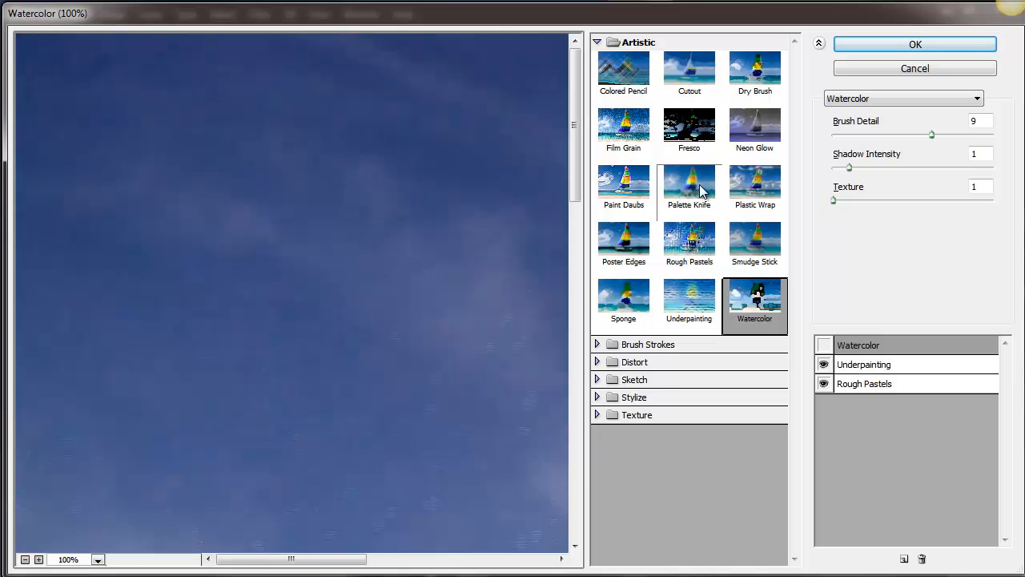
{"action": "left_click", "coordinate": [700, 189]}
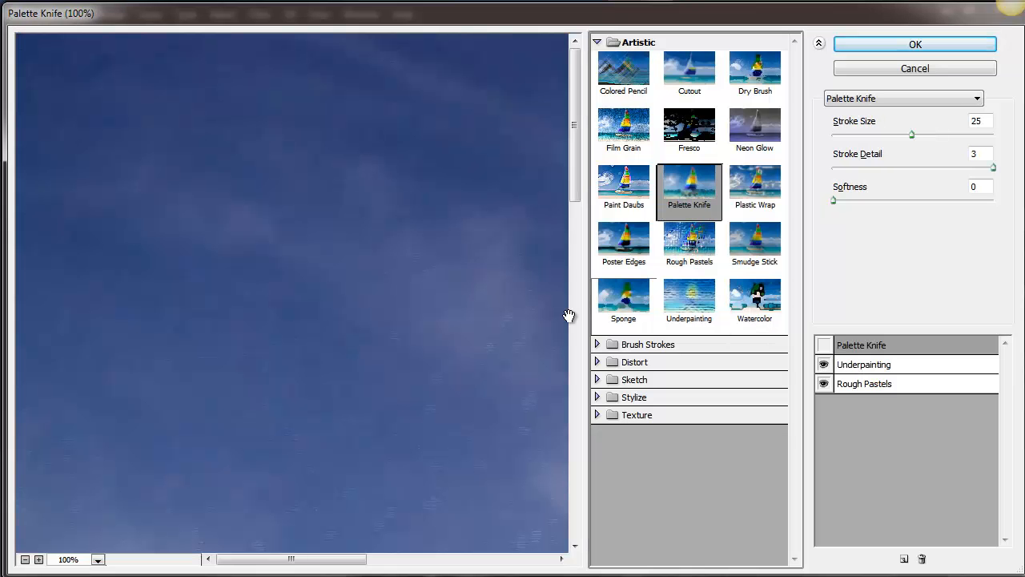
{"action": "left_click", "coordinate": [825, 345]}
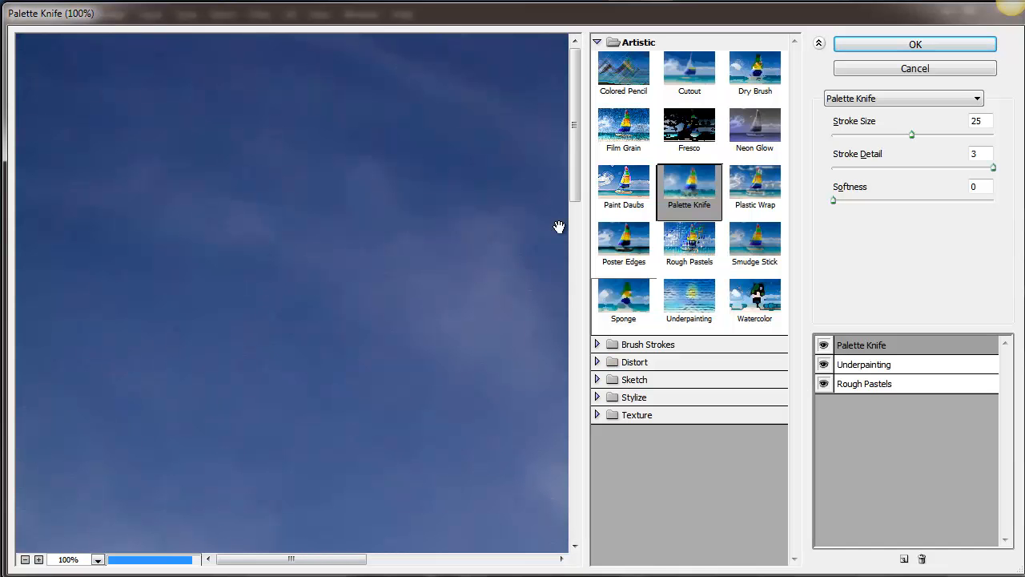
{"action": "left_click", "coordinate": [333, 214], "text": "alt"}
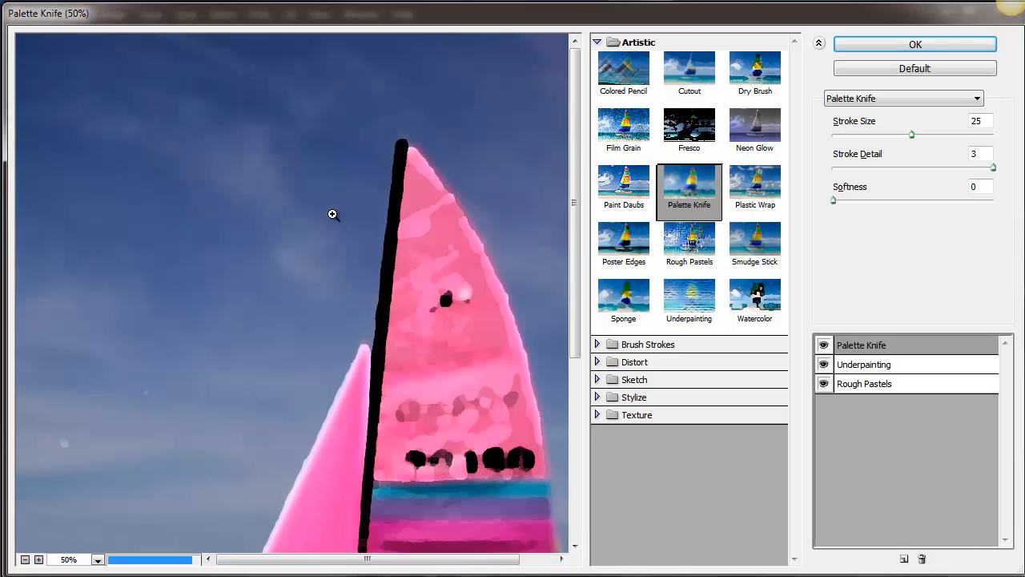
{"action": "left_click", "coordinate": [333, 214], "text": "alt"}
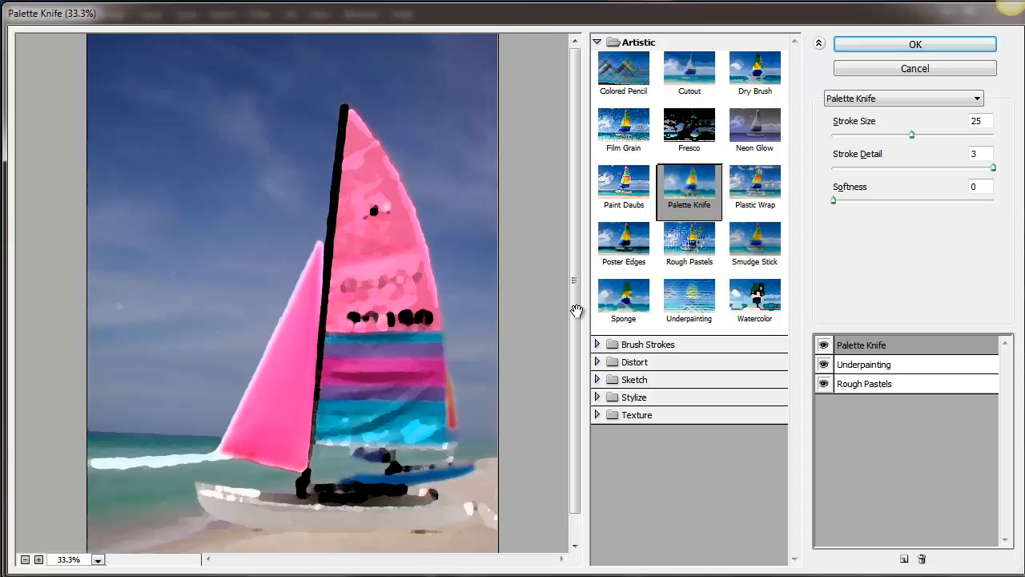
- Try Neon Glow and Ocean Ripple as replacements for the uppermost effect in the Filter Gallery stack
{"action": "left_click", "coordinate": [767, 137]}
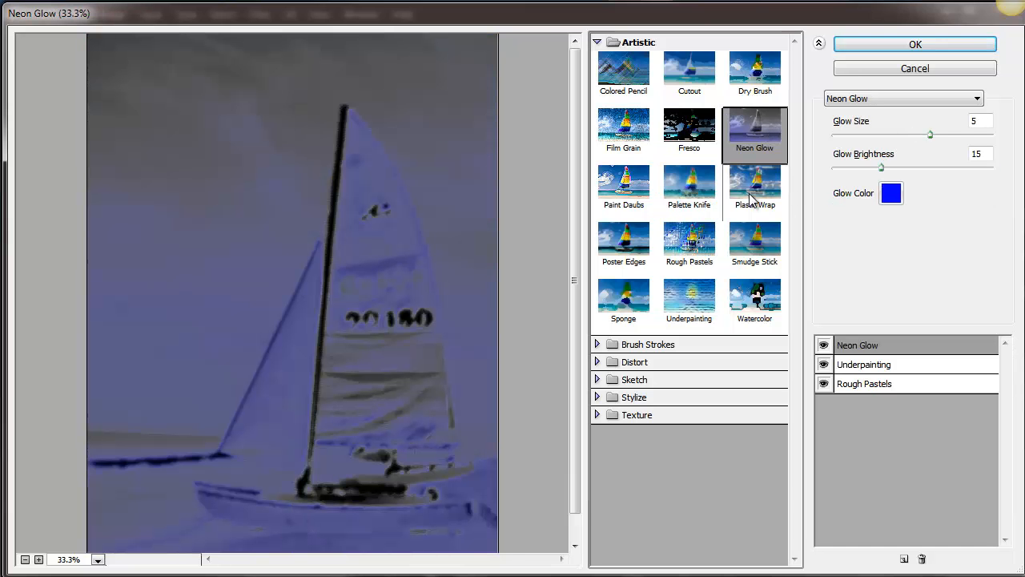
{"action": "left_click", "coordinate": [847, 100]}
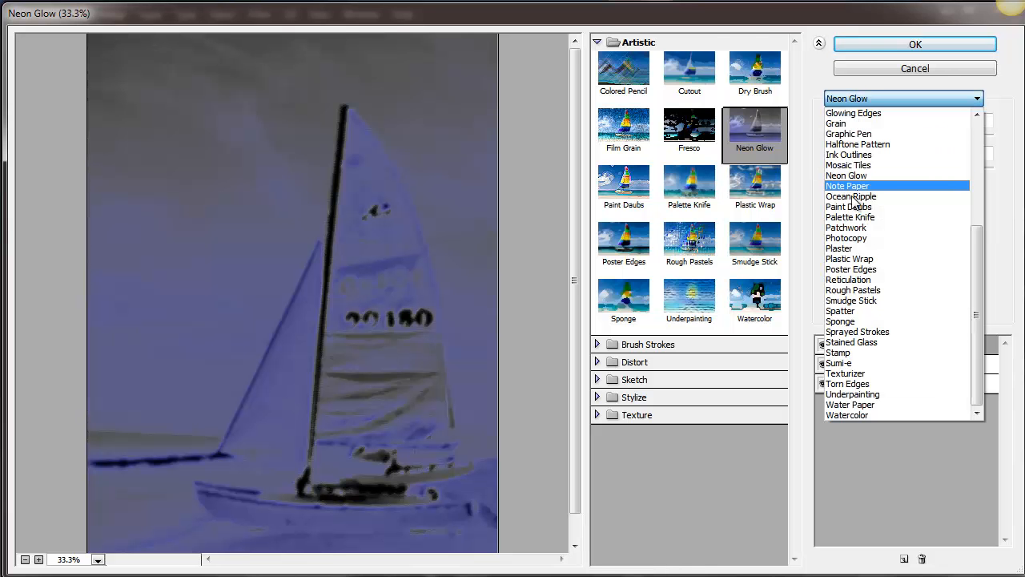
{"action": "left_click", "coordinate": [870, 98]}
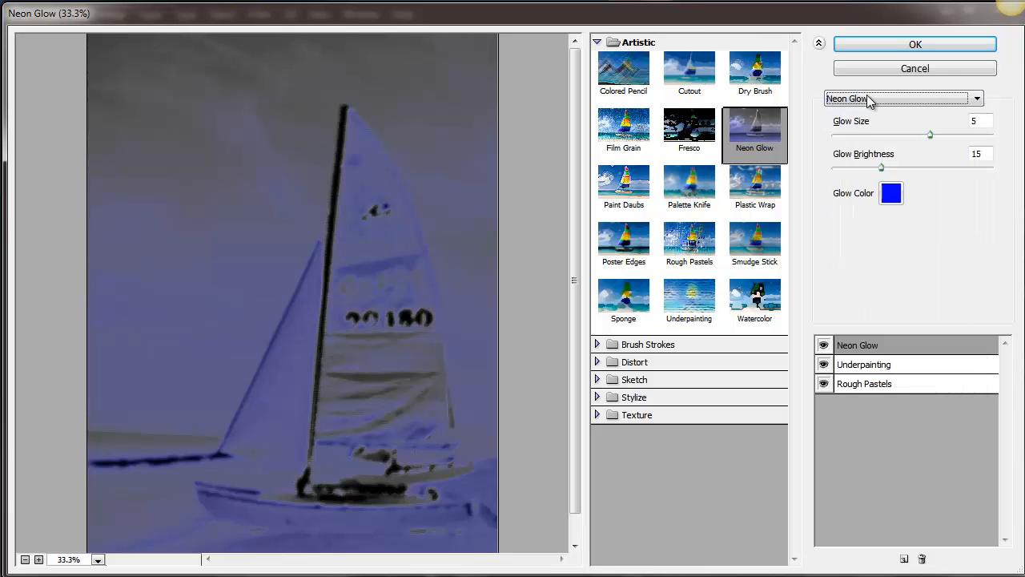
{"action": "left_click", "coordinate": [872, 100]}
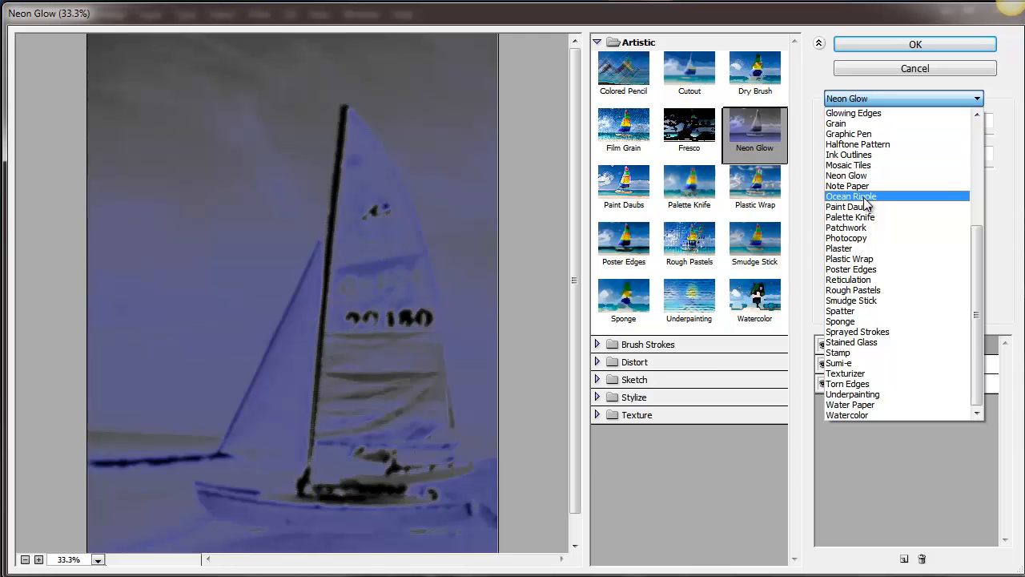
{"action": "left_click", "coordinate": [865, 197]}
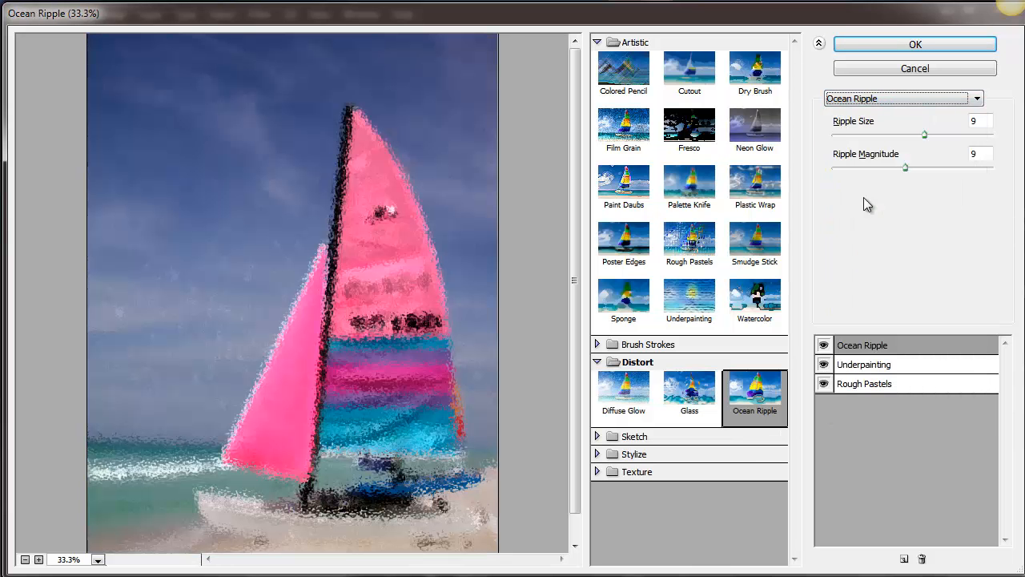
- Preview Smudge Stick, Reticulation and Torn Edges in turn on the uppermost effect layer above Underpainting
{"action": "left_click", "coordinate": [887, 98]}
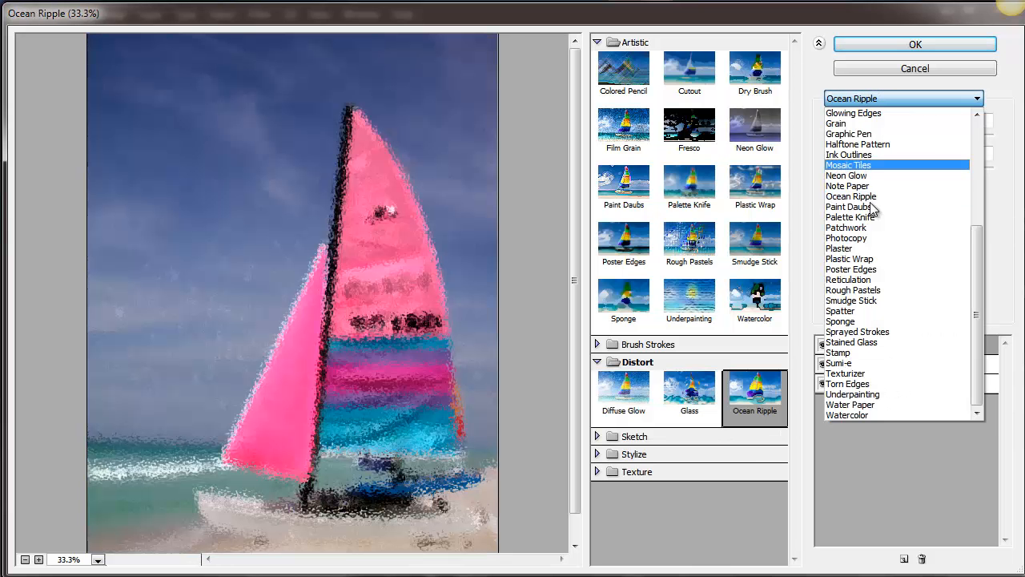
{"action": "left_click", "coordinate": [873, 301]}
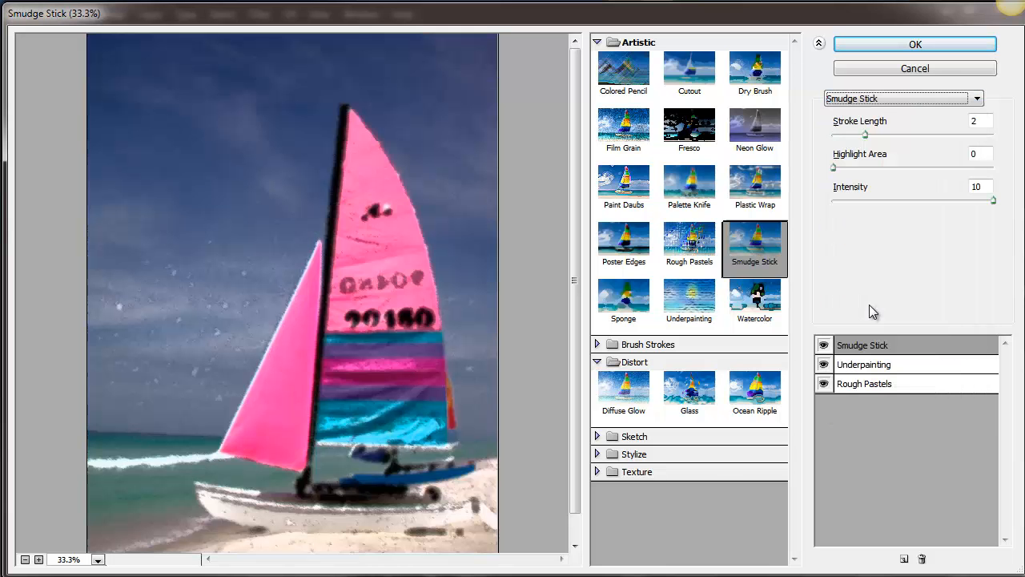
{"action": "left_click", "coordinate": [873, 98]}
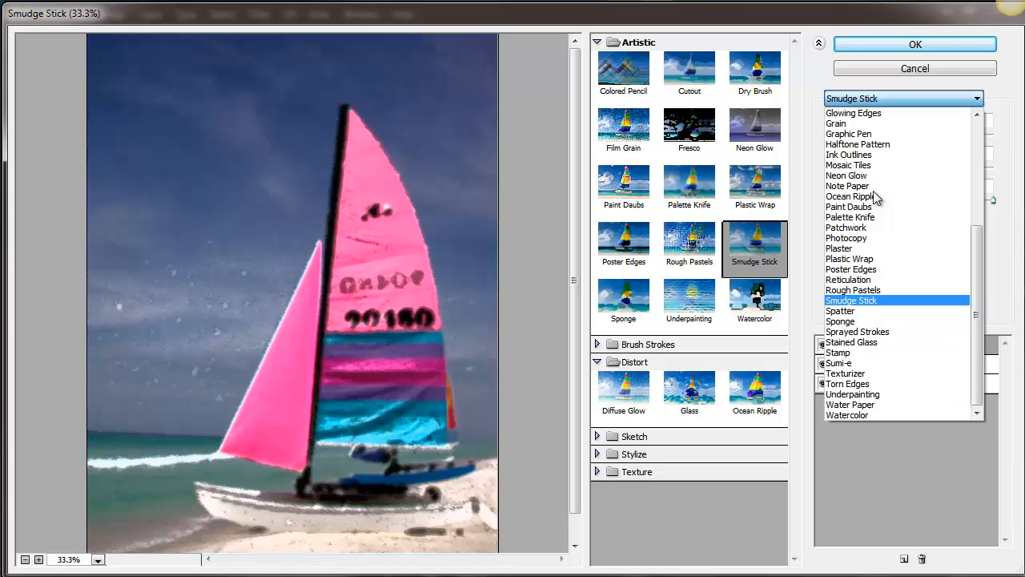
{"action": "left_click", "coordinate": [872, 280]}
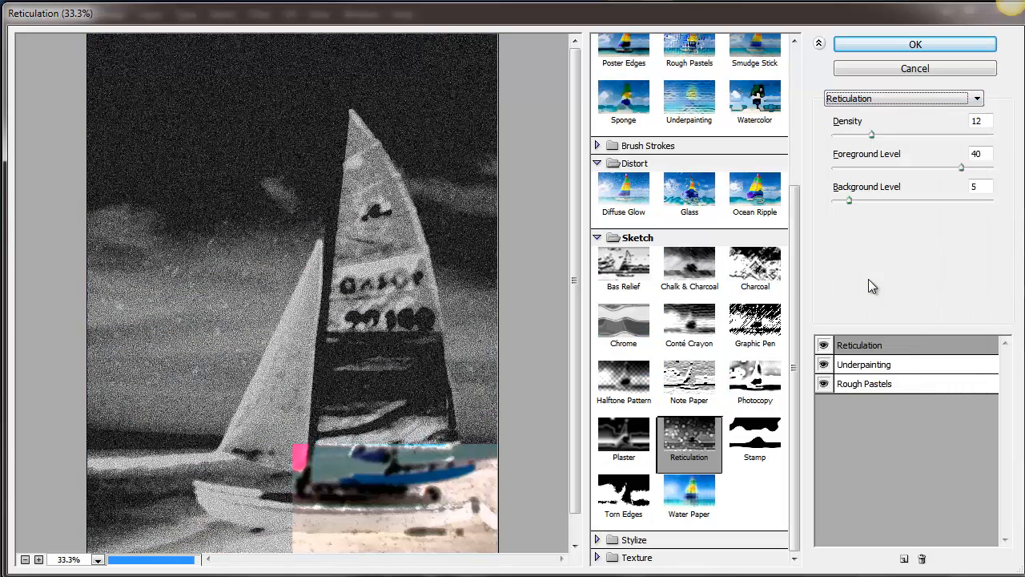
{"action": "left_click", "coordinate": [914, 96]}
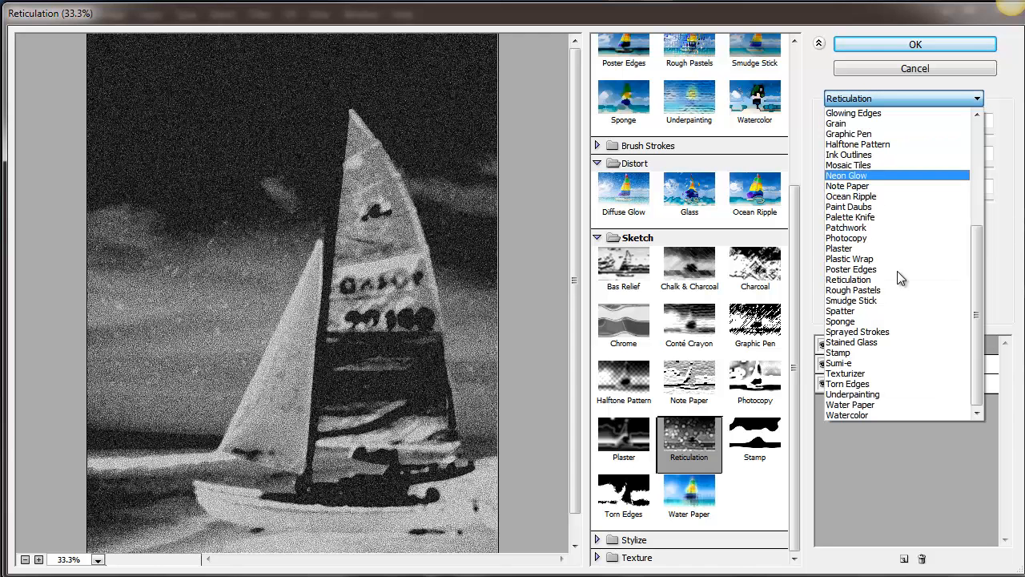
{"action": "left_click", "coordinate": [865, 384]}
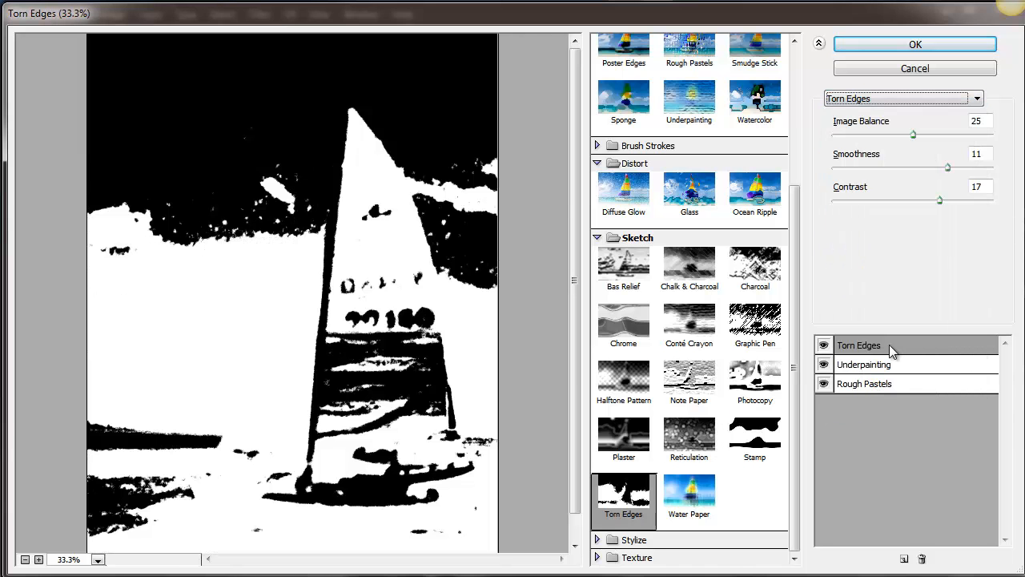
- Change the uppermost effect to Chrome and apply the Filter Gallery stack to Layer 1 copy
{"action": "left_click", "coordinate": [922, 100]}
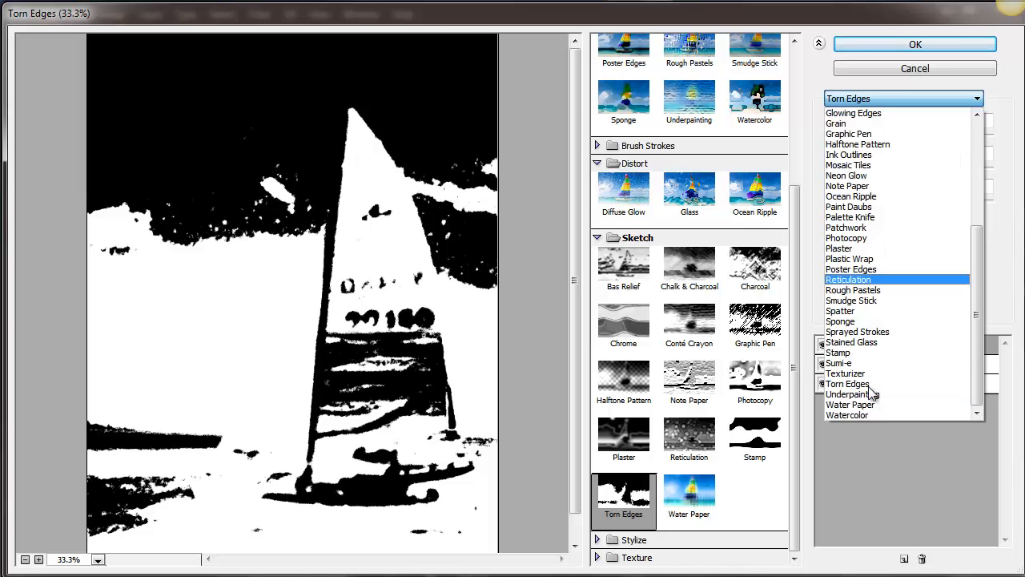
{"action": "left_click_drag", "start_coordinate": [978, 273], "coordinate": [982, 180]}
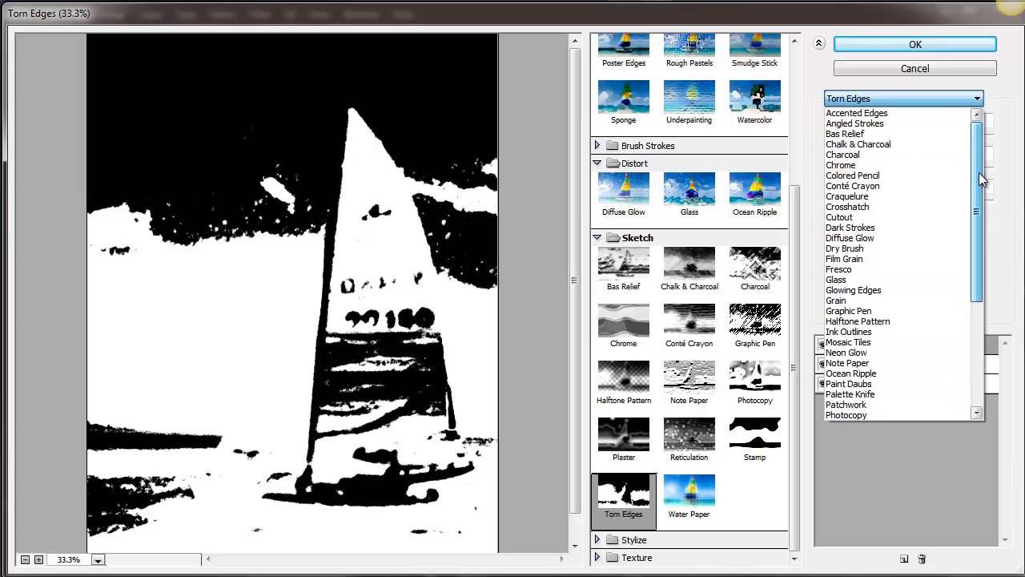
{"action": "left_click", "coordinate": [880, 164]}
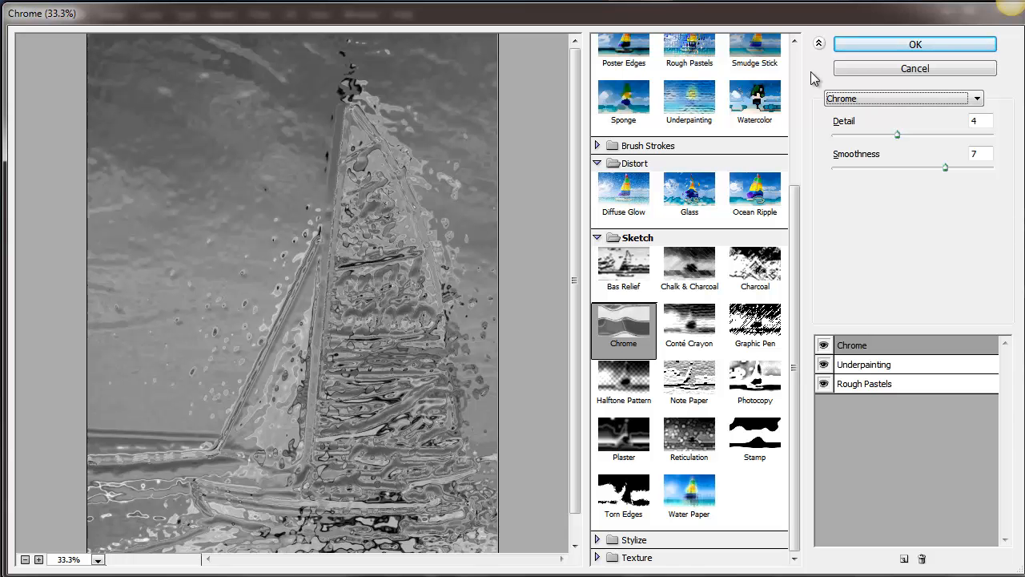
{"action": "left_click", "coordinate": [870, 47]}
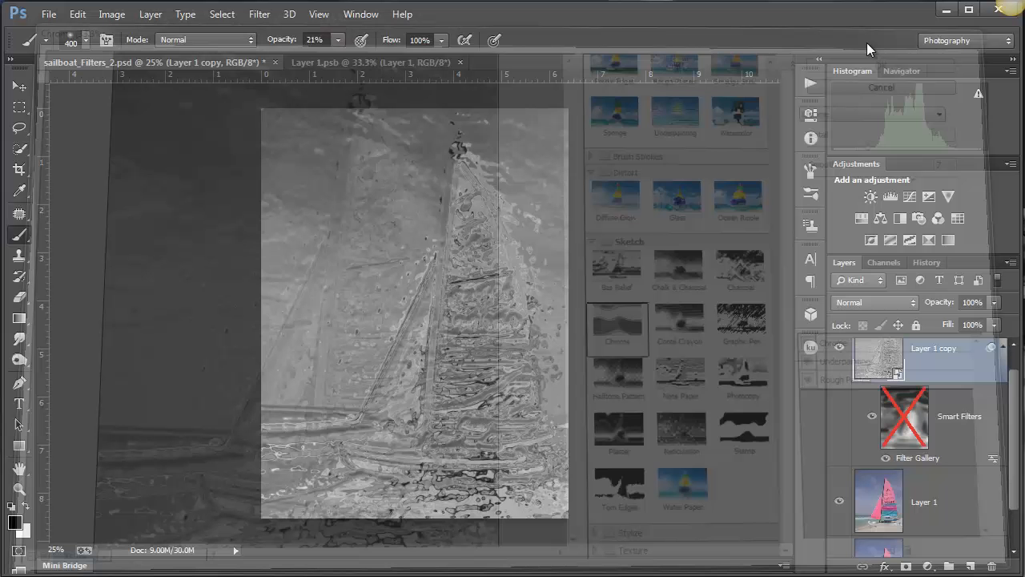
- Try the Color, Multiply and Soft Light blend modes on Layer 1 copy, and return it to Normal
{"action": "left_click", "coordinate": [900, 301]}
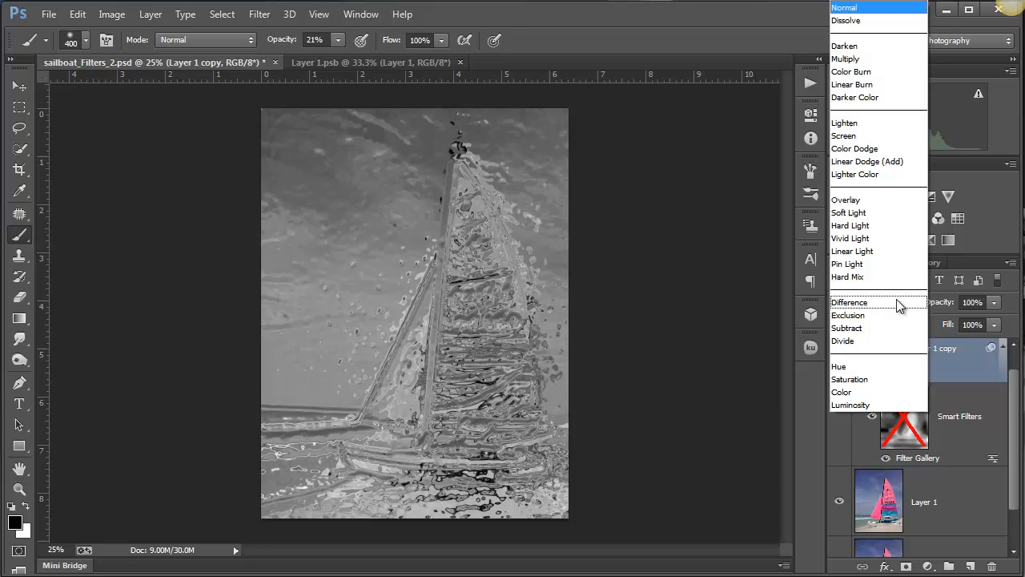
{"action": "left_click", "coordinate": [862, 392]}
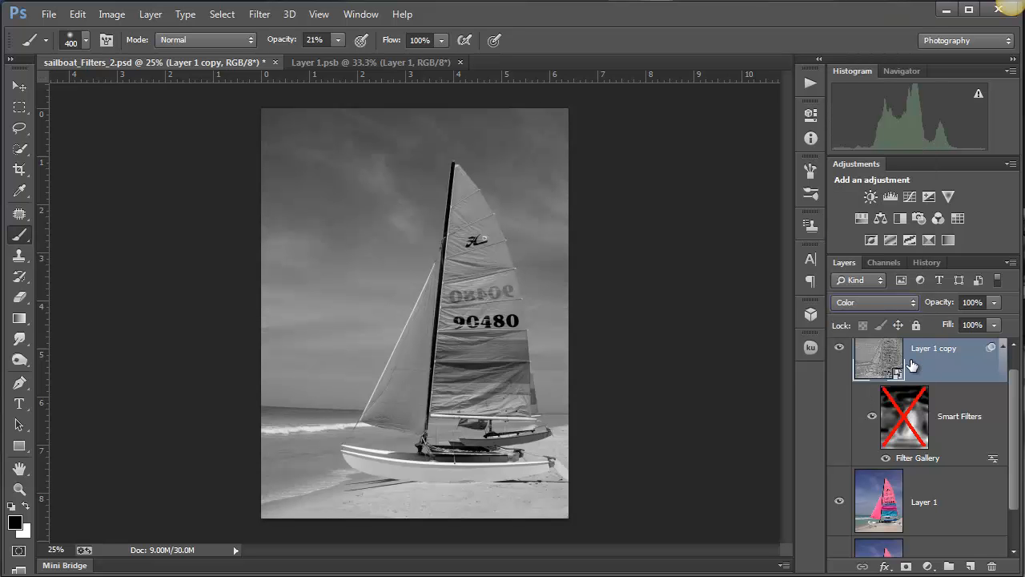
{"action": "left_click", "coordinate": [909, 303]}
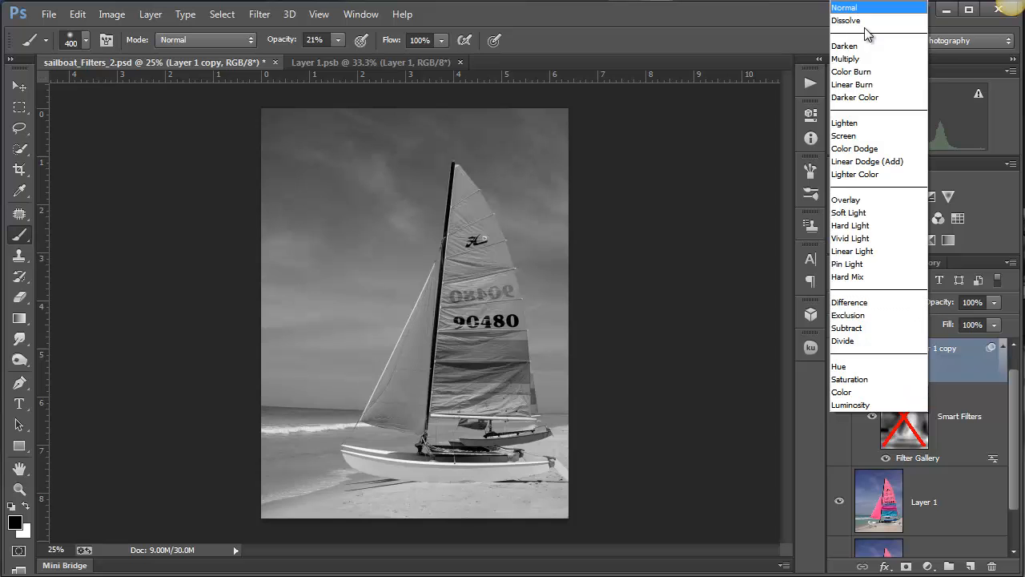
{"action": "left_click", "coordinate": [853, 59]}
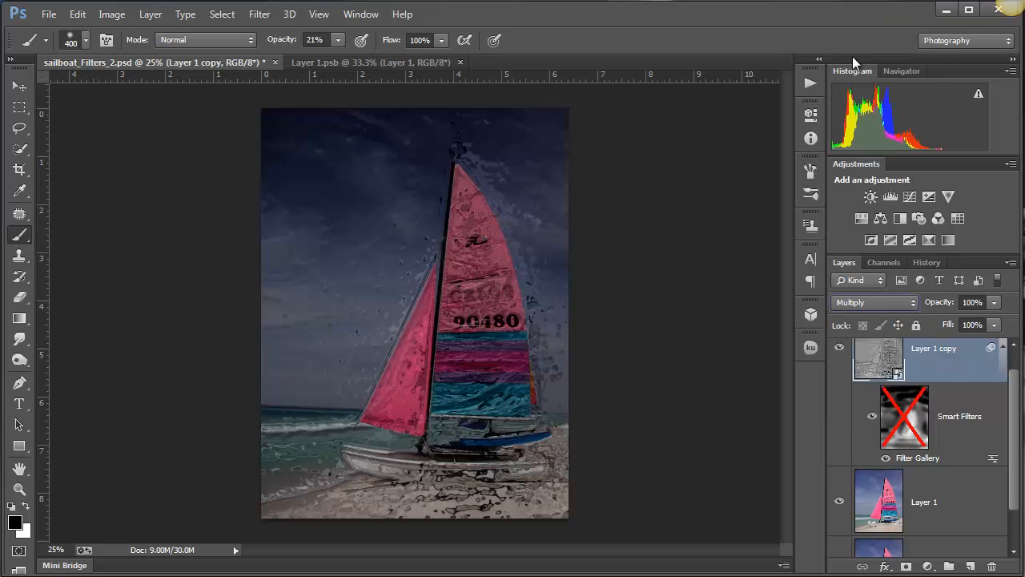
{"action": "left_click", "coordinate": [911, 300]}
{"action": "left_click", "coordinate": [896, 215]}
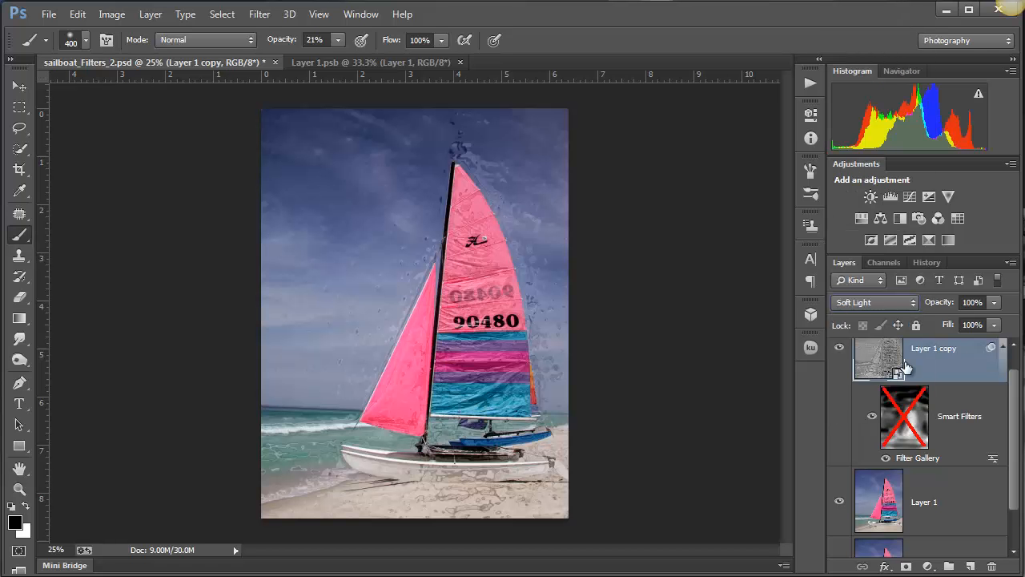
{"action": "left_click", "coordinate": [913, 304]}
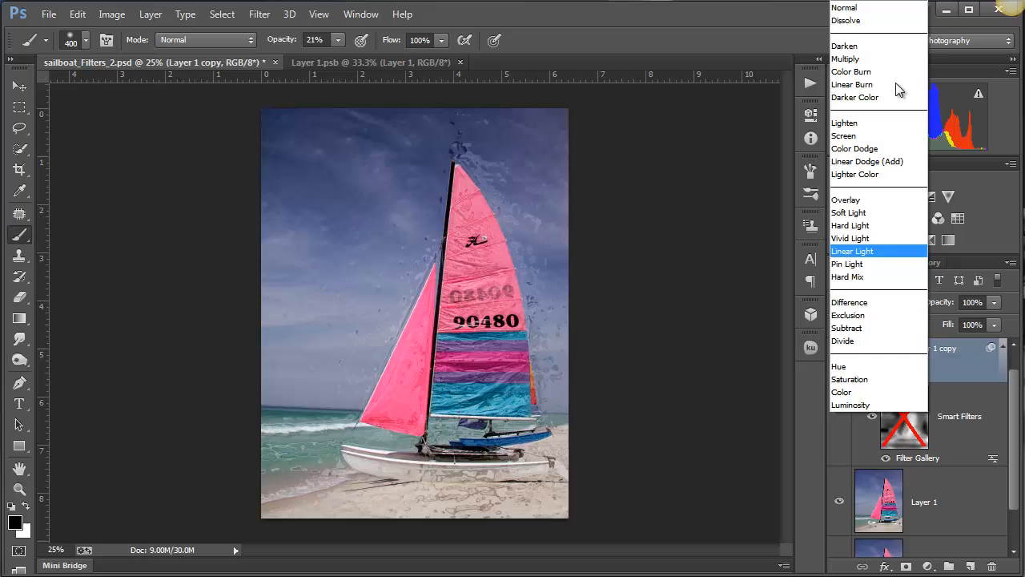
{"action": "left_click", "coordinate": [861, 10]}
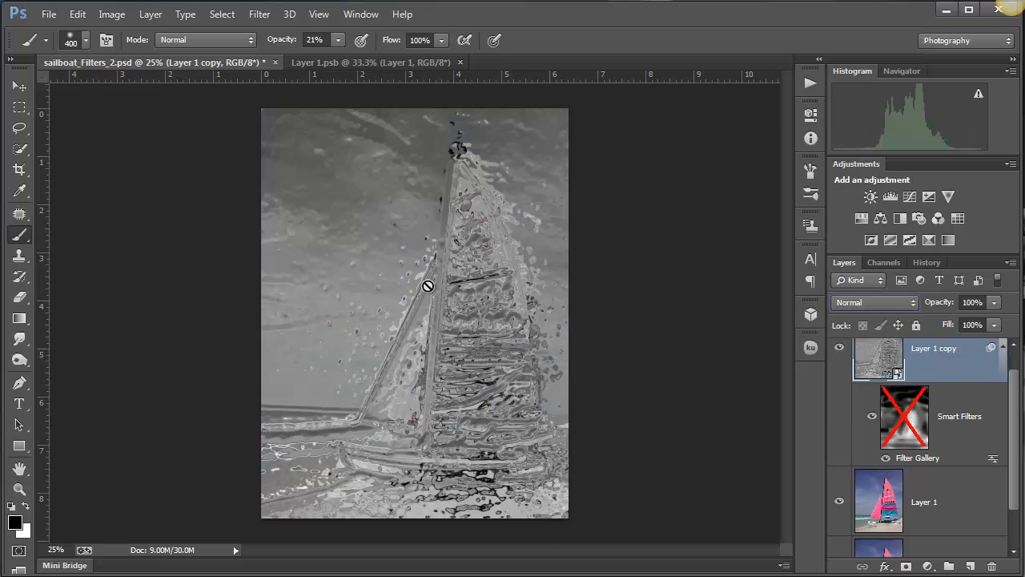
- Lower the opacity of Layer 1 copy to 55% to blend the filtered image with the photo below
{"action": "left_click", "coordinate": [995, 303]}
{"action": "left_click", "coordinate": [964, 320]}
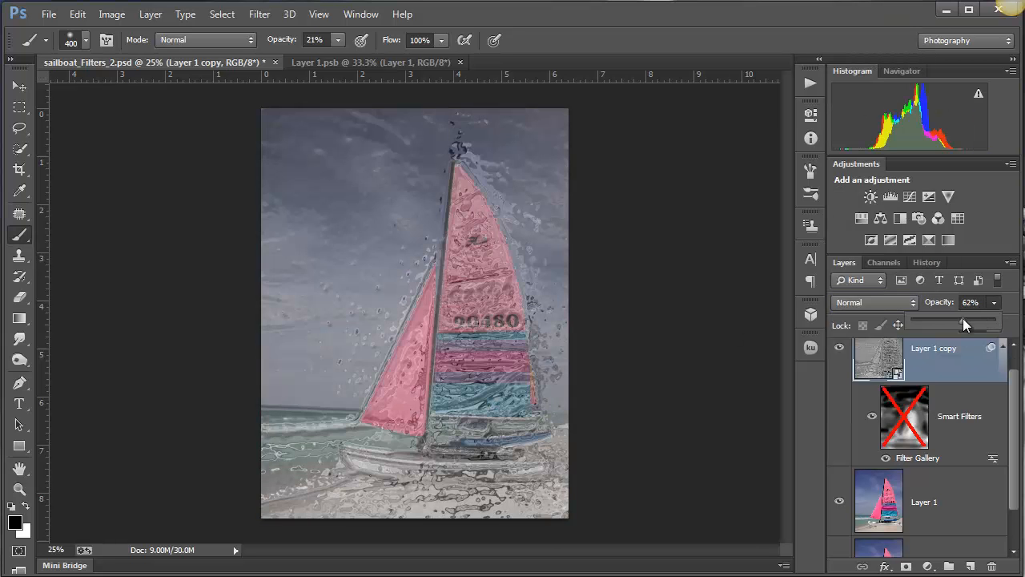
{"action": "left_click", "coordinate": [932, 320]}
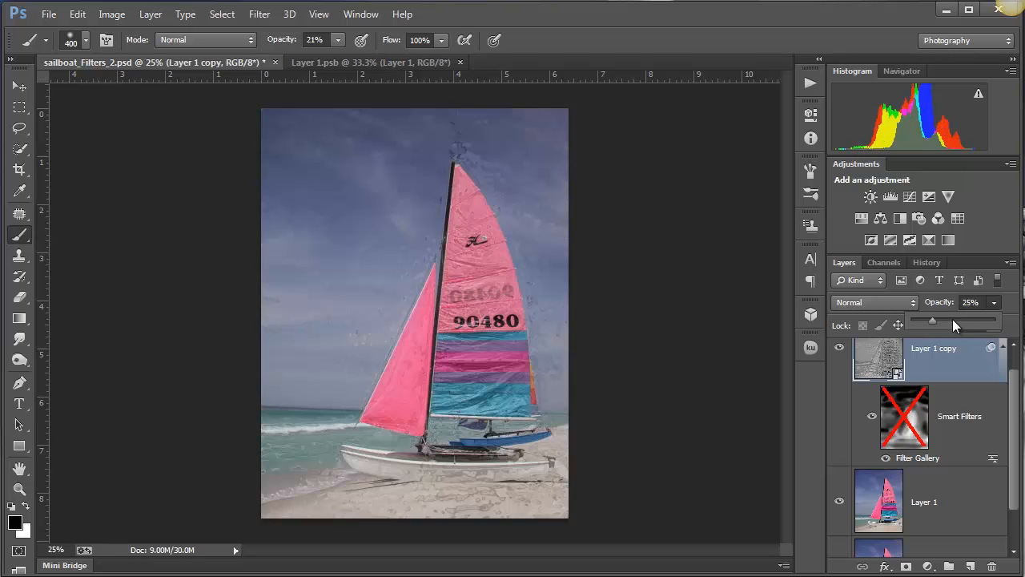
{"action": "left_click", "coordinate": [953, 320]}
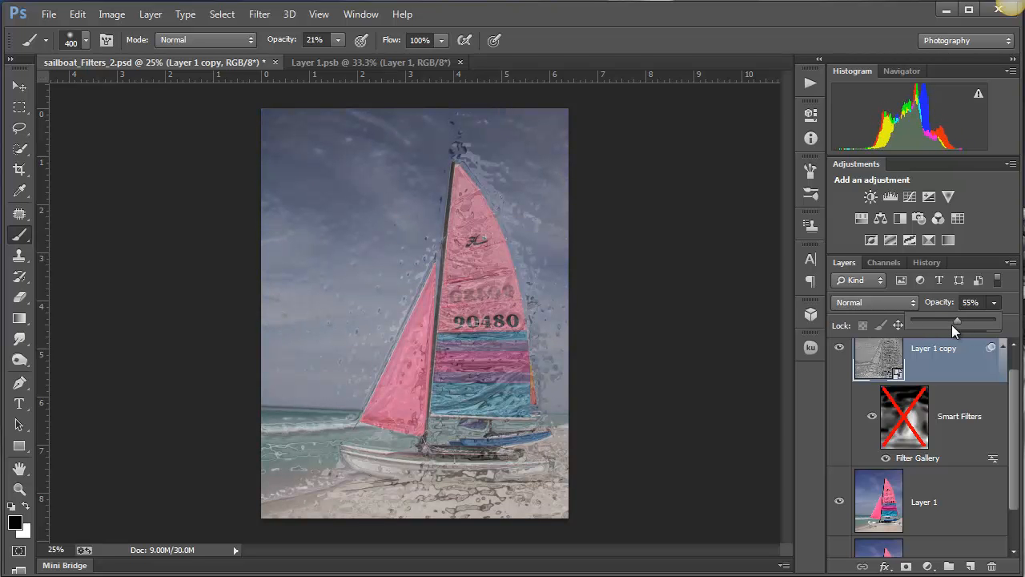
- Re-edit the Filter Gallery smart filter, replacing the Chrome effect with Conté Crayon, and apply it
{"action": "double_click", "coordinate": [914, 460]}
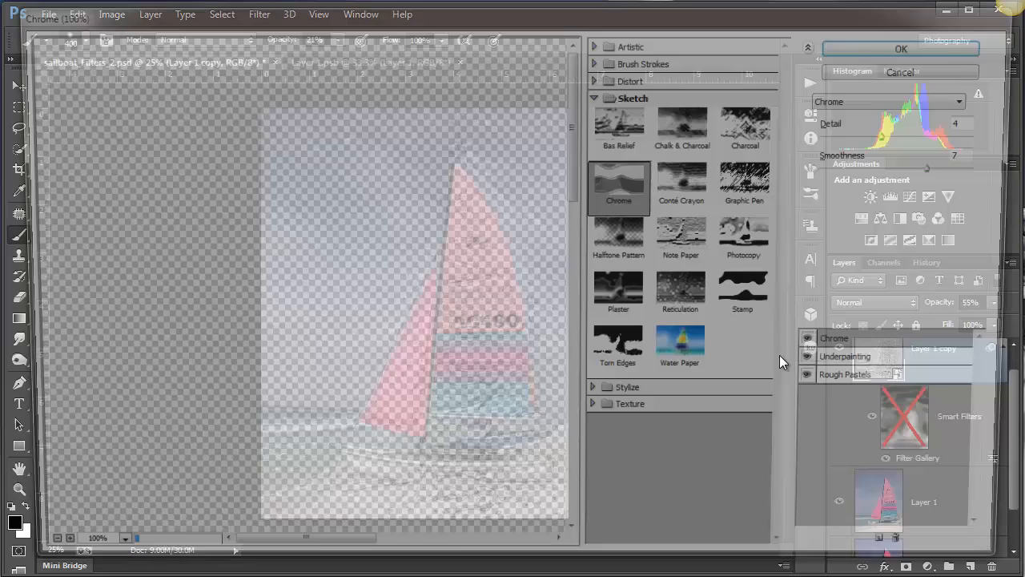
{"action": "left_click", "coordinate": [701, 190]}
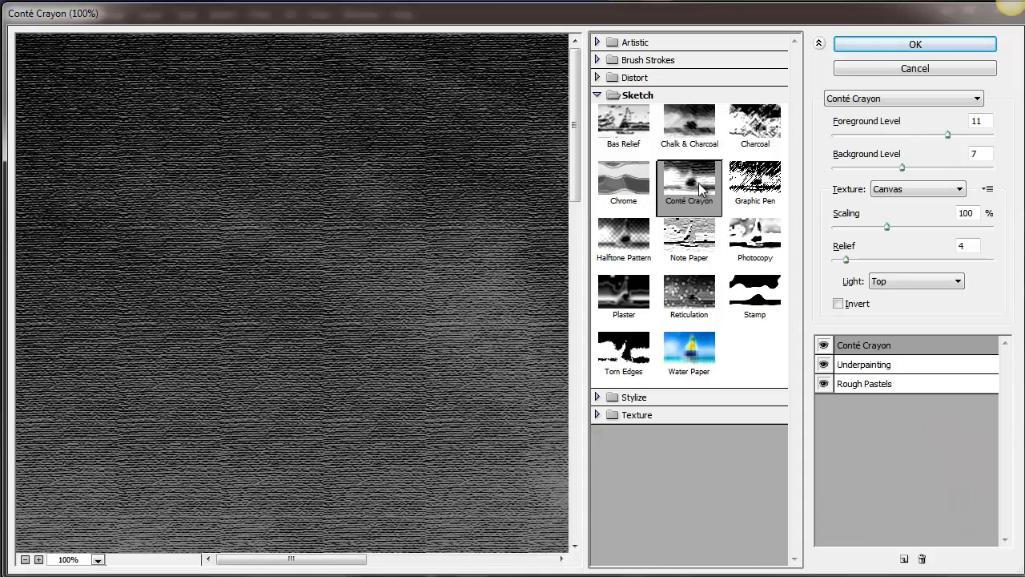
{"action": "left_click", "coordinate": [924, 47]}
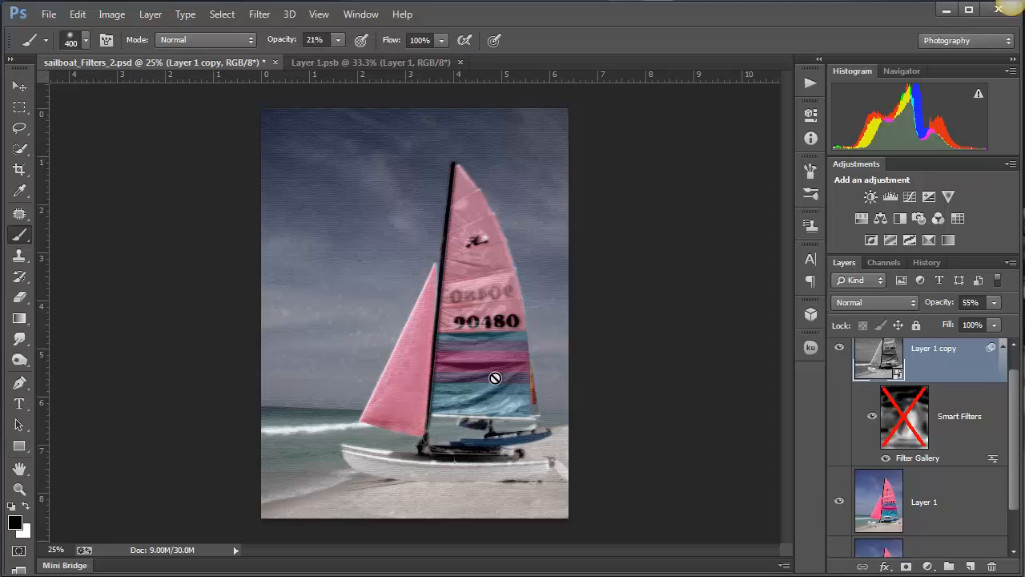